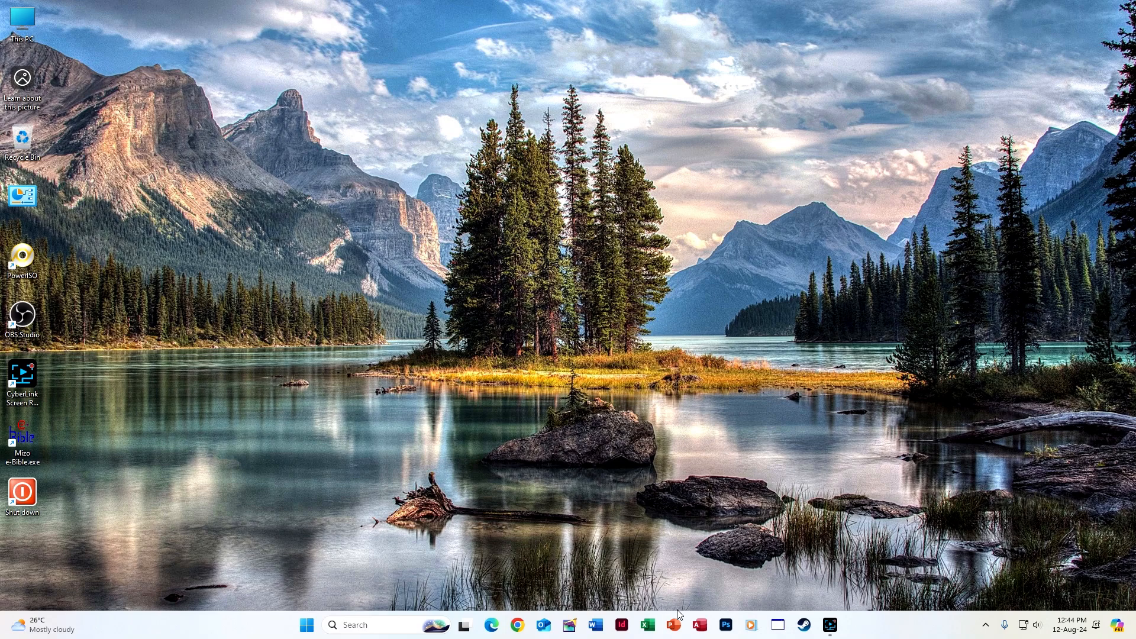
Launch Excel, maximize the start window, and create a new blank workbook, Book1
left_click(647, 627)
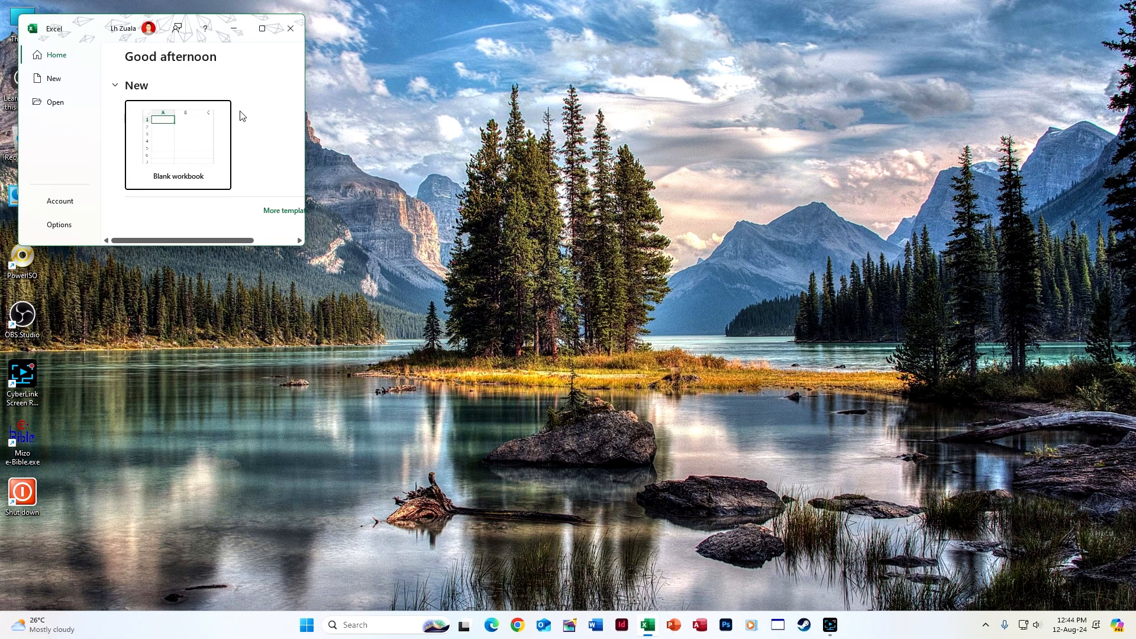
left_click(261, 28)
left_click(177, 122)
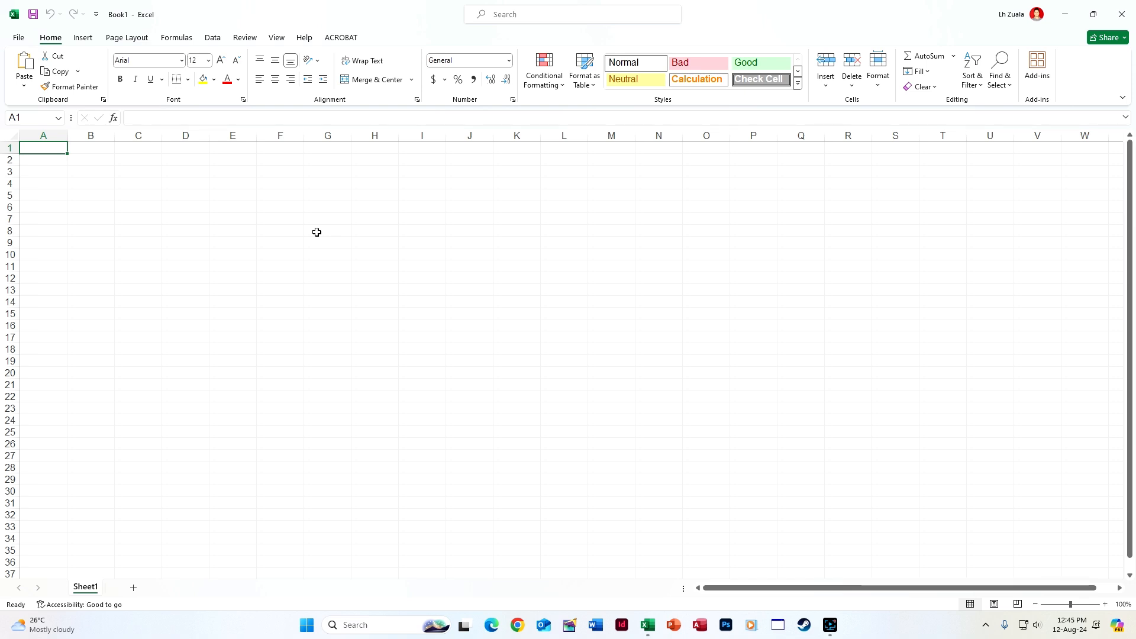
Cancel the stray entry in A1 and set the paper size to A4
type("S")
key("Escape")
left_click(140, 38)
left_click(185, 80)
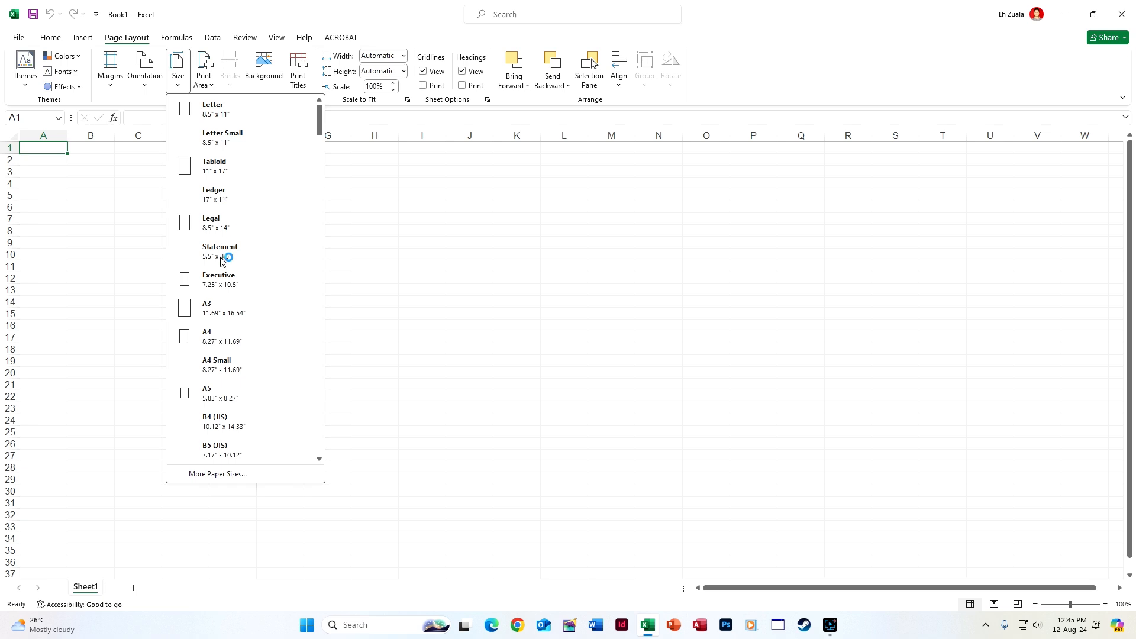
left_click(235, 326)
Enter the headers S/N, Name, Surname, Address and Phone No. across A2:E2
left_click(50, 166)
type("S/N")
key("Tab")
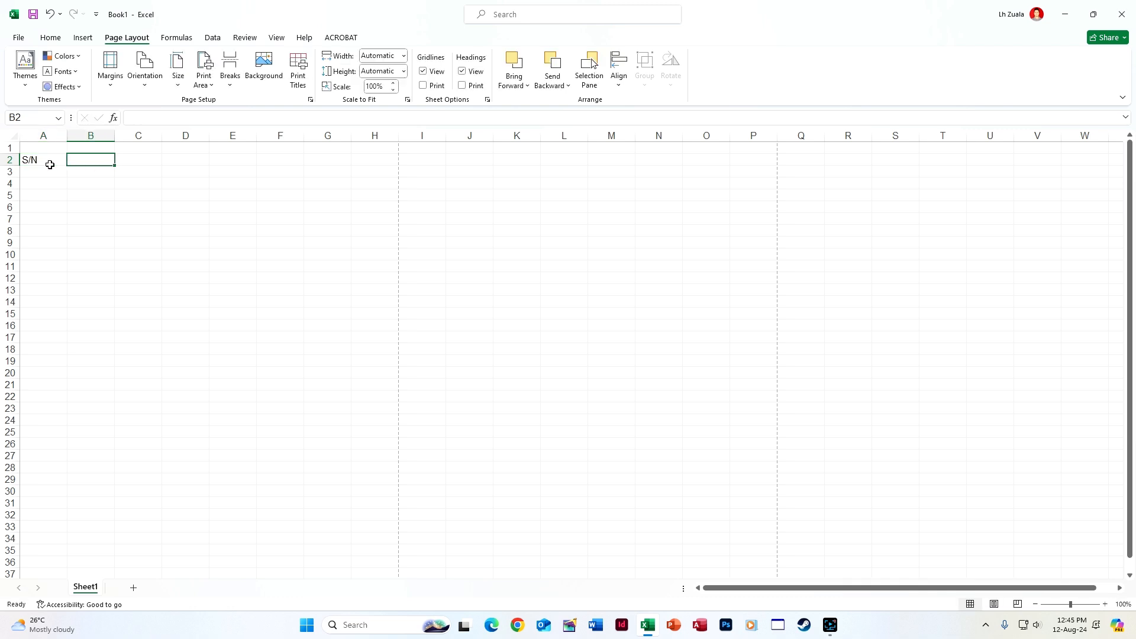
type("Name")
key("Tab")
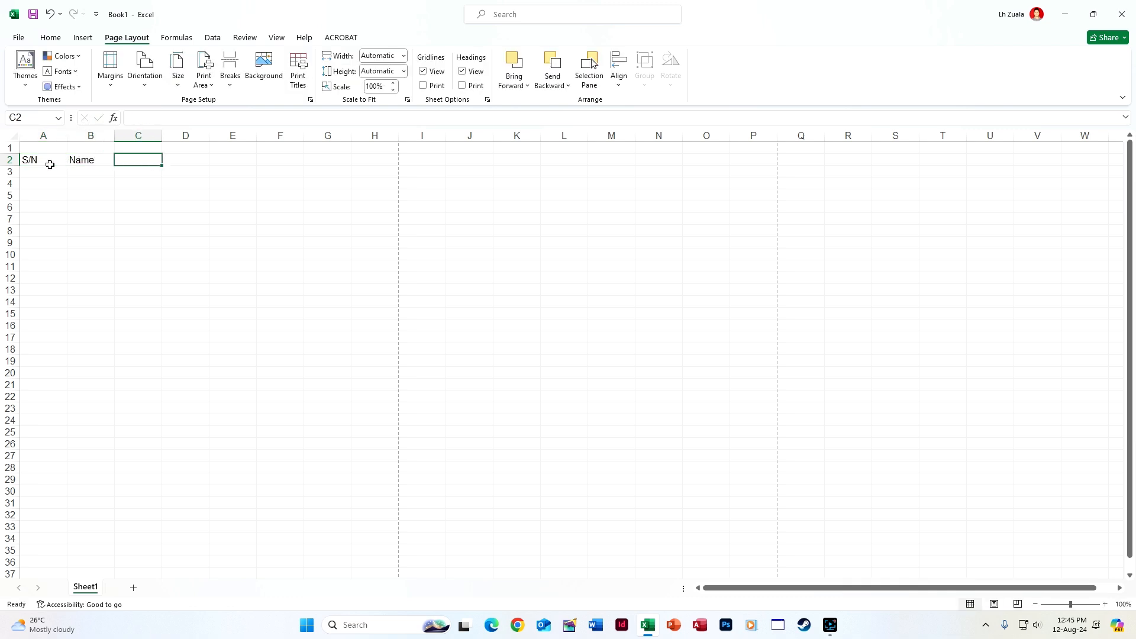
type("Surname")
key("Tab")
type("Addres")
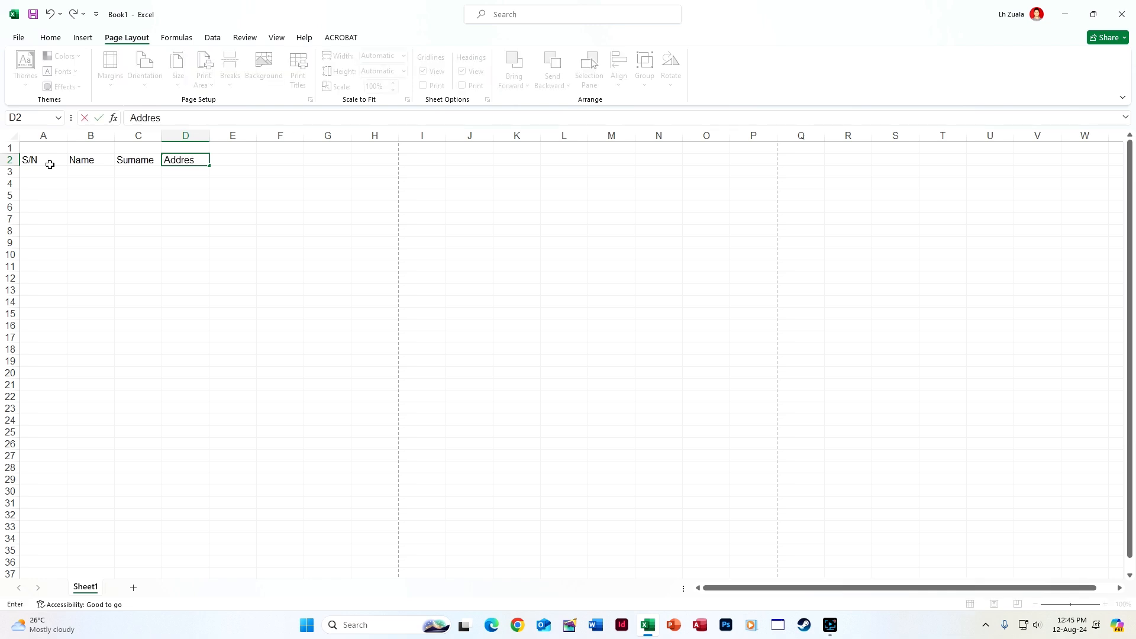
key("Tab")
type("Phone No.")
key("Return")
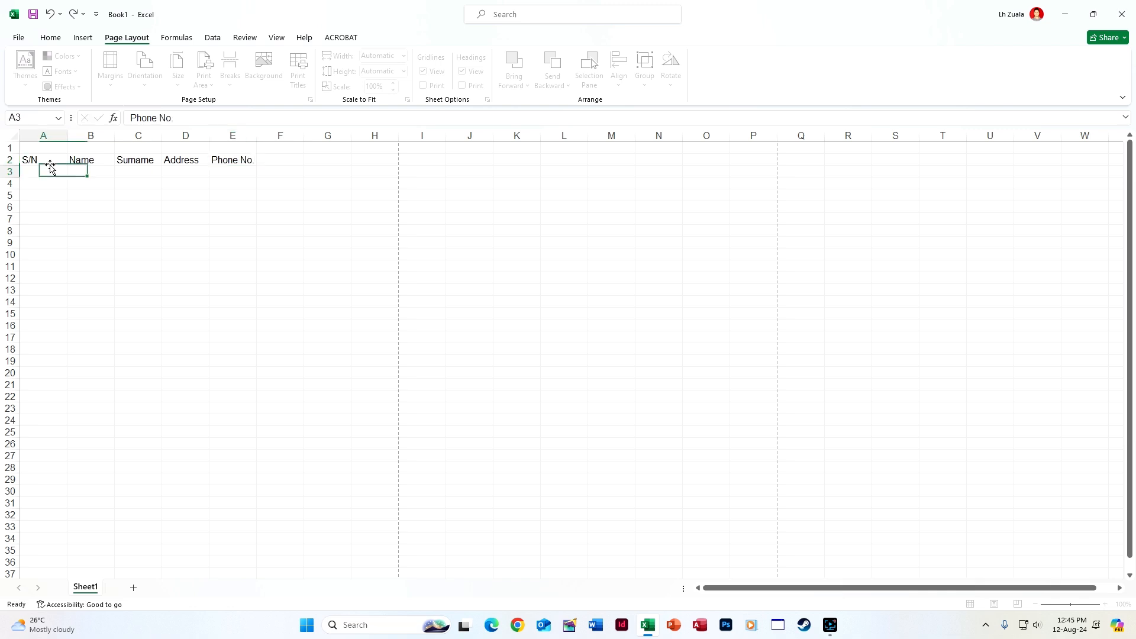
left_click(12, 158)
Middle-align the whole sheet vertically, trying taller rows and then undoing the height change
left_click(50, 37)
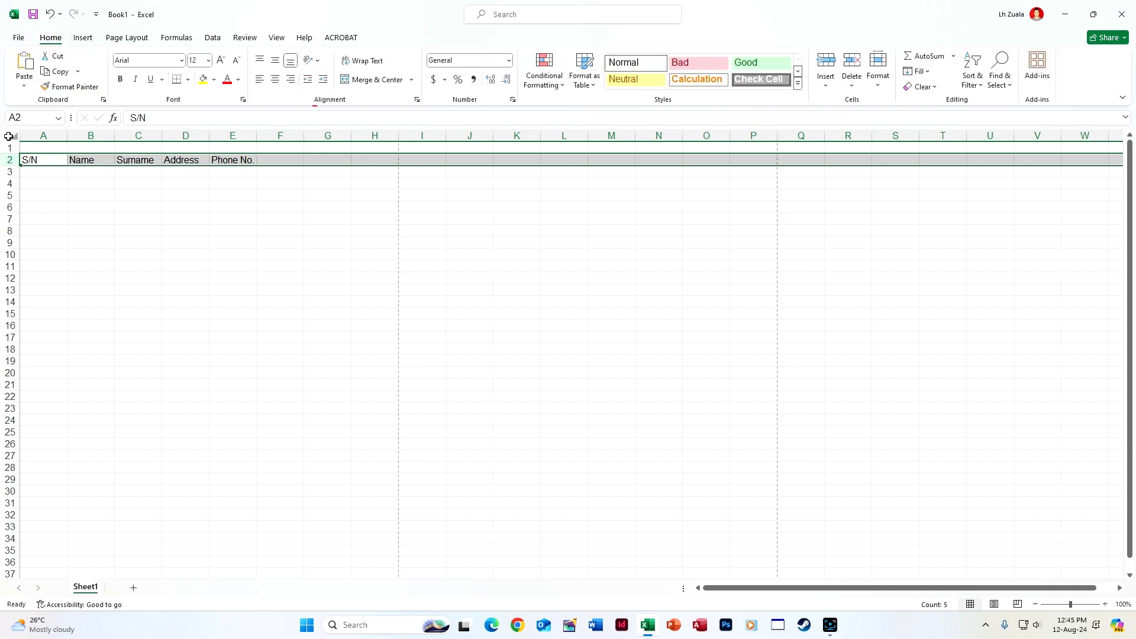
left_click(13, 135)
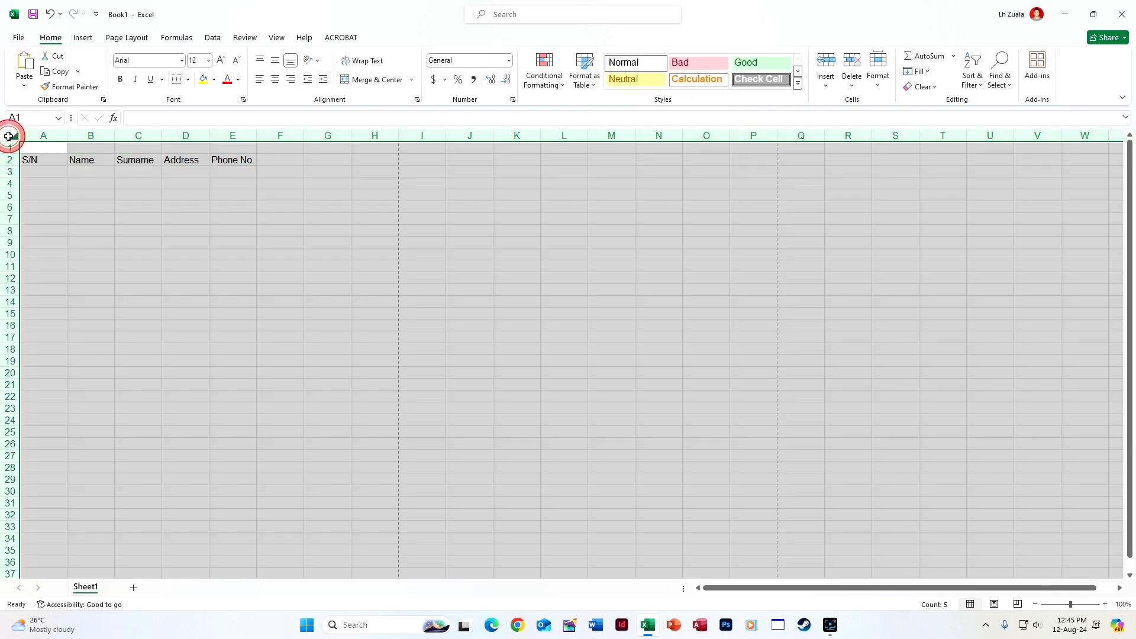
left_click(275, 59)
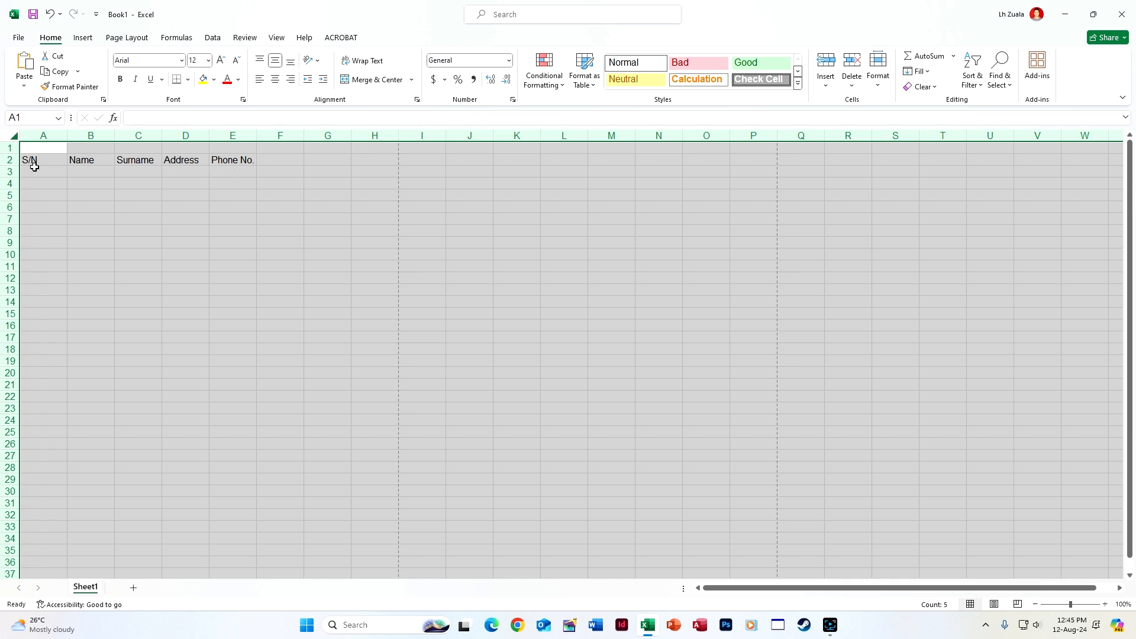
left_click_drag(13, 166, 13, 237)
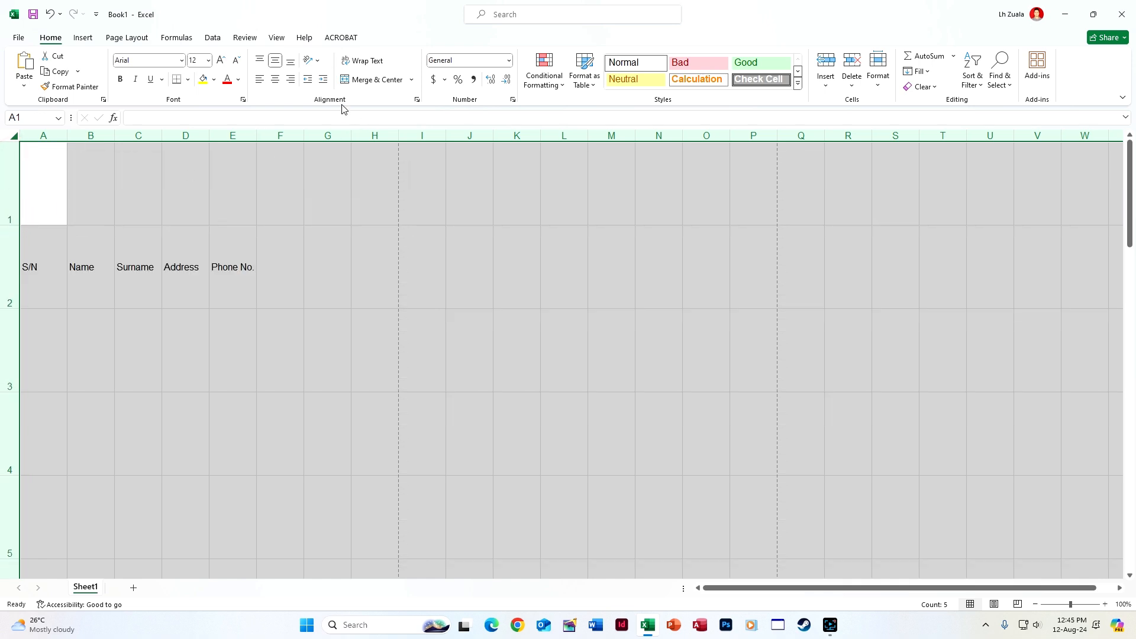
left_click(291, 62)
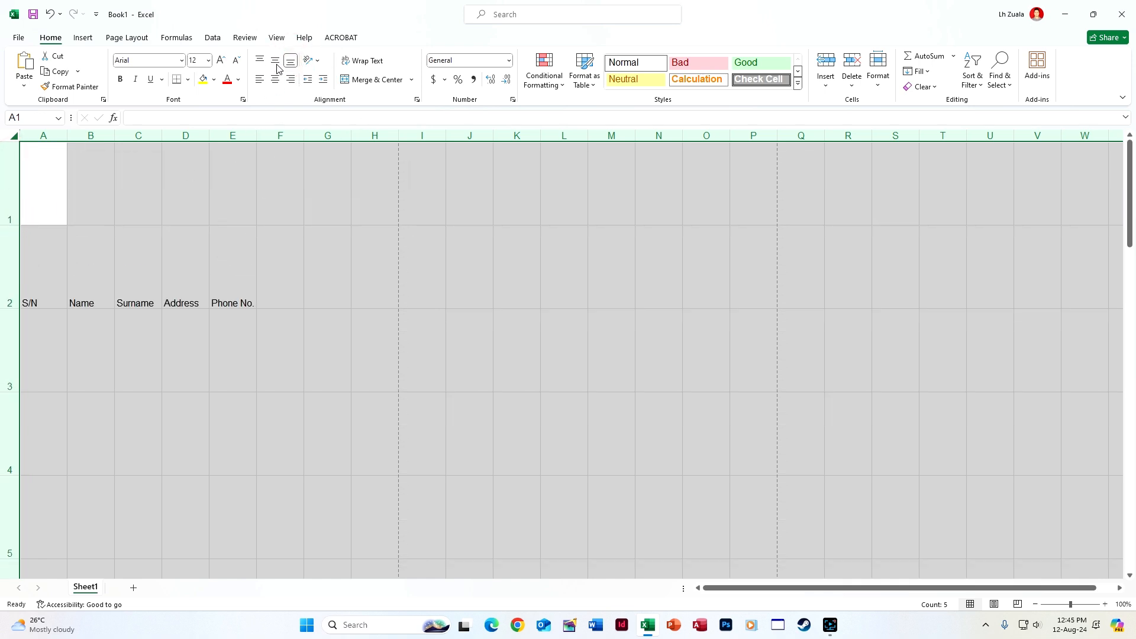
left_click(276, 62)
key("ctrl+z")
key("ctrl+z")
key("ctrl+z")
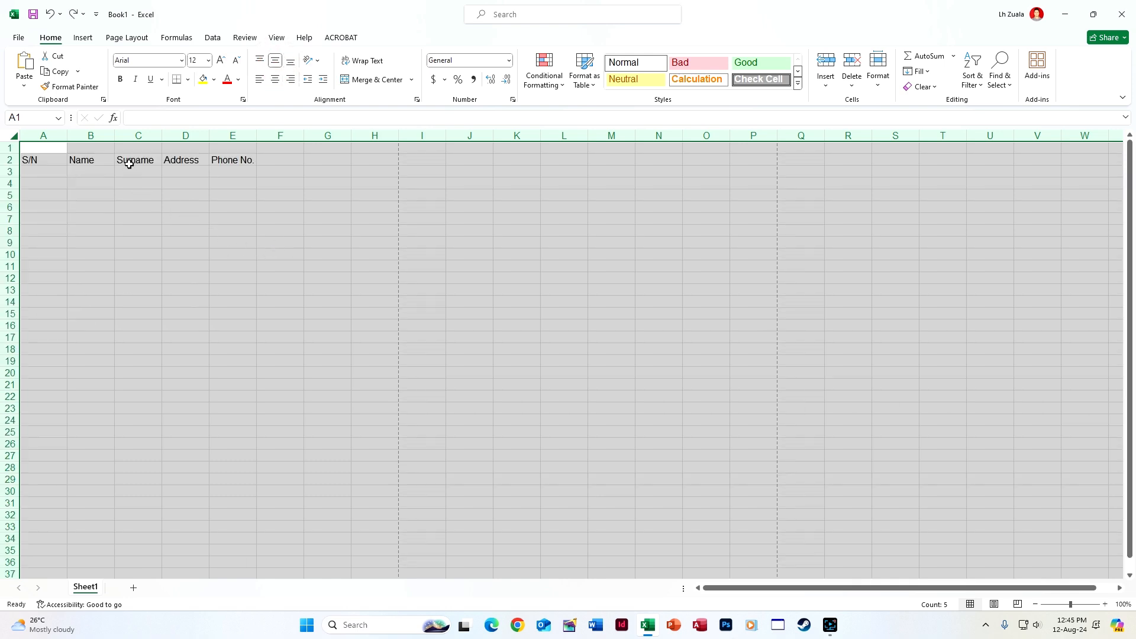
left_click(233, 261)
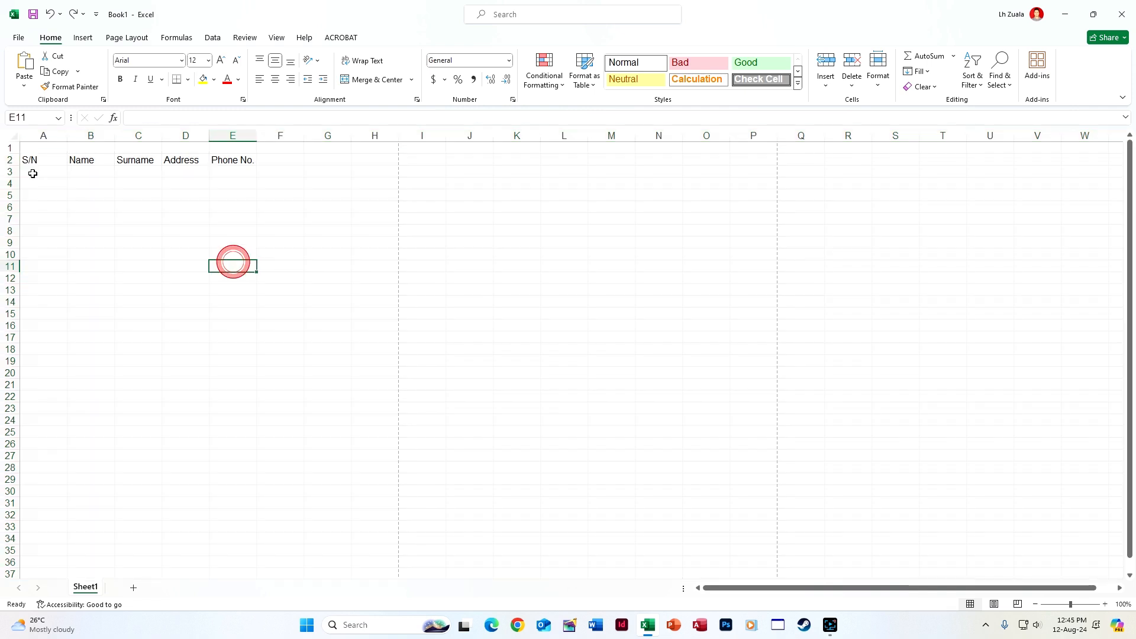
Centre the row 2 header text horizontally
left_click(10, 159)
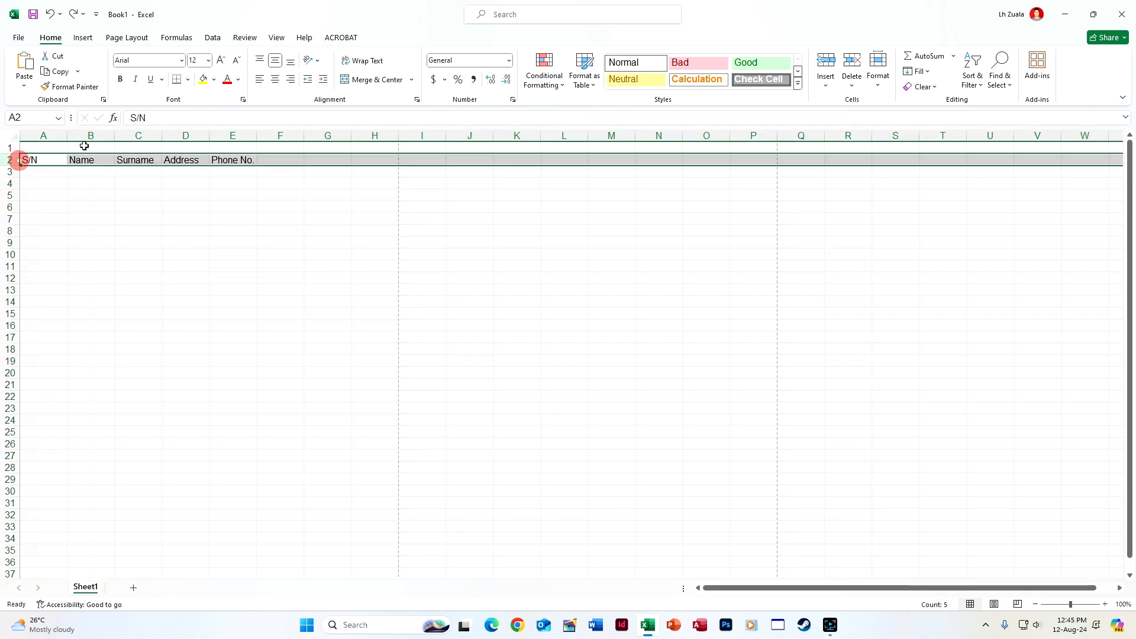
left_click(274, 85)
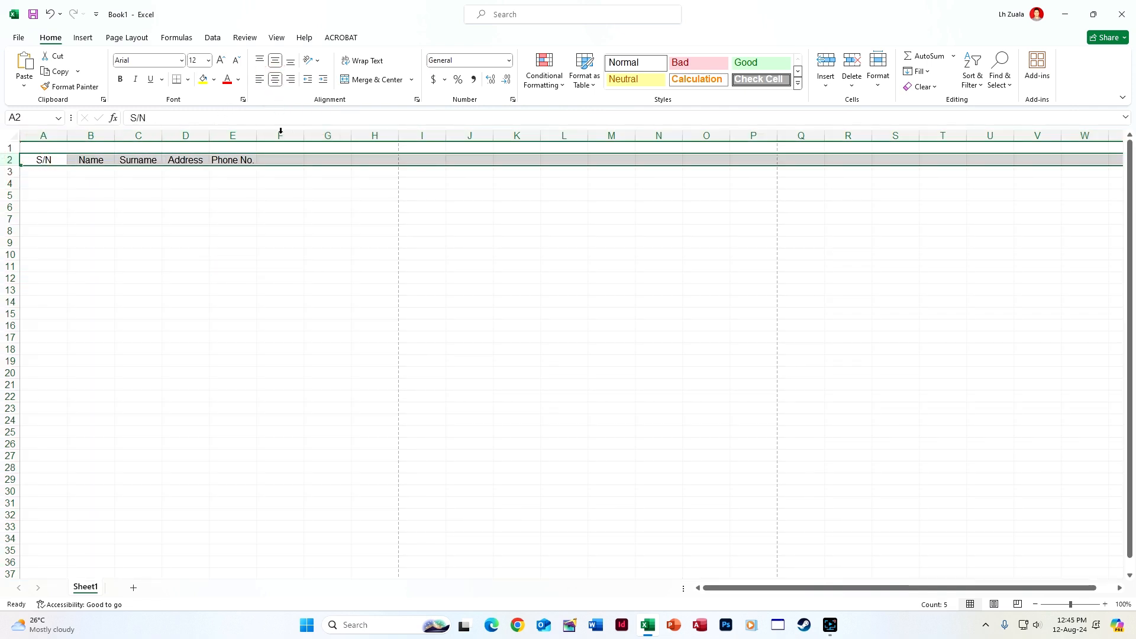
left_click(293, 218)
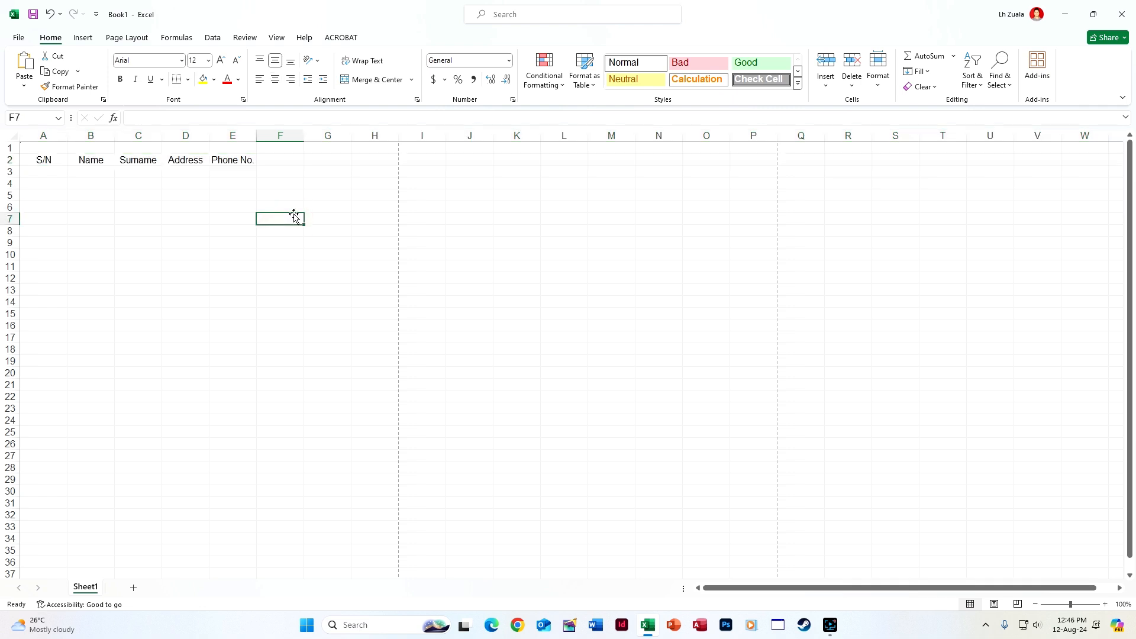
left_click(63, 174)
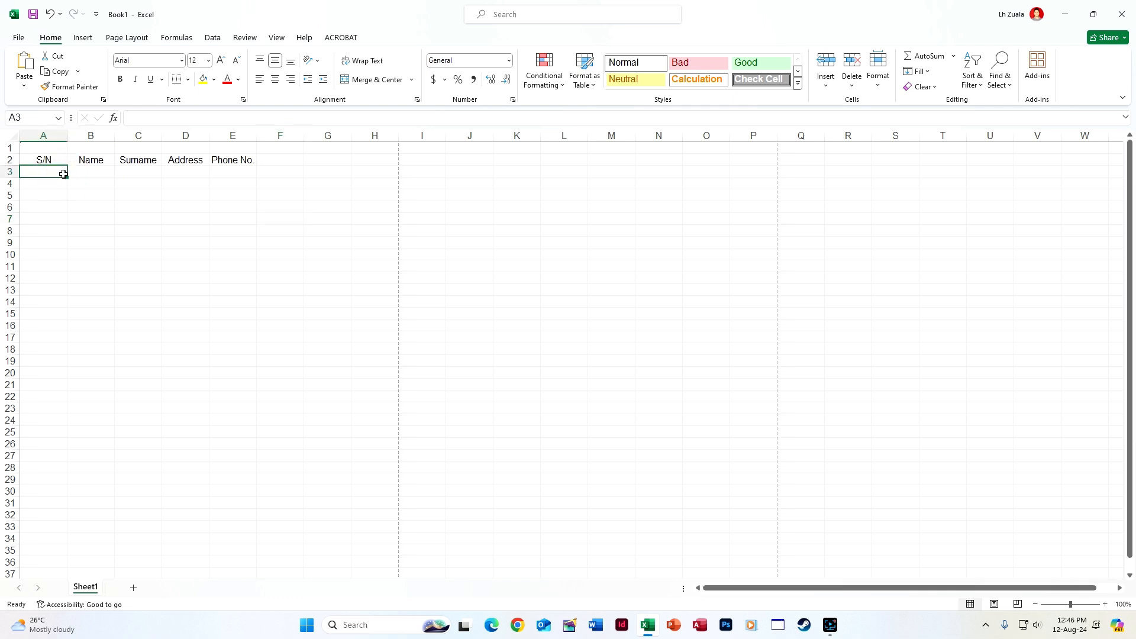
Try serial numbers 1 and 2 in A3:A4, then clear them, leaving 1 in A3
key("Return")
type("23")
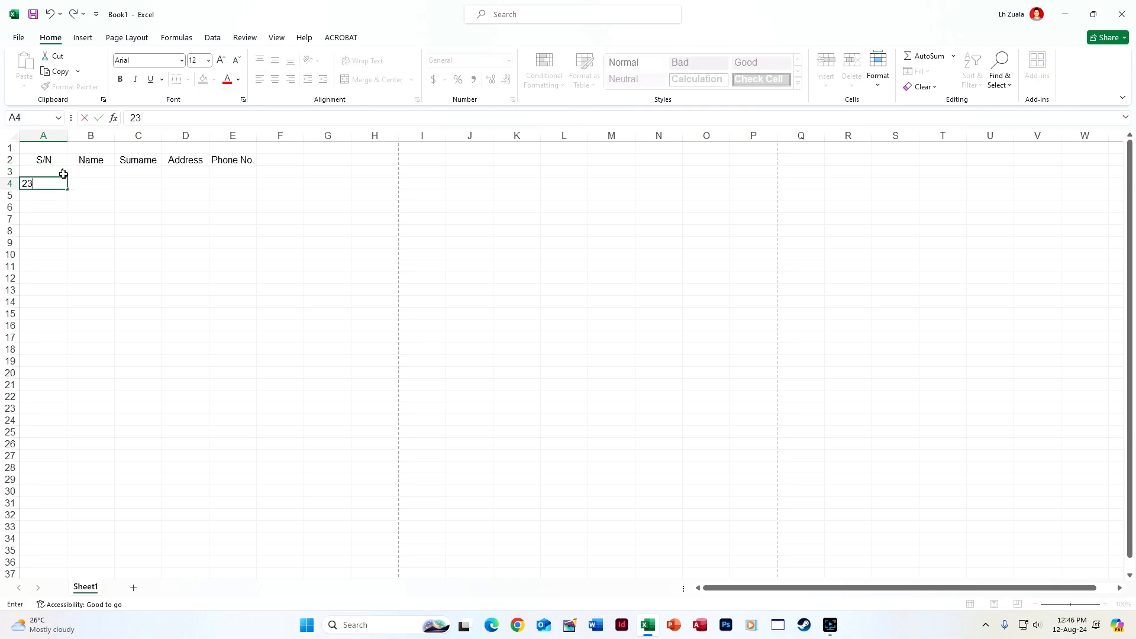
key("BackSpace")
key("Return")
left_click_drag(63, 174, 67, 284)
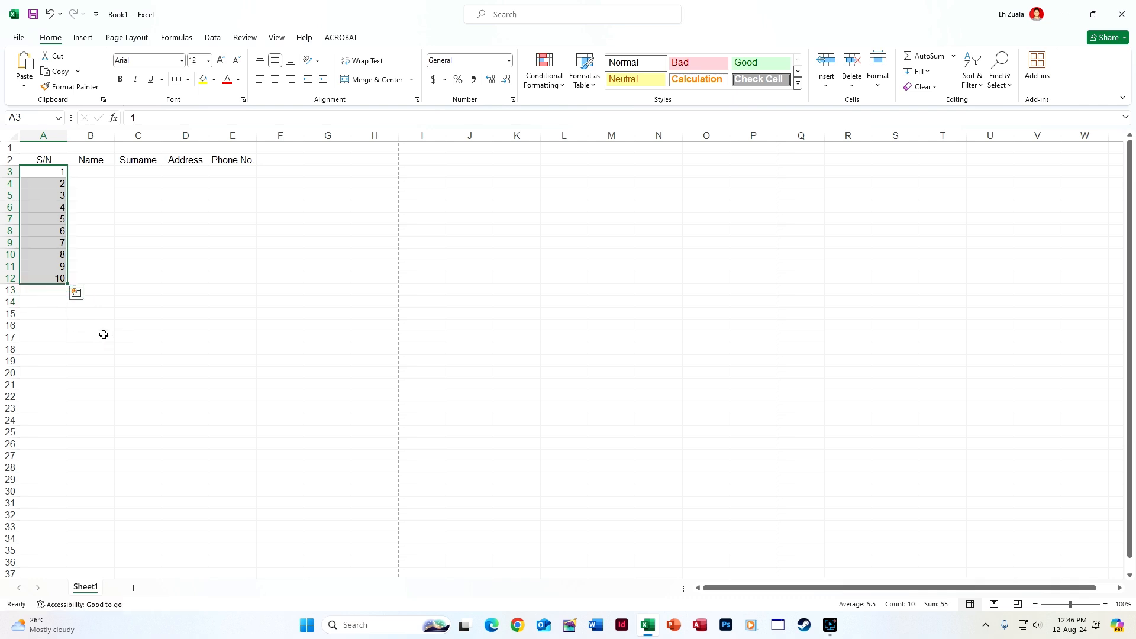
key("ctrl+z")
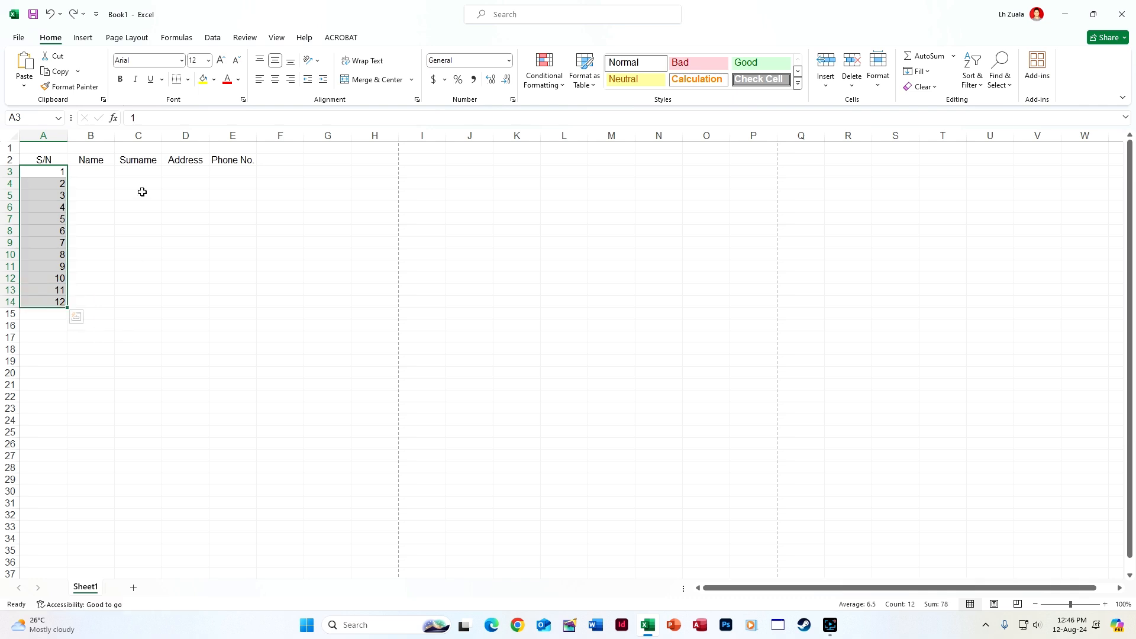
left_click(57, 175)
type("1")
key("Return")
left_click(57, 175)
left_click(59, 174)
left_click_drag(61, 186, 43, 314)
key("Delete")
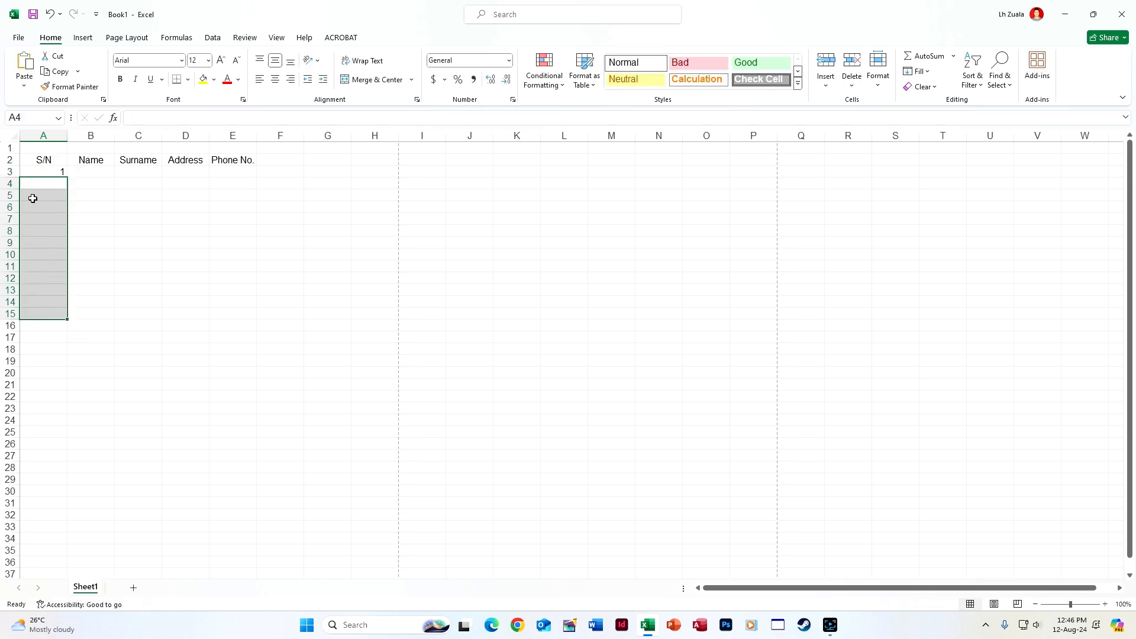
Fill A3 down to row 18 as a 1–16 series, then clear and restore numbers 11–16
left_click(40, 175)
left_click_drag(66, 177, 83, 361)
left_click(75, 361)
left_click(97, 389)
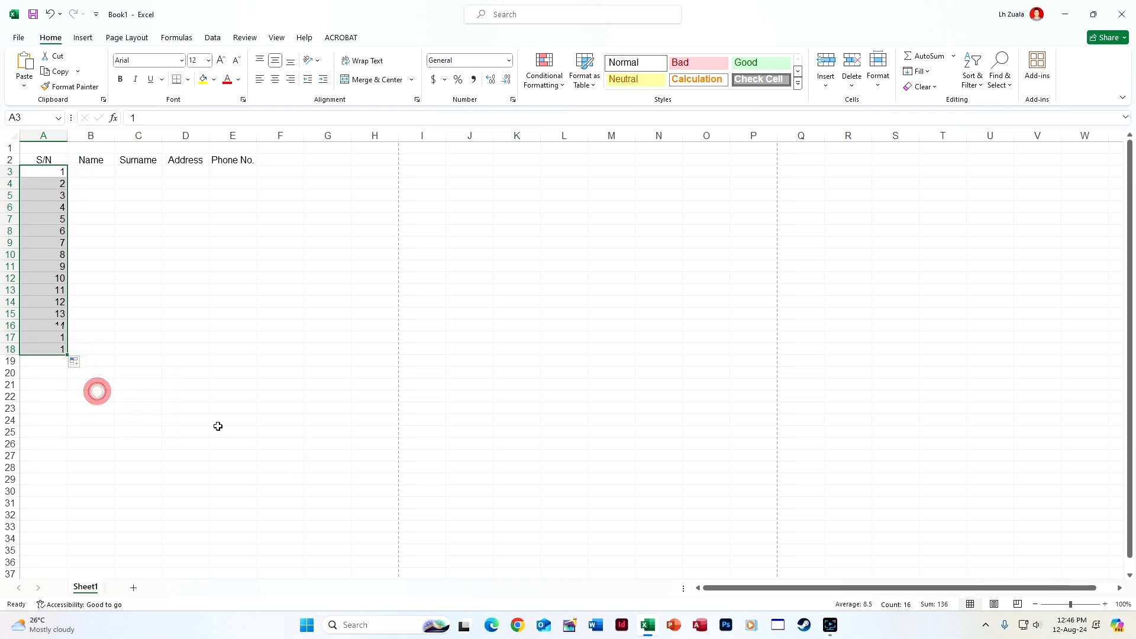
left_click(6, 290)
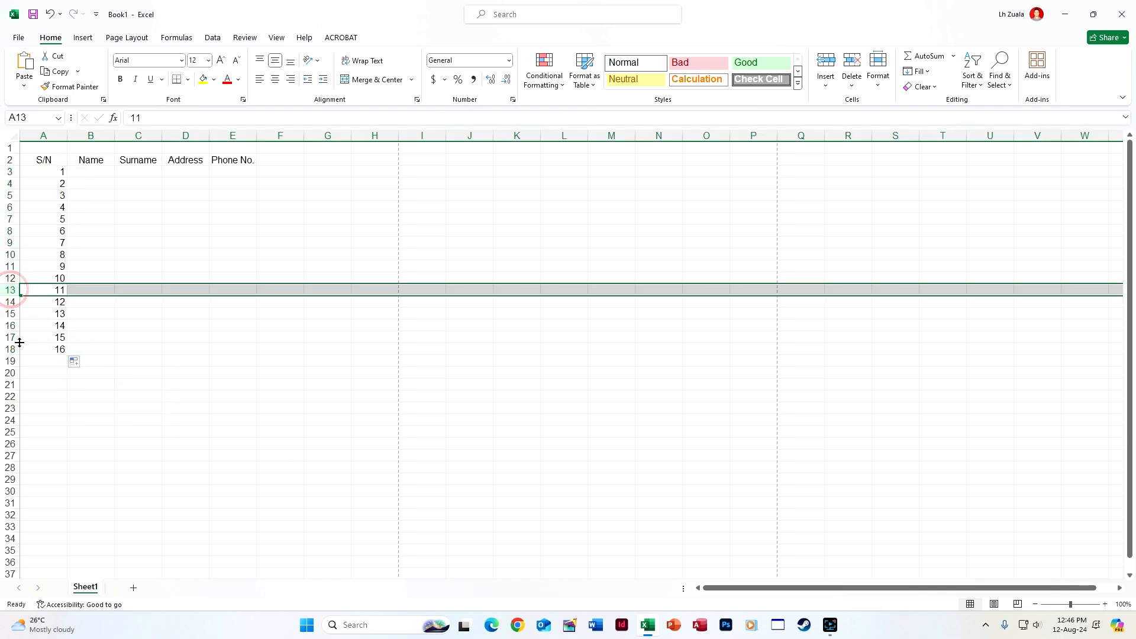
left_click(3, 348, "shift")
key("Delete")
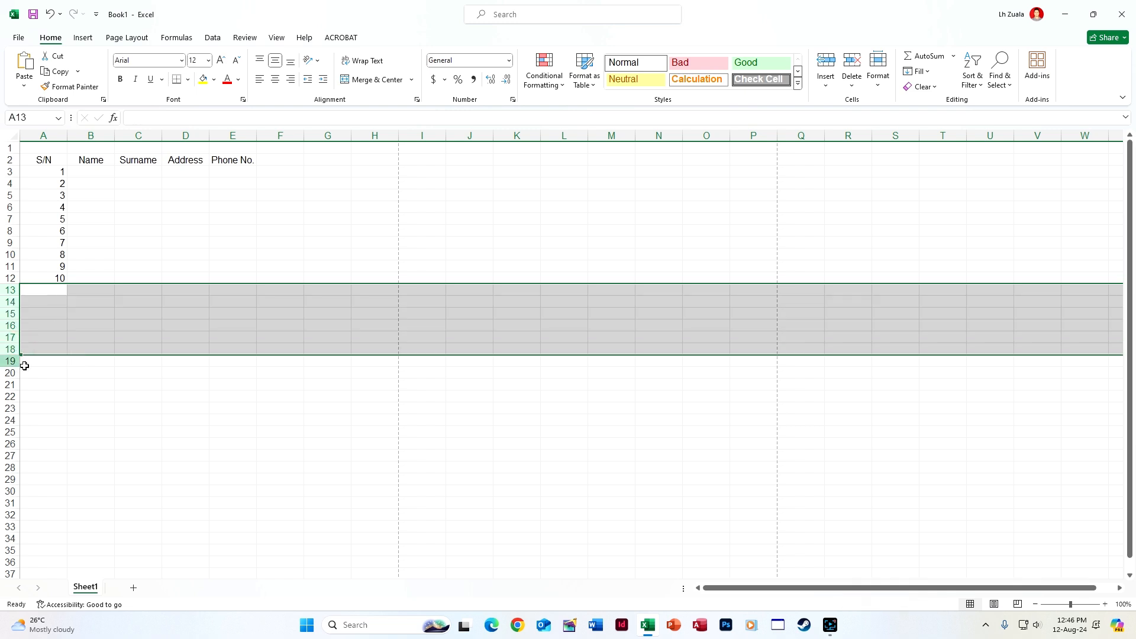
left_click(39, 375)
key("ctrl+z")
key("ctrl+z")
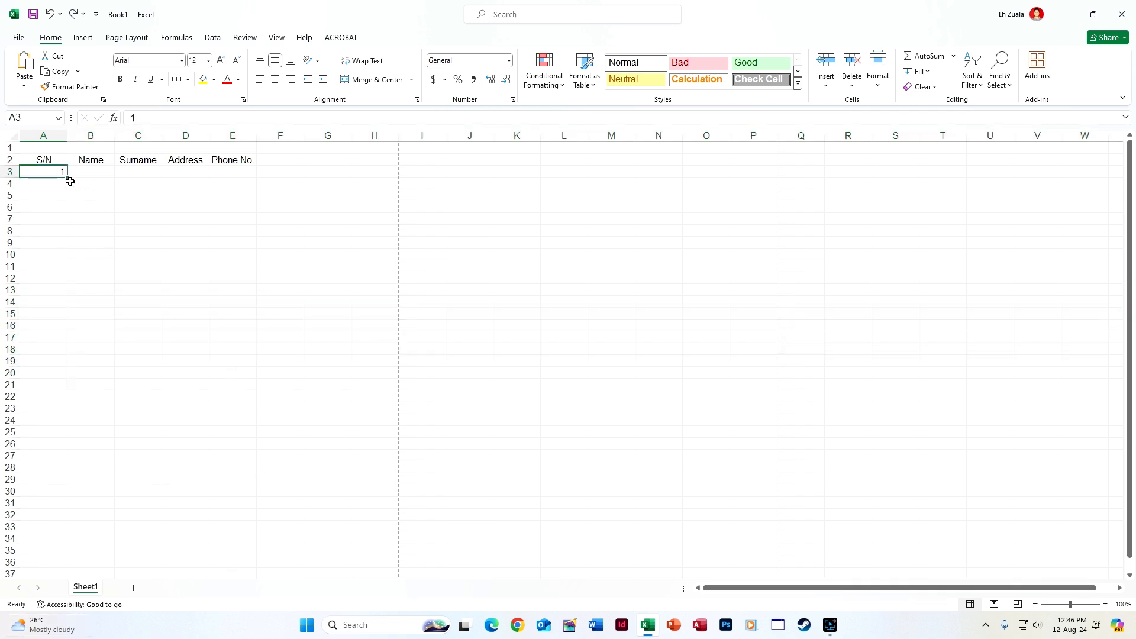
Try =SEQUENCE(10) in A3 to spill numbers 1–10, then undo it
type("=seq")
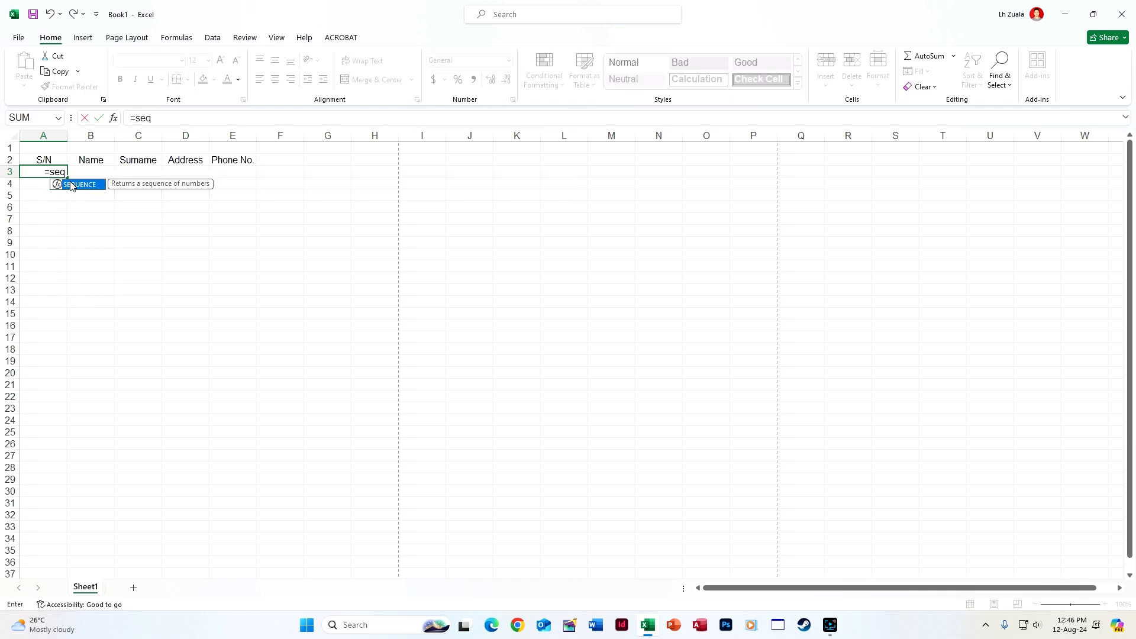
double_click(70, 184)
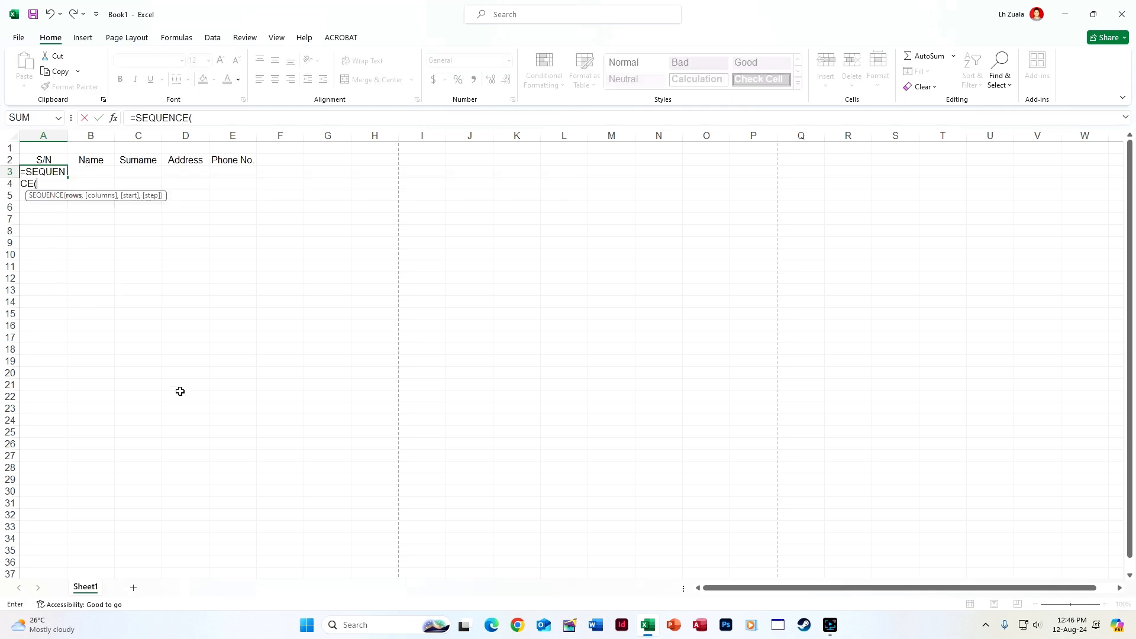
type("10")
key("Return")
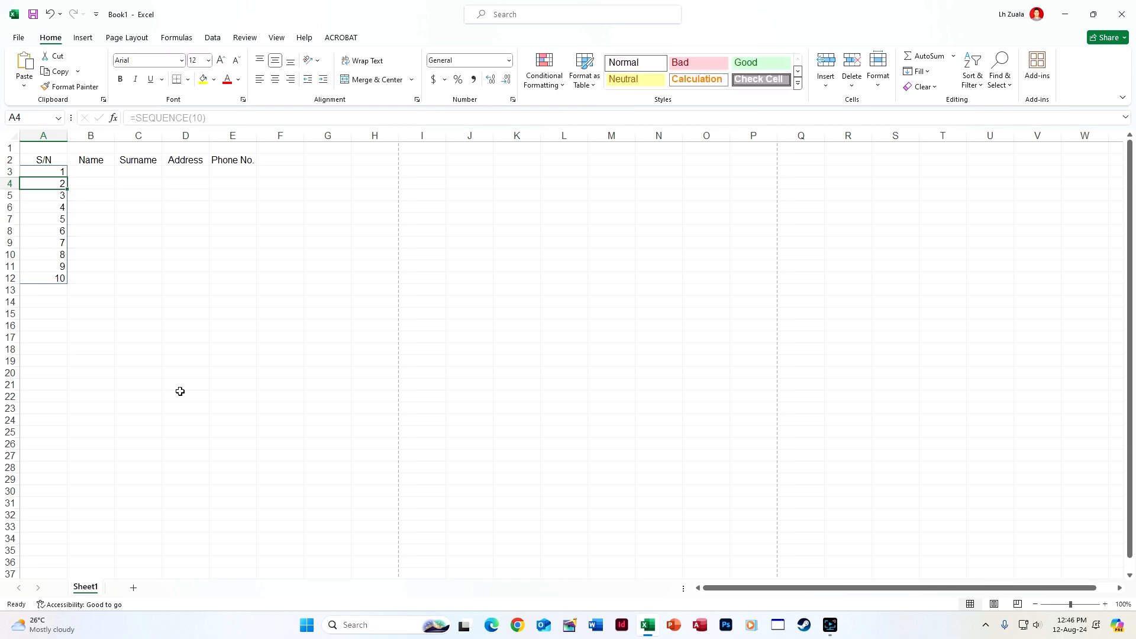
left_click(185, 337)
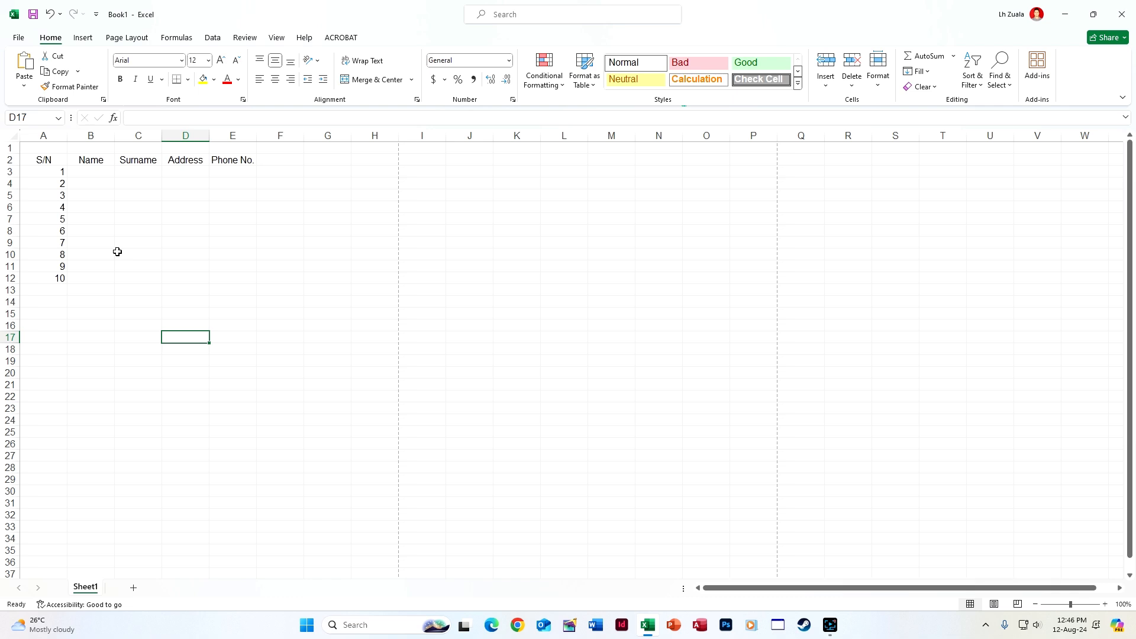
key("ctrl+z")
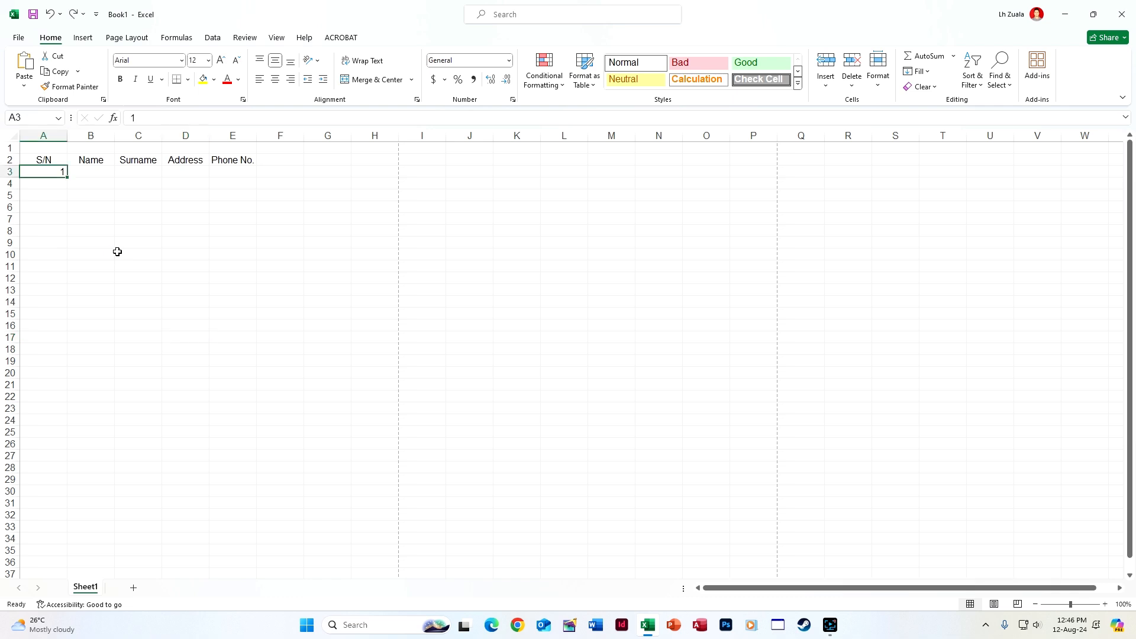
Enter =SEQUENCE(COUNTA(B3:B1048576)) in A3 and accept Excel's formula correction
type("=seq")
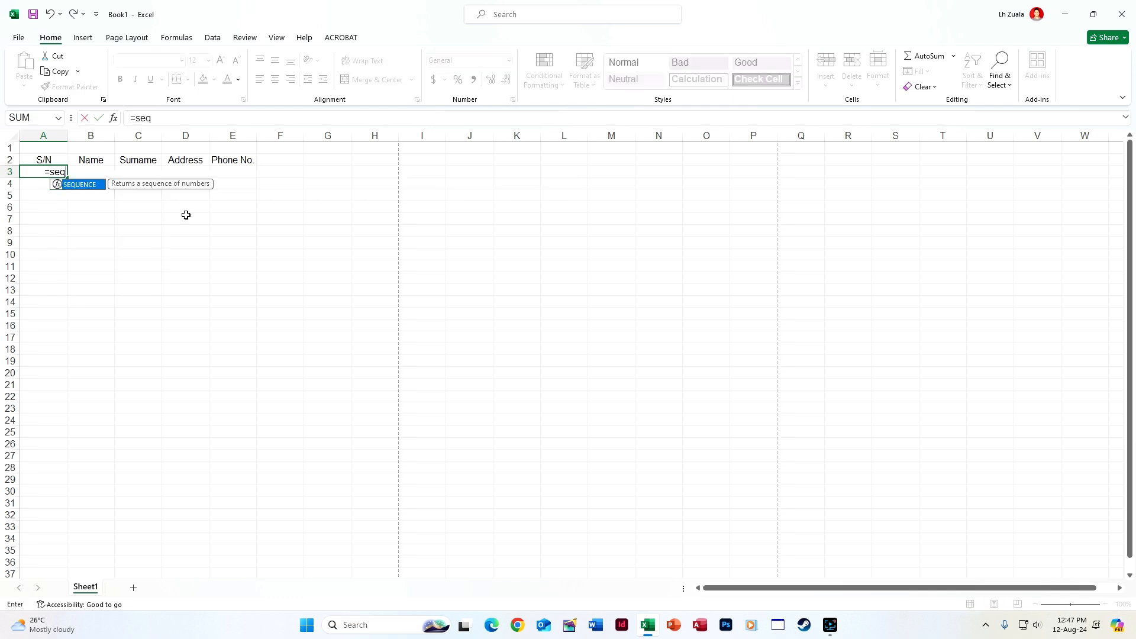
double_click(95, 184)
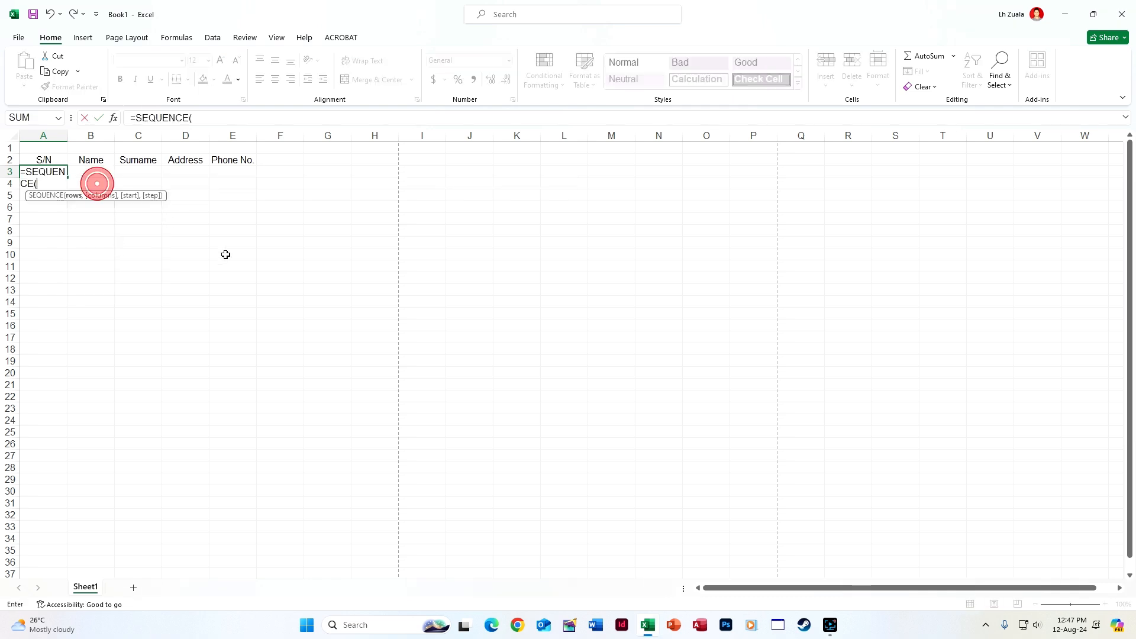
type("count")
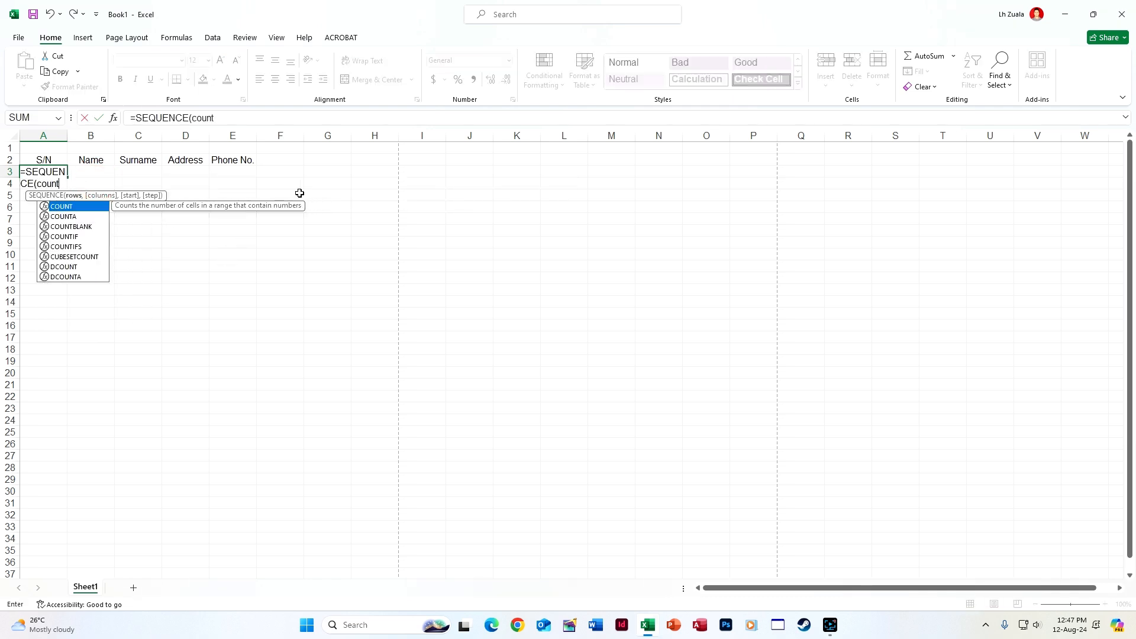
double_click(62, 215)
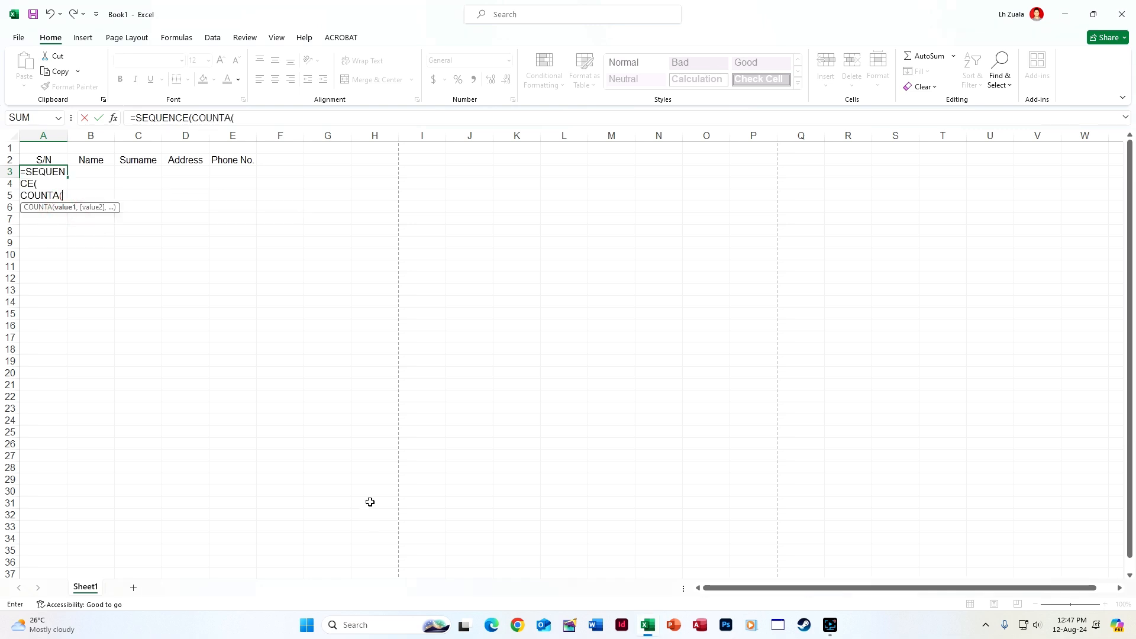
key("Right")
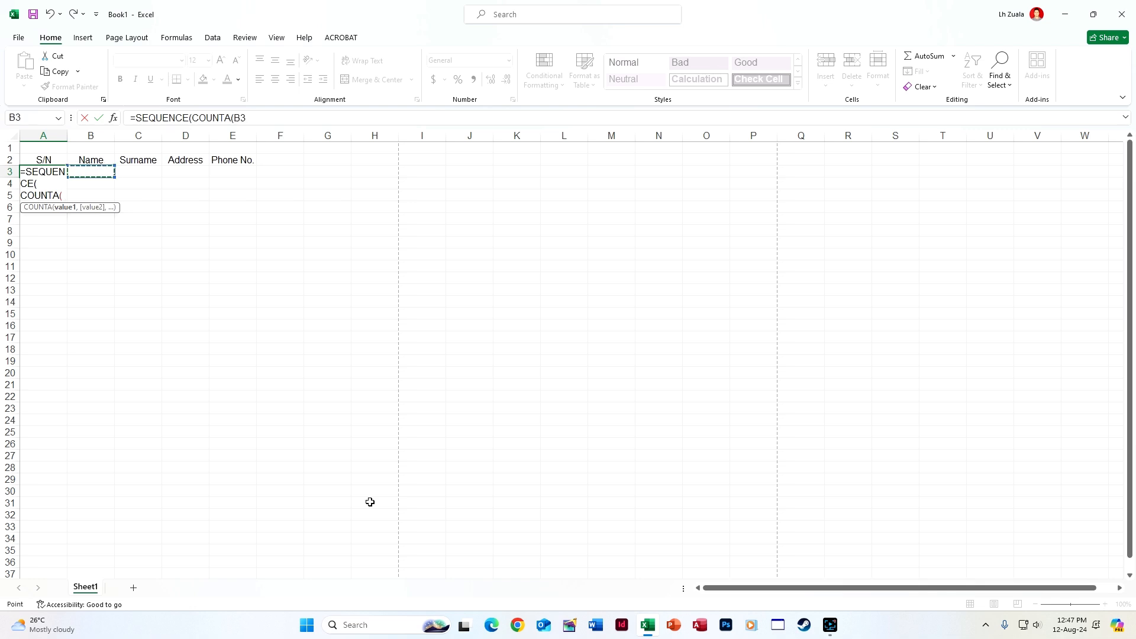
key("ctrl+shift+Down")
key("Return")
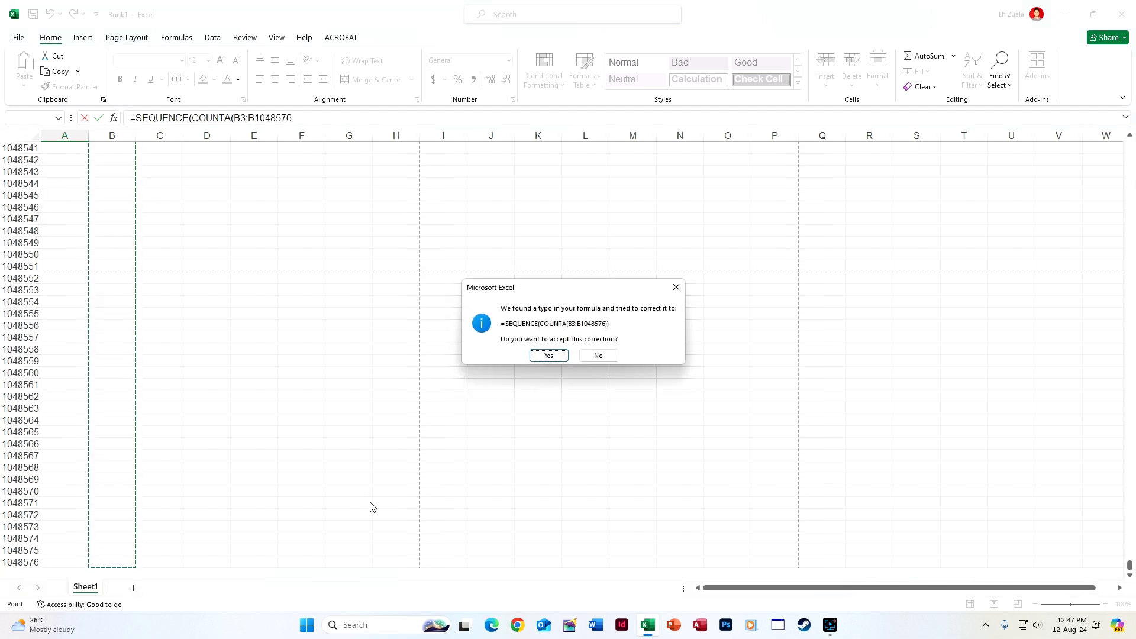
key("Return")
left_click(369, 501)
key("ctrl+Up")
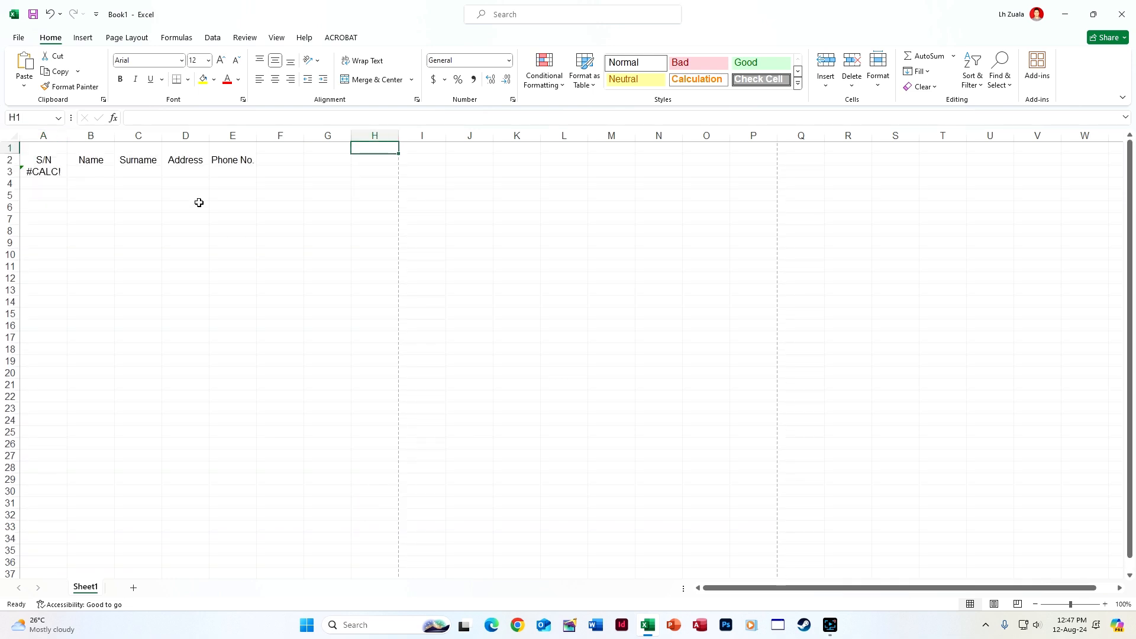
left_click(85, 171)
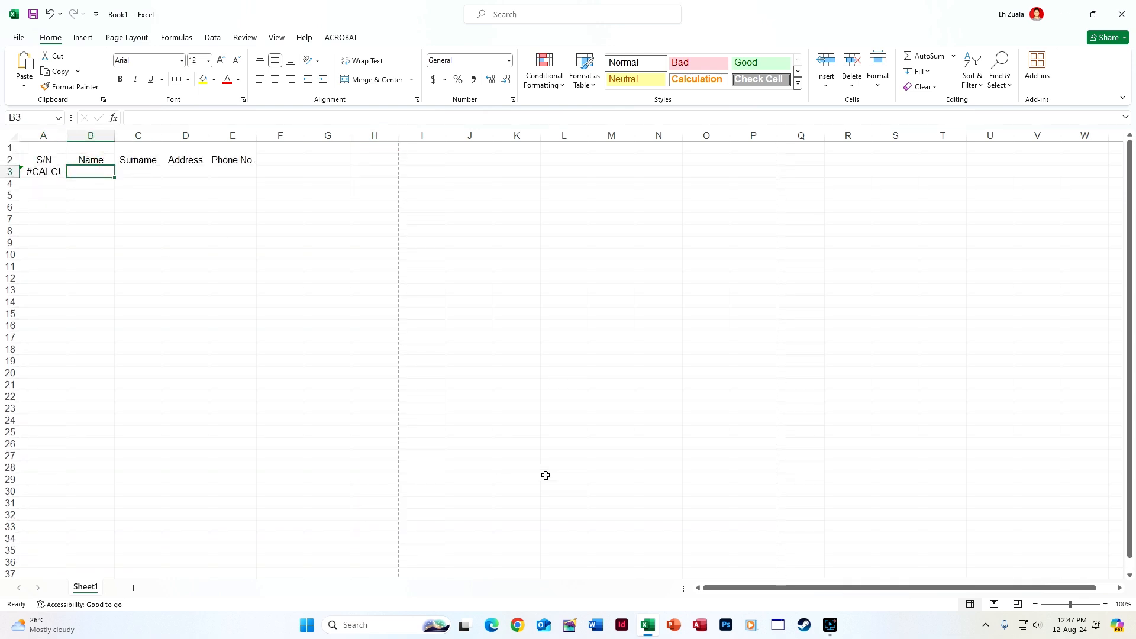
Enter the first contact's name, surname, address and phone number in row 3
key("Tab")
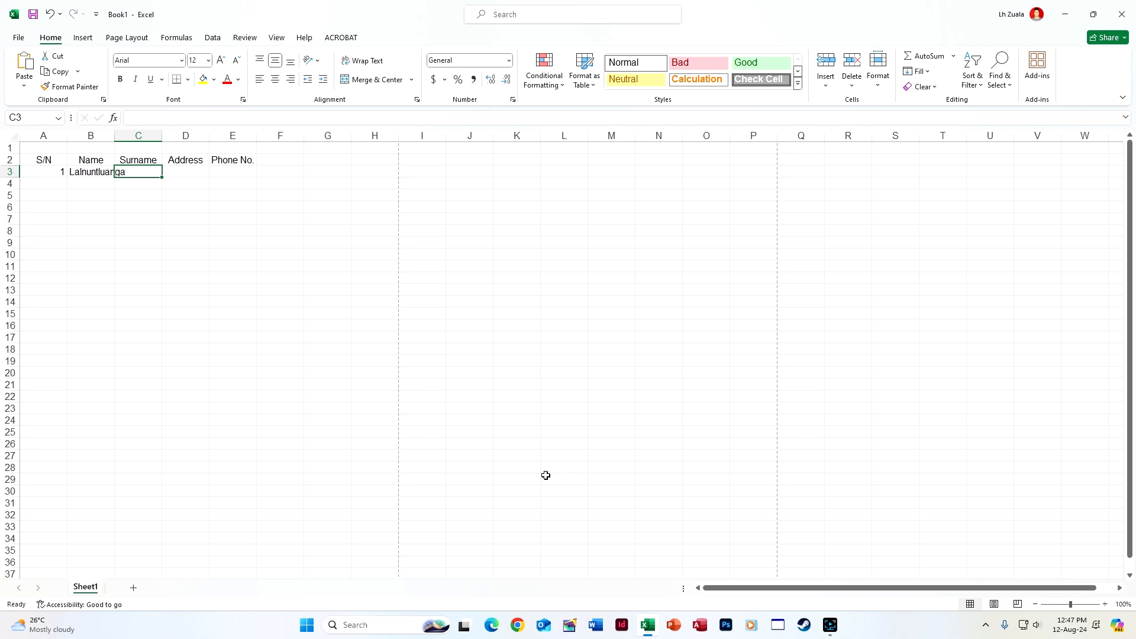
key("Tab")
type("Lunglei")
key("Tab")
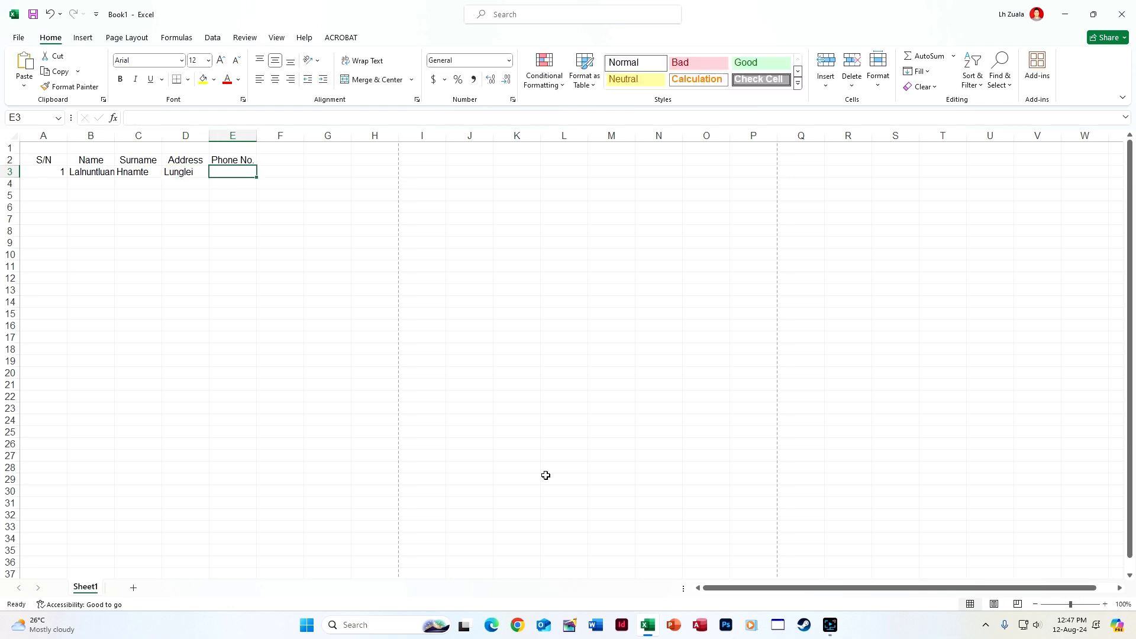
key("Return")
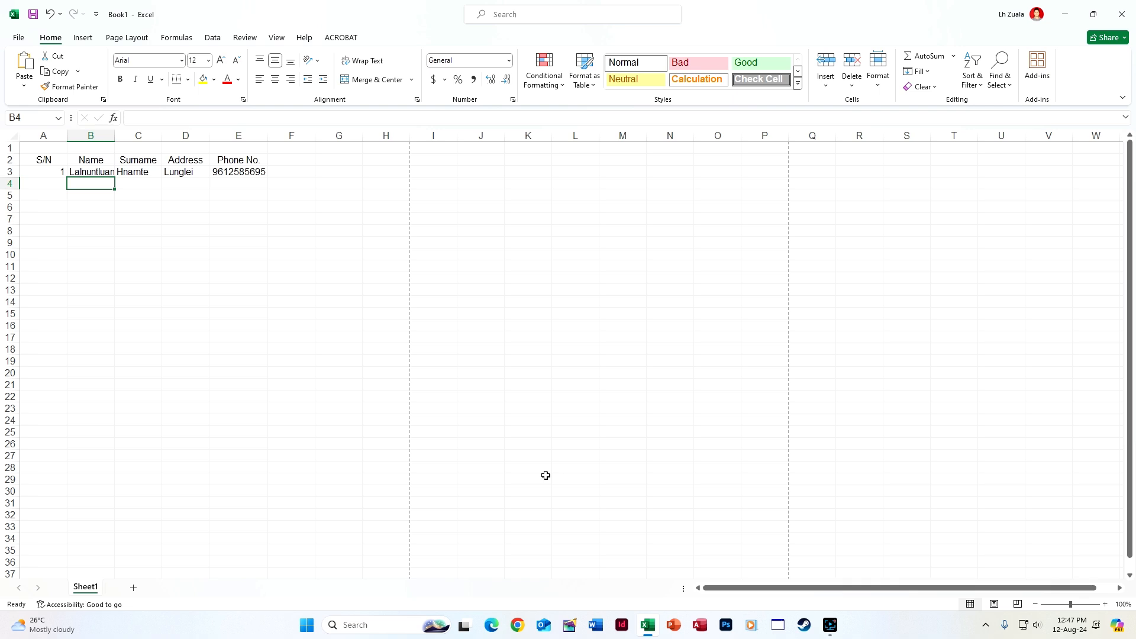
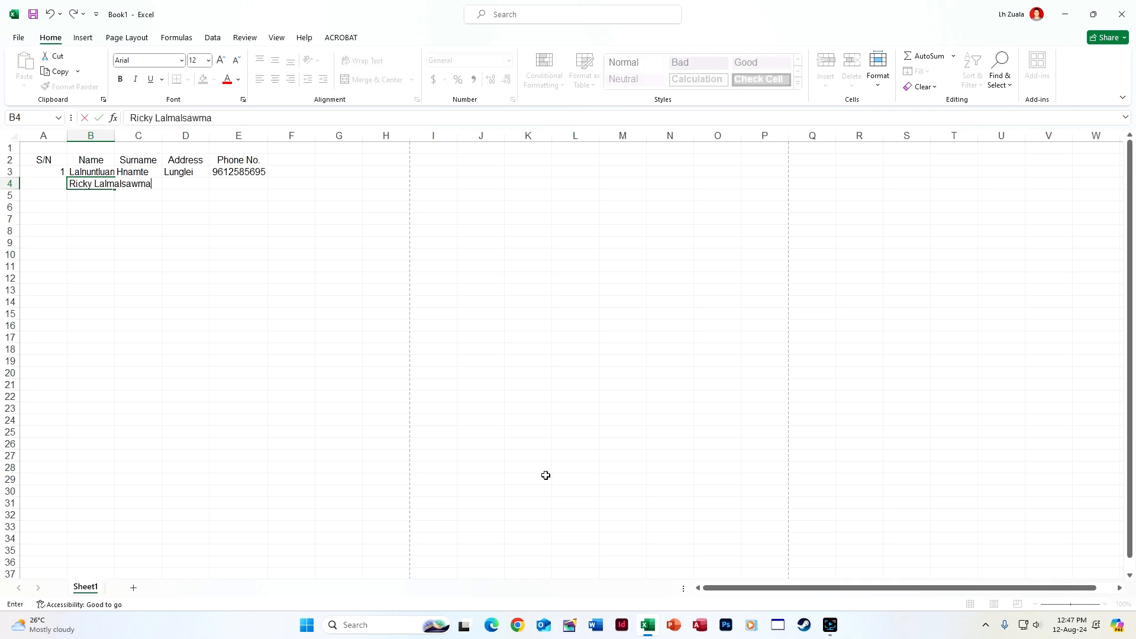
Enter the second contact's name, surname, address and phone number in row 4
key("Tab")
type("Hauhulh")
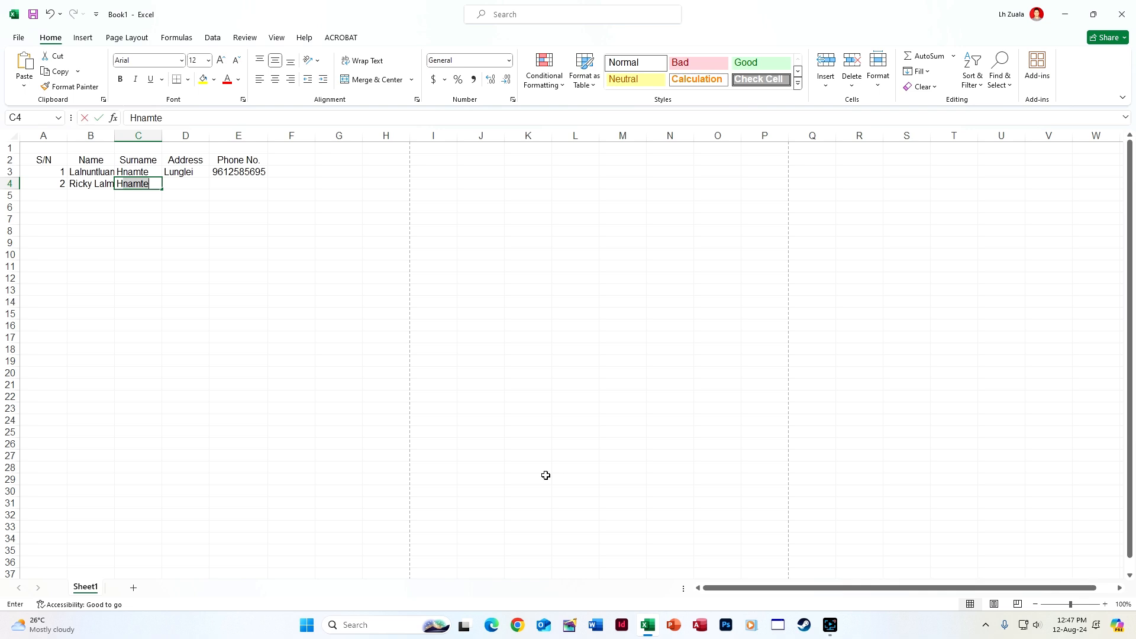
key("Tab")
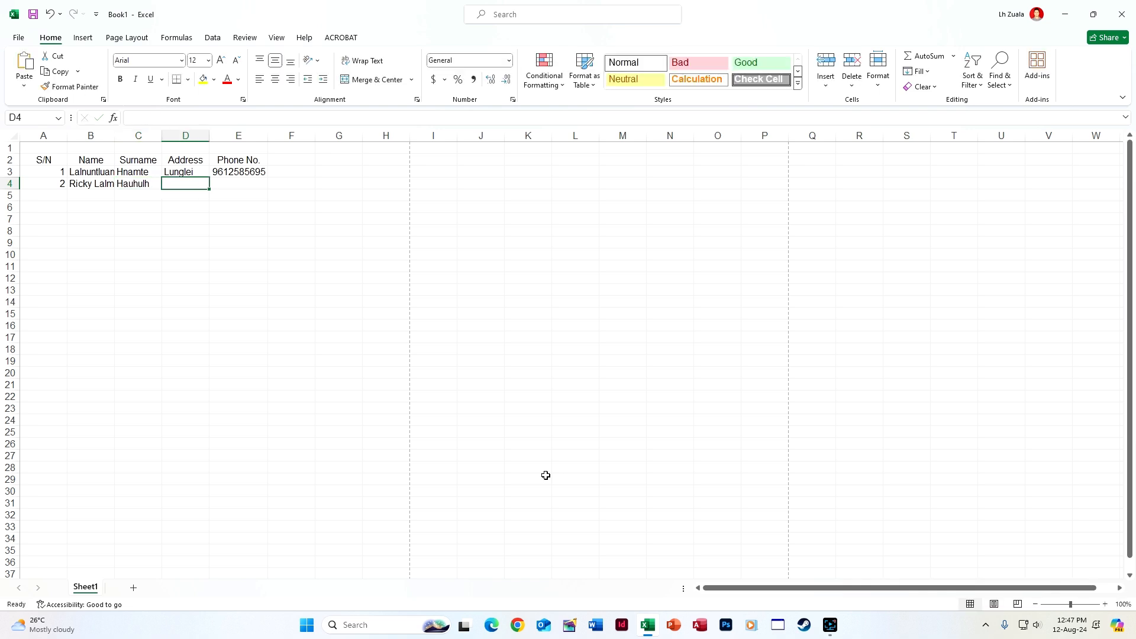
type("Aizawl")
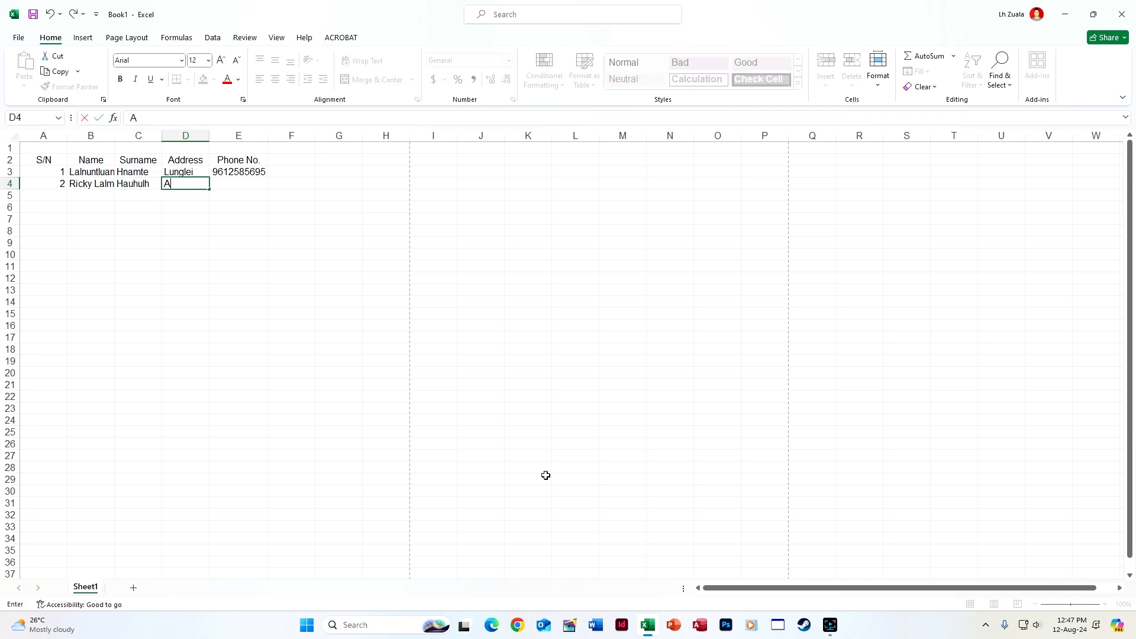
key("Tab")
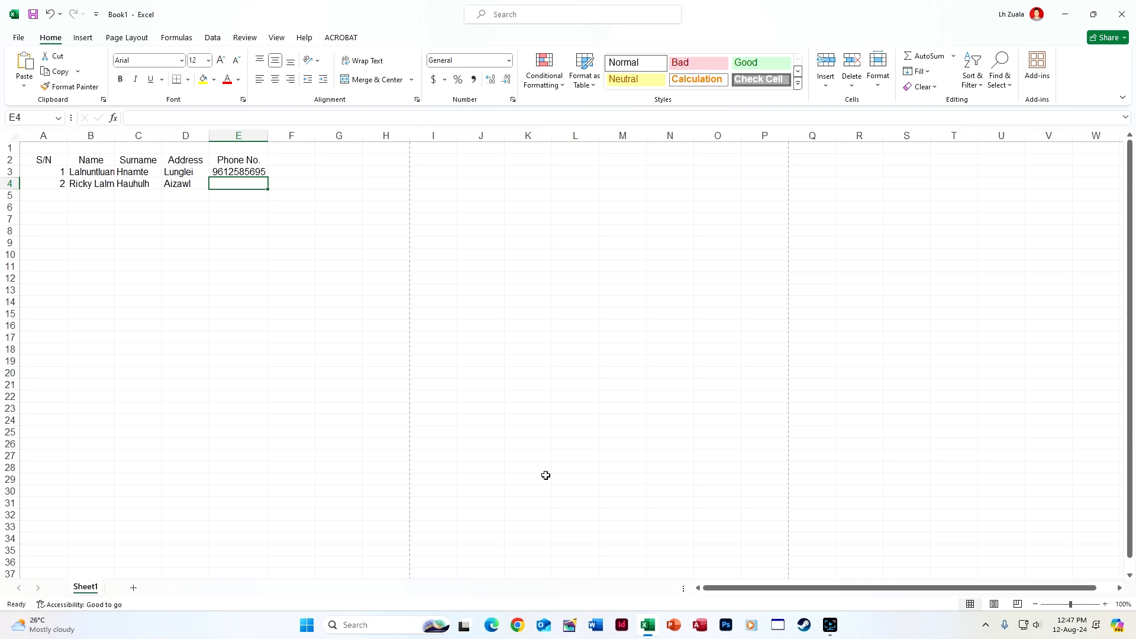
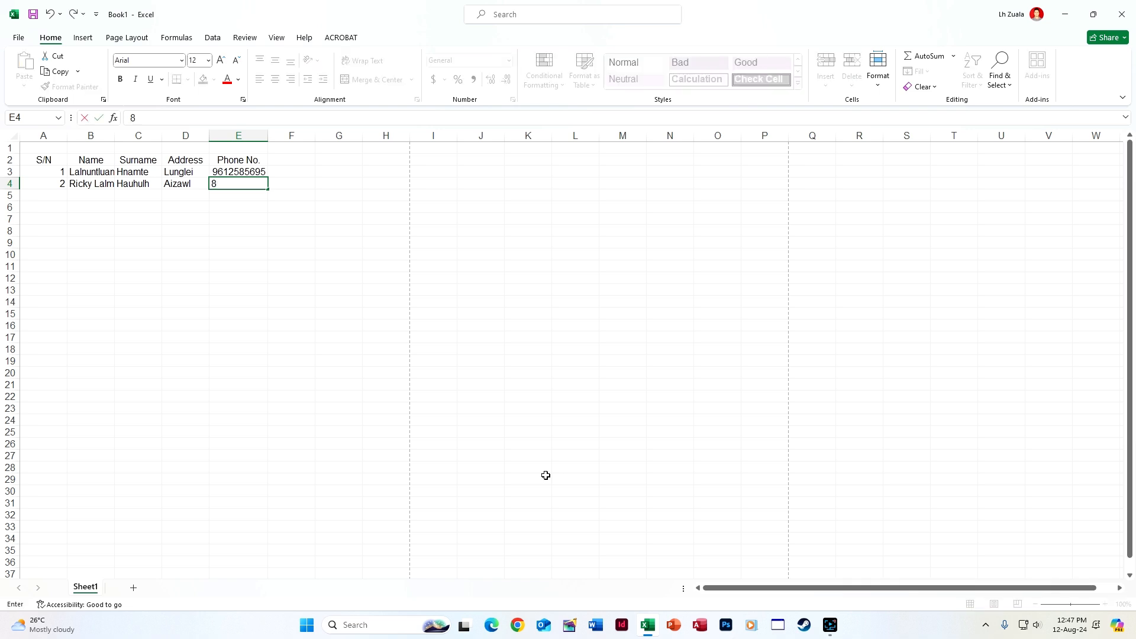
key("Return")
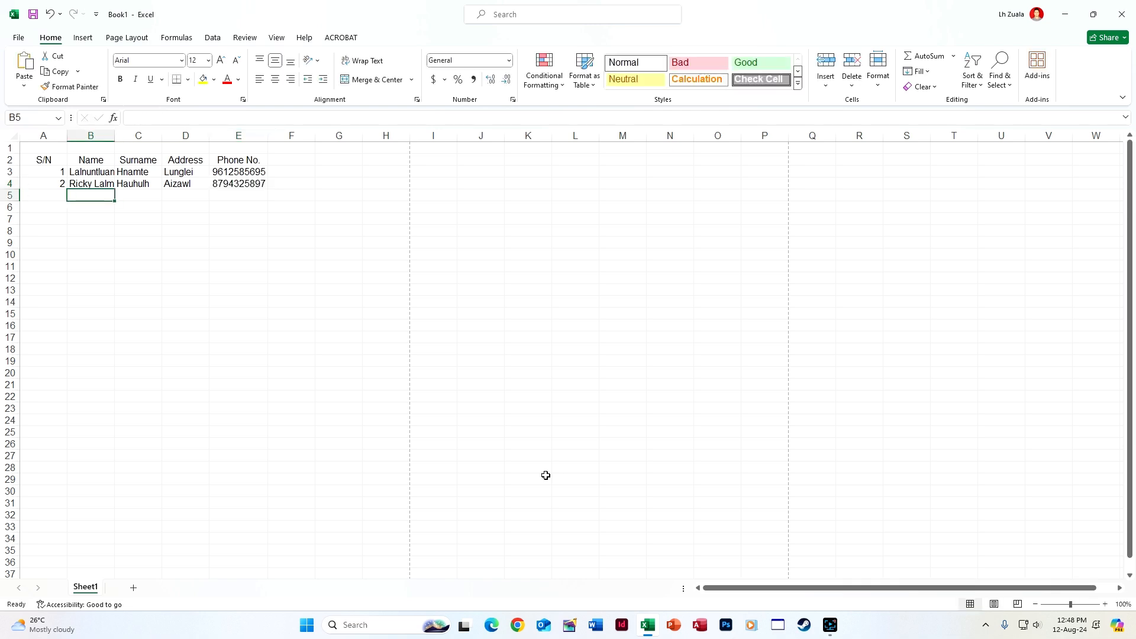
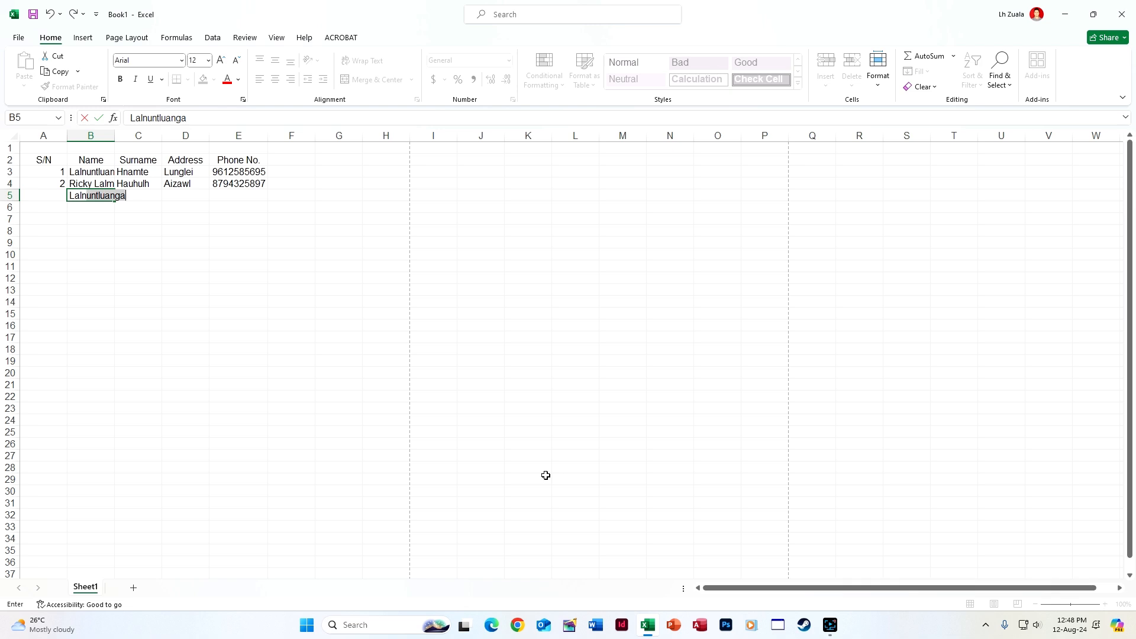
Enter the third contact's name, surname, address and phone number in row 5
key("Tab")
key("Tab")
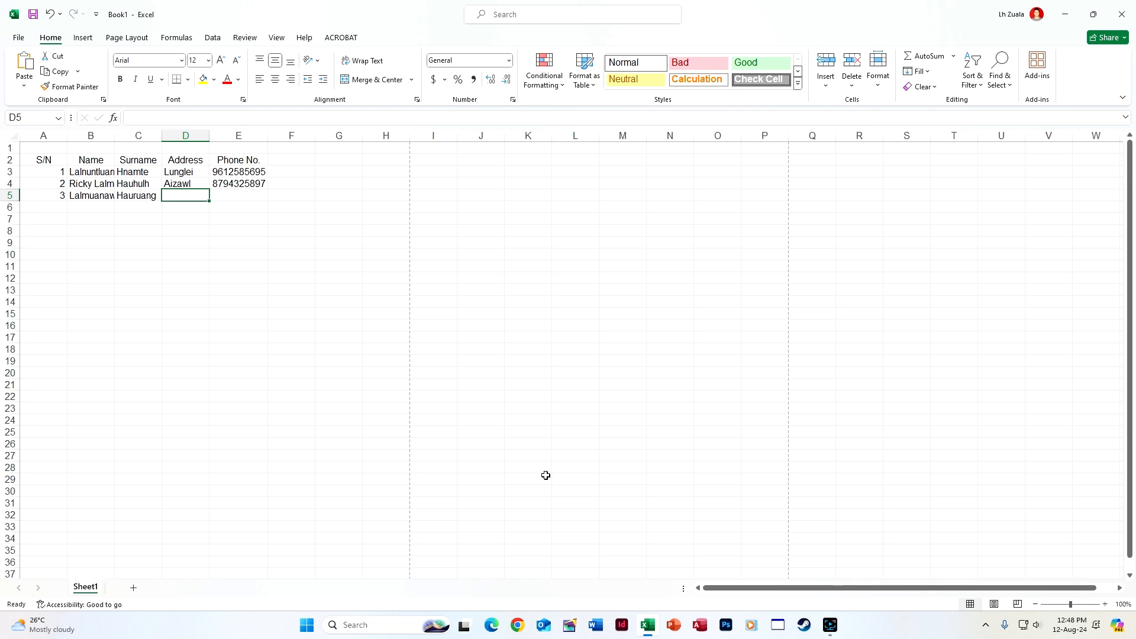
key("Left")
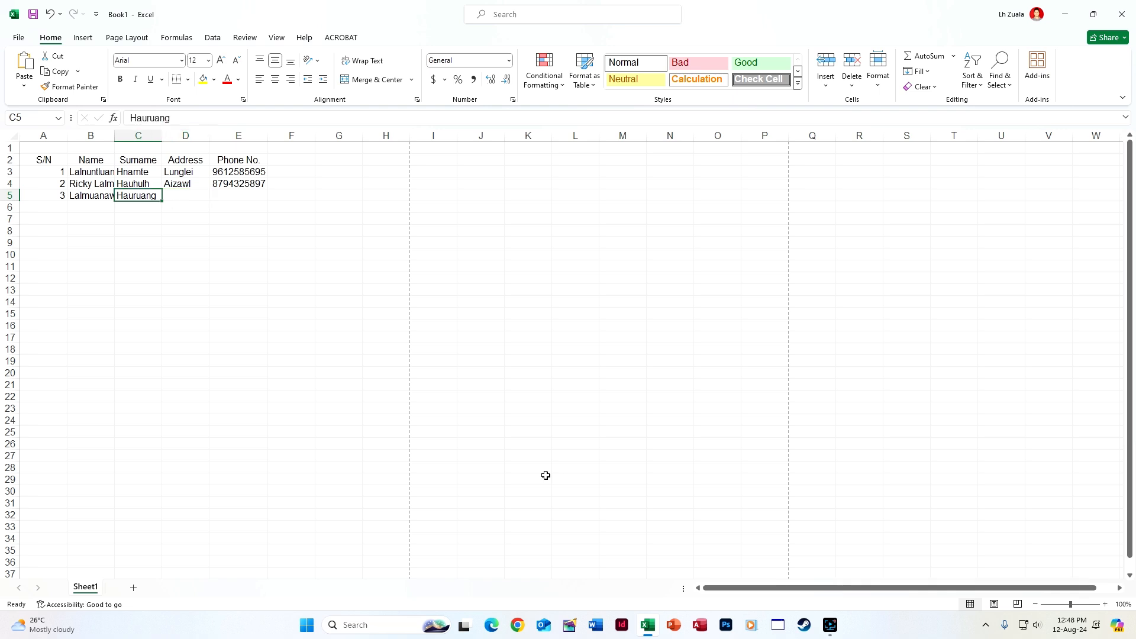
type("Sailo")
key("Tab")
type("hau")
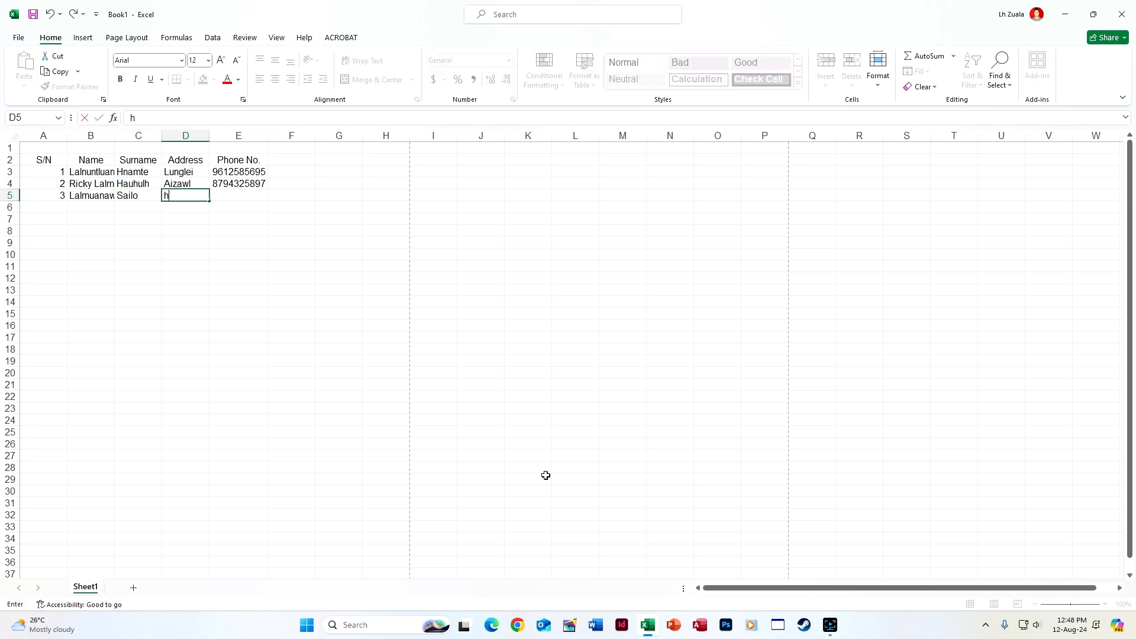
key("BackSpace")
key("BackSpace")
type("Hauruang")
key("Tab")
type("9862589")
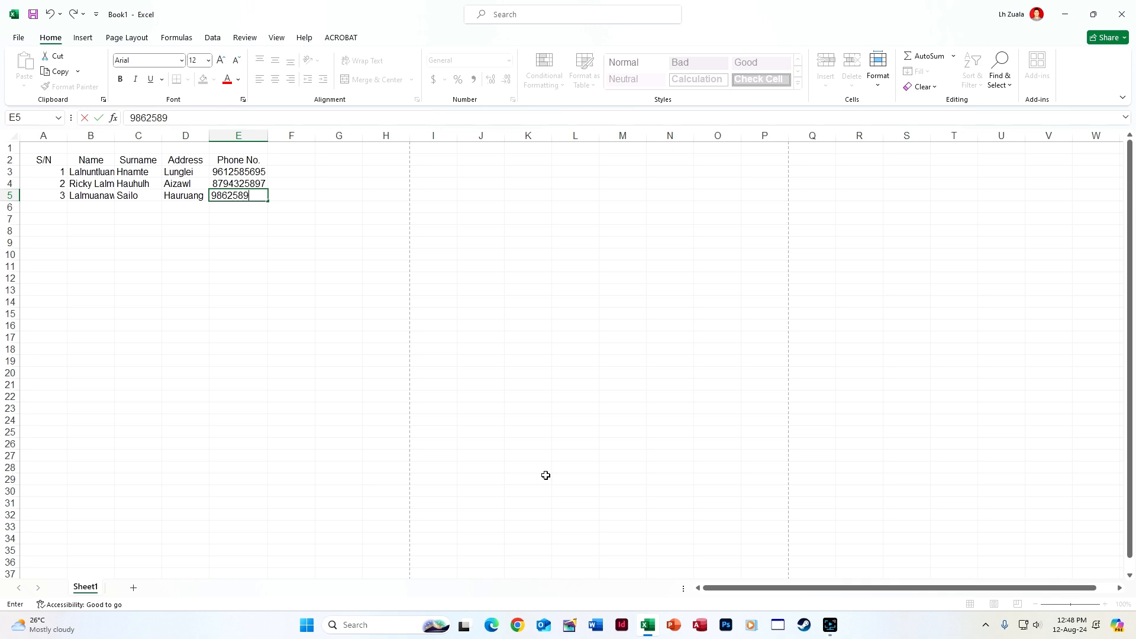
key("Return")
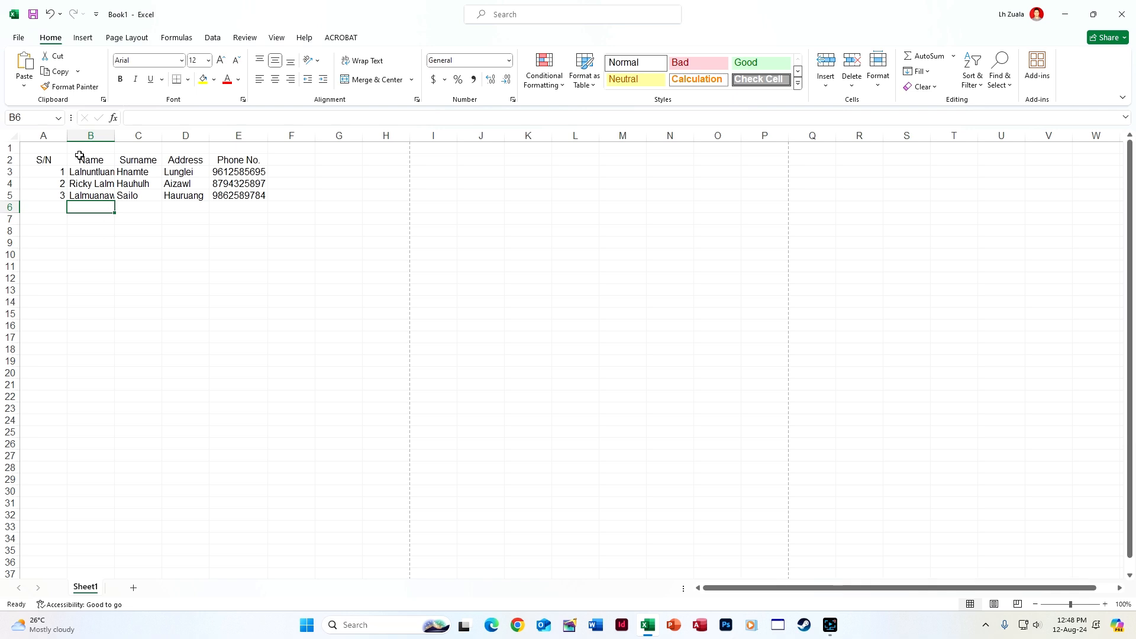
Select the contact table range A2:E37
left_click_drag(53, 158, 220, 170)
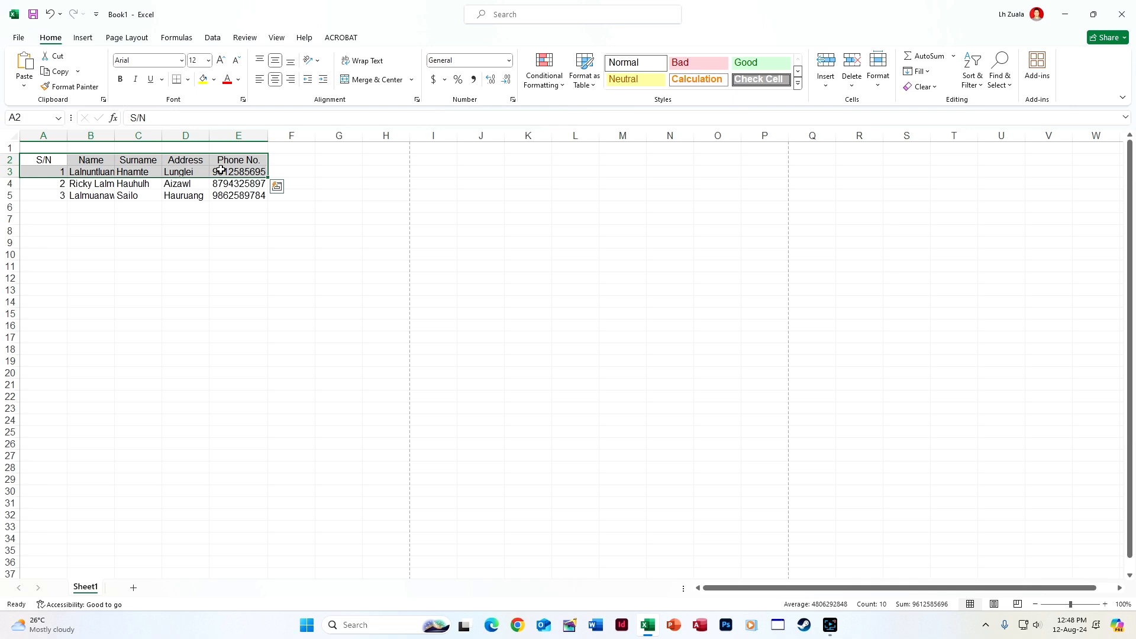
key("ctrl+shift+Down")
key("ctrl+shift+Down")
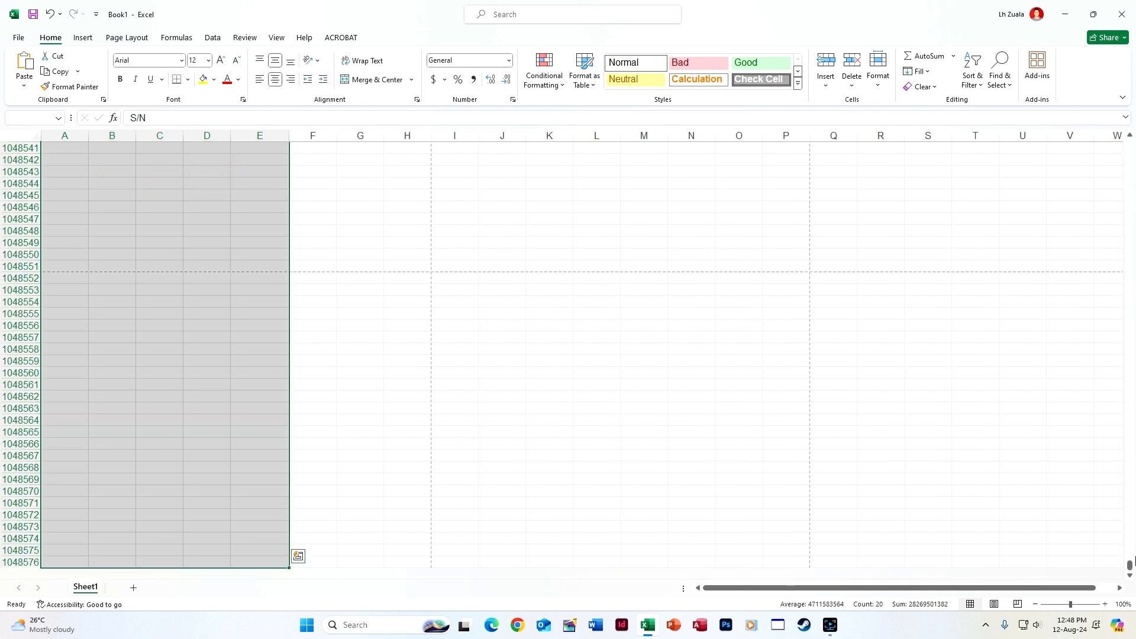
left_click_drag(1131, 564, 1104, 167)
left_click(730, 586)
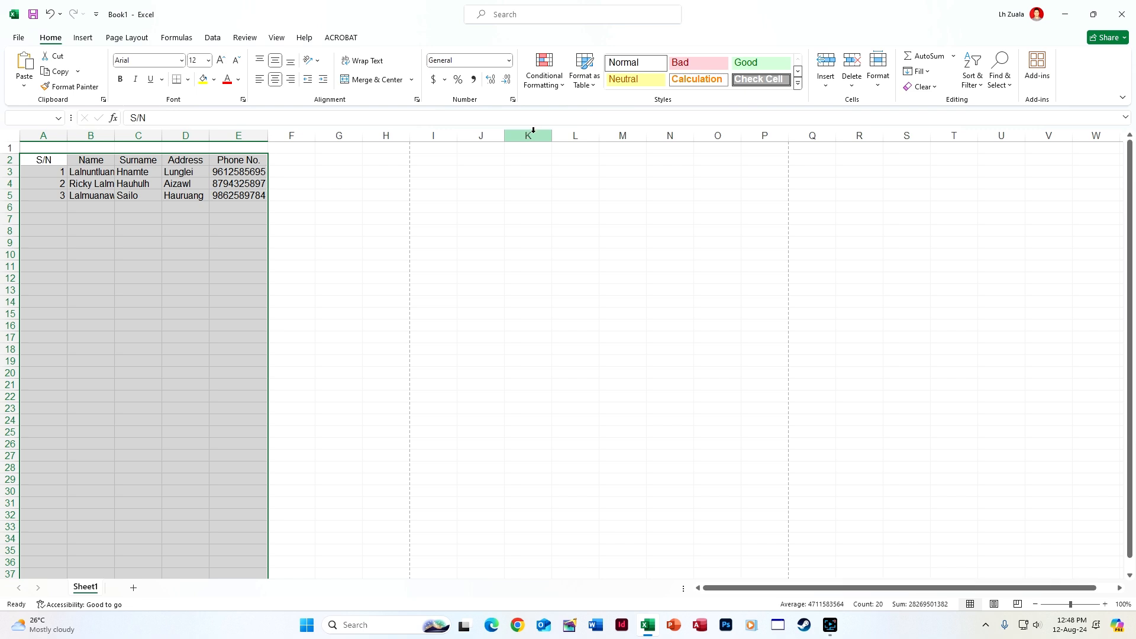
Create a new formula-based conditional formatting rule using =$A2
left_click(559, 82)
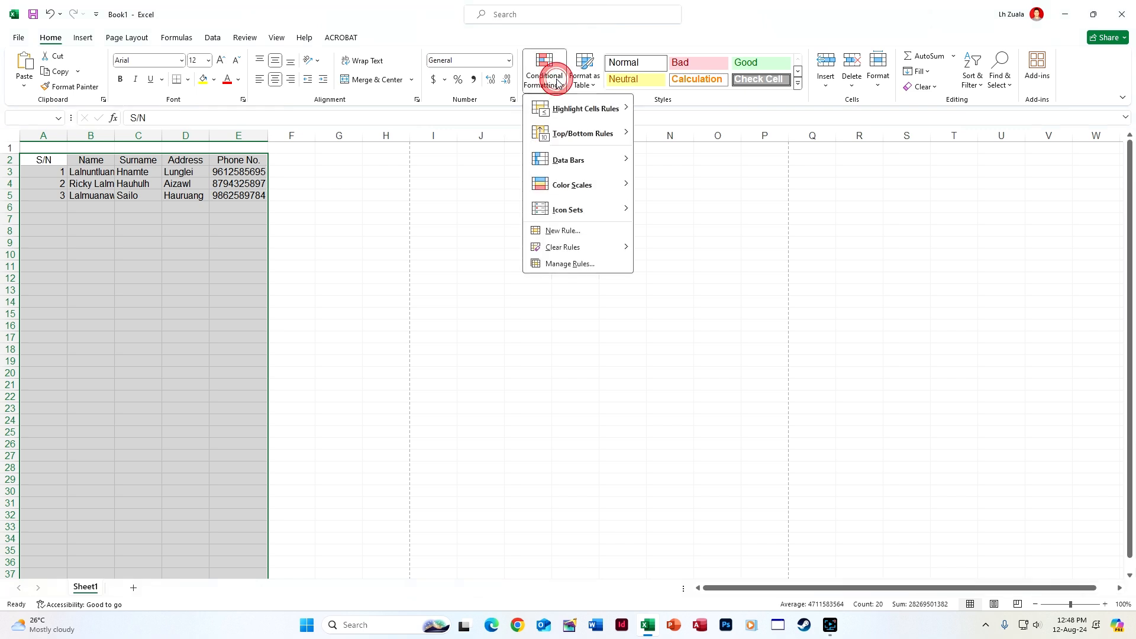
left_click(568, 230)
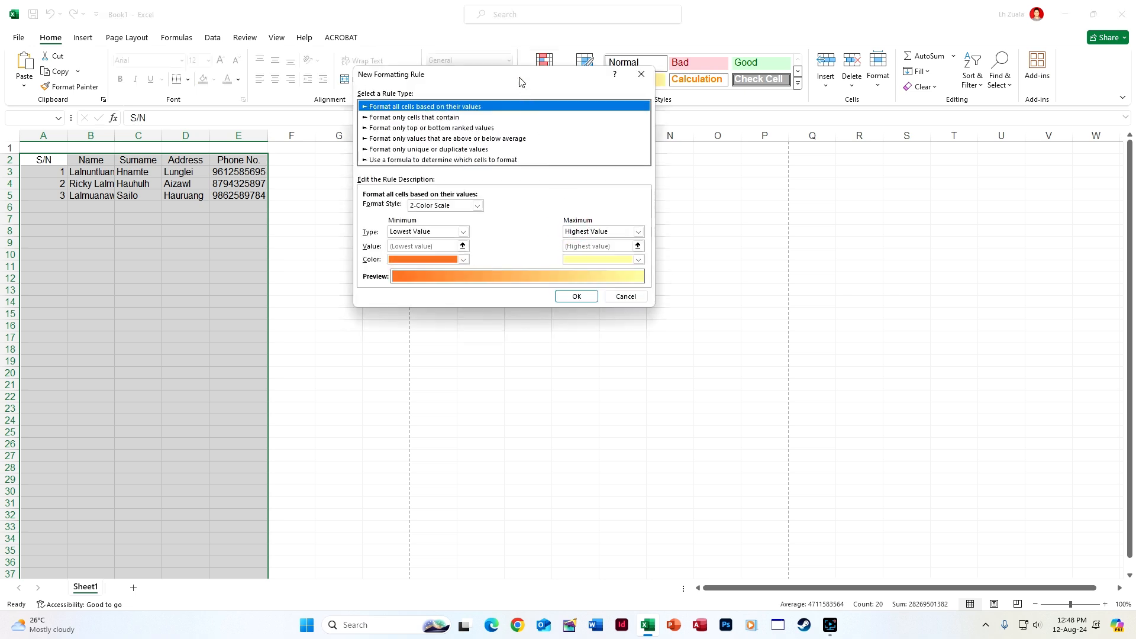
left_click_drag(516, 74, 623, 103)
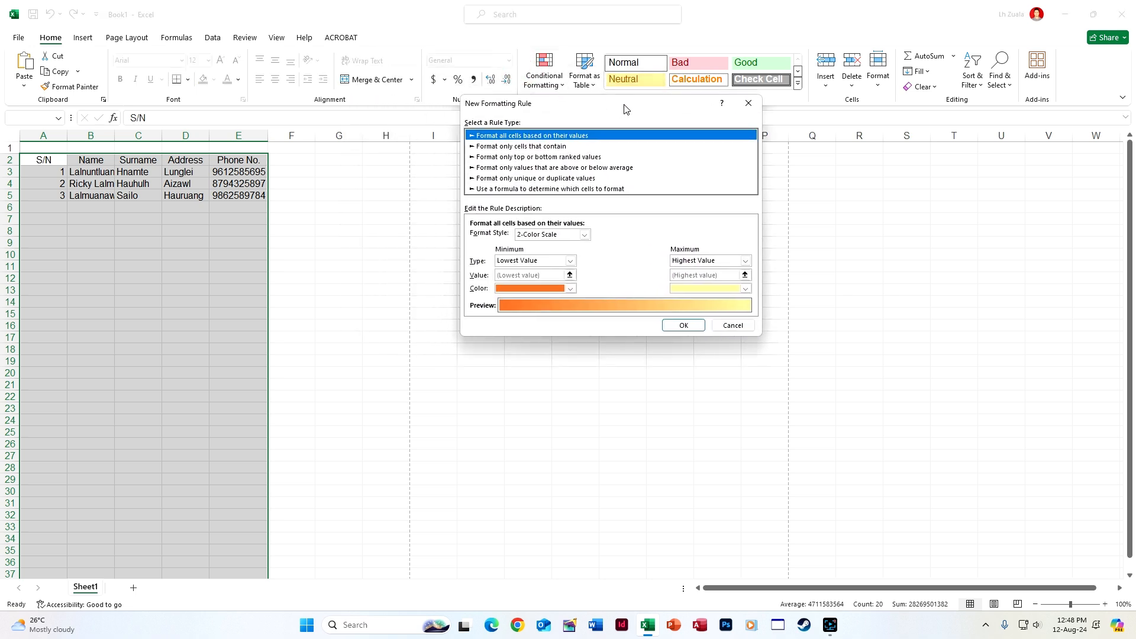
left_click(524, 189)
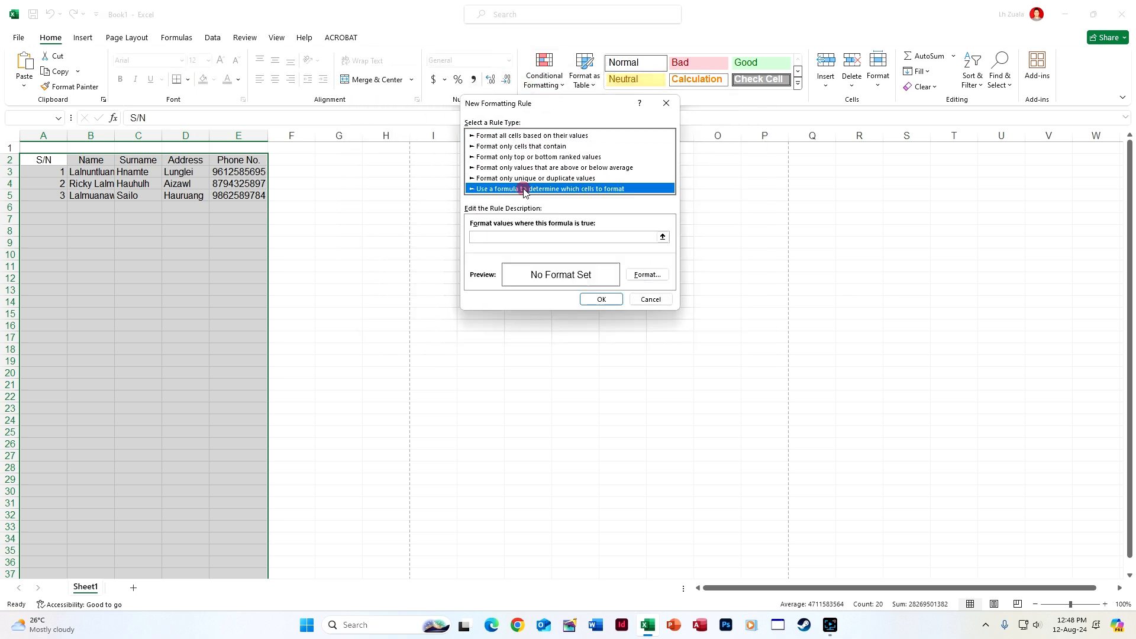
left_click(511, 236)
left_click(48, 161)
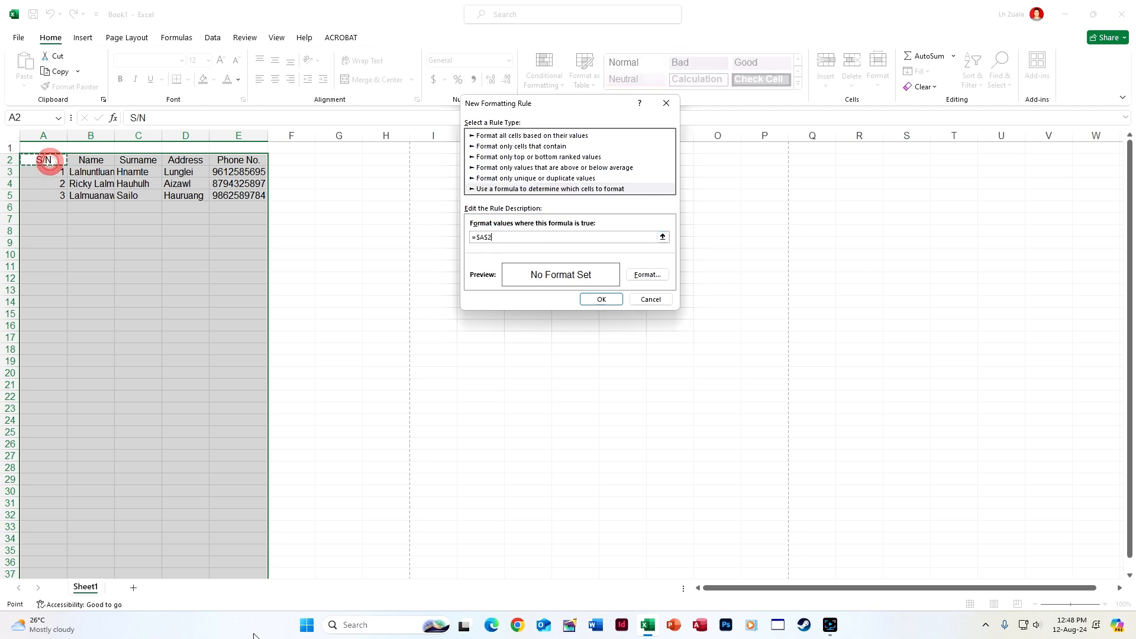
left_click(488, 237)
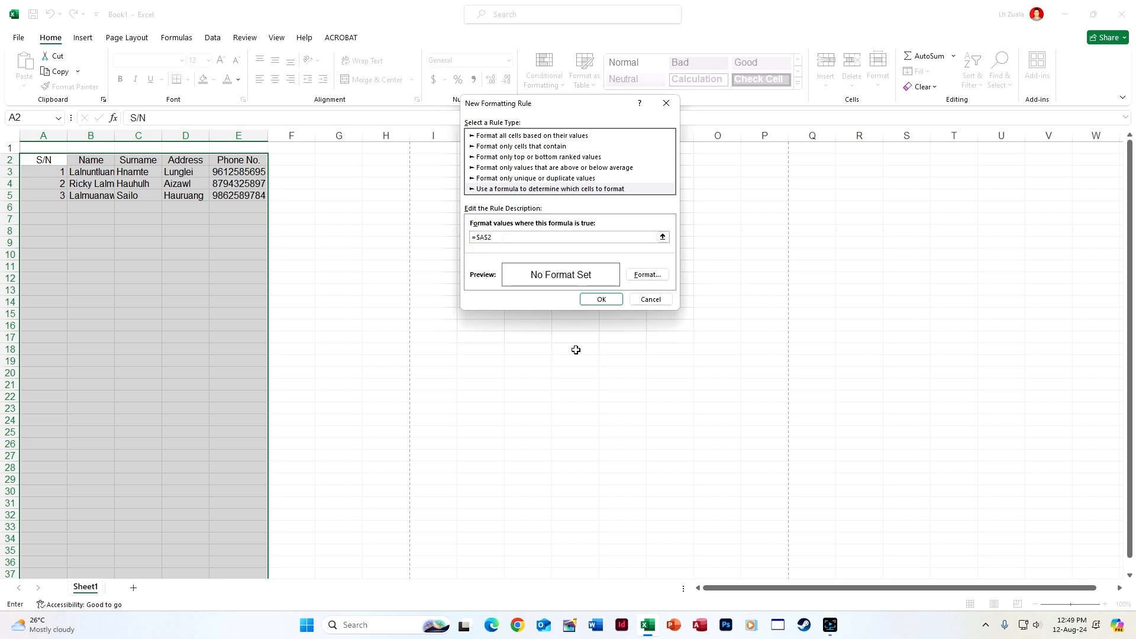
left_click(506, 237)
key("F4")
left_click(486, 237)
Give the rule an Outline border format and apply it
left_click(658, 275)
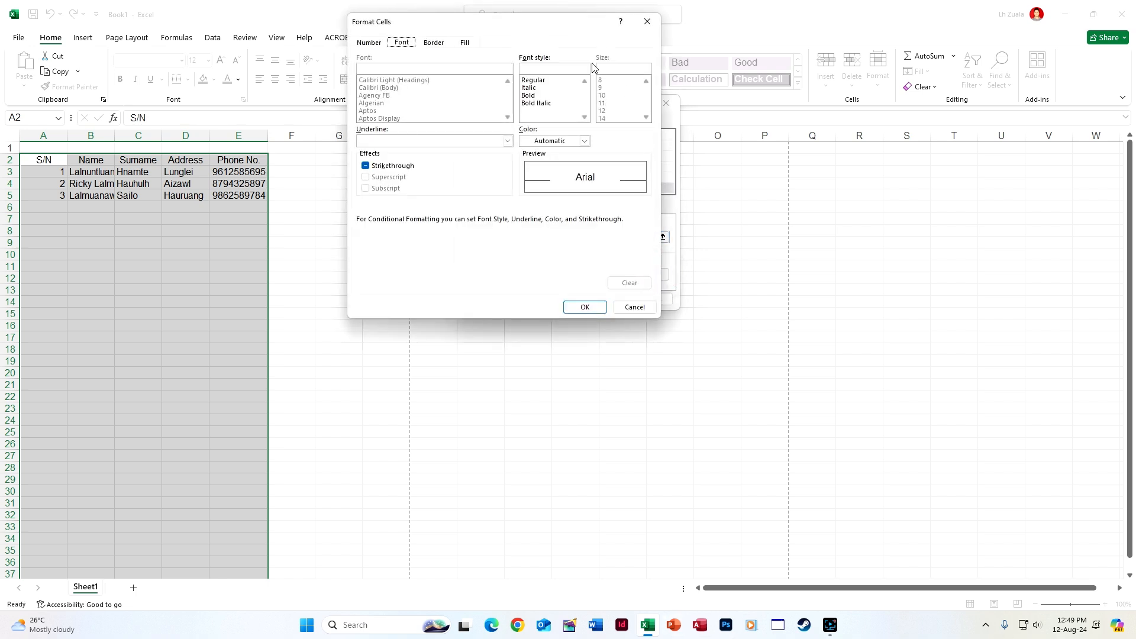
left_click(433, 42)
left_click(506, 84)
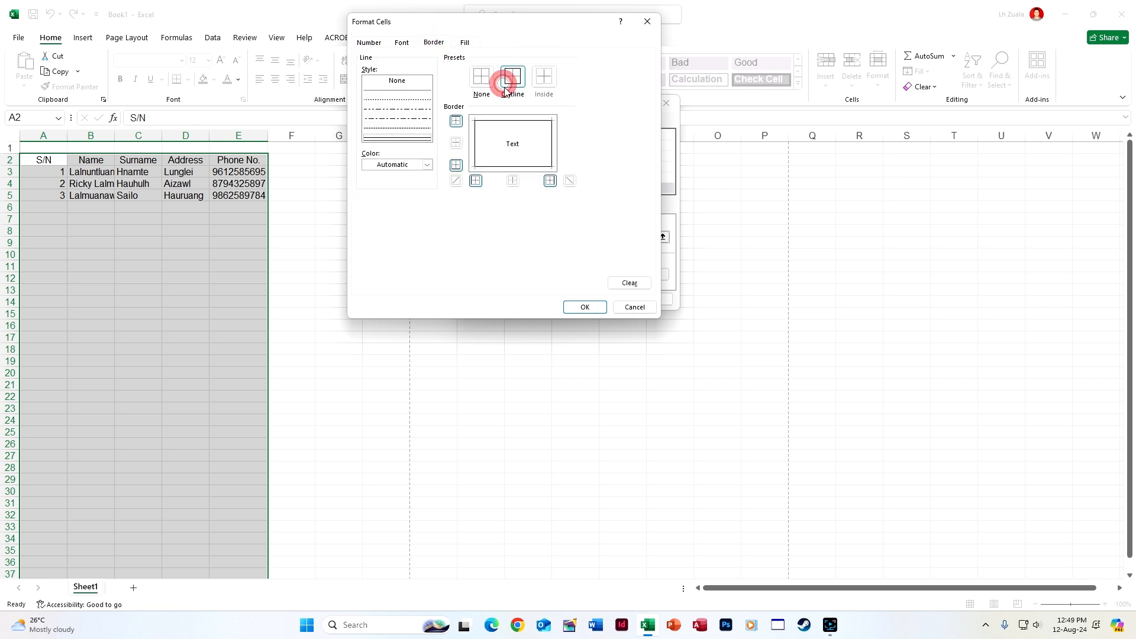
left_click(586, 307)
left_click(602, 296)
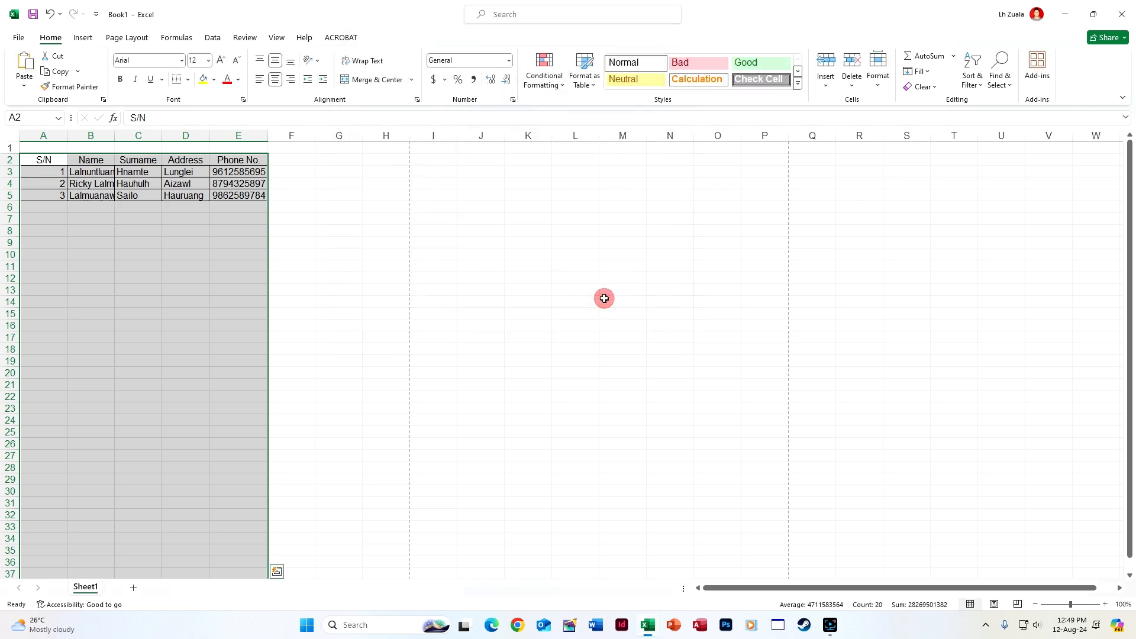
Type a test entry into B6, then clear it again
left_click(142, 277)
left_click(101, 203)
type("djfkjsa")
key("Return")
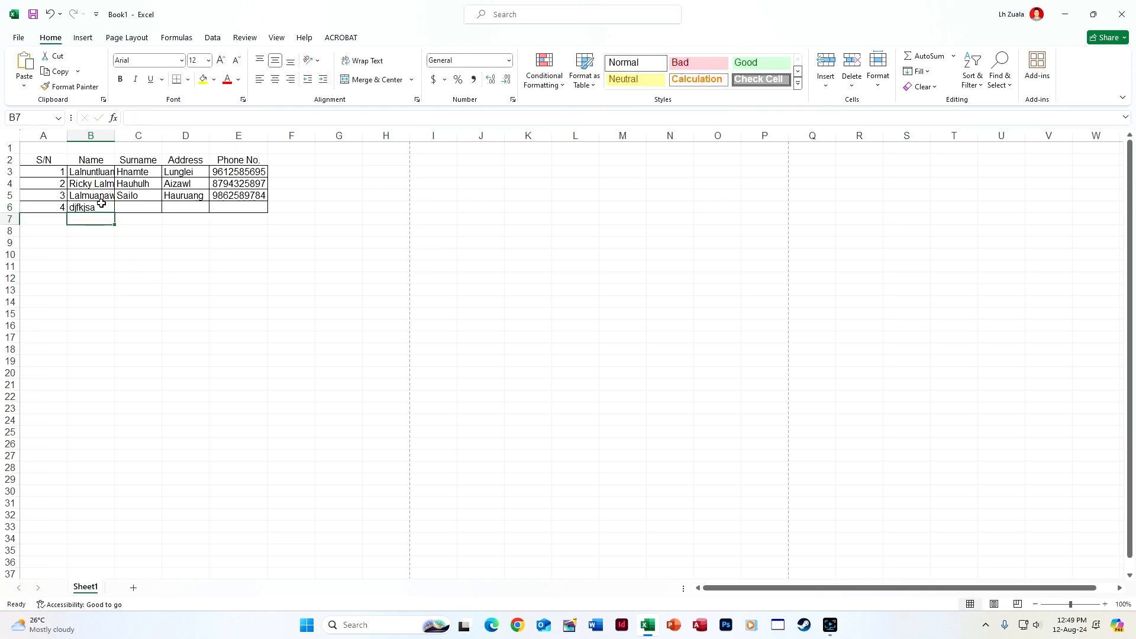
key("Left")
left_click(101, 203)
key("Delete")
Fill row 6 with the new contact's first name, surname, address and phone number
key("Tab")
key("Tab")
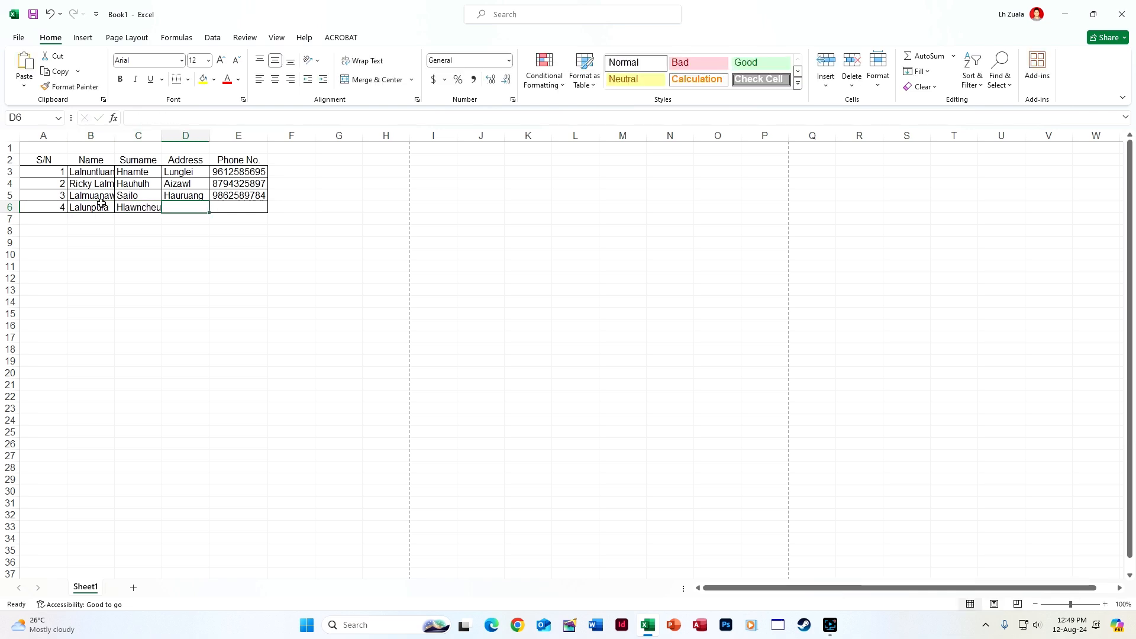
type("A")
key("BackSpace")
key("BackSpace")
type("Bazarveng")
key("Tab")
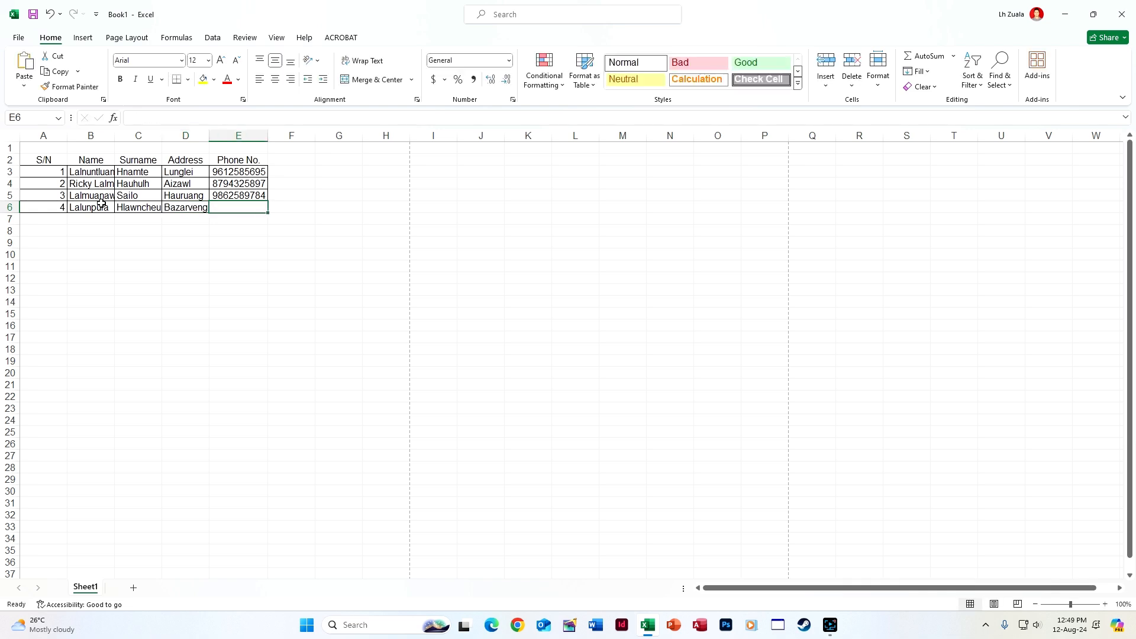
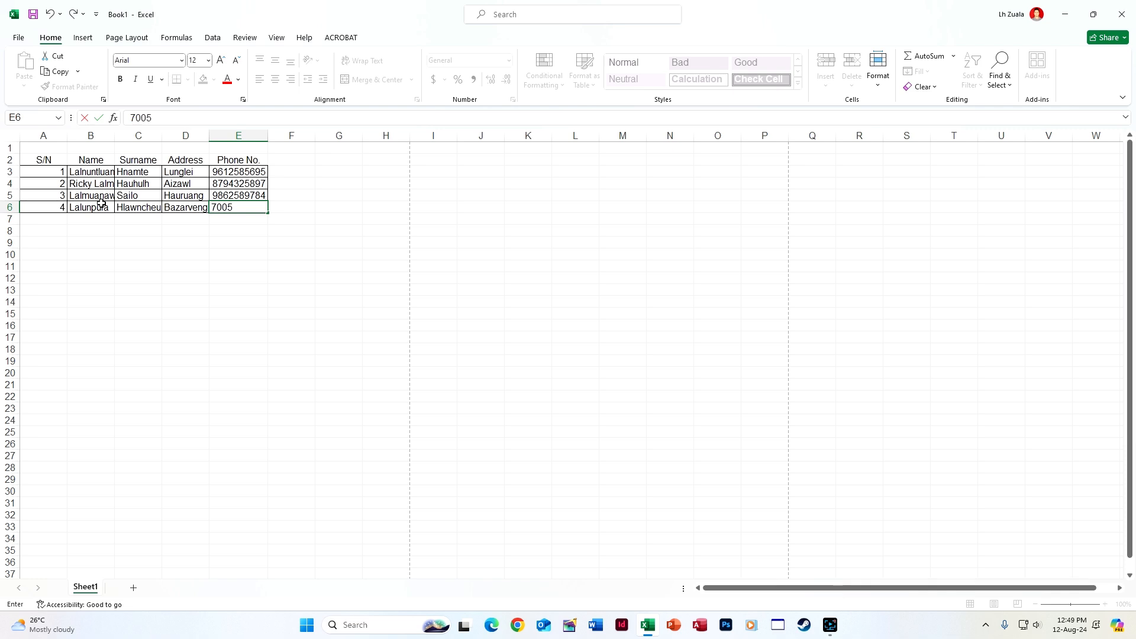
key("Return")
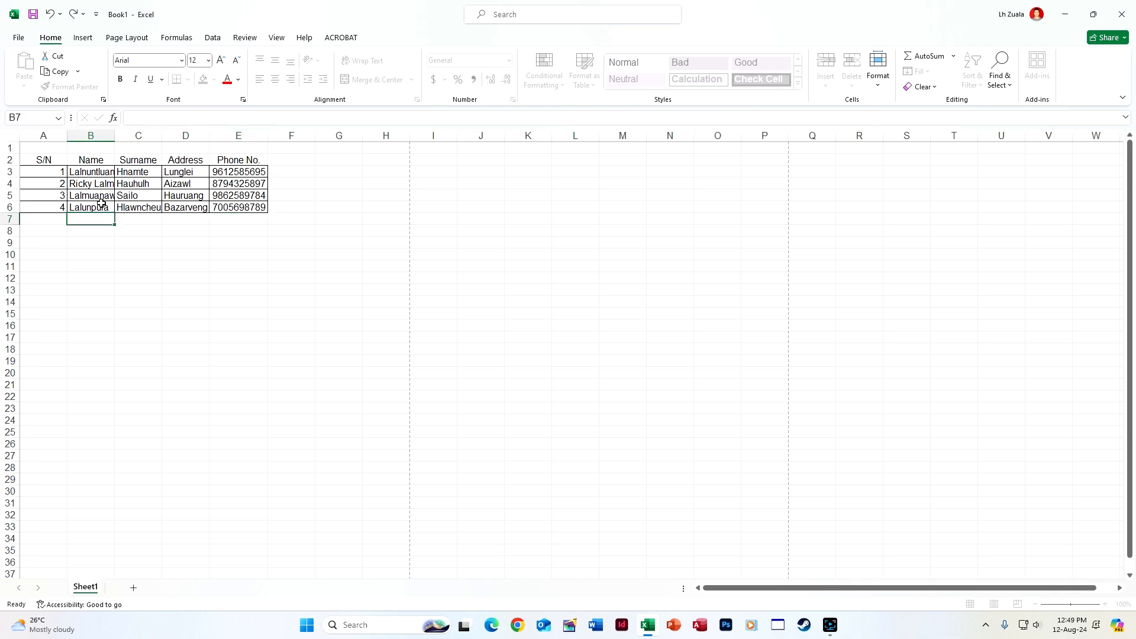
Autofit columns A through E, then undo the width change
left_click(30, 135)
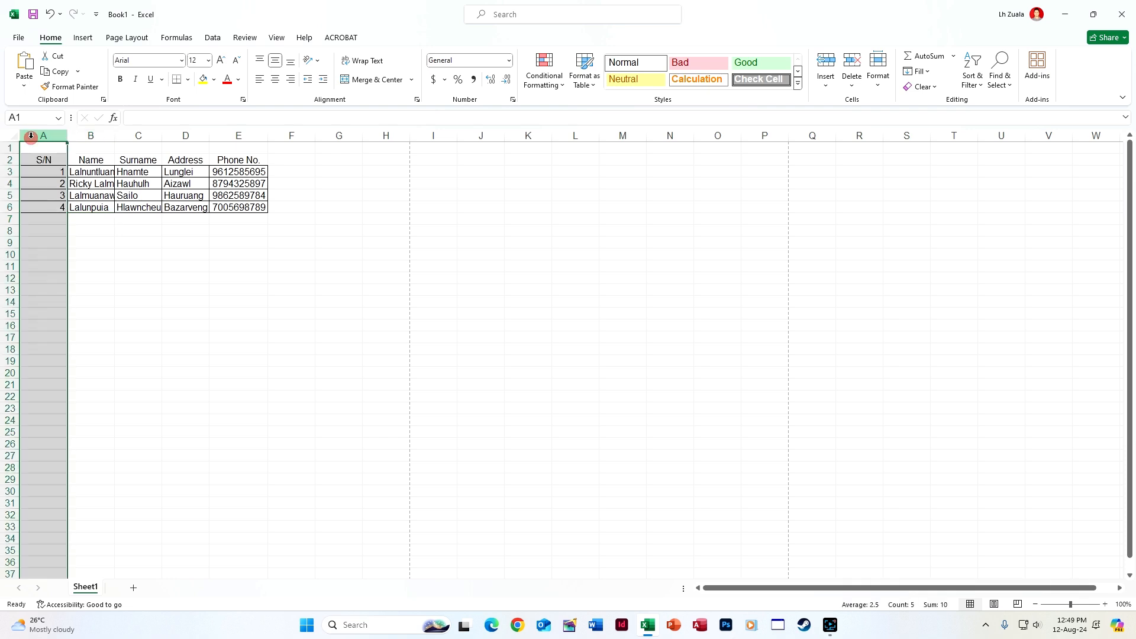
left_click(253, 136, "shift")
left_click_drag(33, 137, 256, 136)
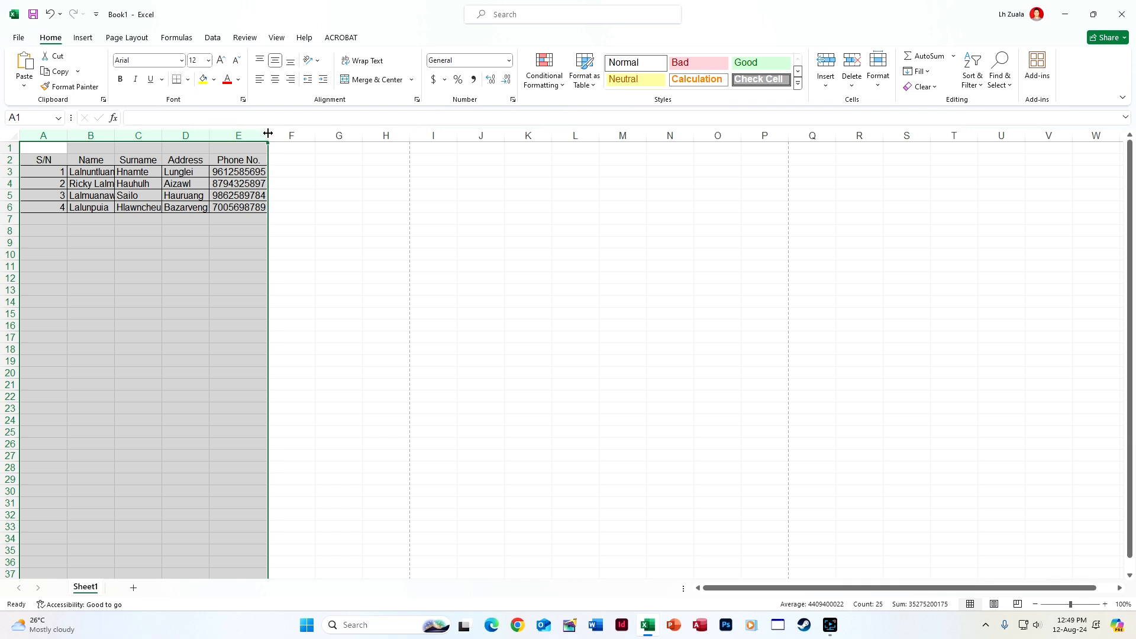
double_click(267, 134)
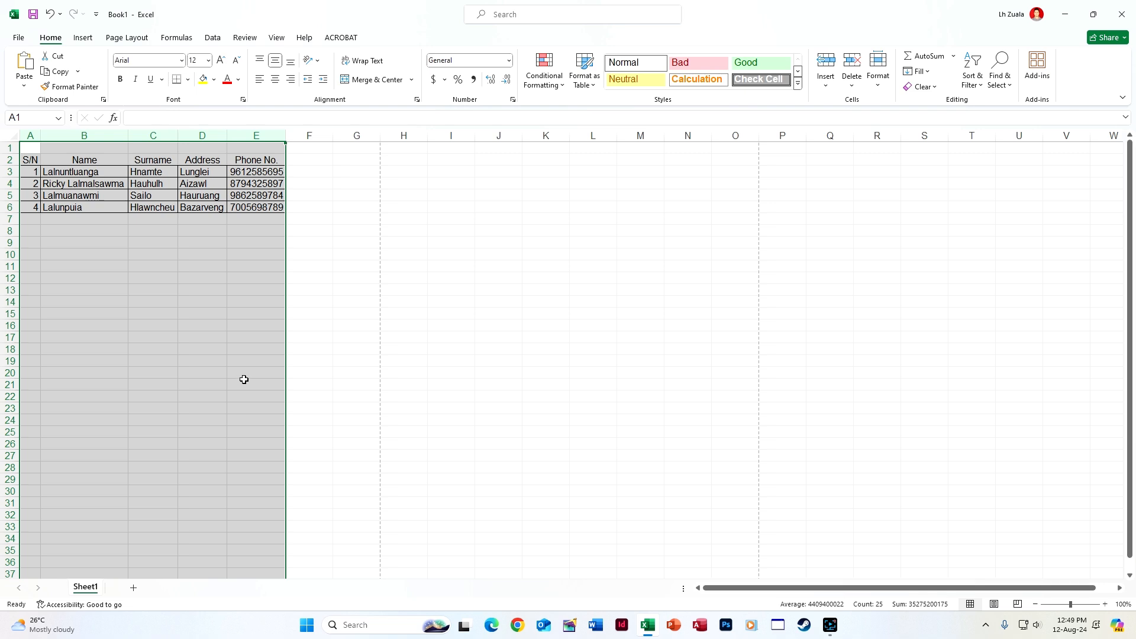
key("ctrl+z")
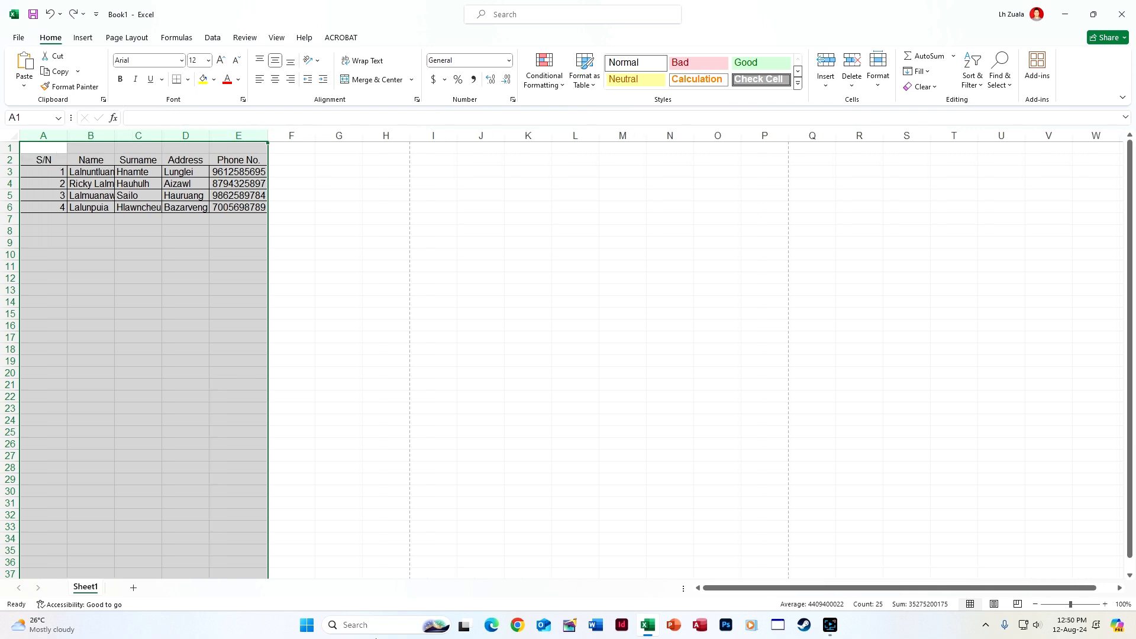
Centre the serial numbers in column A
left_click(47, 137)
right_click(47, 137)
left_click(47, 137)
left_click(275, 80)
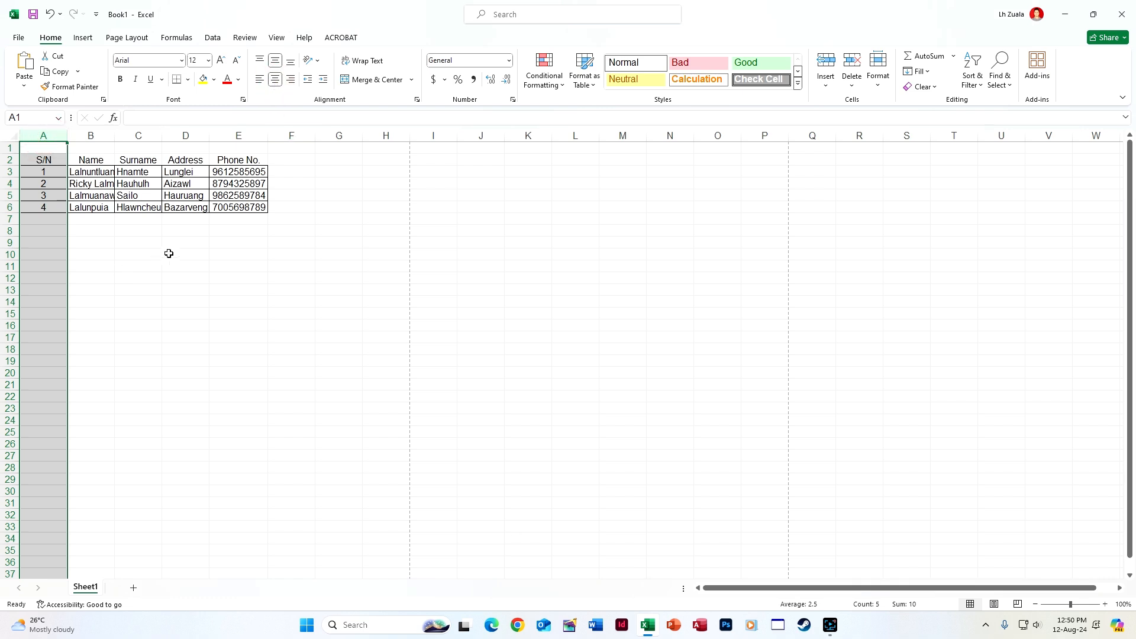
left_click(175, 382)
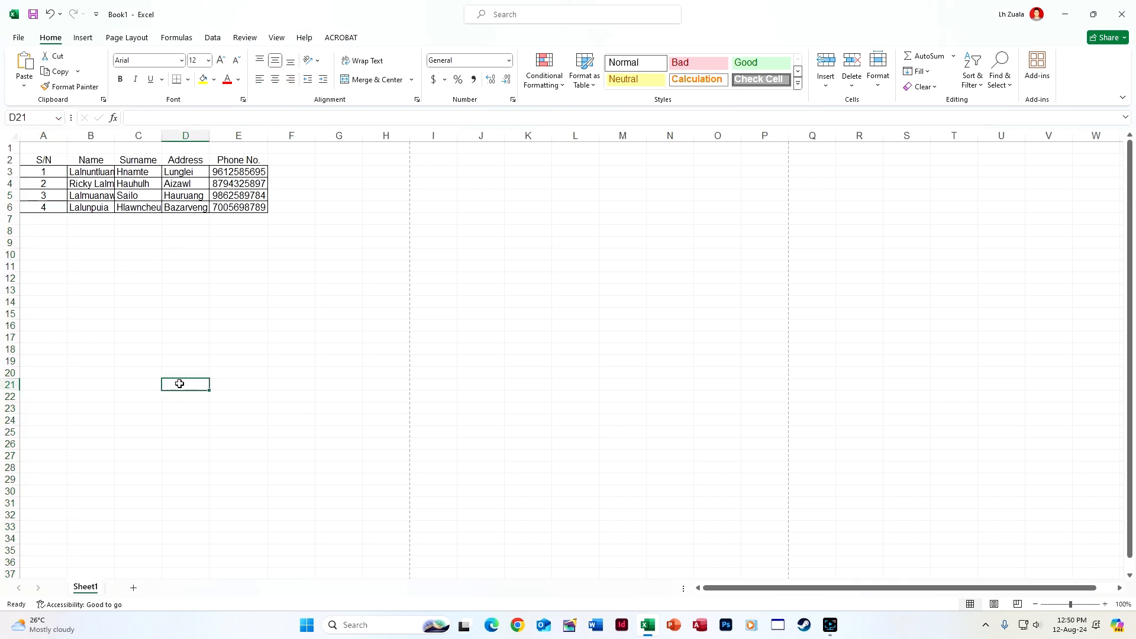
Open the VBA editor with Alt+F11 and Sheet1's View Code
key("alt+F11")
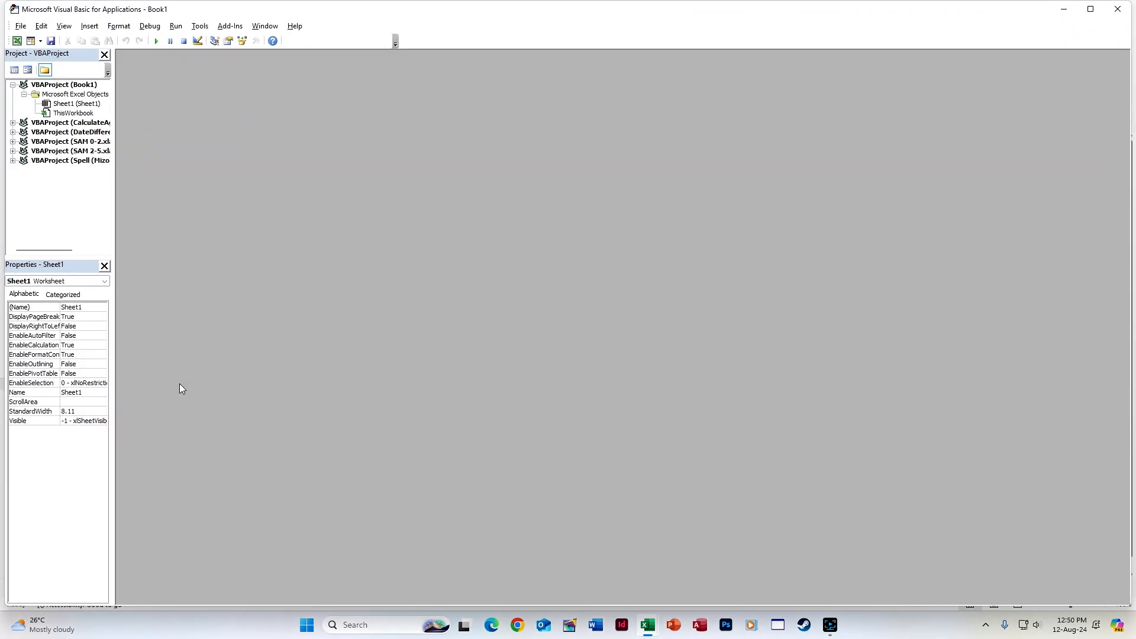
left_click(1117, 9)
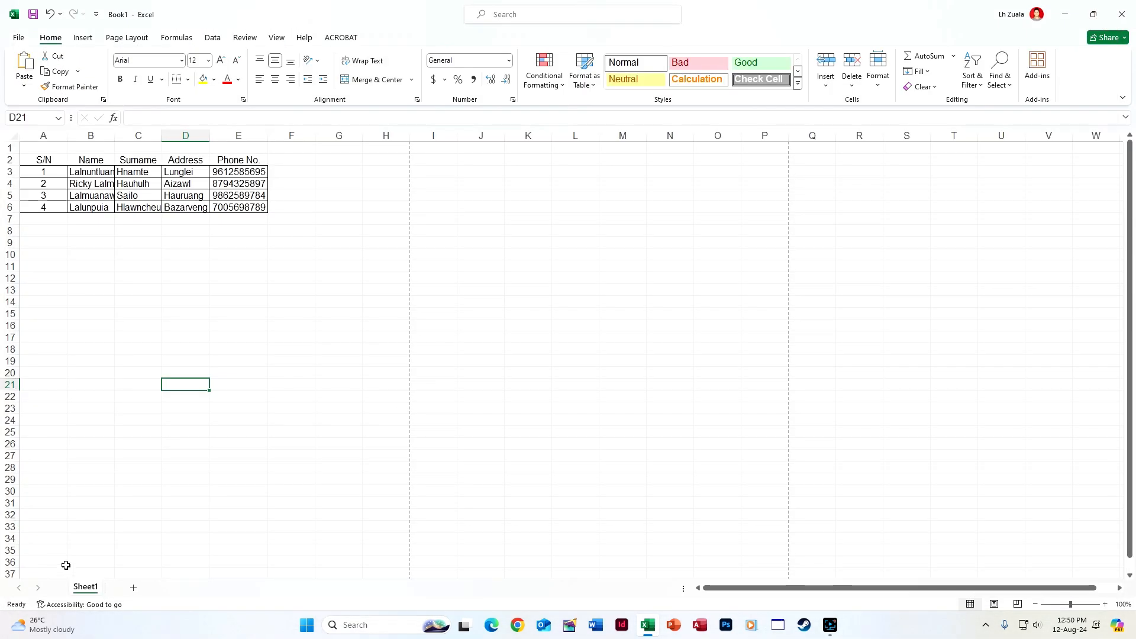
right_click(86, 592)
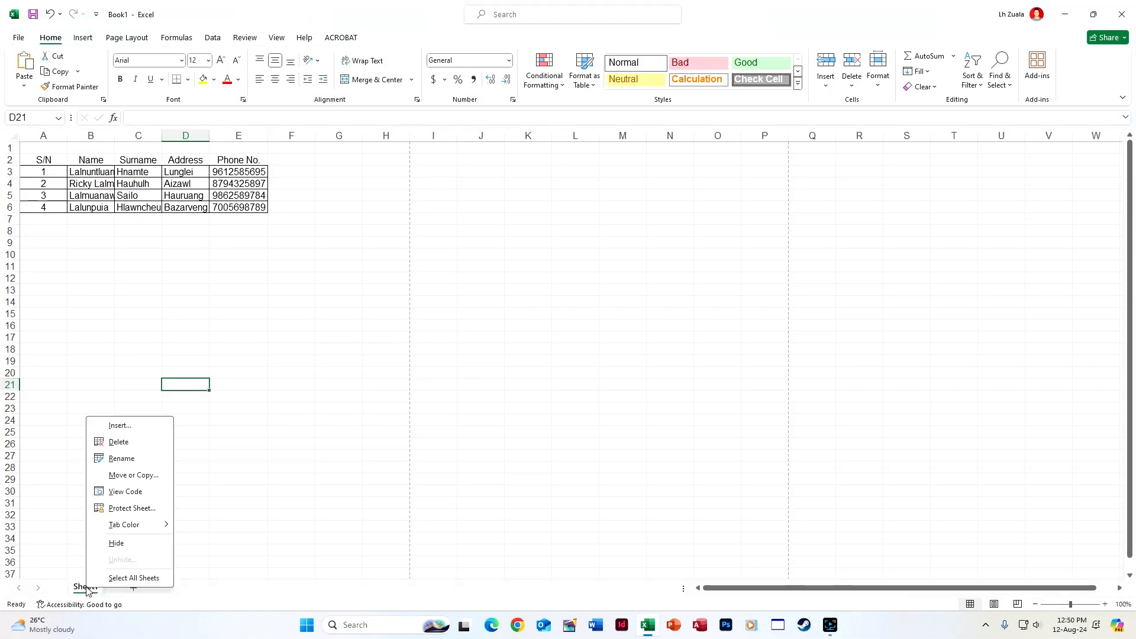
left_click(144, 495)
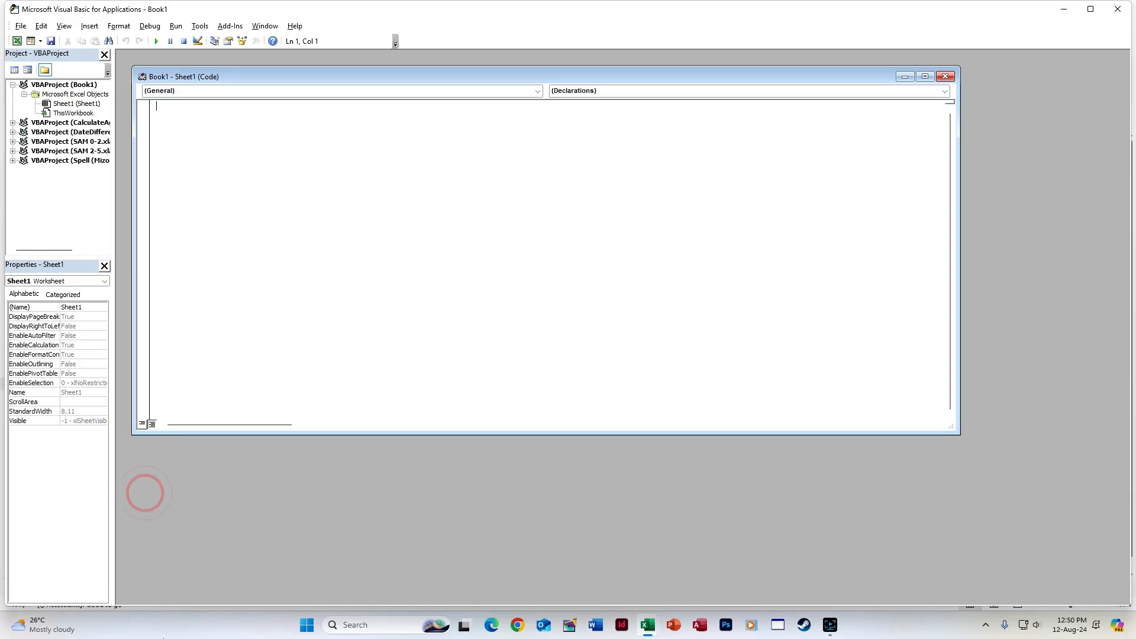
left_click(1117, 9)
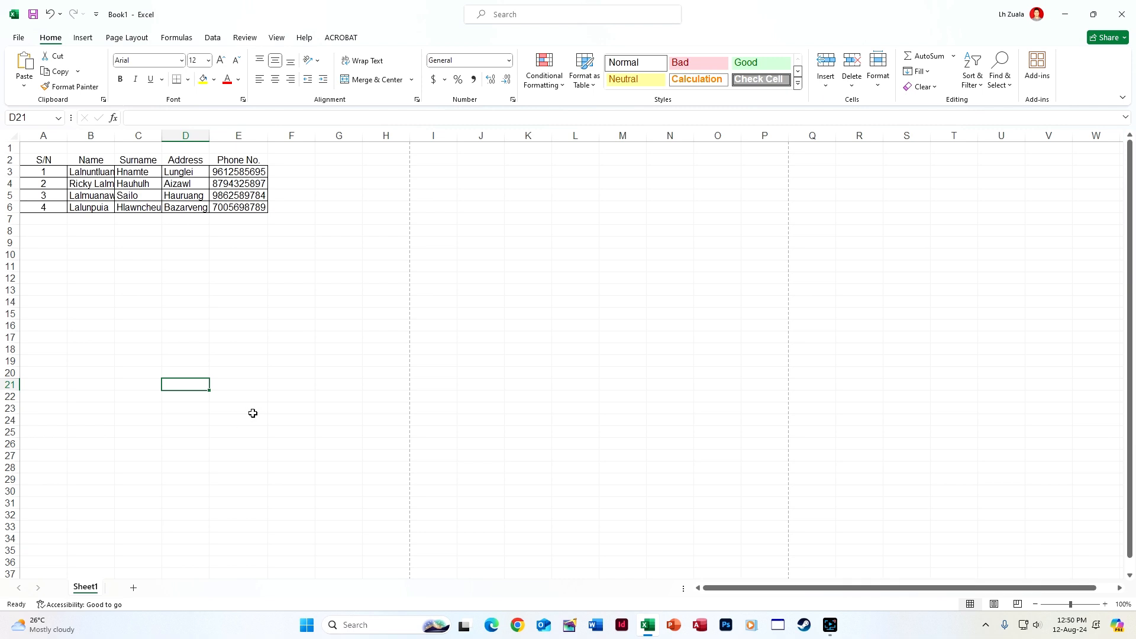
key("alt+F11")
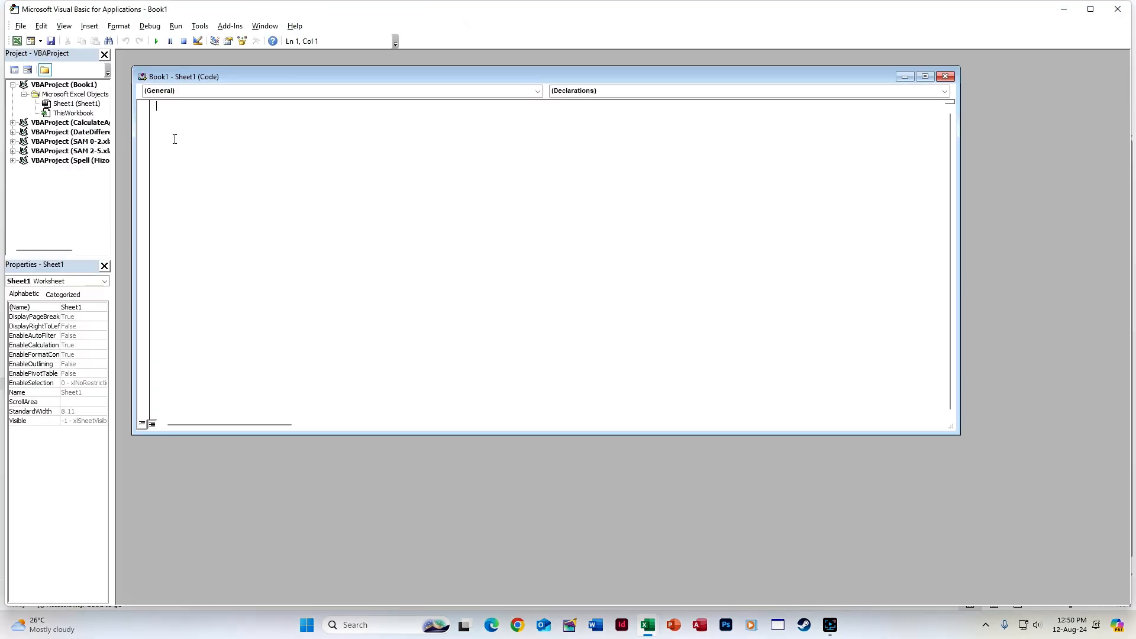
left_click(944, 76)
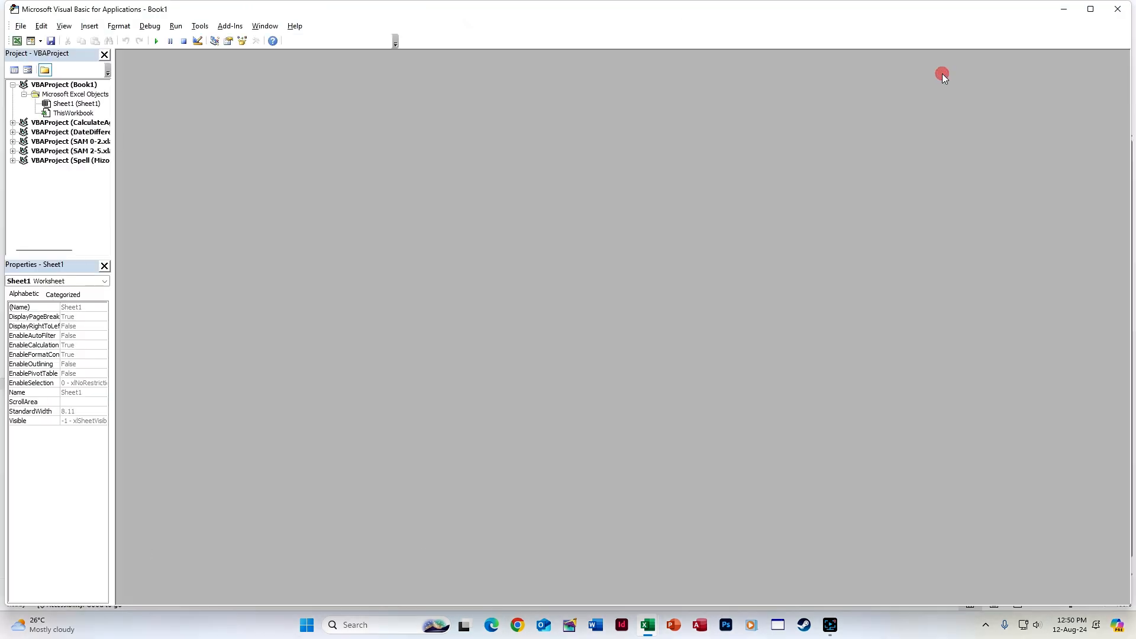
Add a Worksheet SelectionChange handler running Cells.EntireColumn.AutoFit, then close the editor
double_click(76, 104)
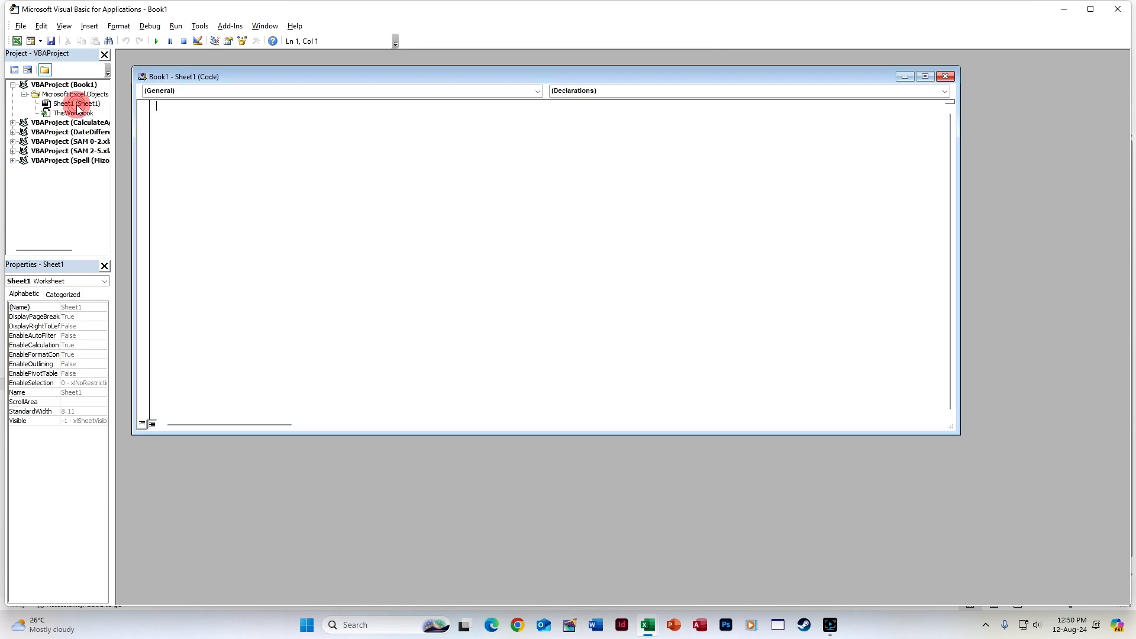
left_click(538, 91)
left_click(529, 111)
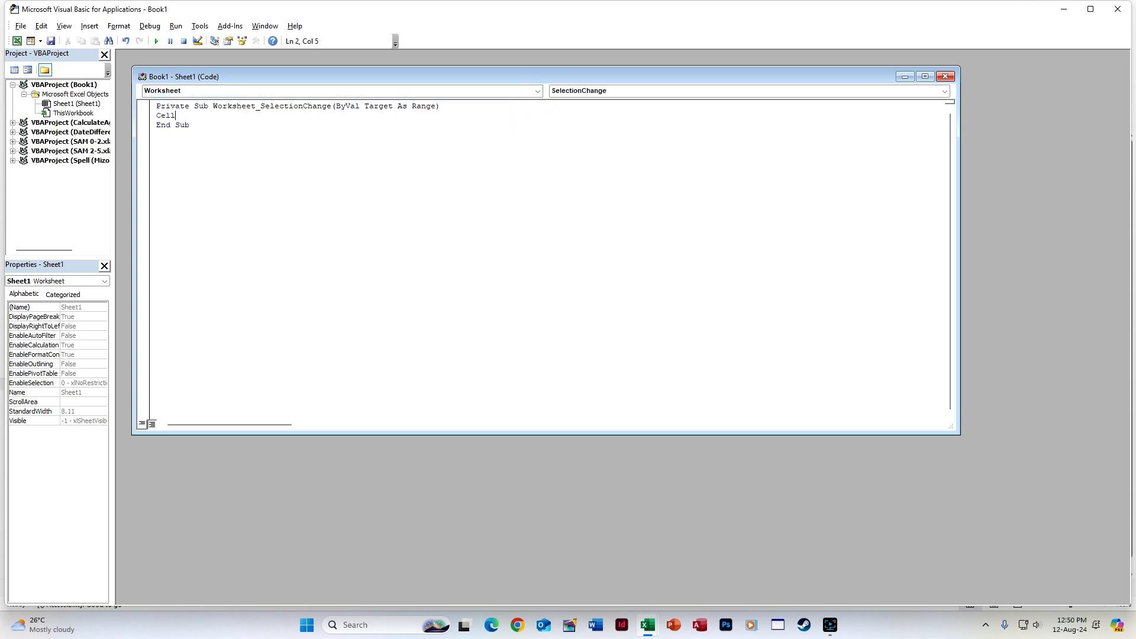
type("Cells.en")
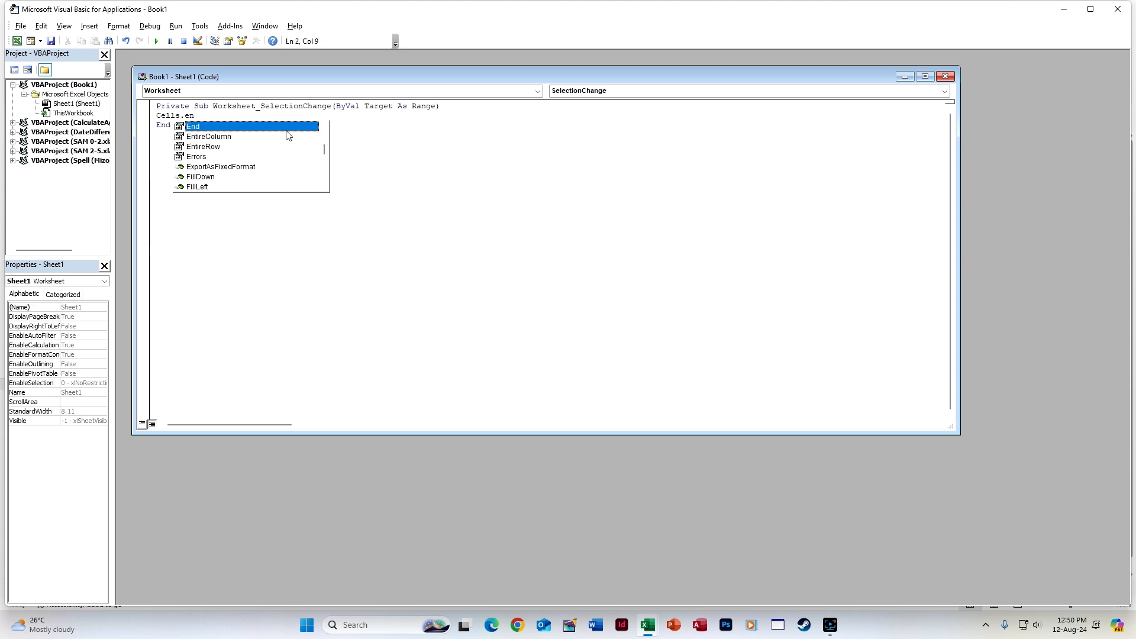
double_click(219, 136)
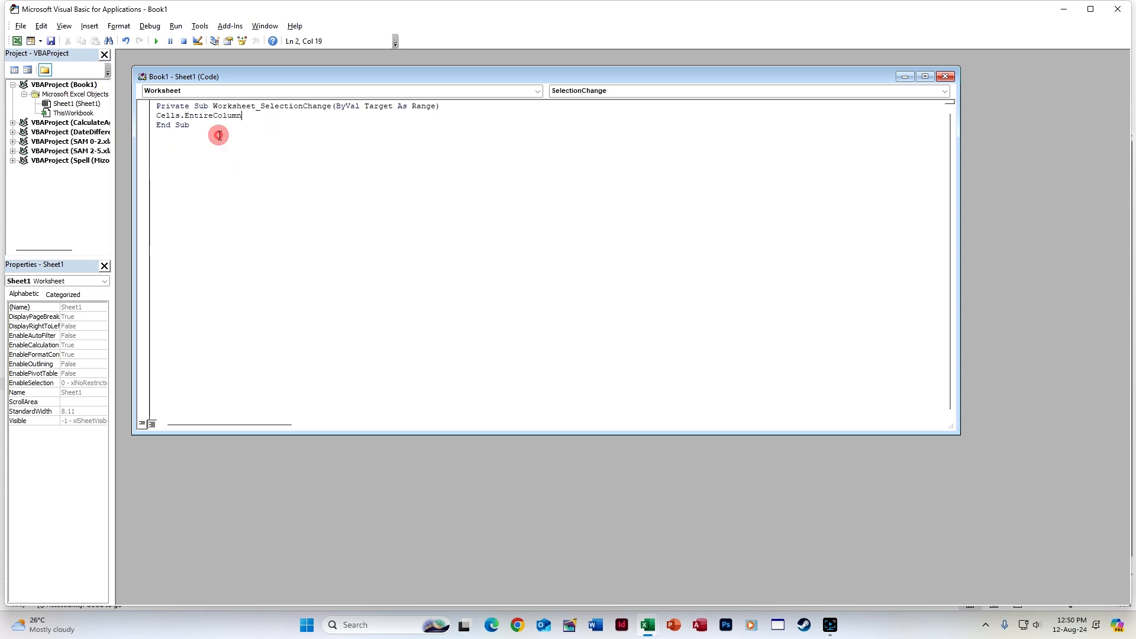
type(".au")
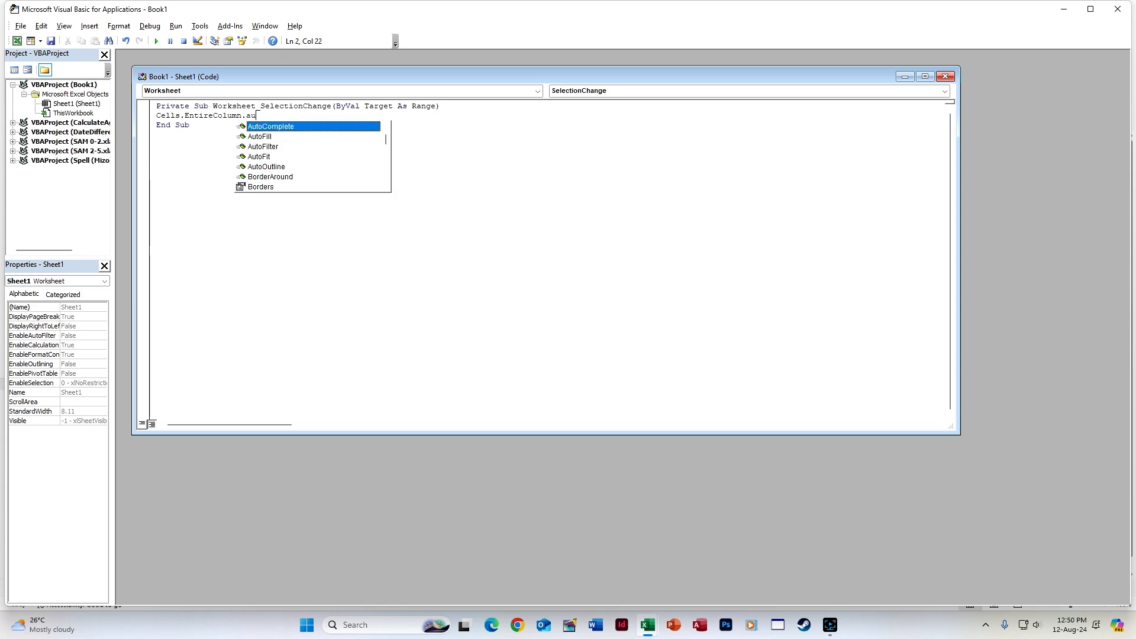
double_click(318, 157)
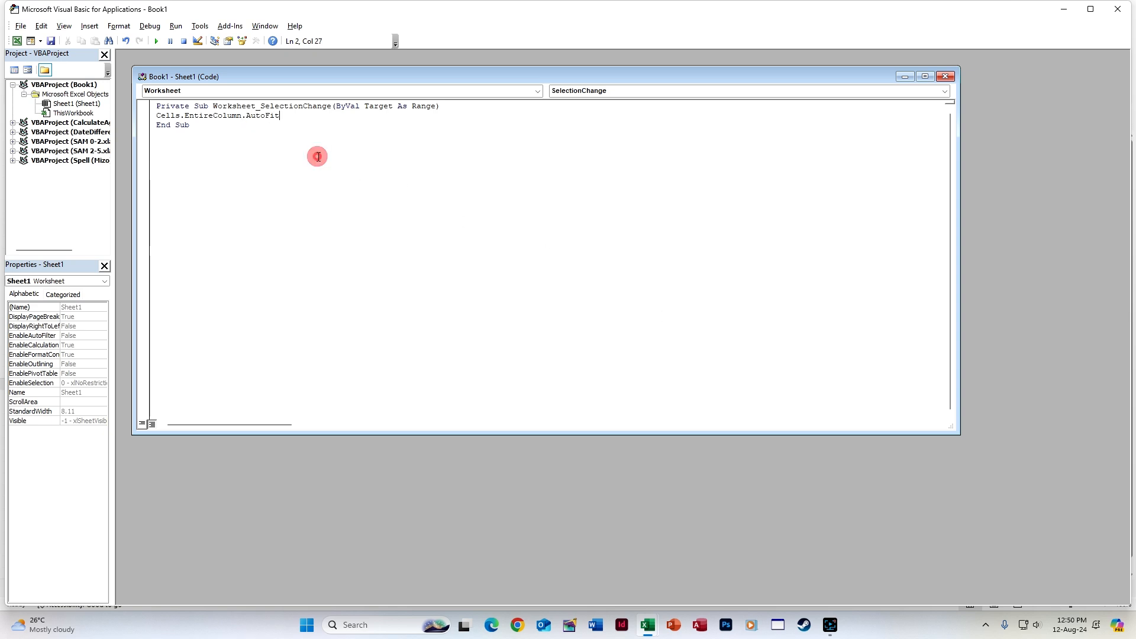
left_click(1119, 7)
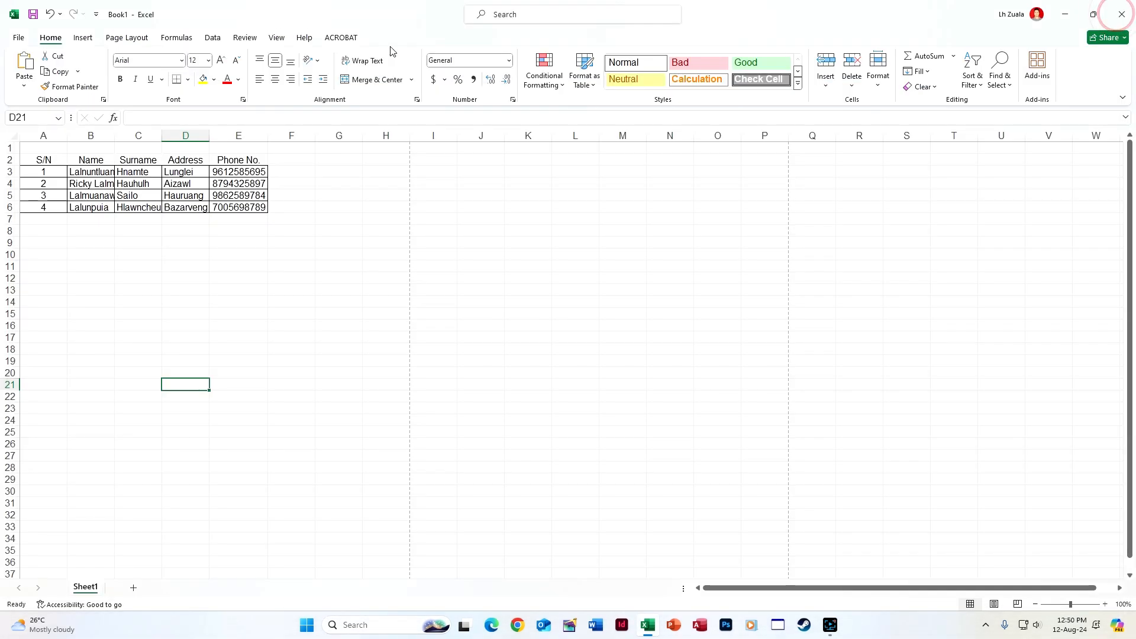
left_click(280, 236)
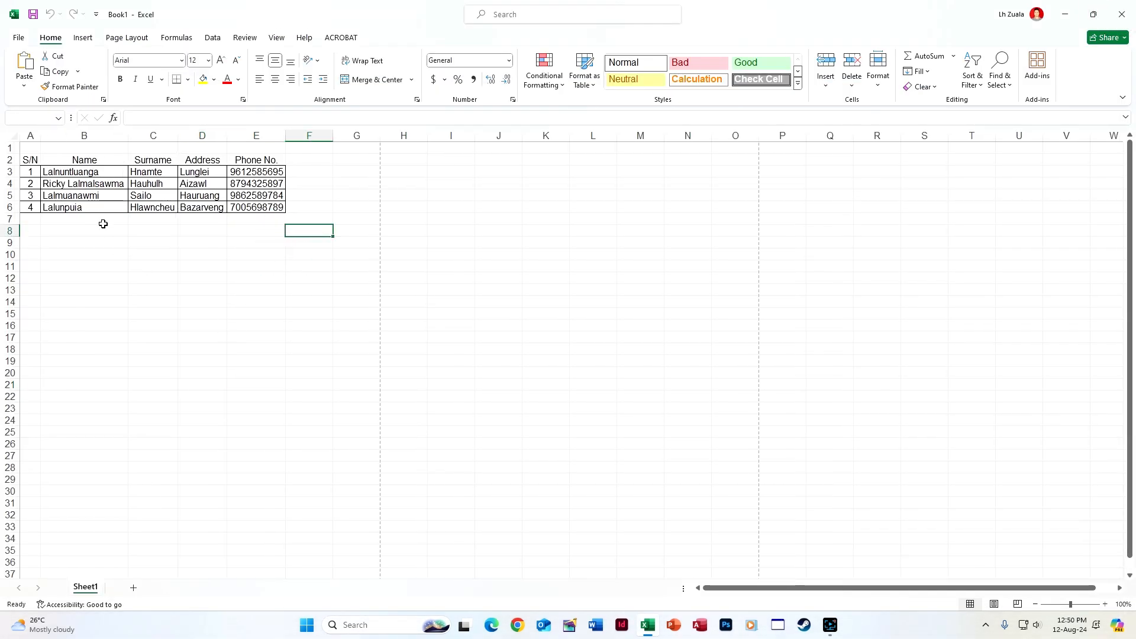
left_click_drag(30, 160, 239, 160)
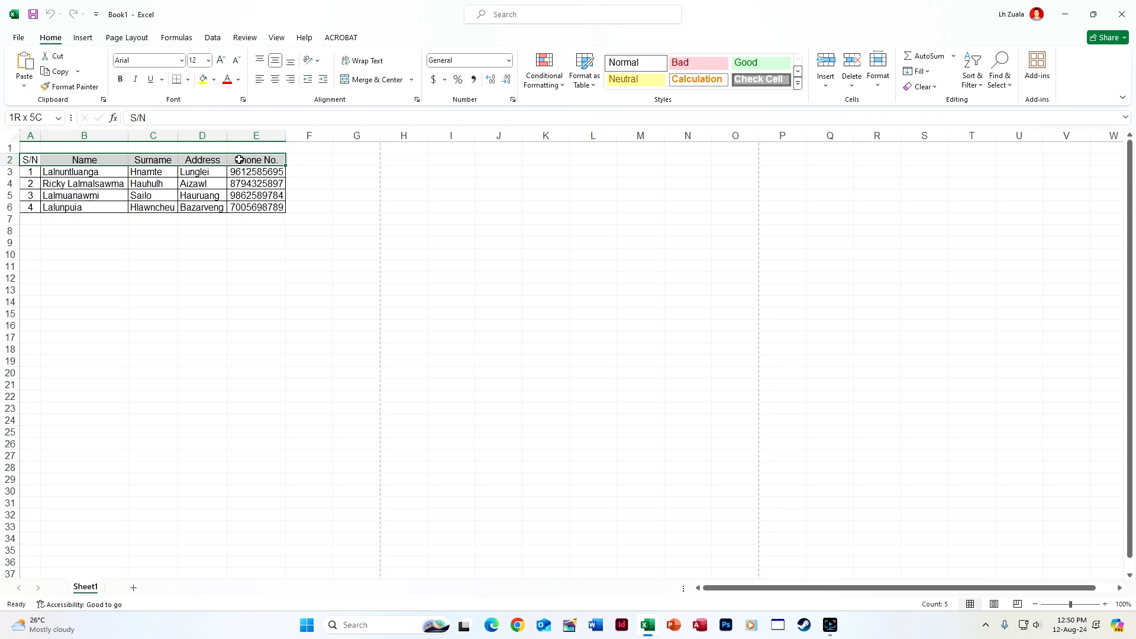
left_click(187, 79)
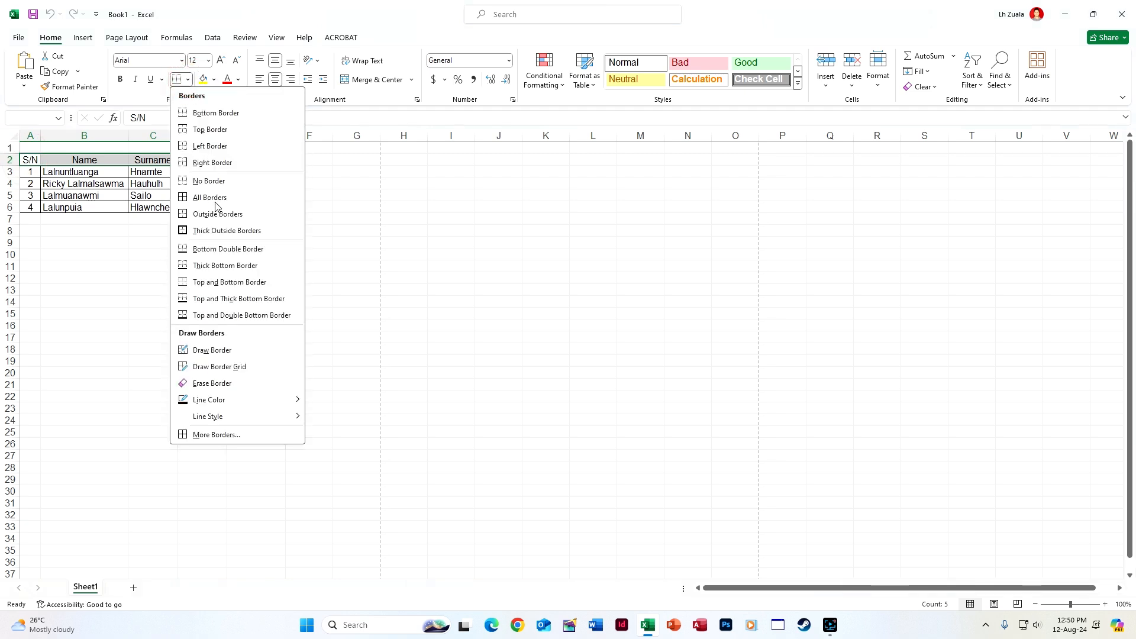
left_click(215, 197)
left_click(317, 325)
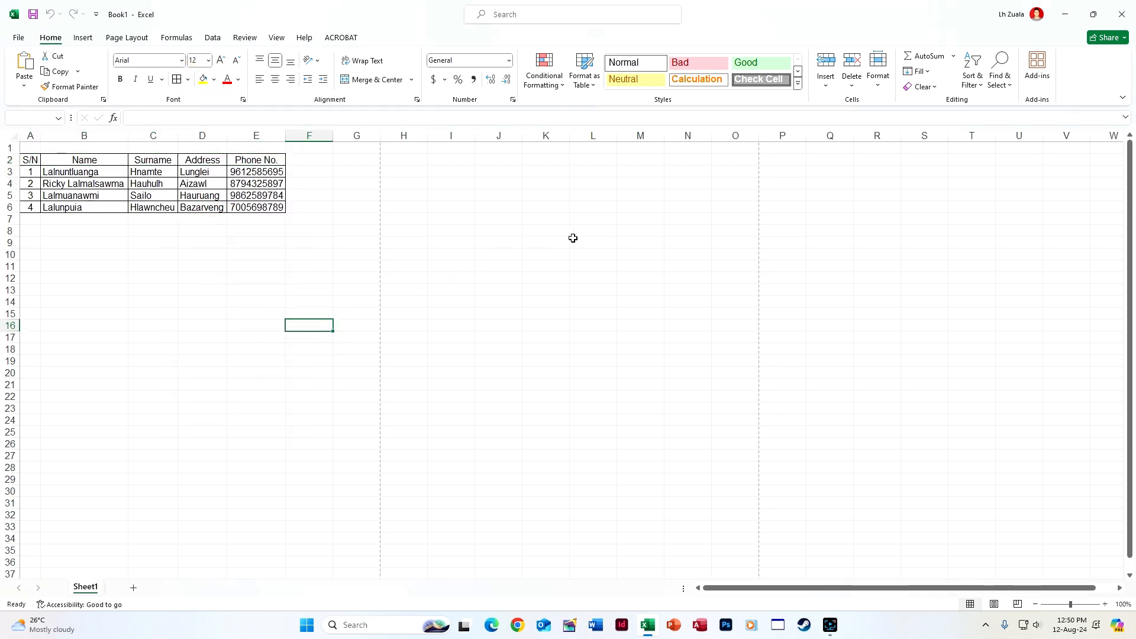
left_click(553, 266)
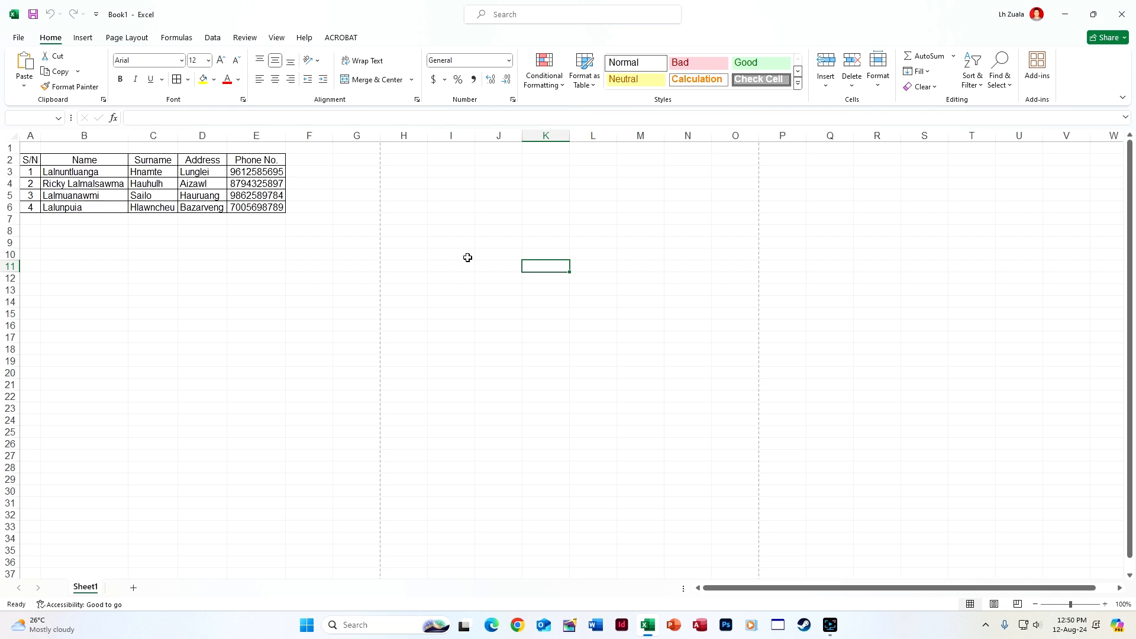
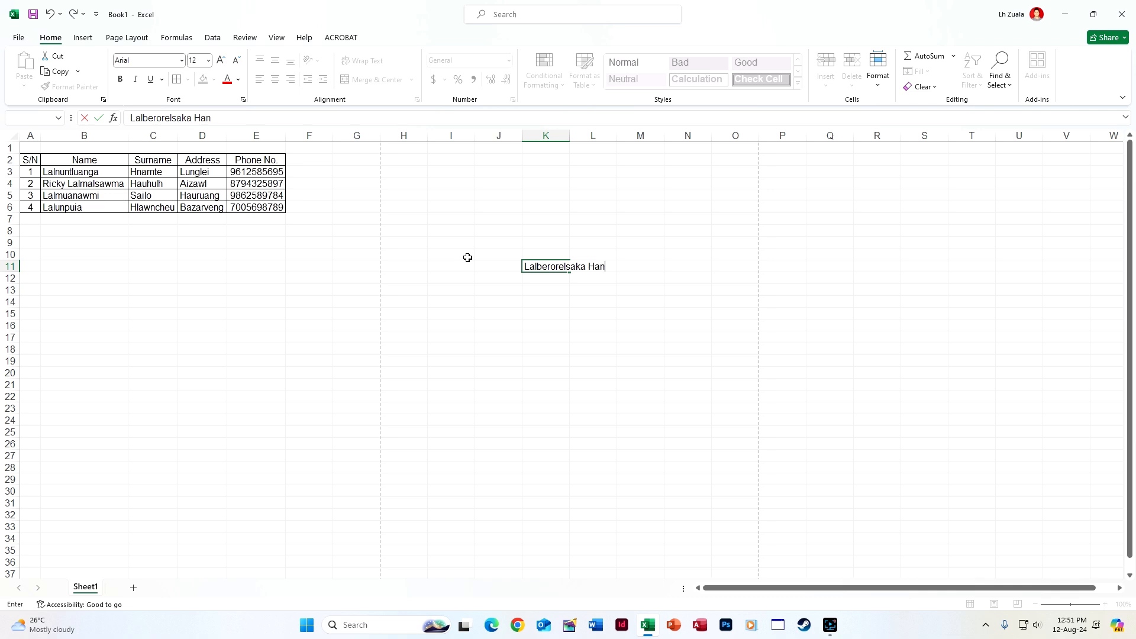
key("Return")
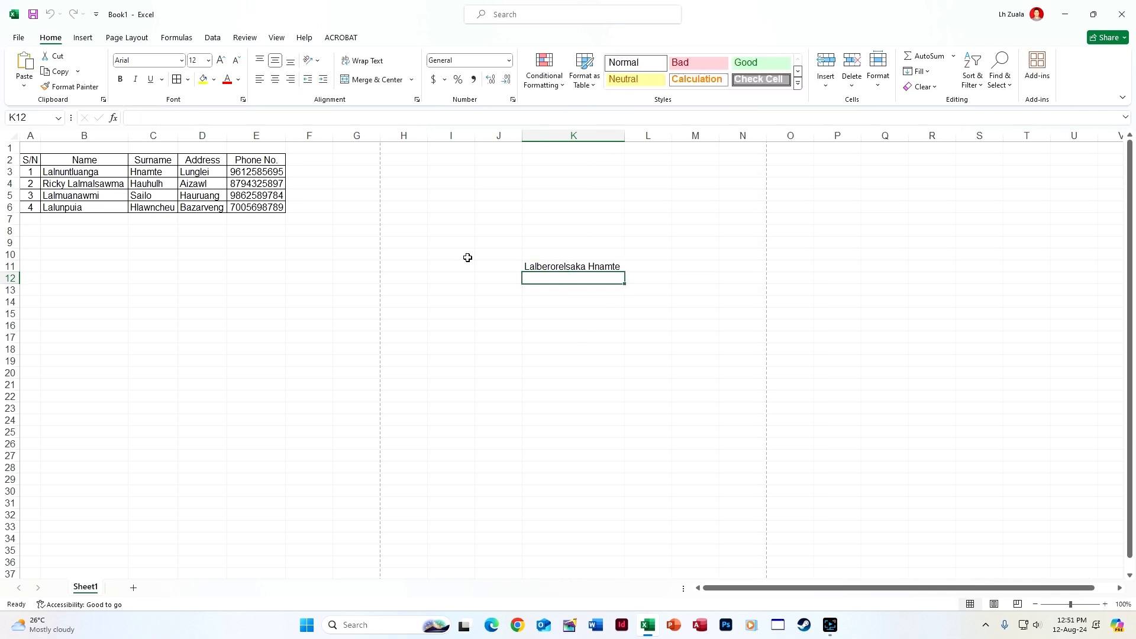
left_click(650, 313)
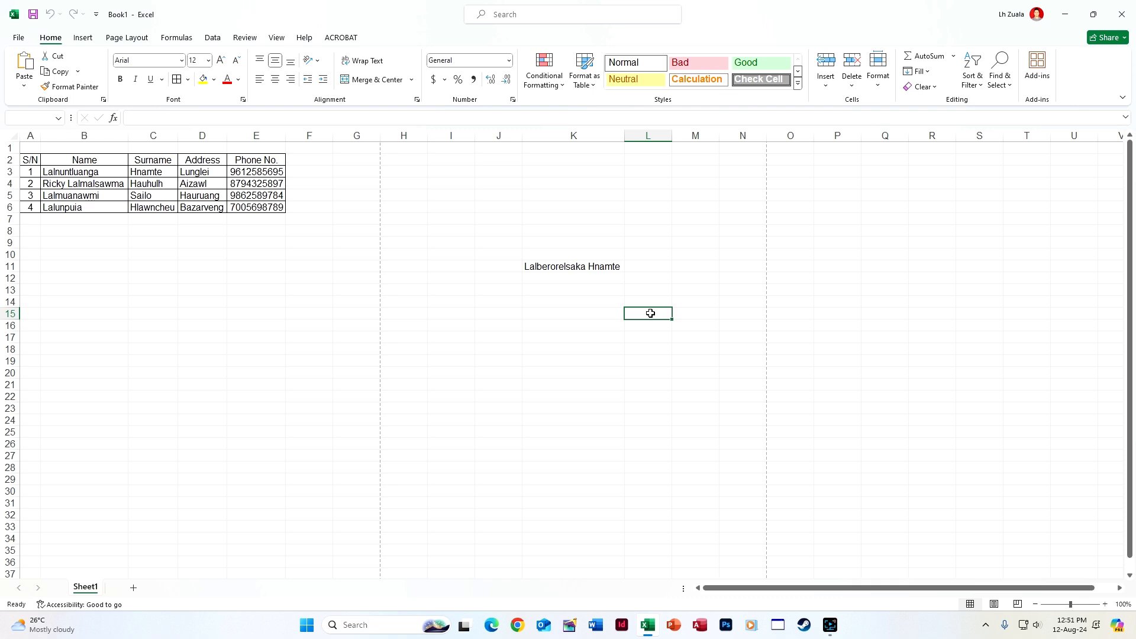
type("Nancy")
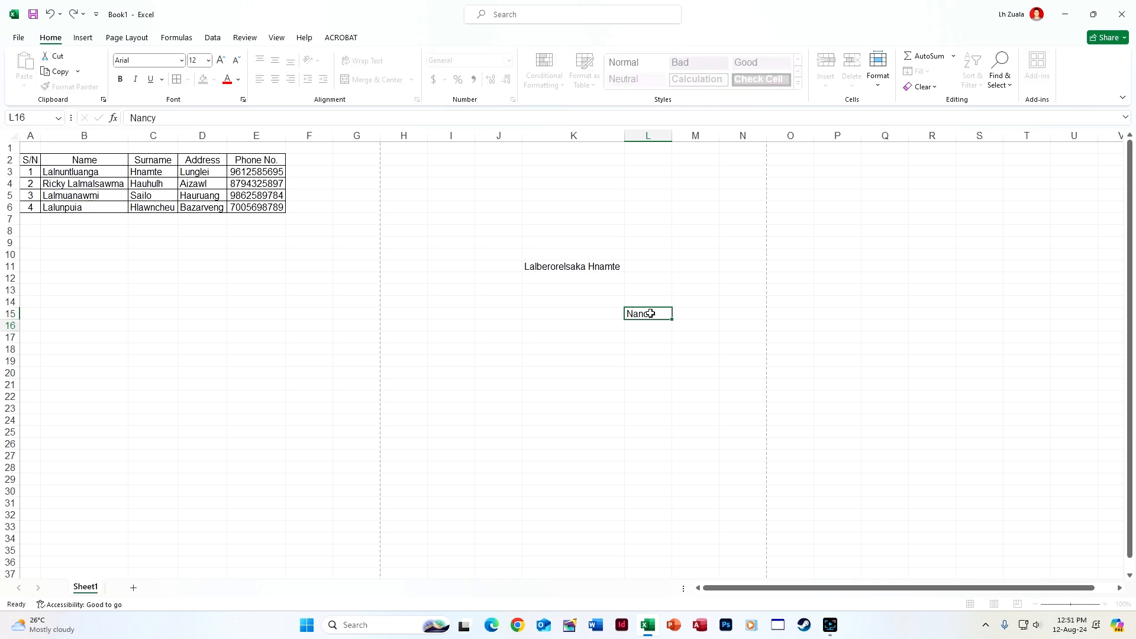
key("Return")
left_click_drag(498, 136, 773, 136)
right_click(638, 142)
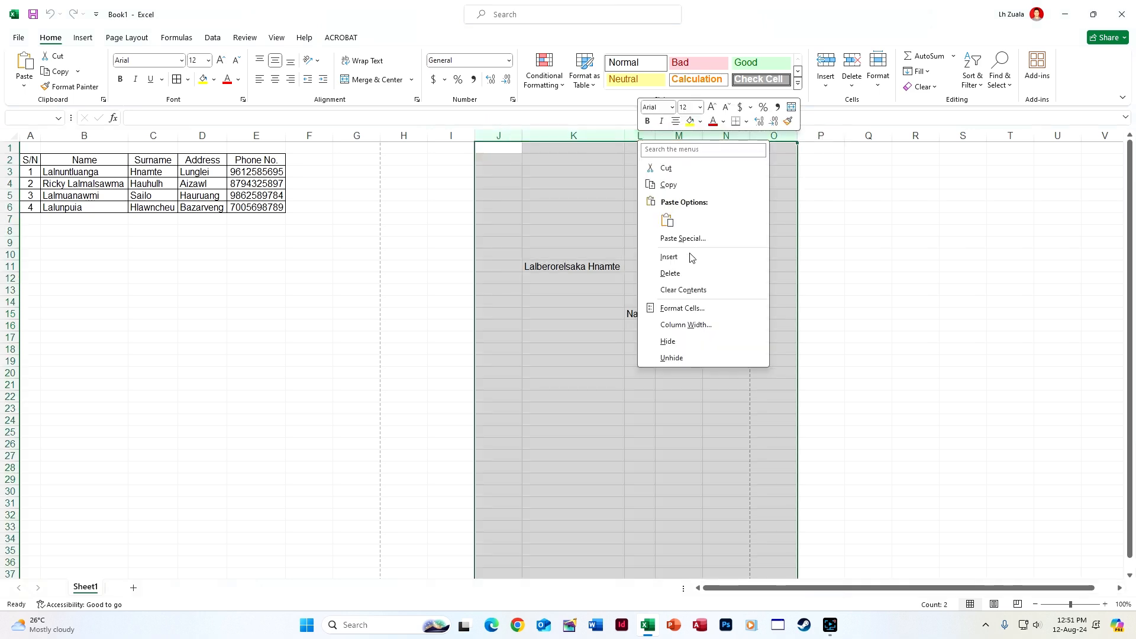
left_click(693, 273)
left_click(421, 266)
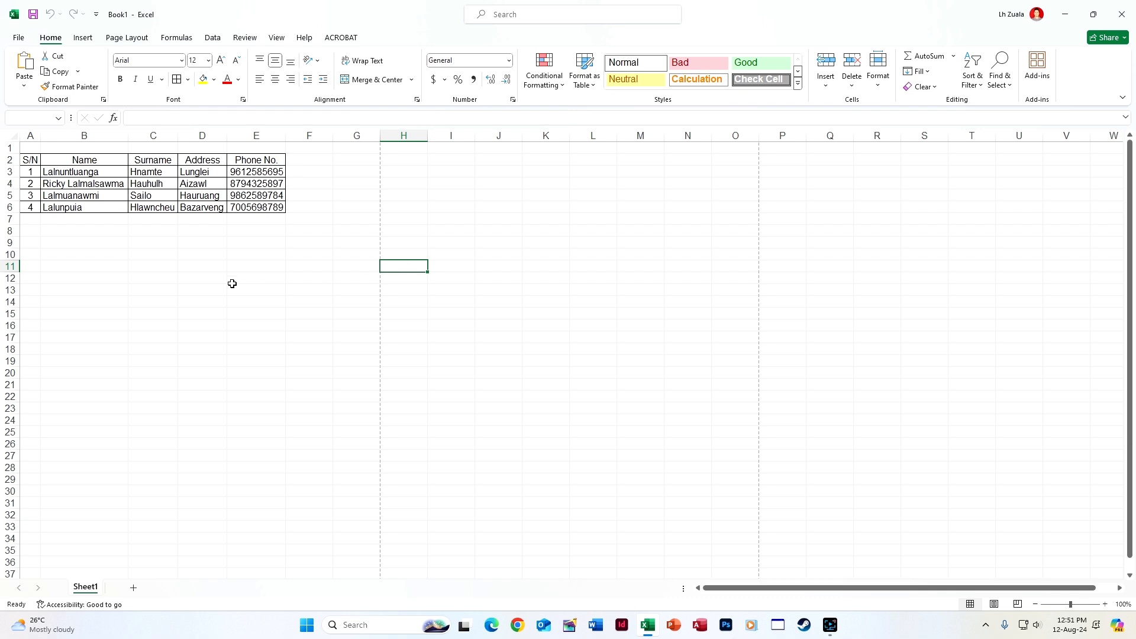
left_click(162, 217)
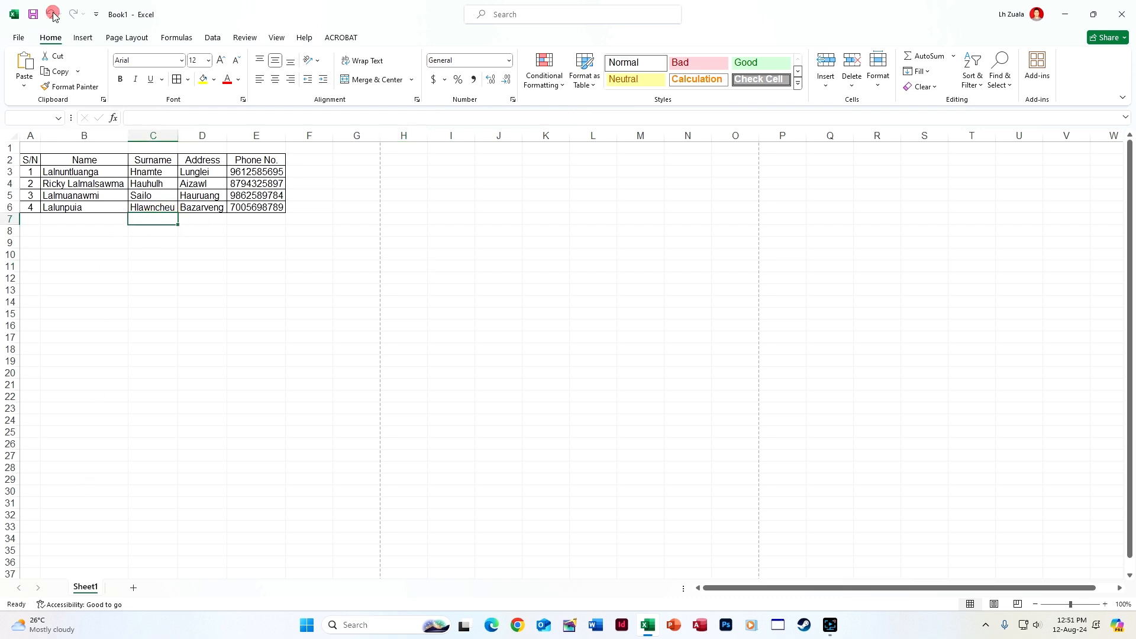
Delete the Cells.EntireColumn.AutoFit line from Sheet1's code and close the VBA editor
right_click(97, 587)
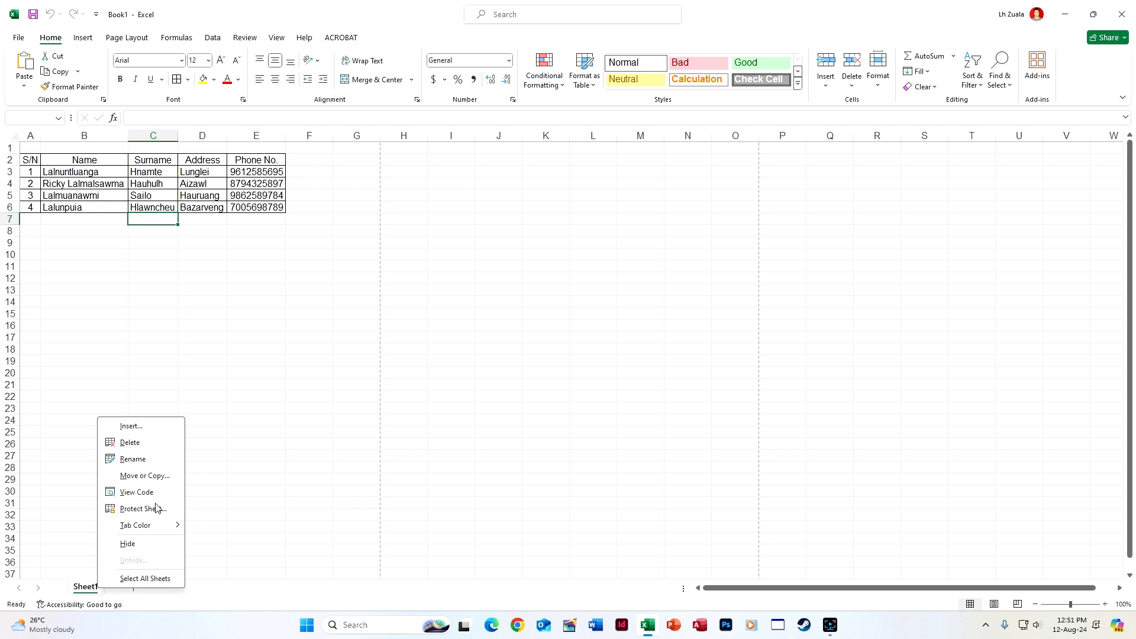
left_click(152, 492)
left_click_drag(292, 119, 161, 115)
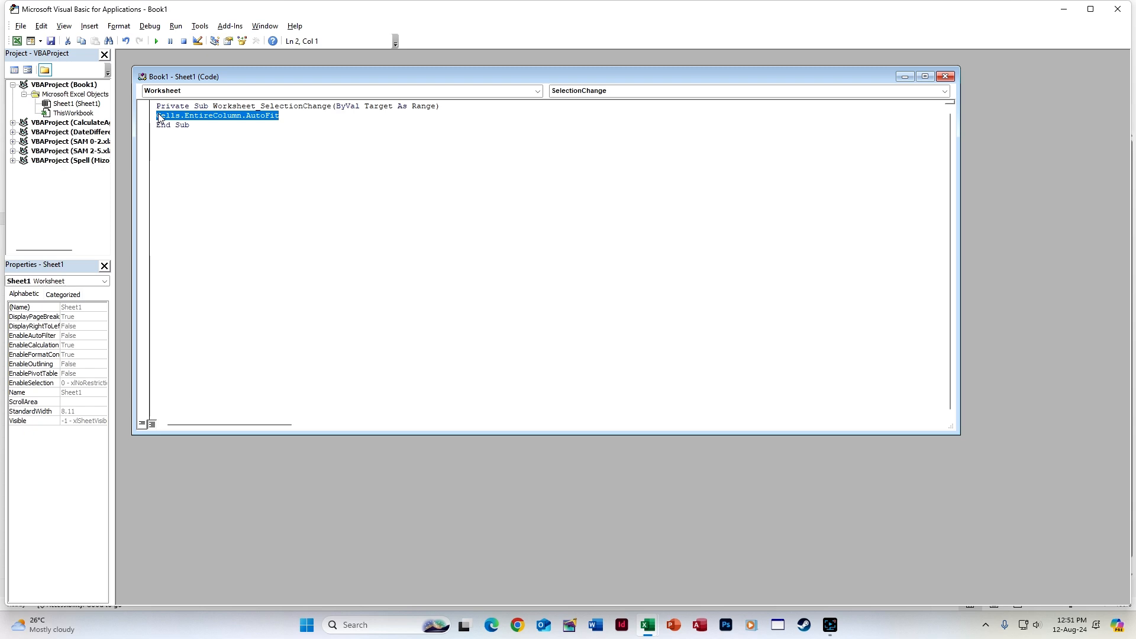
key("Delete")
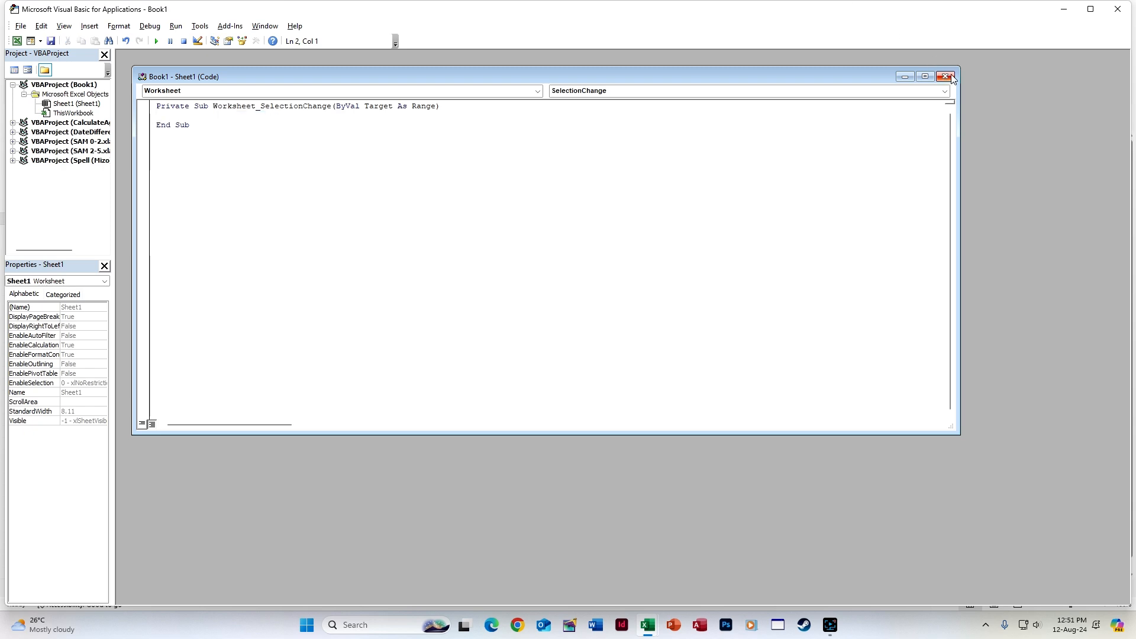
left_click(1118, 8)
Type a test entry 'dfdf' into E11 and undo it
left_click(233, 264)
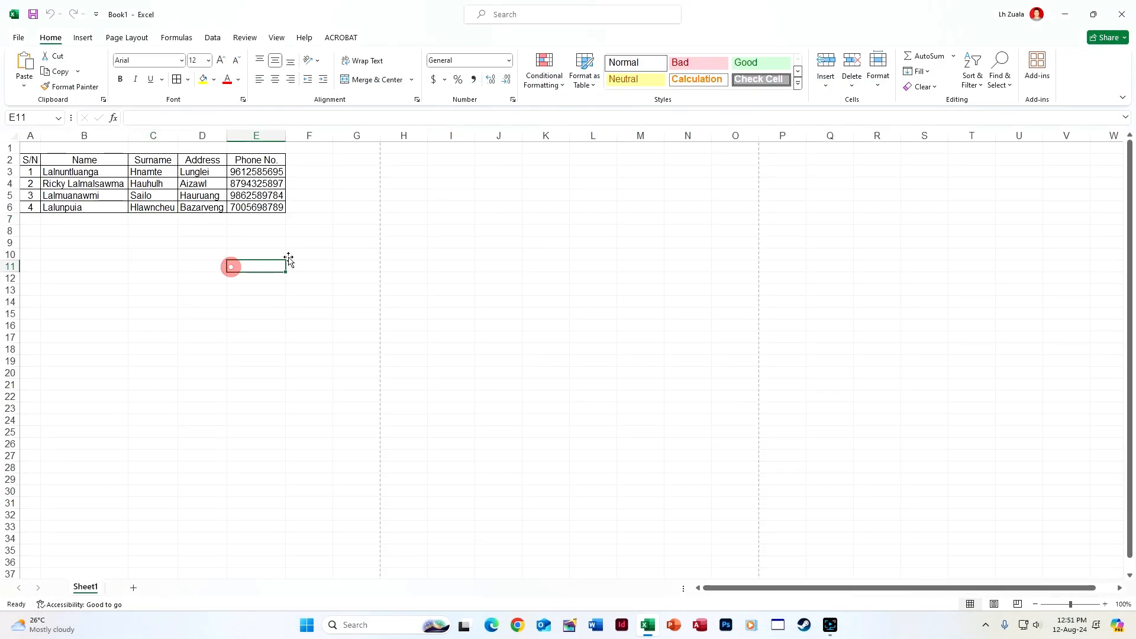
type("dfdf")
left_click(447, 254)
left_click(256, 261)
left_click(433, 319)
key("ctrl+z")
left_click(81, 336)
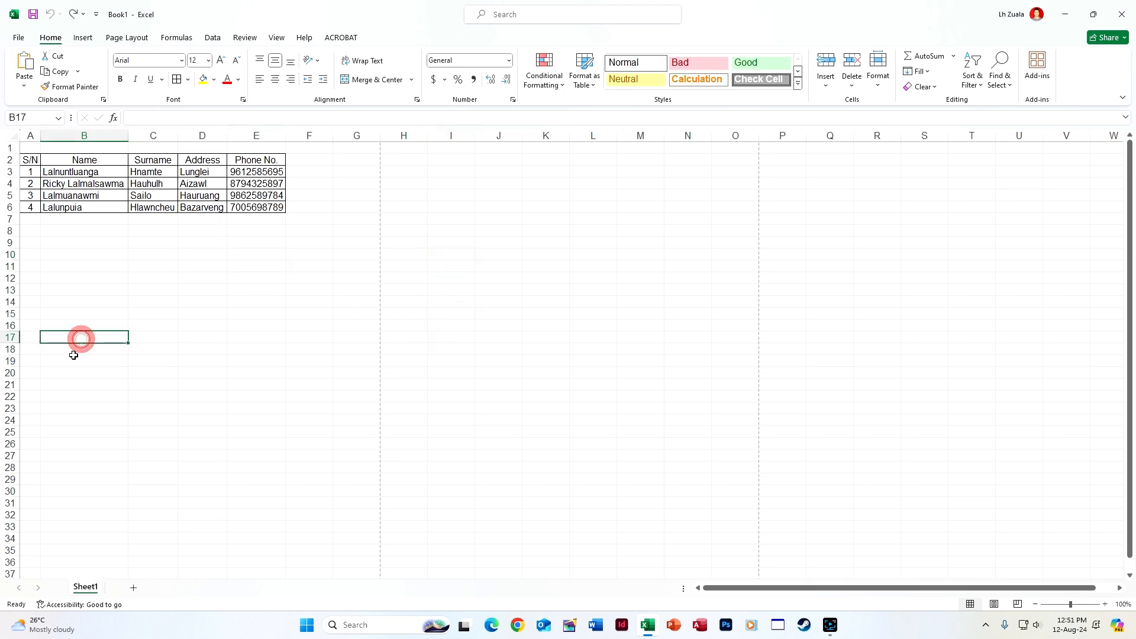
Set the height of rows 2 through the sheet's end to 20
left_click_drag(30, 136, 284, 134)
left_click(238, 345)
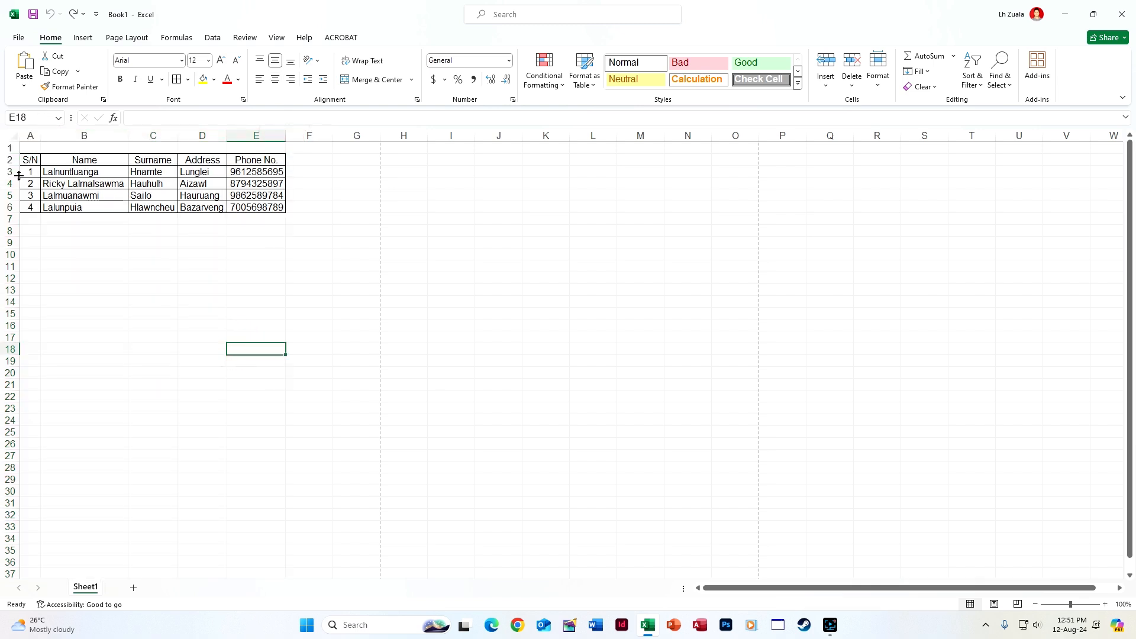
left_click_drag(16, 160, 9, 208)
key("ctrl+shift+Down")
right_click(12, 211)
left_click(66, 394)
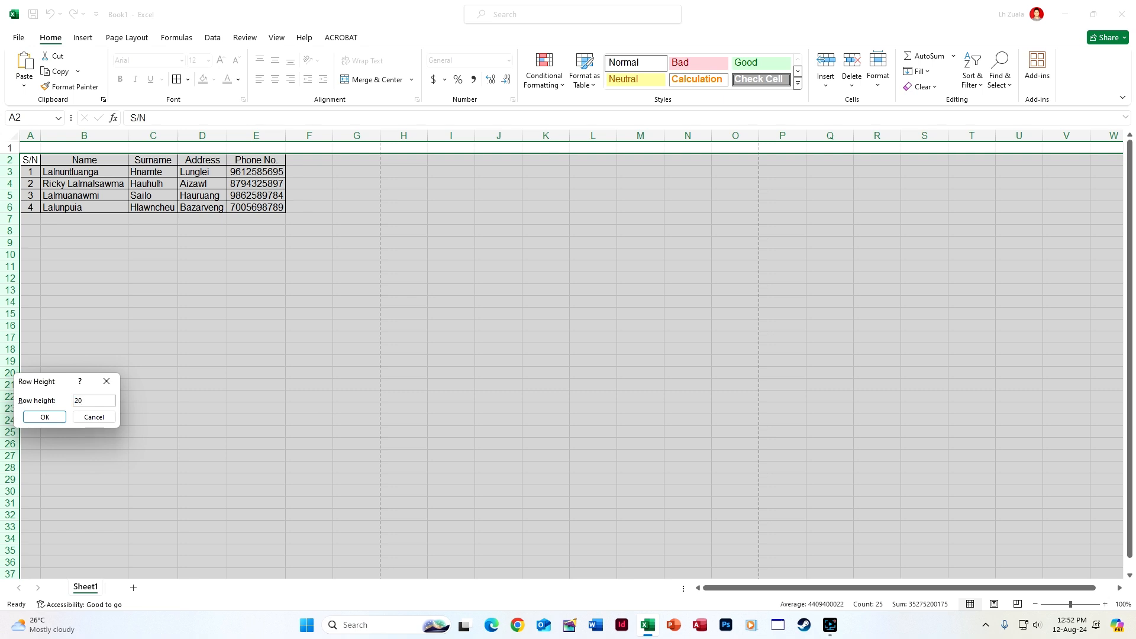
key("Return")
left_click(275, 352)
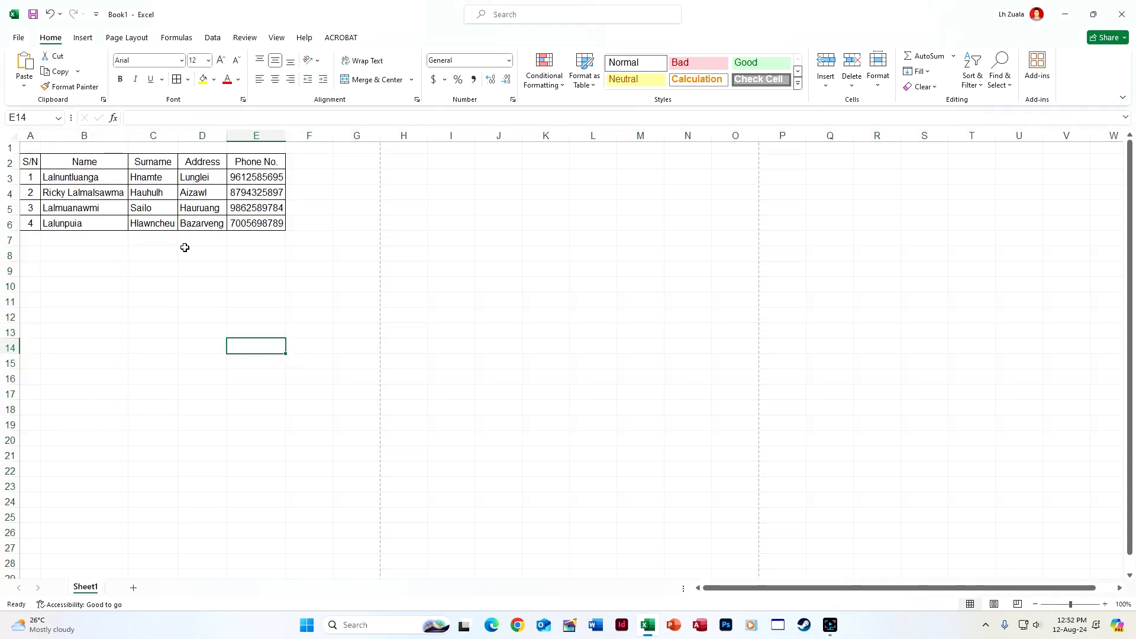
Select the A2:E2 headers, then autofit columns A to E to their contents
left_click_drag(40, 160, 238, 162)
left_click(243, 251)
left_click_drag(30, 136, 272, 136)
double_click(286, 136)
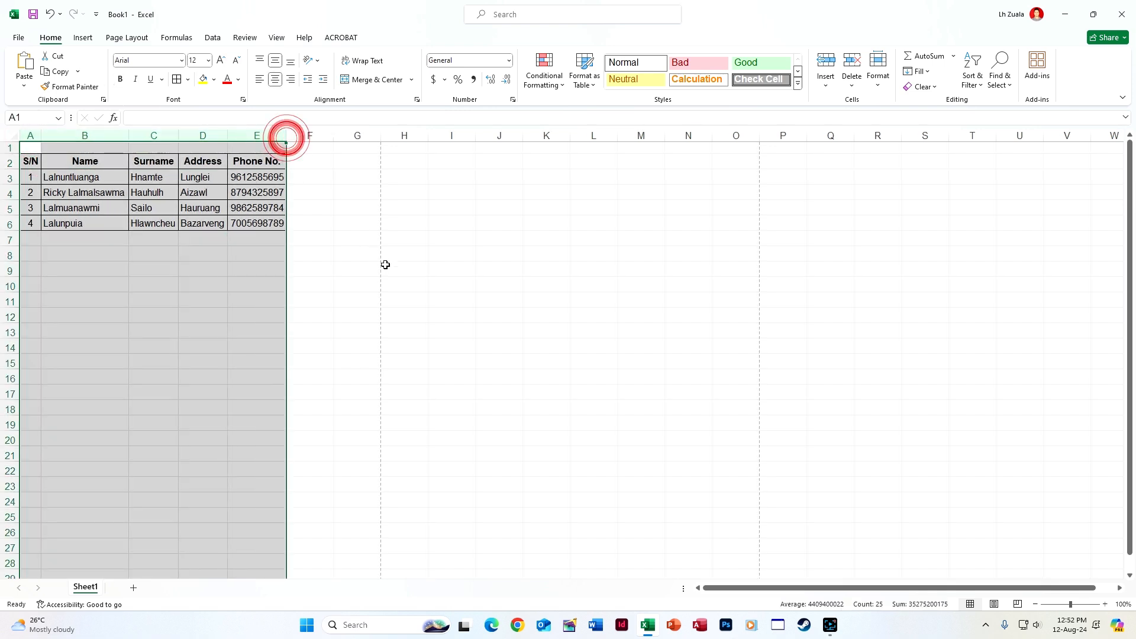
left_click(386, 266)
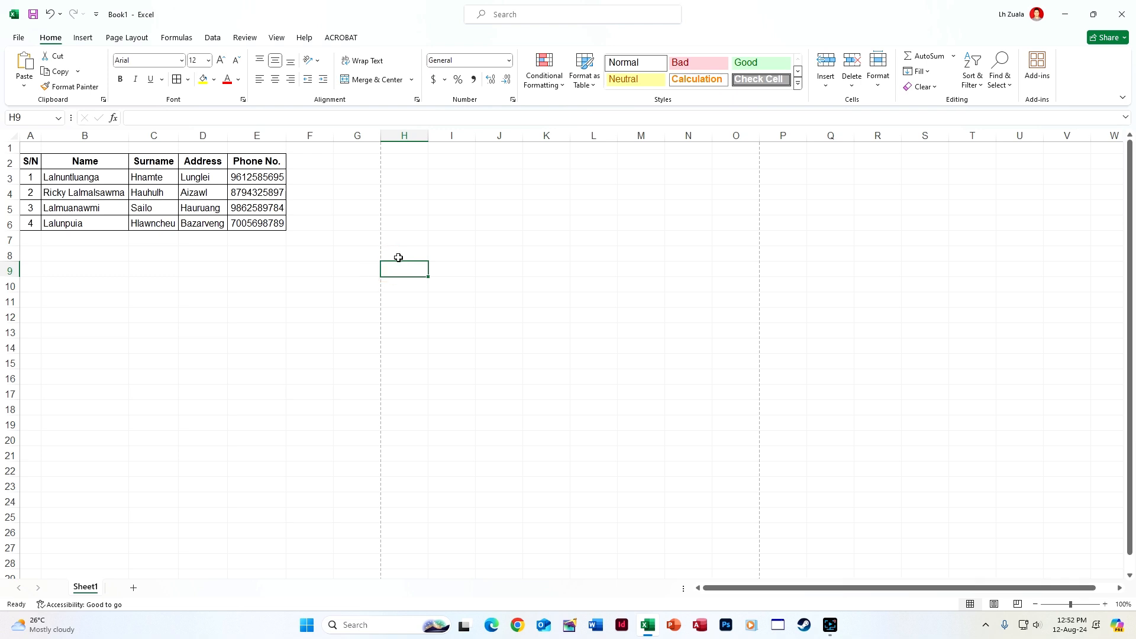
Add a 'Full Name' heading in F2
left_click(314, 161)
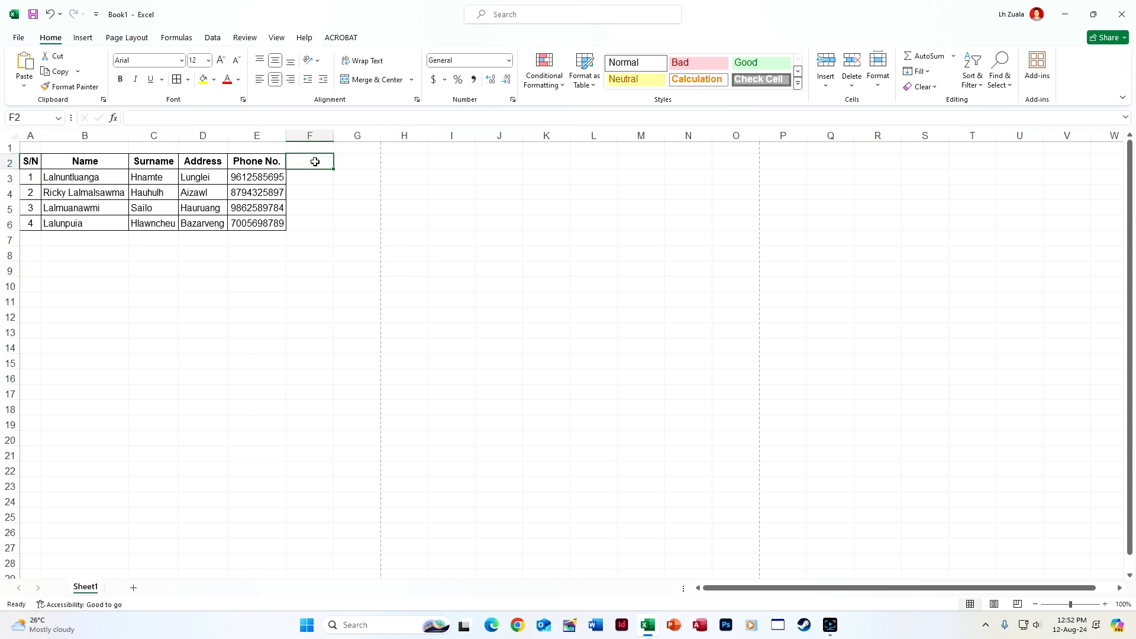
type("Full Nam")
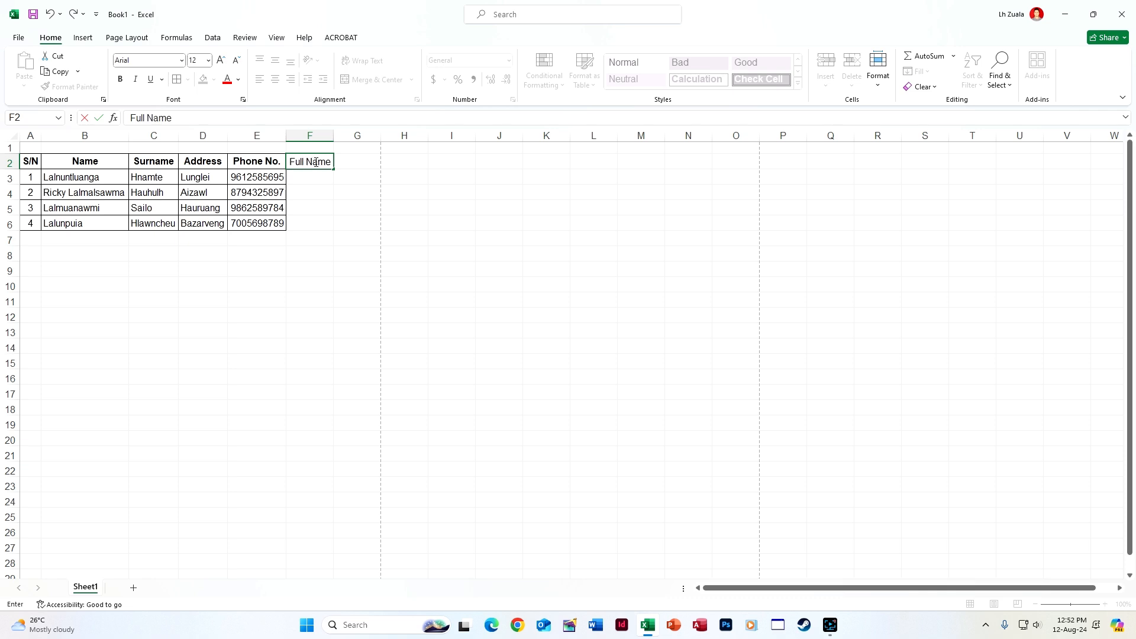
type("e")
key("Return")
left_click(314, 162)
left_click(315, 176)
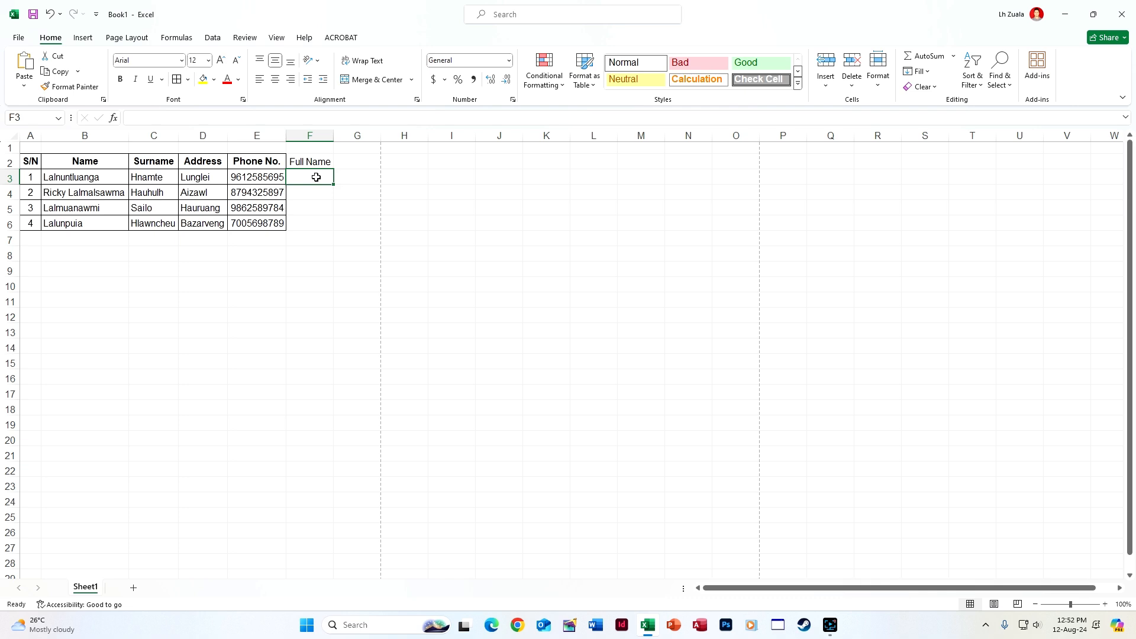
Try =CONCATENATE(B3,C3) in F3, then undo it for lacking a space
type("=con")
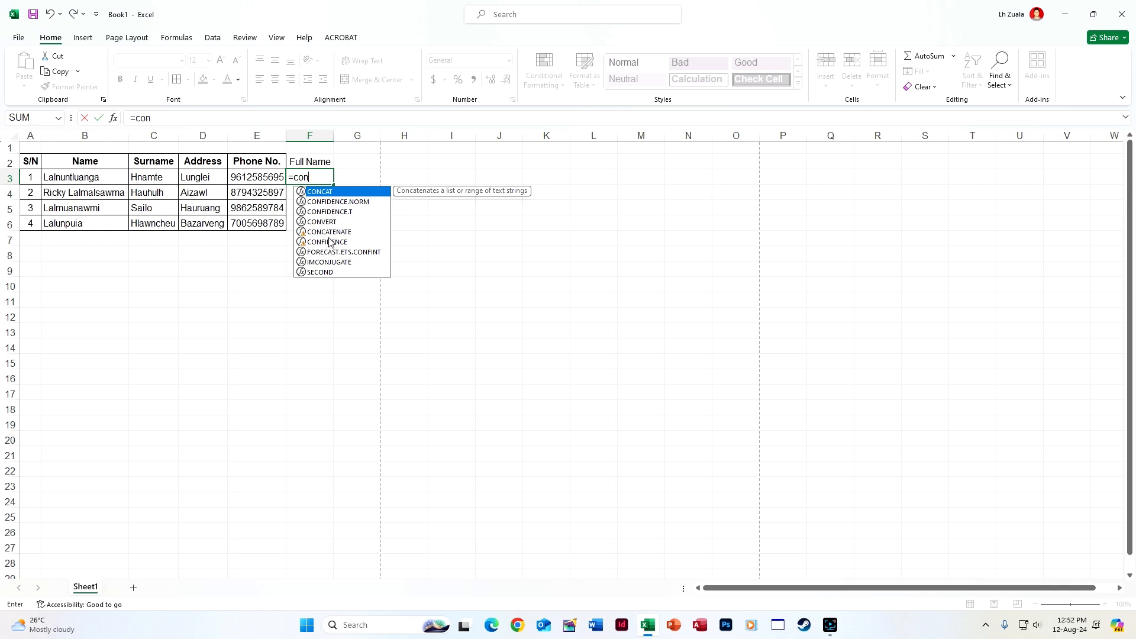
double_click(330, 231)
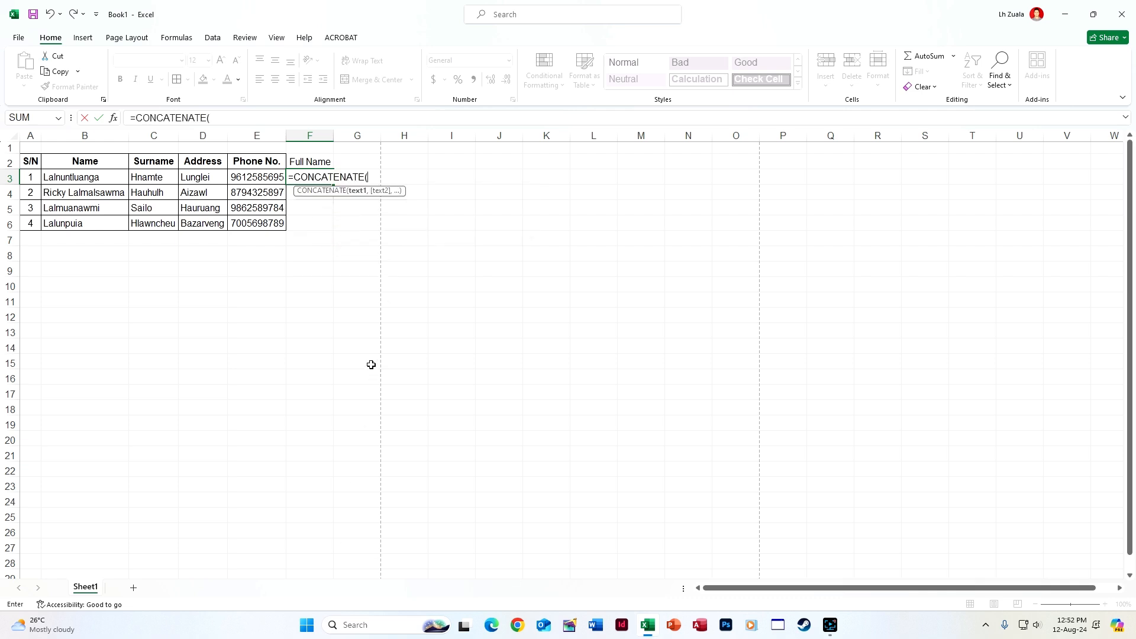
left_click(102, 179)
type(",")
left_click(155, 176)
key("Return")
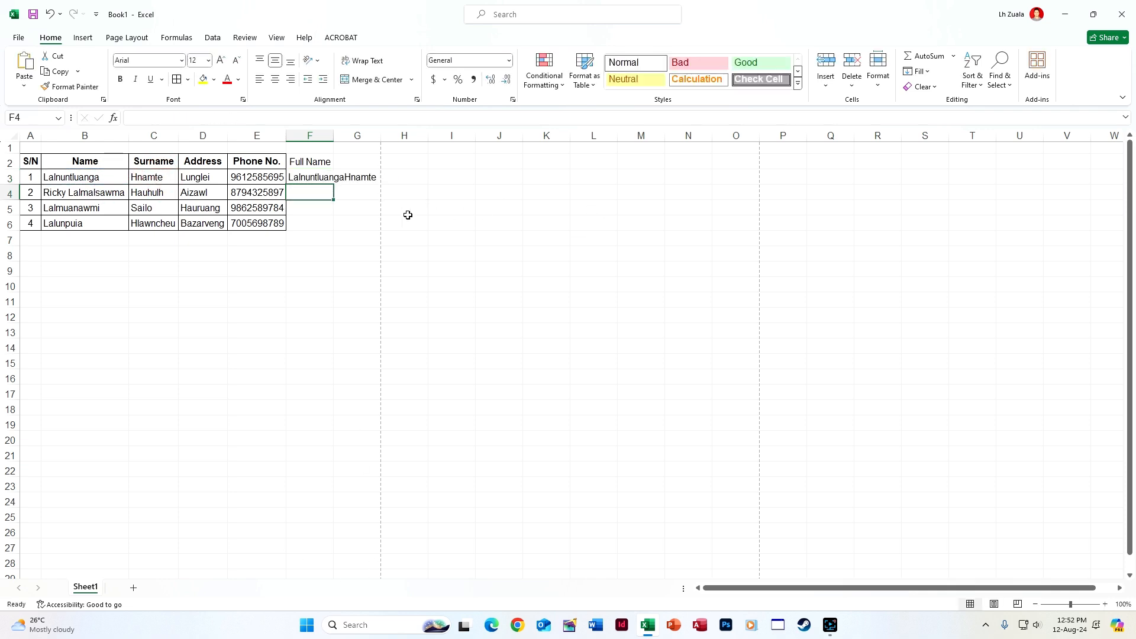
key("ctrl+z")
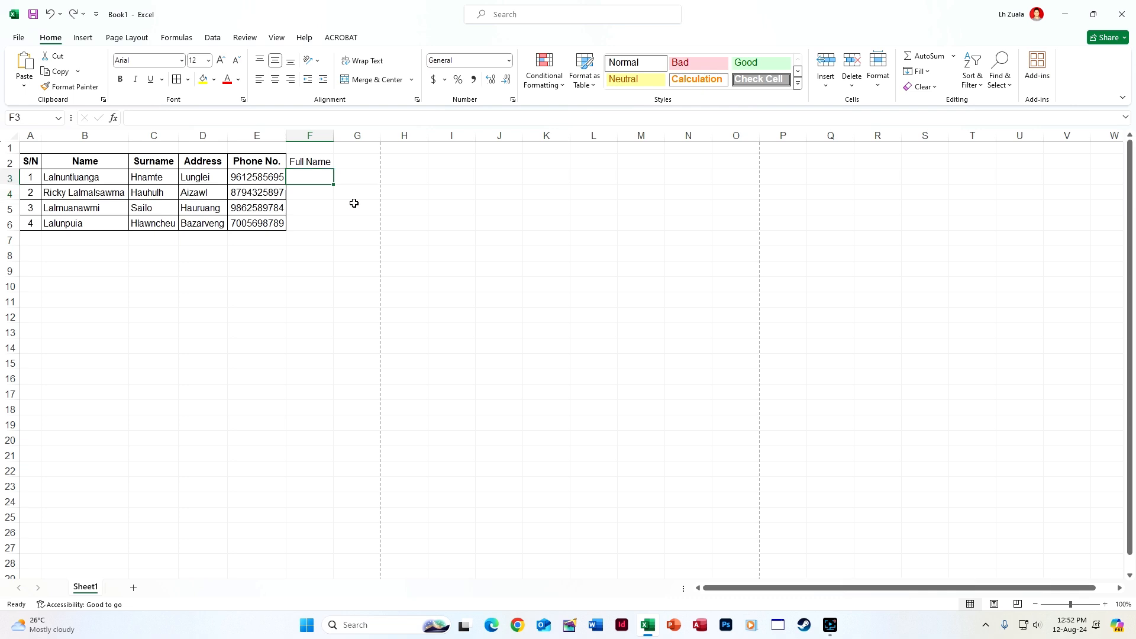
Enter =CONCATENATE(B3," ",C3) in F3 to join first name and surname
type("=con")
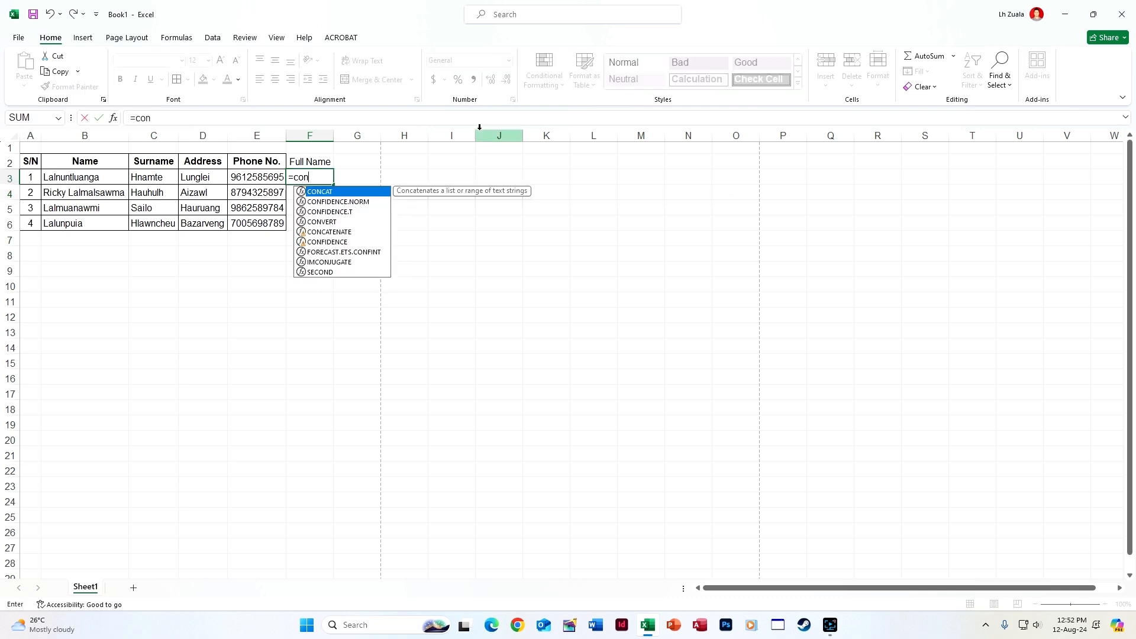
double_click(353, 232)
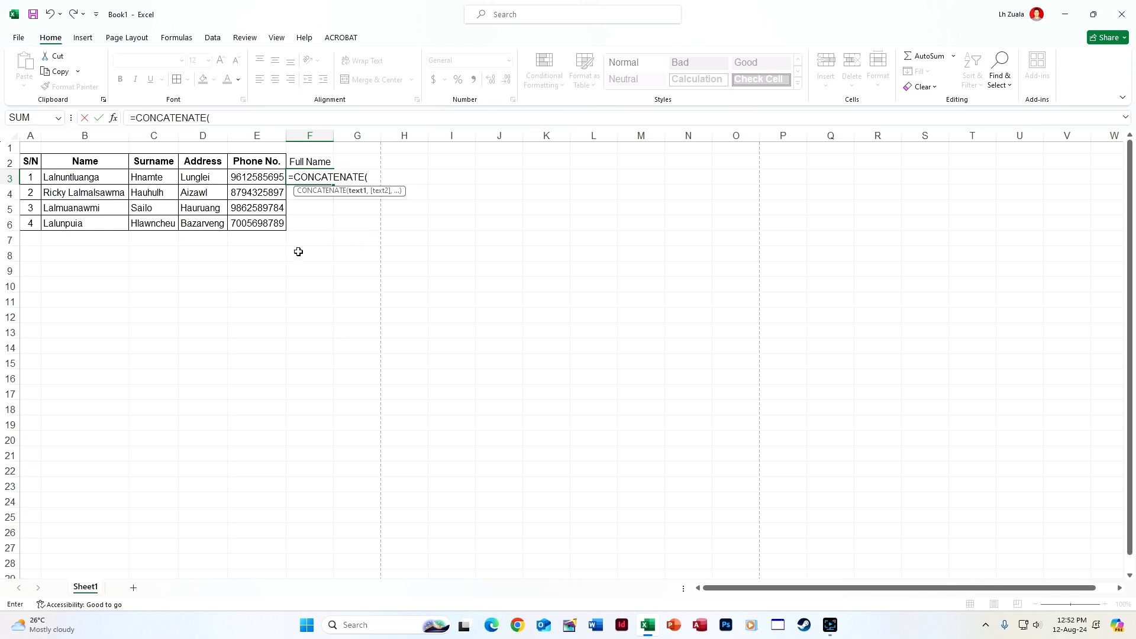
left_click(105, 177)
type(",")
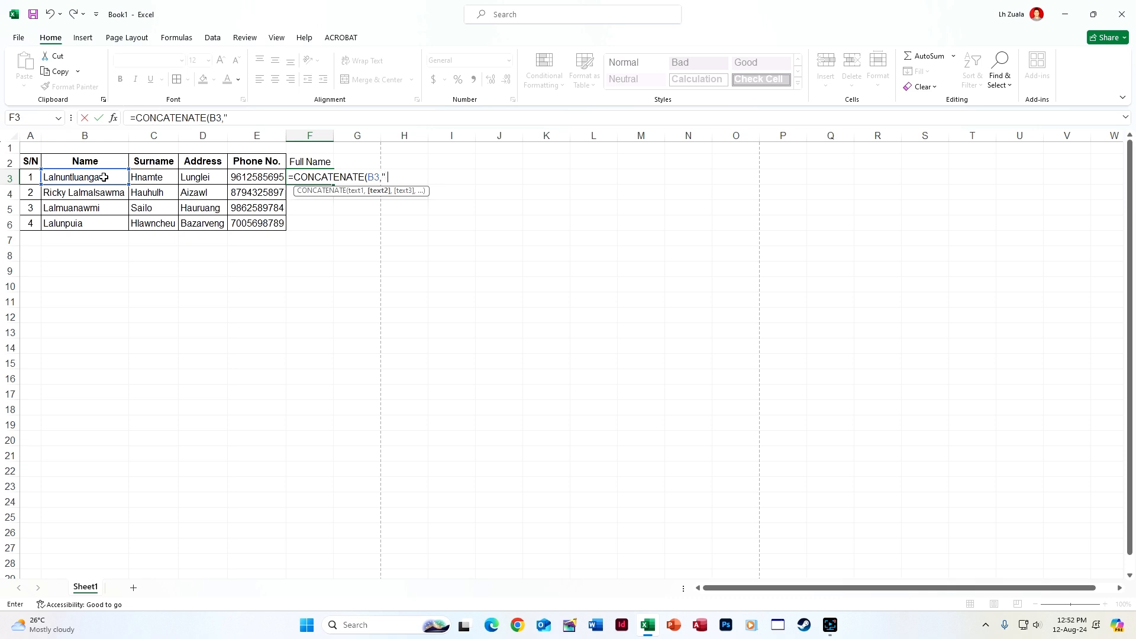
type("\" \",")
left_click(157, 179)
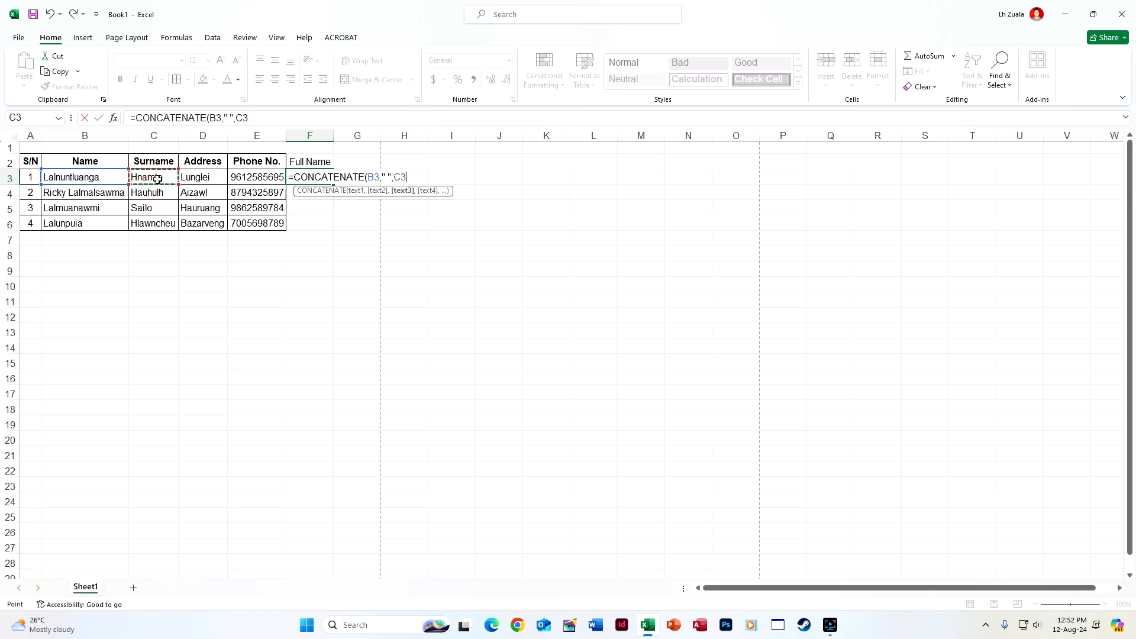
key("Return")
Copy the F3 formula down to F6 and widen column F, then undo those changes
double_click(336, 135)
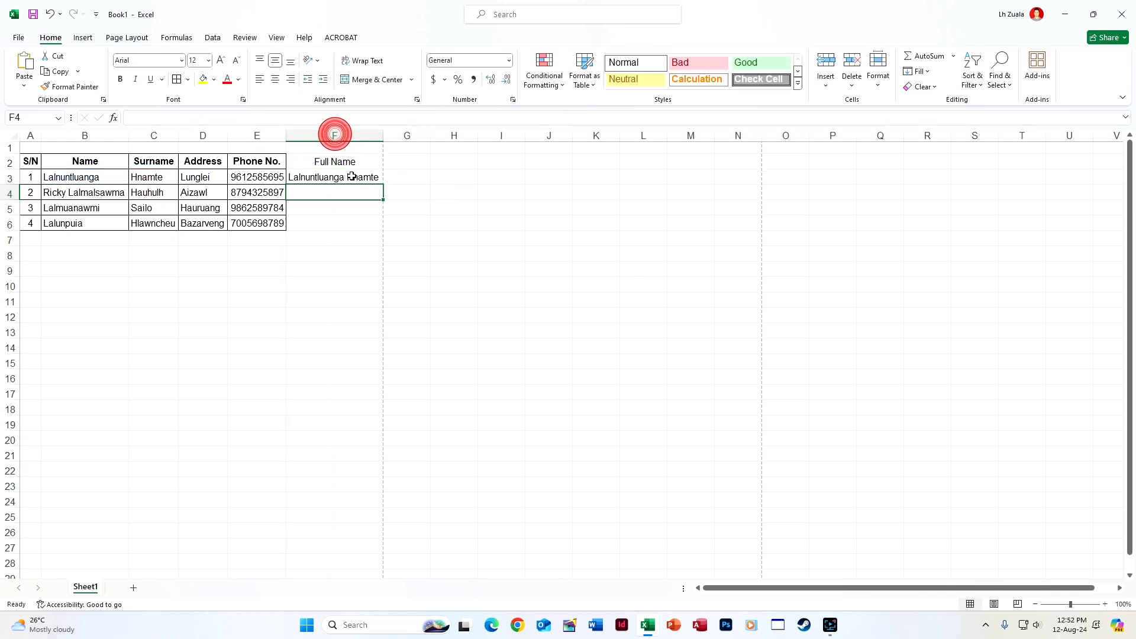
left_click(361, 178)
left_click_drag(383, 185, 388, 237)
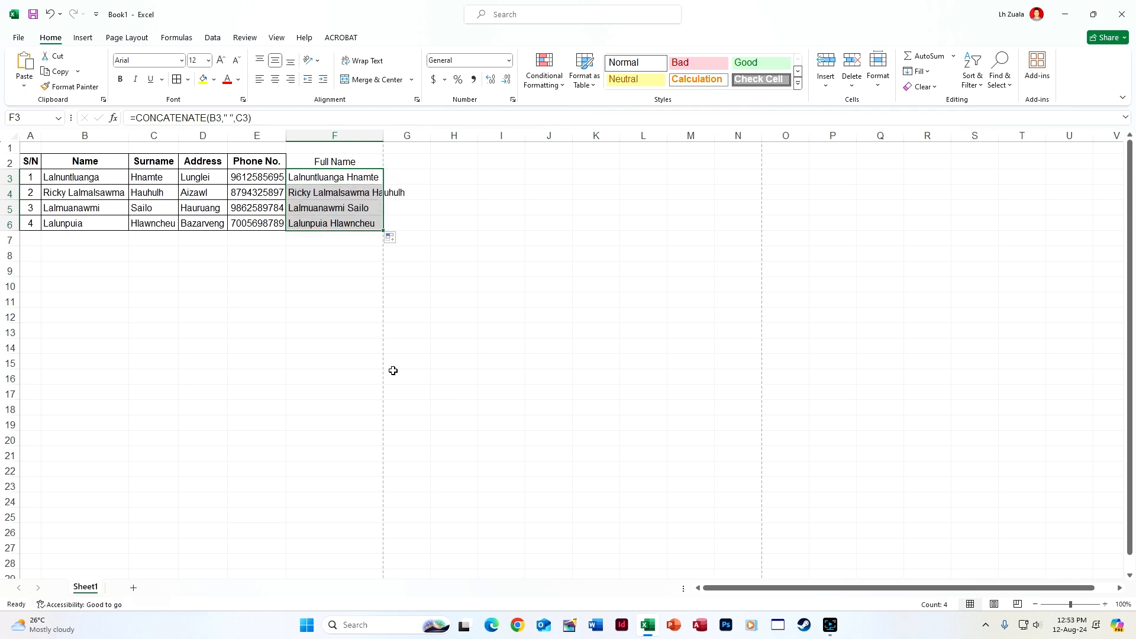
double_click(383, 136)
left_click(461, 377)
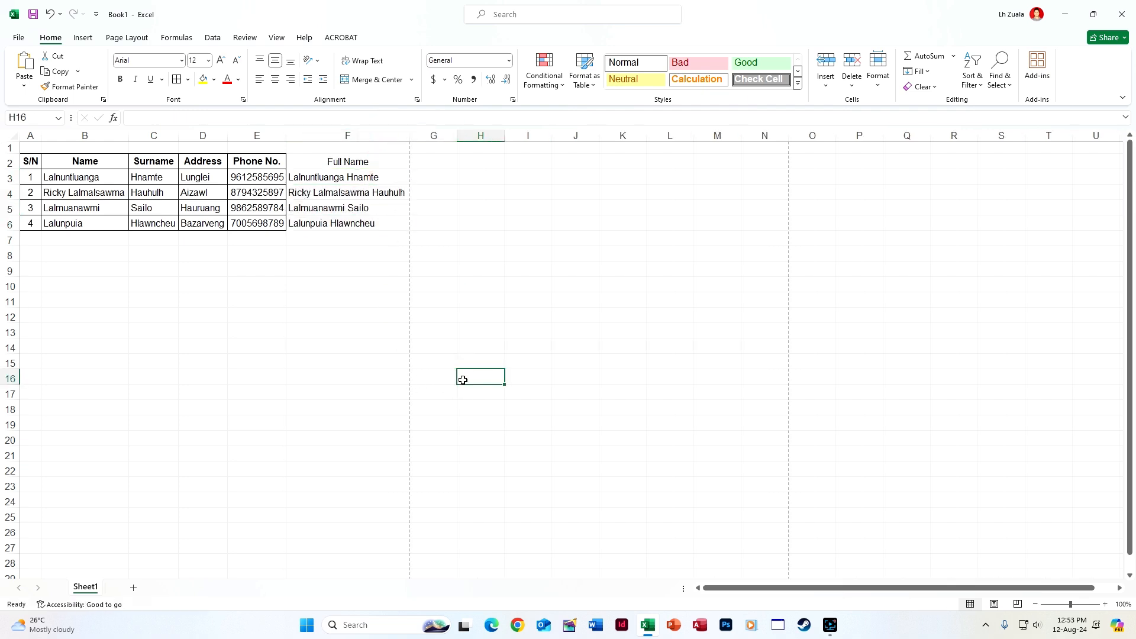
key("ctrl+z")
key("ctrl+z")
key("ctrl+z")
left_click(327, 178)
Clear F3, type the first full name there, Flash Fill F4:F6 and widen column F
key("Delete")
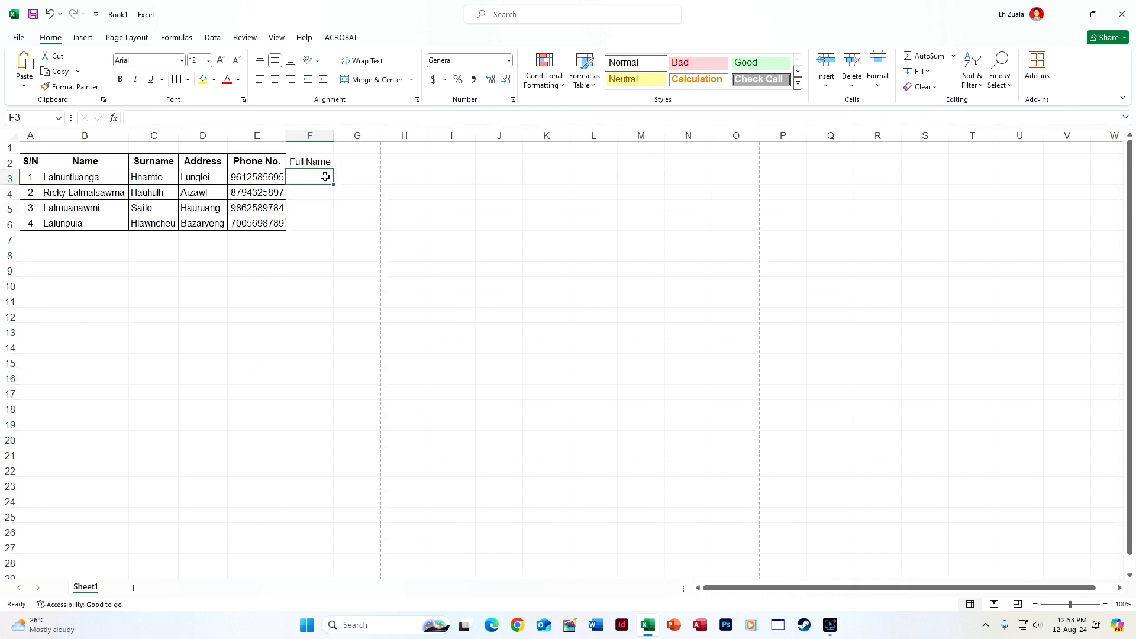
left_click(918, 71)
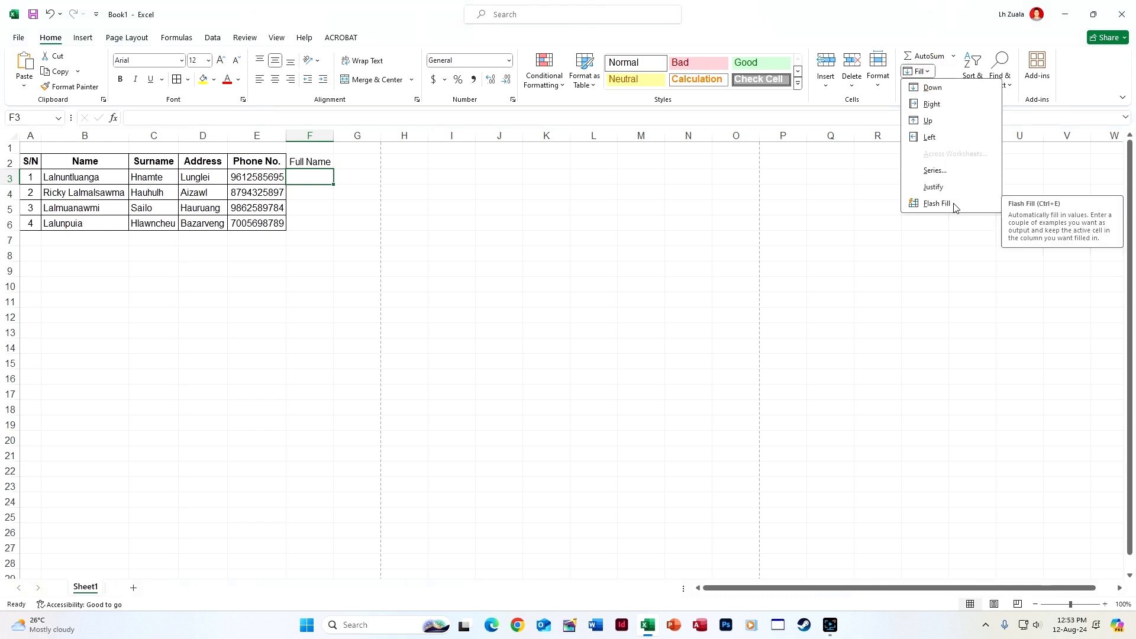
left_click(332, 239)
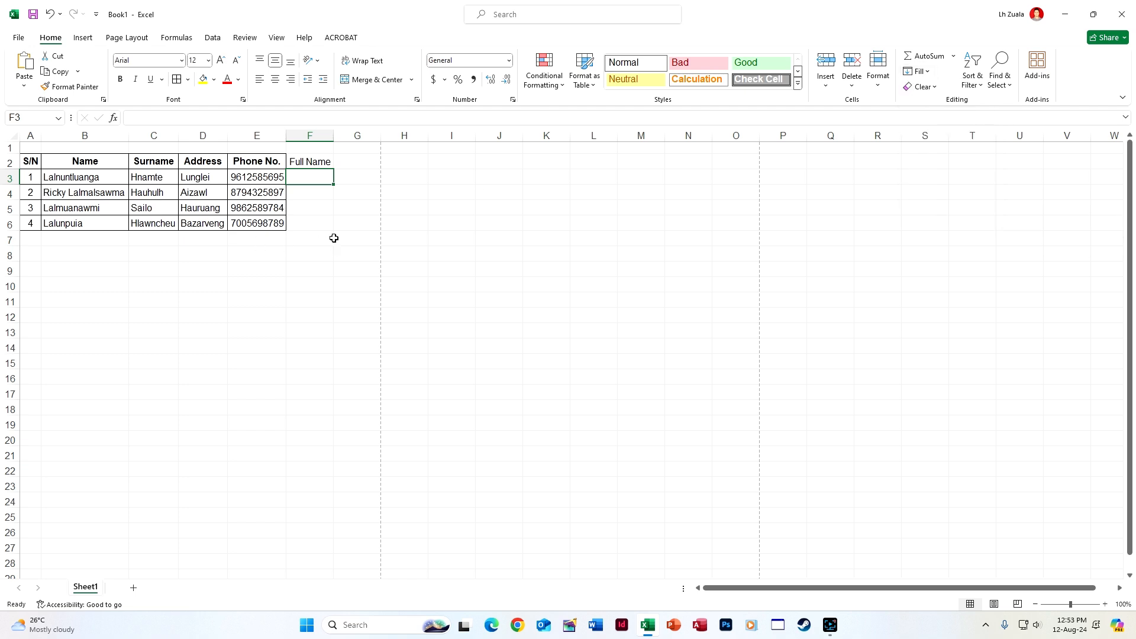
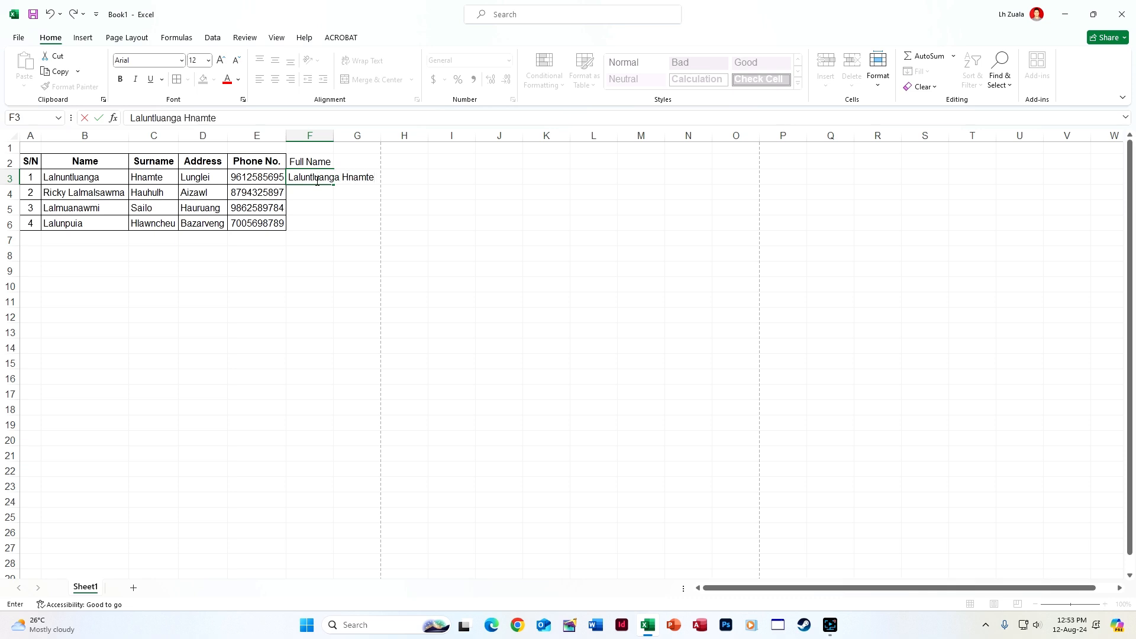
key("Return")
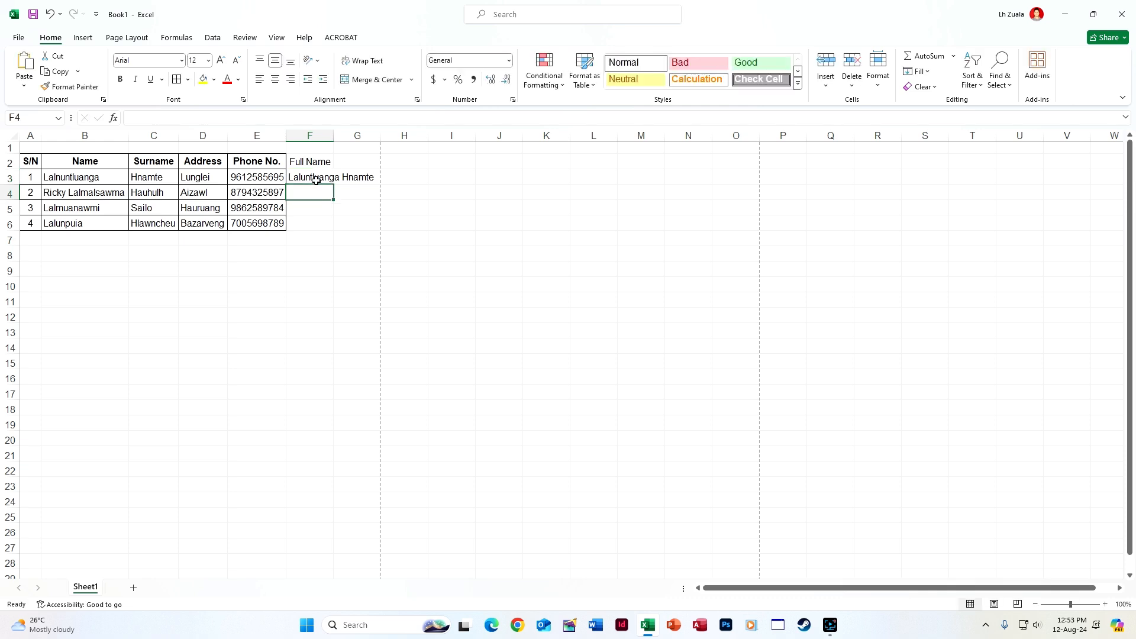
key("ctrl+e")
double_click(333, 135)
left_click(476, 392)
Delete the flash-filled names in F3:F7, then undo the deletion
left_click_drag(336, 181, 340, 231)
key("Delete")
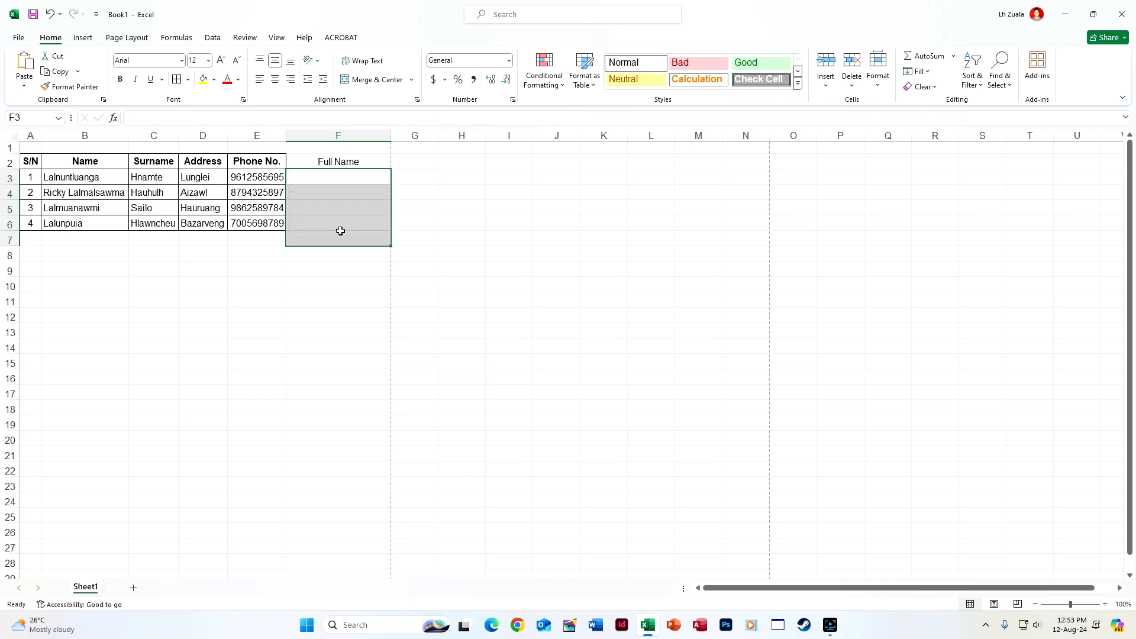
left_click(357, 359)
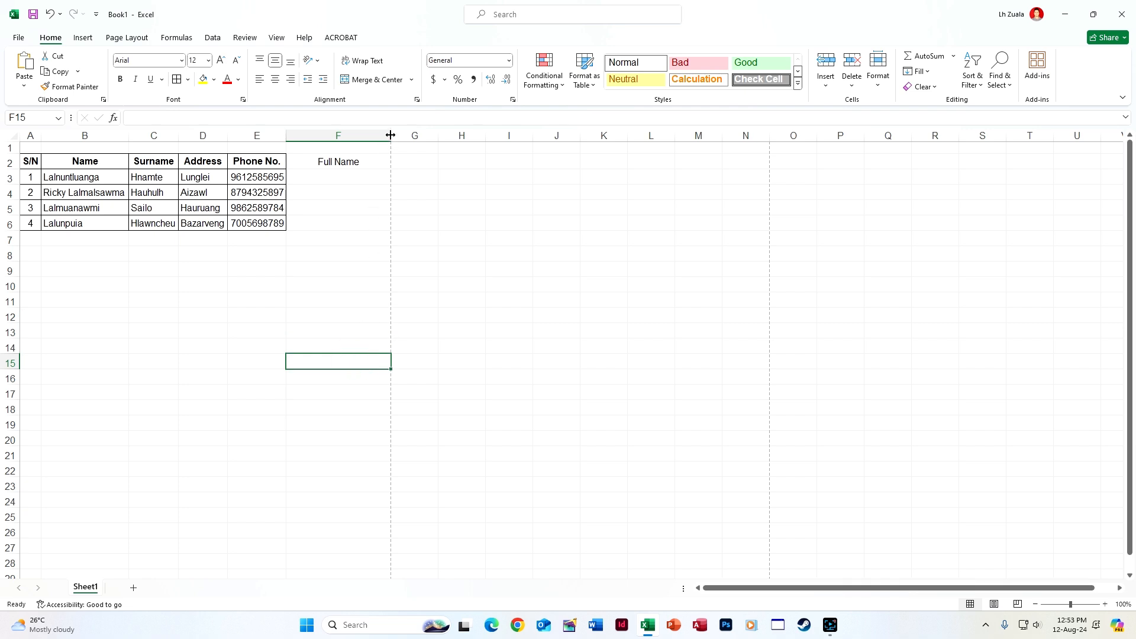
key("ctrl+z")
left_click(512, 373)
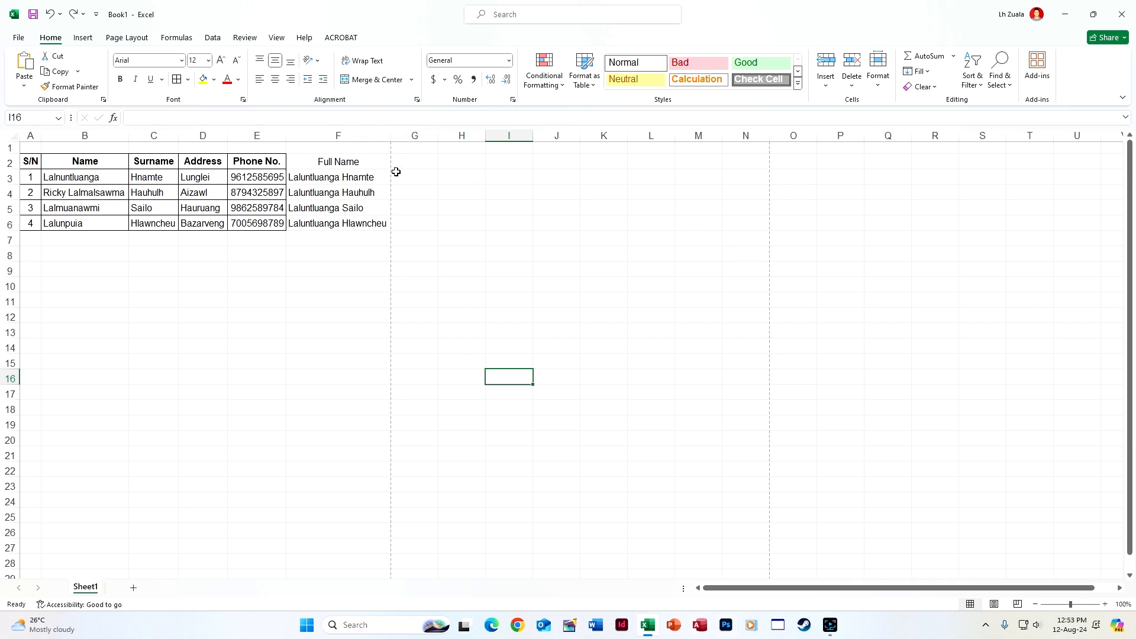
left_click(430, 167)
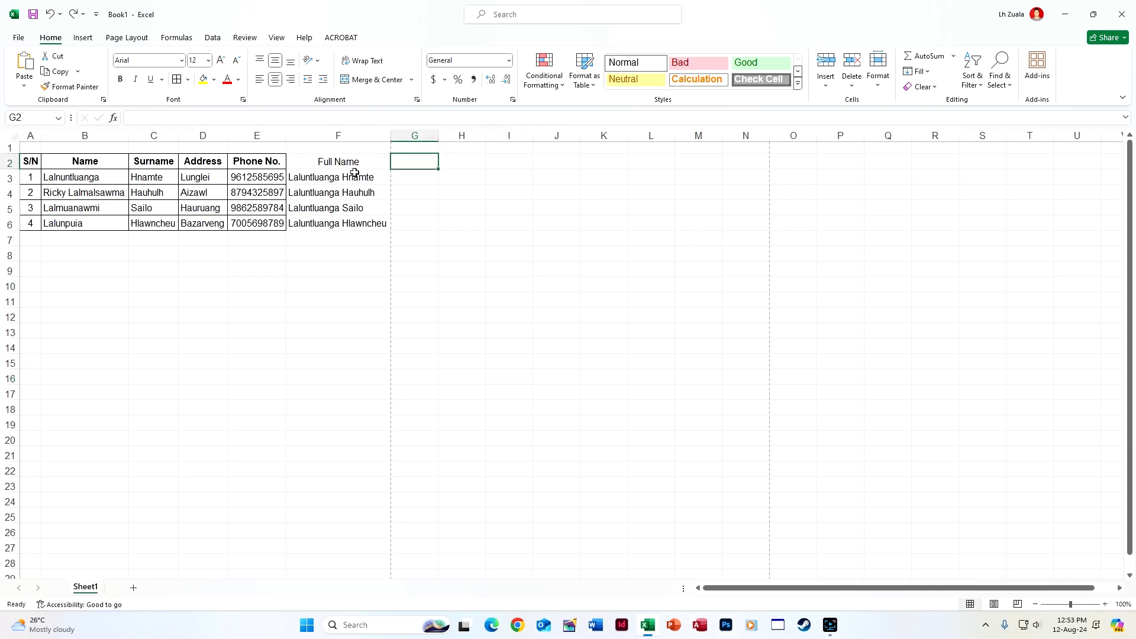
Copy the Full Name header from F2 into G2
left_click(343, 156)
key("ctrl+c")
left_click(428, 162)
key("ctrl+v")
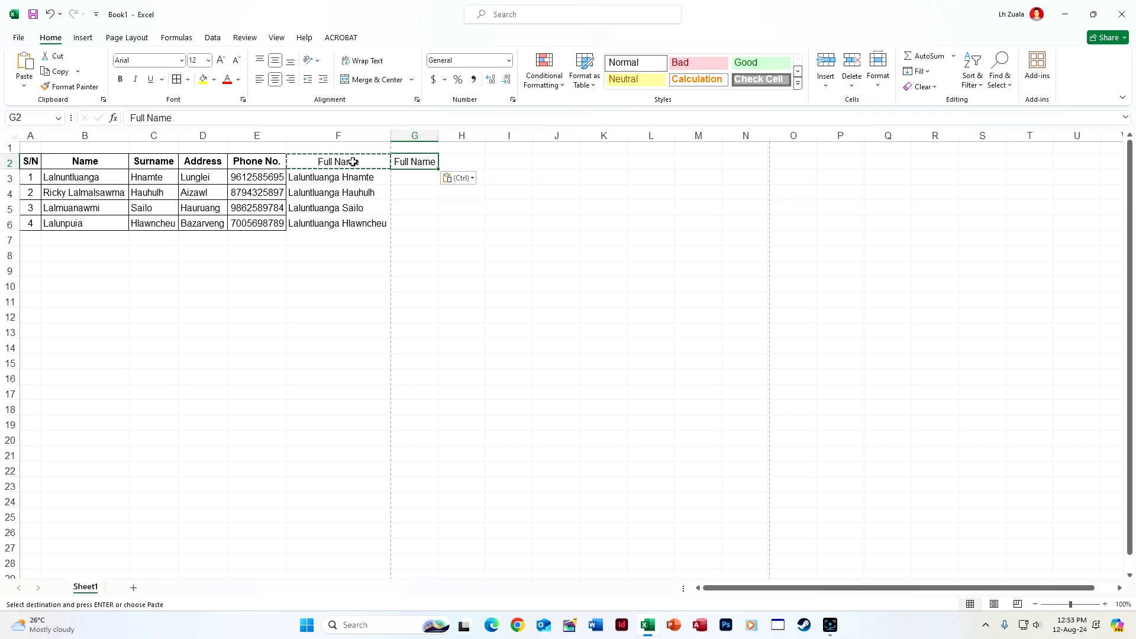
key("Escape")
Clear F3:F6, type the first full name in G3, Flash Fill G4:G6 and autofit column G
left_click(406, 178)
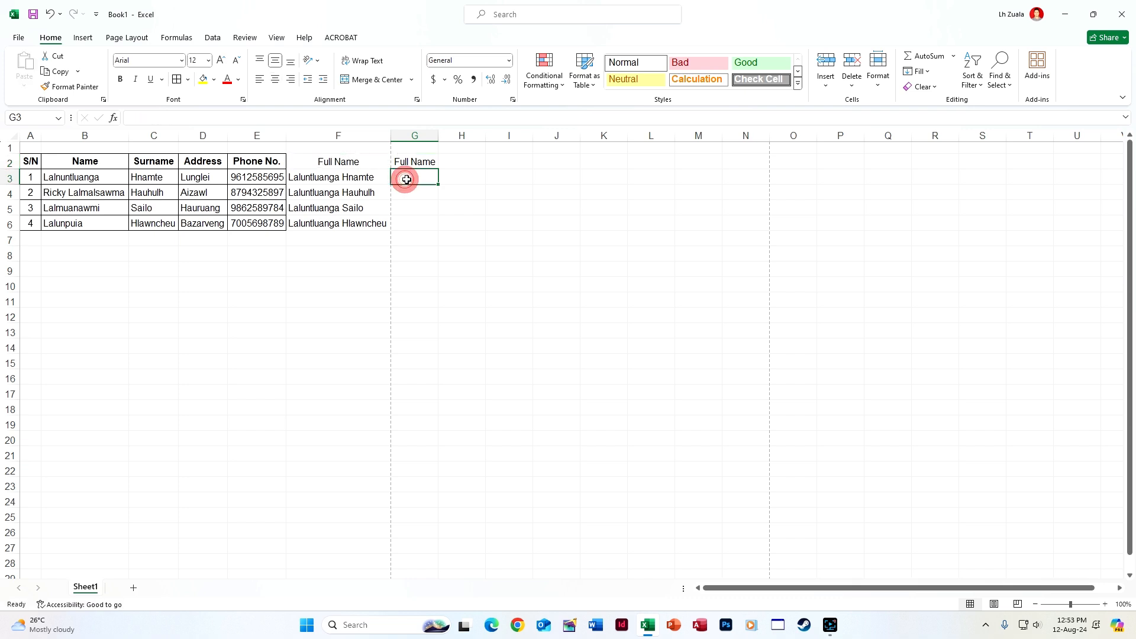
type("Lalunt")
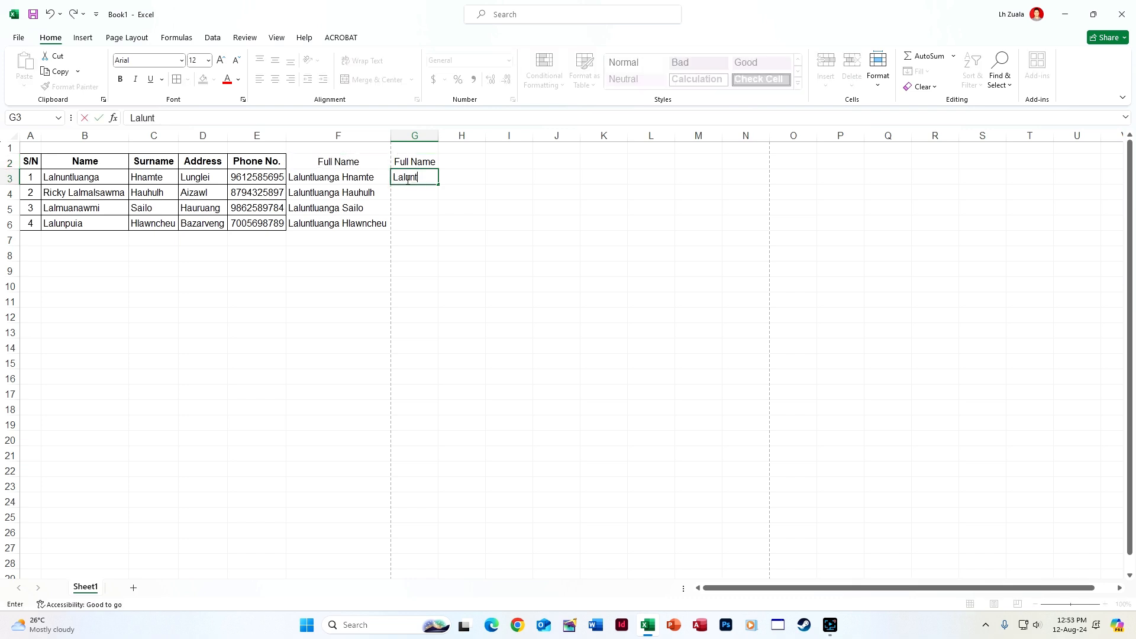
left_click_drag(366, 179, 360, 239)
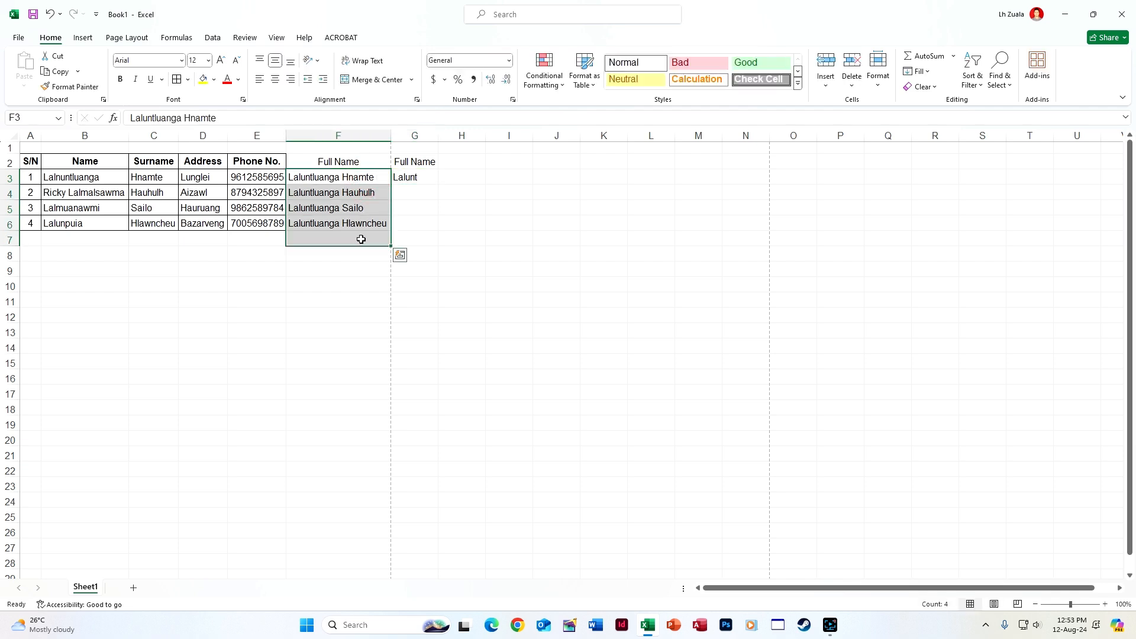
key("Delete")
left_click(427, 176)
double_click(428, 176)
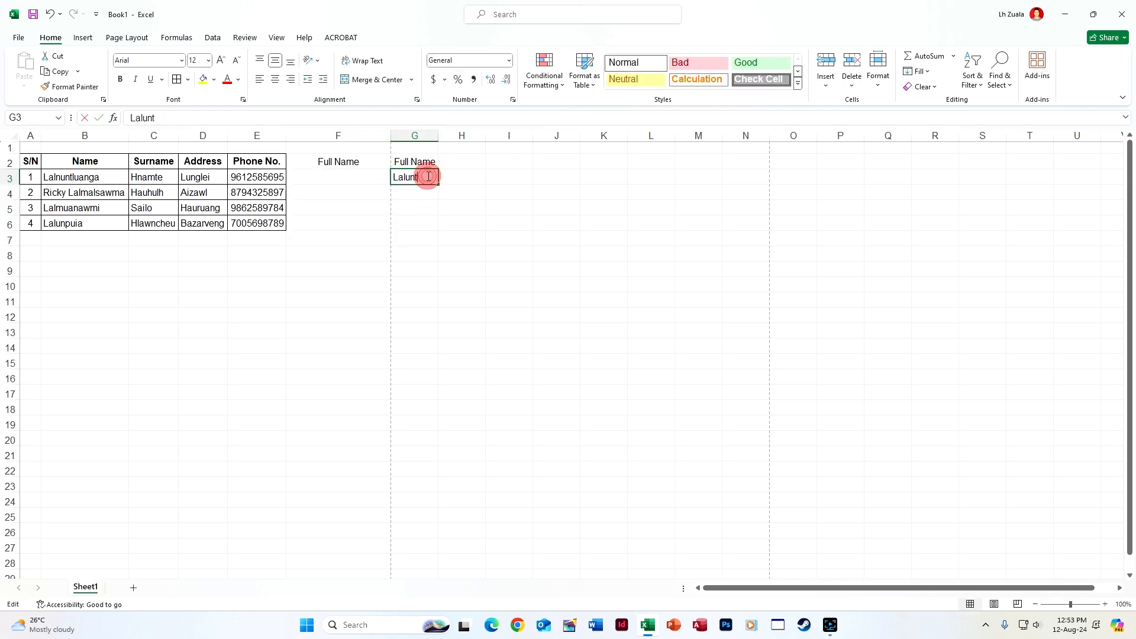
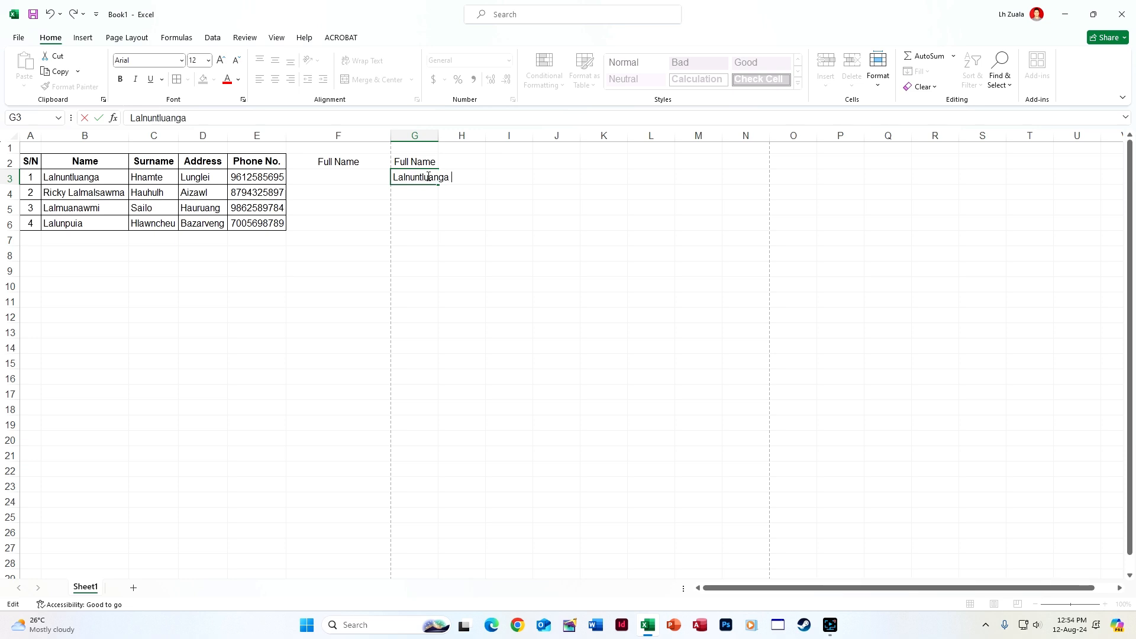
key("Return")
key("ctrl+e")
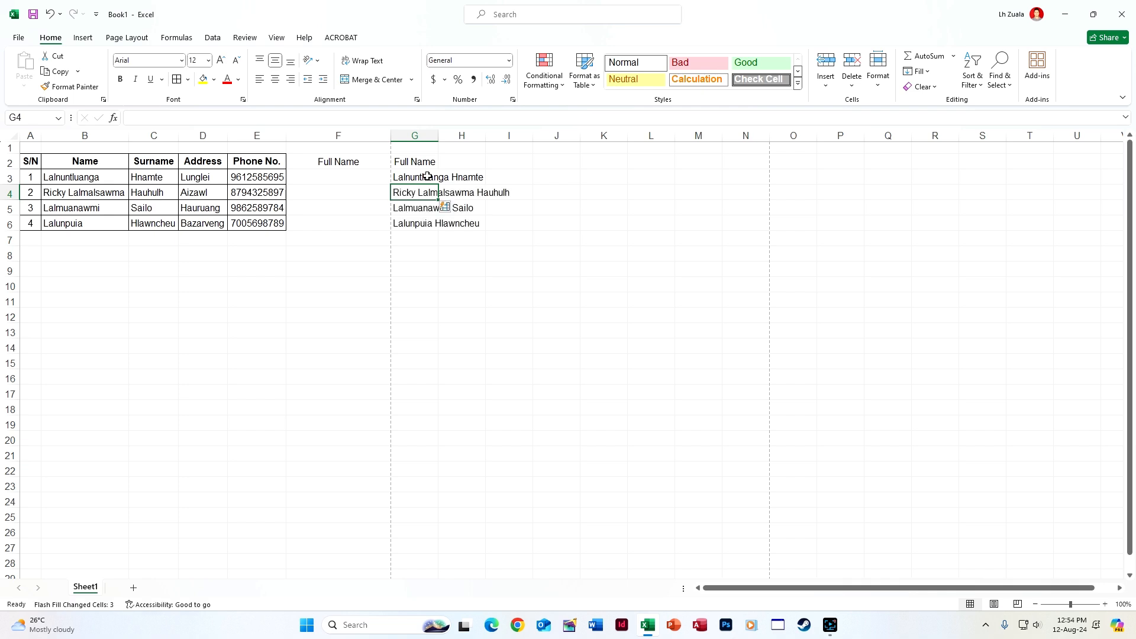
double_click(439, 135)
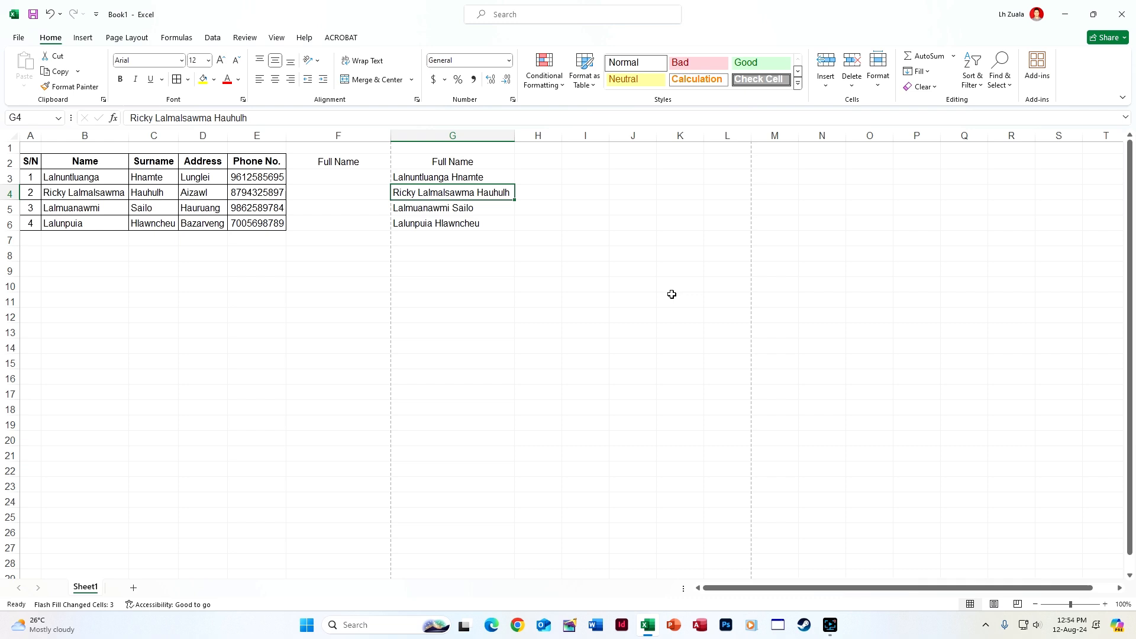
Delete the Full Name header and names in G2:G6
left_click(820, 173)
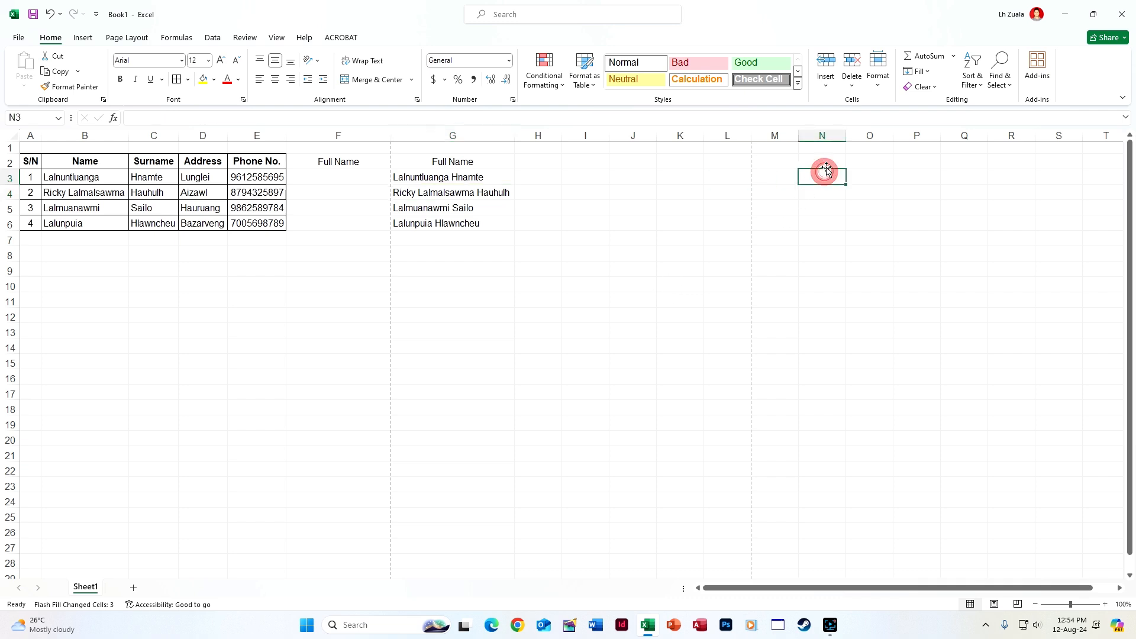
left_click_drag(428, 164, 456, 228)
key("Delete")
Type the first contact's full name in M3, try Flash Fill, and dismiss the no-pattern warning
left_click(798, 164)
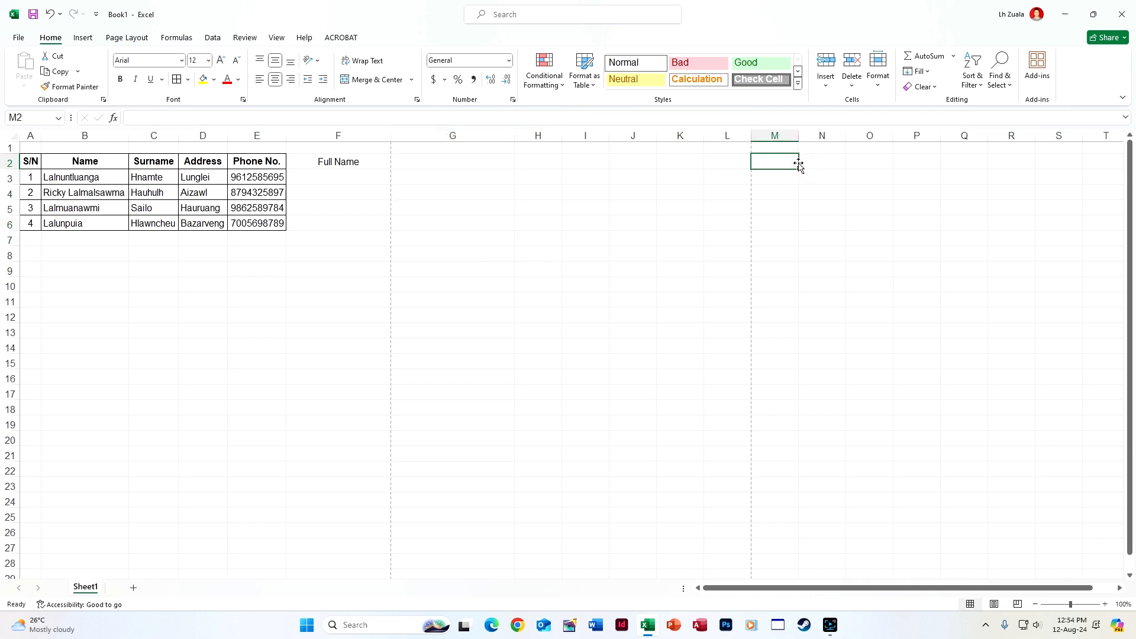
left_click(789, 168)
left_click(785, 174)
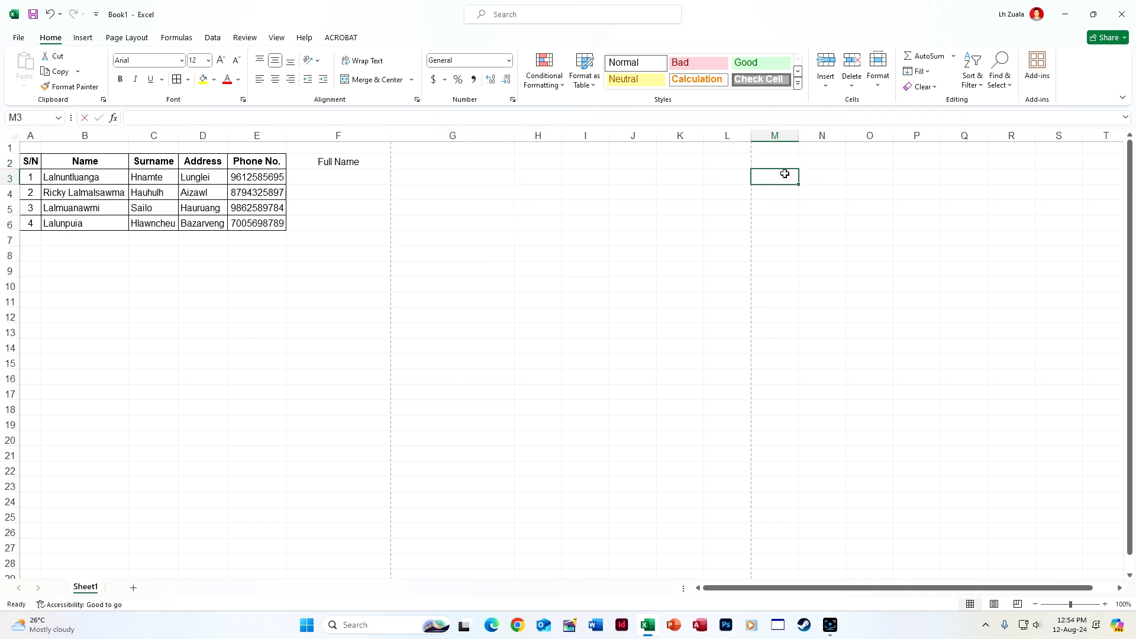
key("Return")
key("ctrl+e")
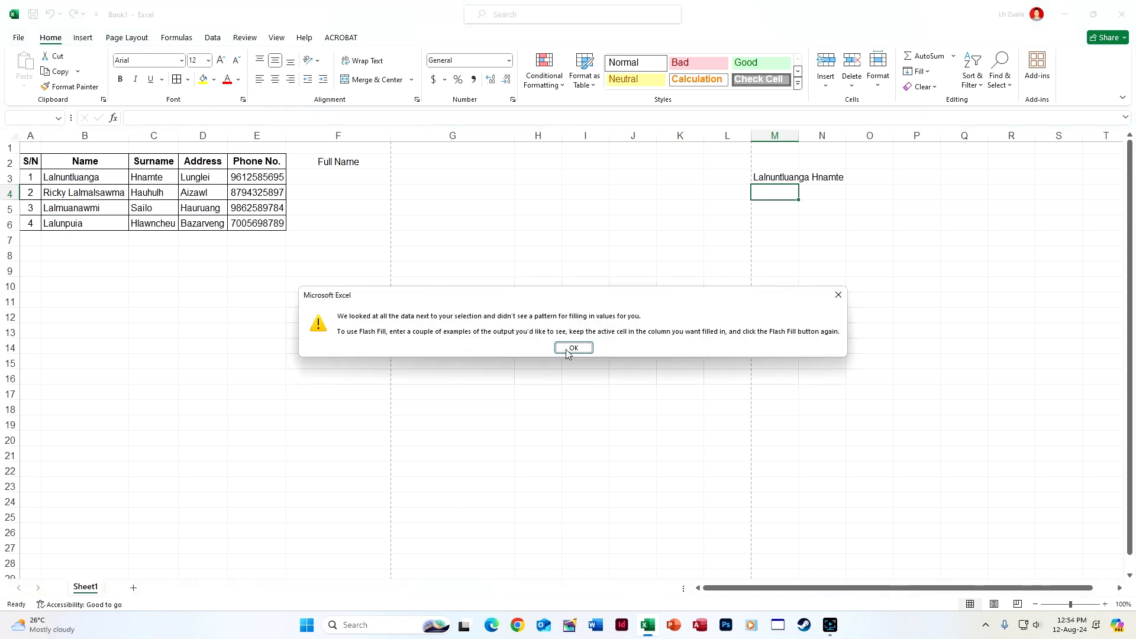
left_click(573, 348)
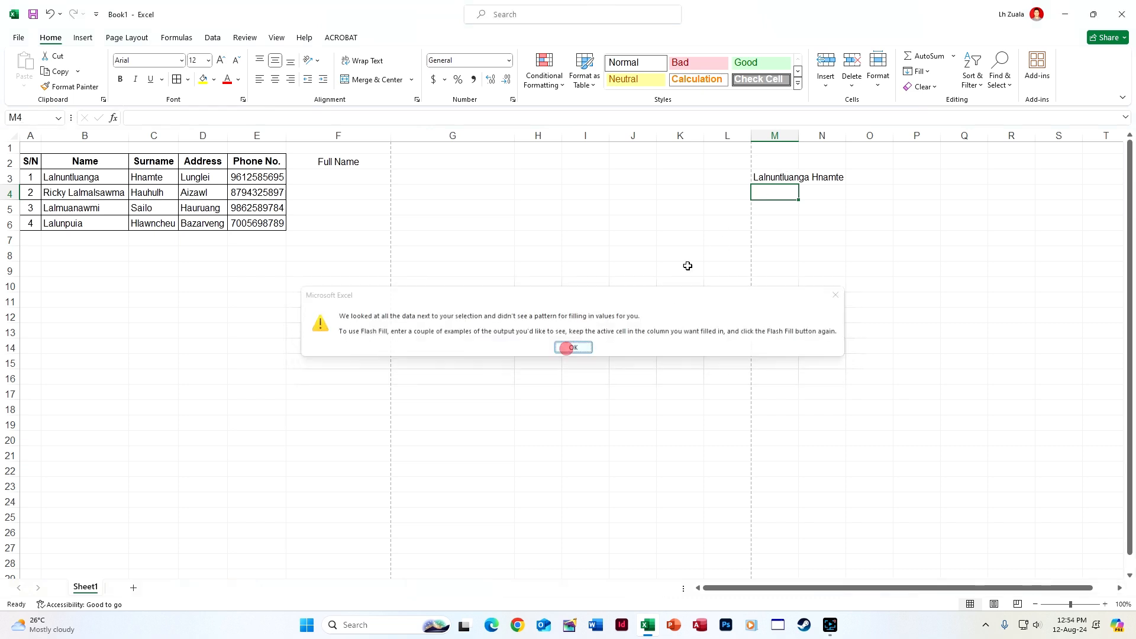
left_click(771, 177)
Copy the Full Name header to M2 and type the first contact's full name in M3; Flash Fill finds no pattern
left_click(350, 162)
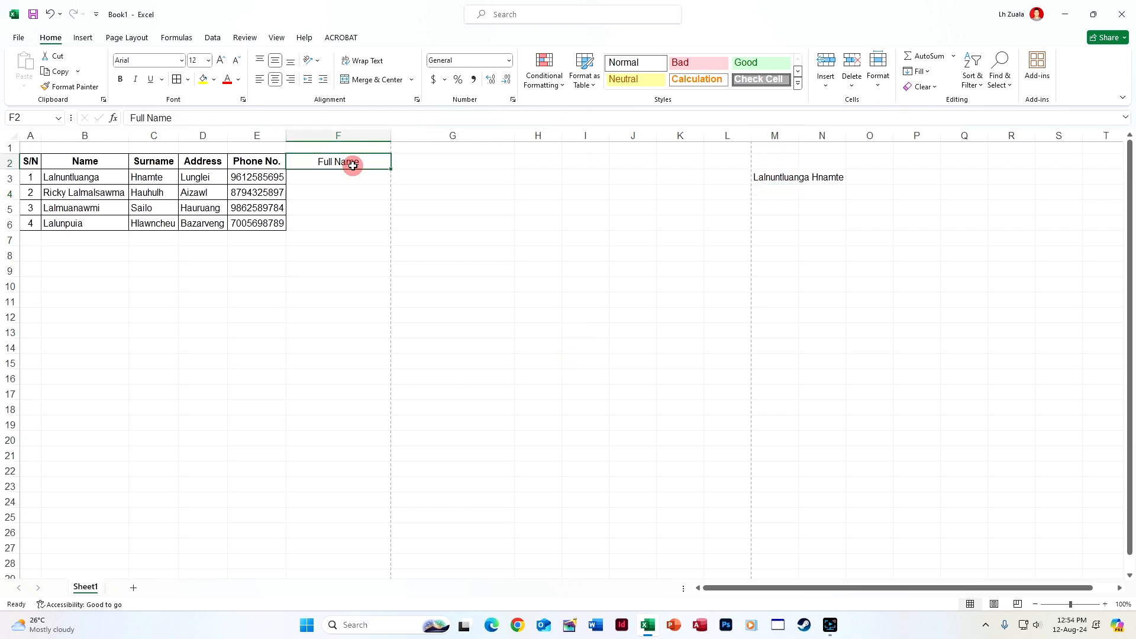
key("ctrl+c")
left_click(770, 164)
key("ctrl+v")
left_click(792, 177)
key("Delete")
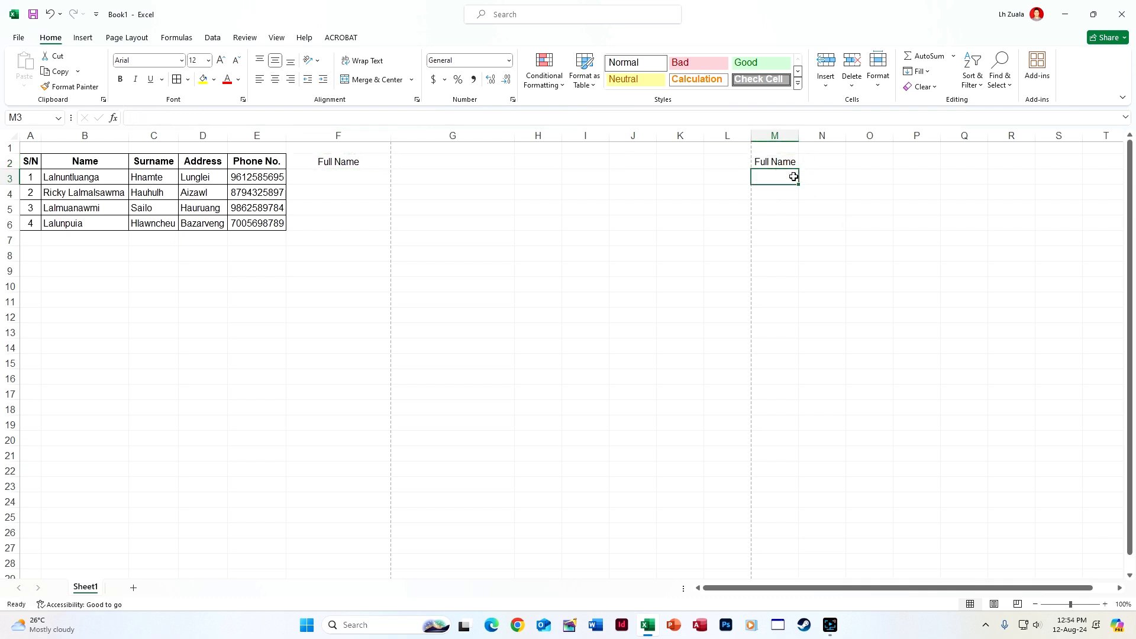
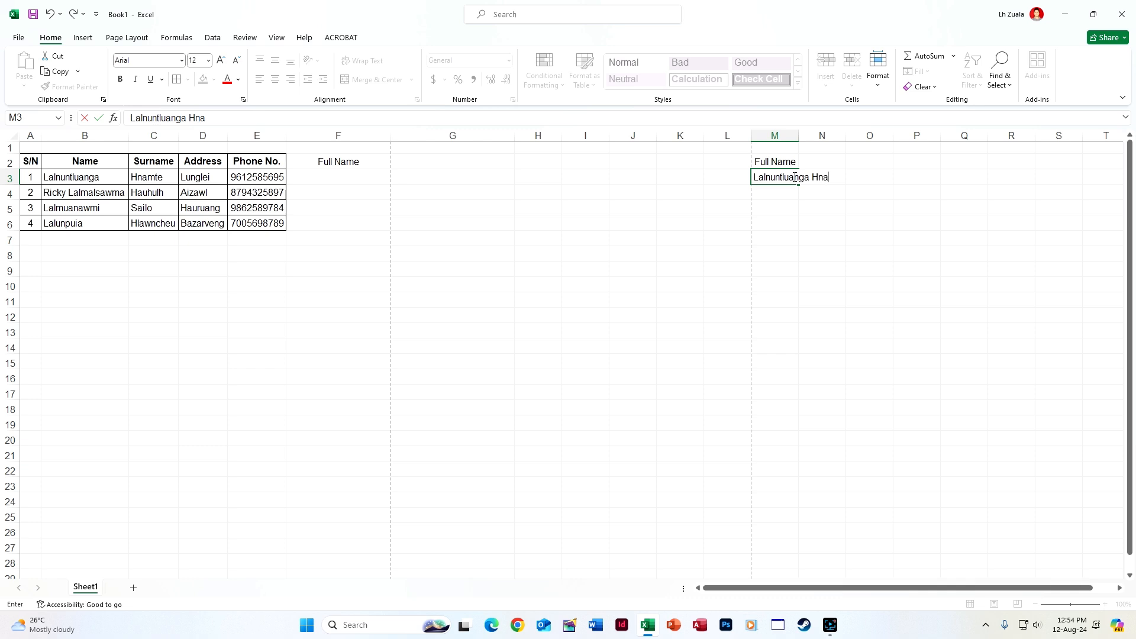
key("Return")
key("ctrl+e")
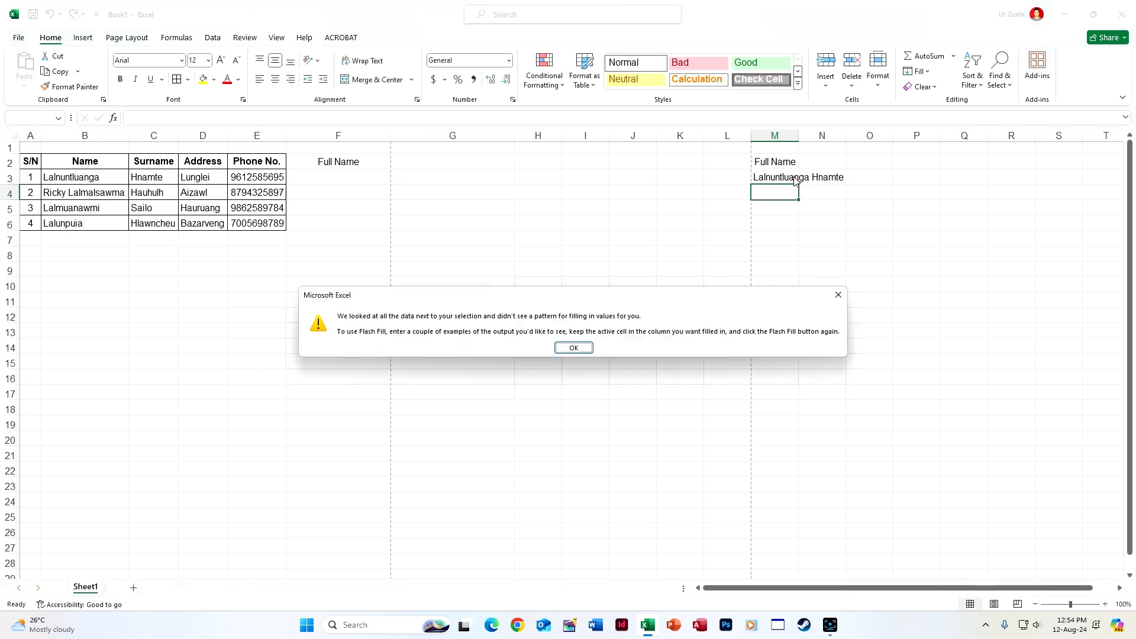
left_click(574, 348)
left_click_drag(769, 160, 822, 239)
Flash-fill all four full names in F3:F6, autofit column F, and move it to column H
left_click(366, 171)
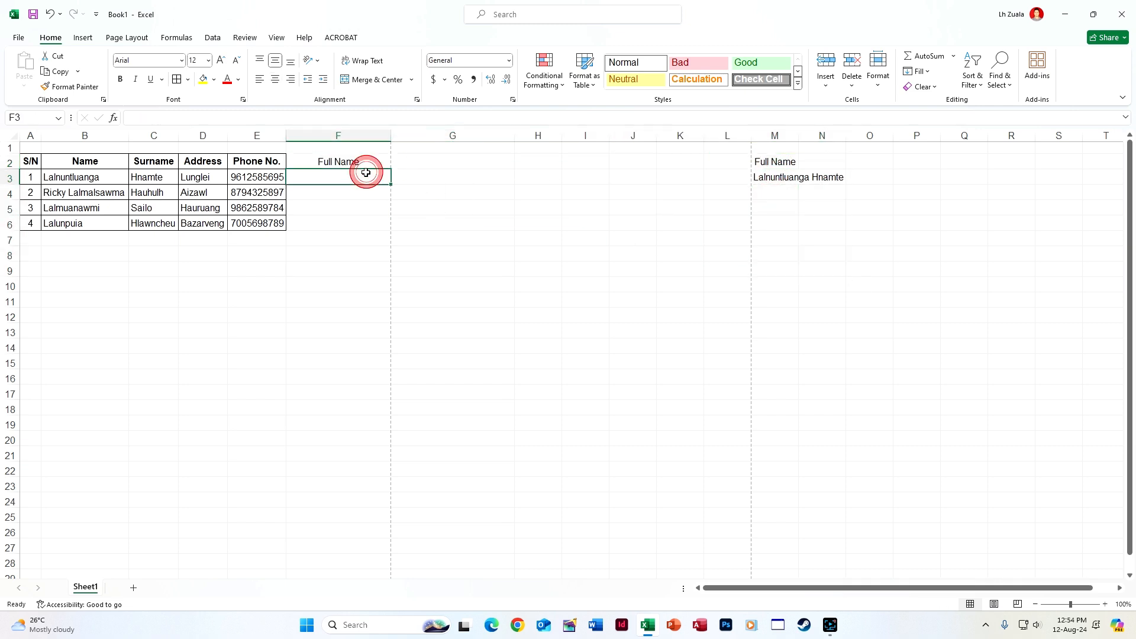
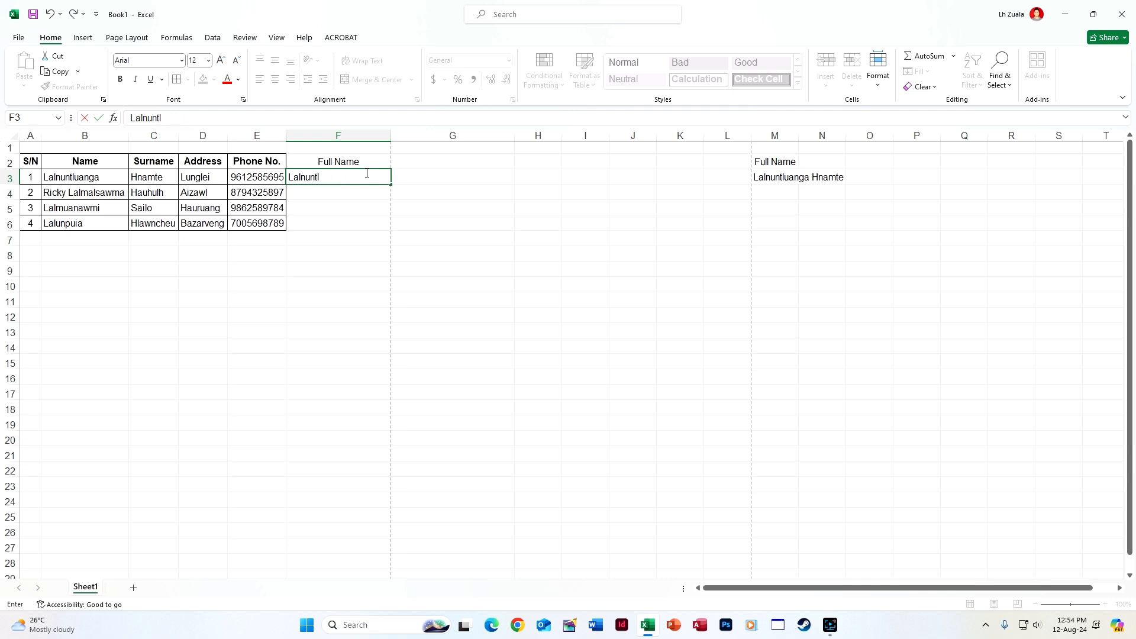
key("Return")
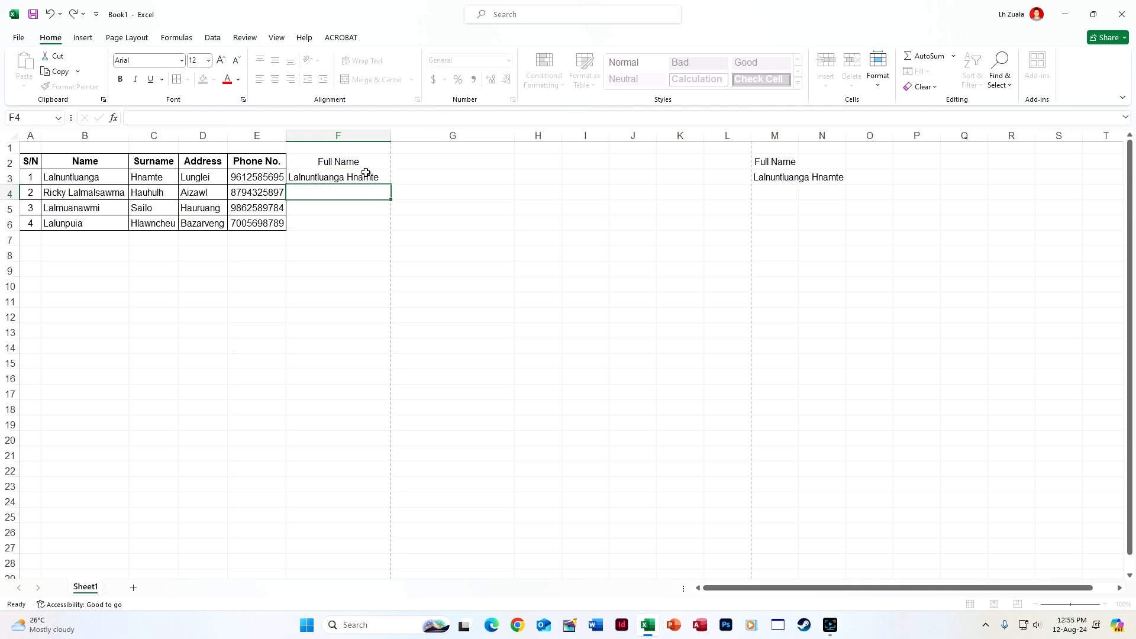
key("ctrl+e")
double_click(394, 140)
left_click_drag(367, 161, 578, 230)
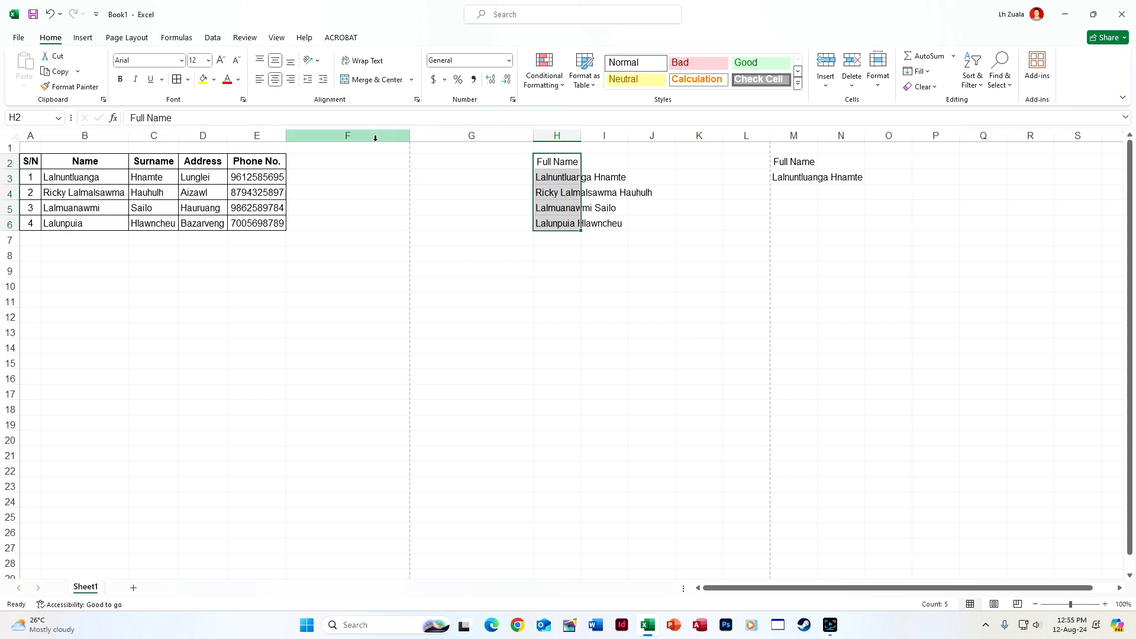
Clear the Full Name helper columns G–R and delete the empty columns G–P
left_click_drag(471, 135, 1018, 136)
key("Delete")
left_click(500, 315)
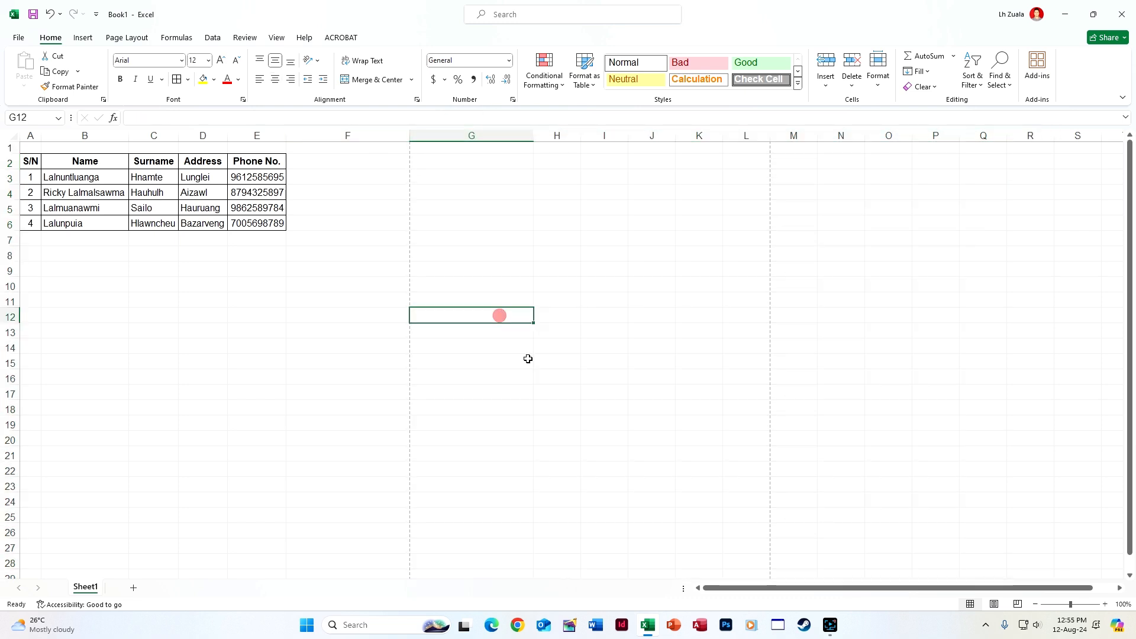
left_click_drag(472, 135, 917, 142)
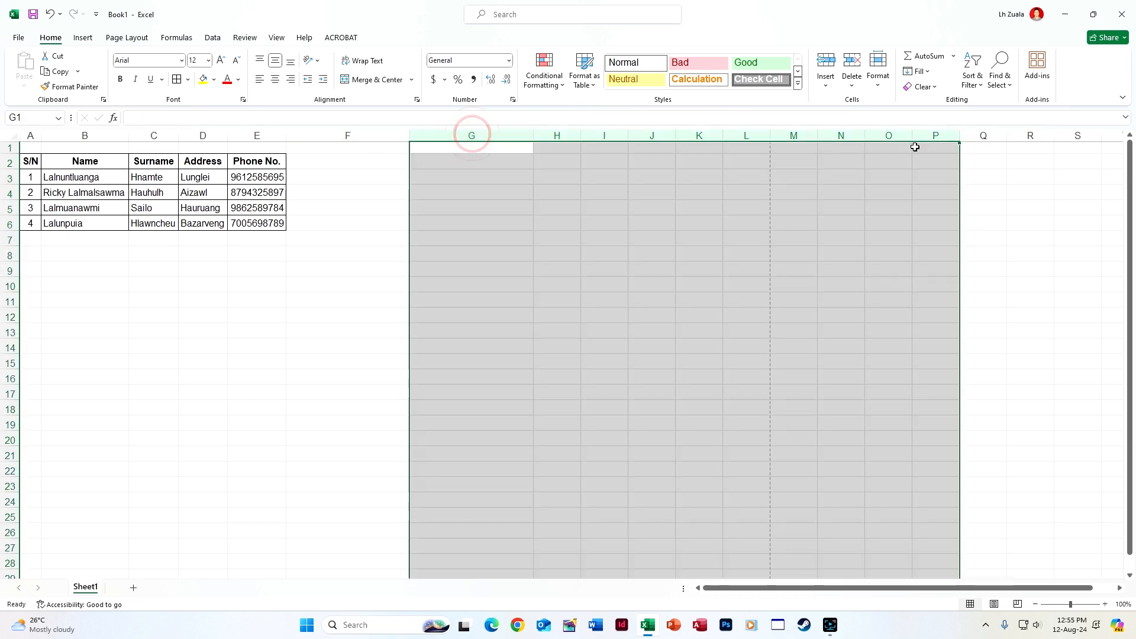
right_click(913, 140)
left_click(951, 271)
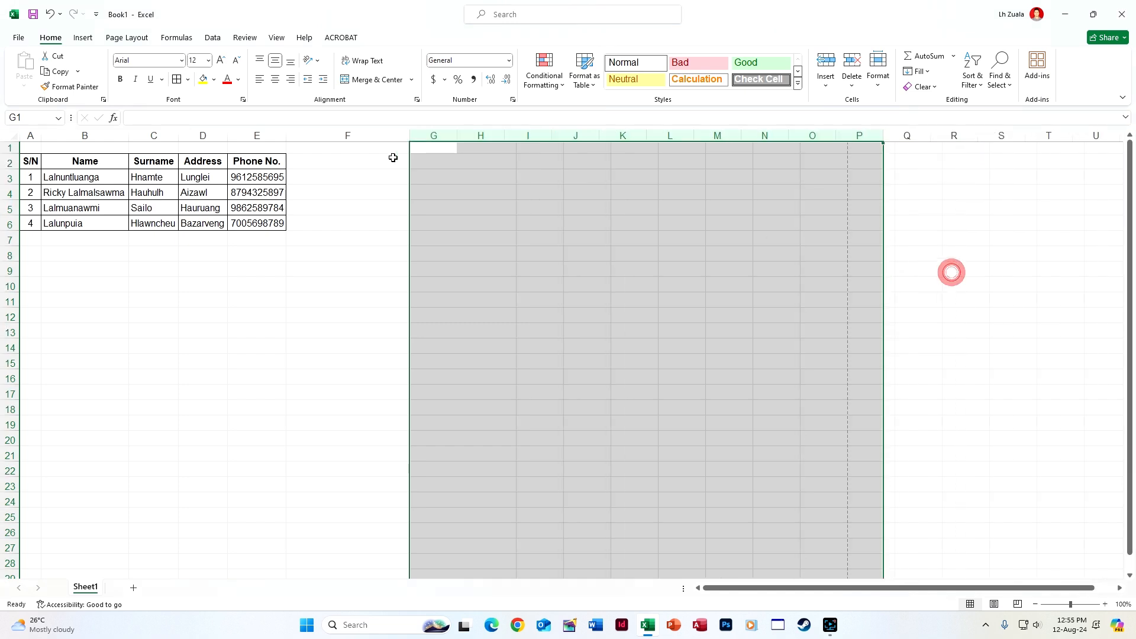
left_click(509, 172)
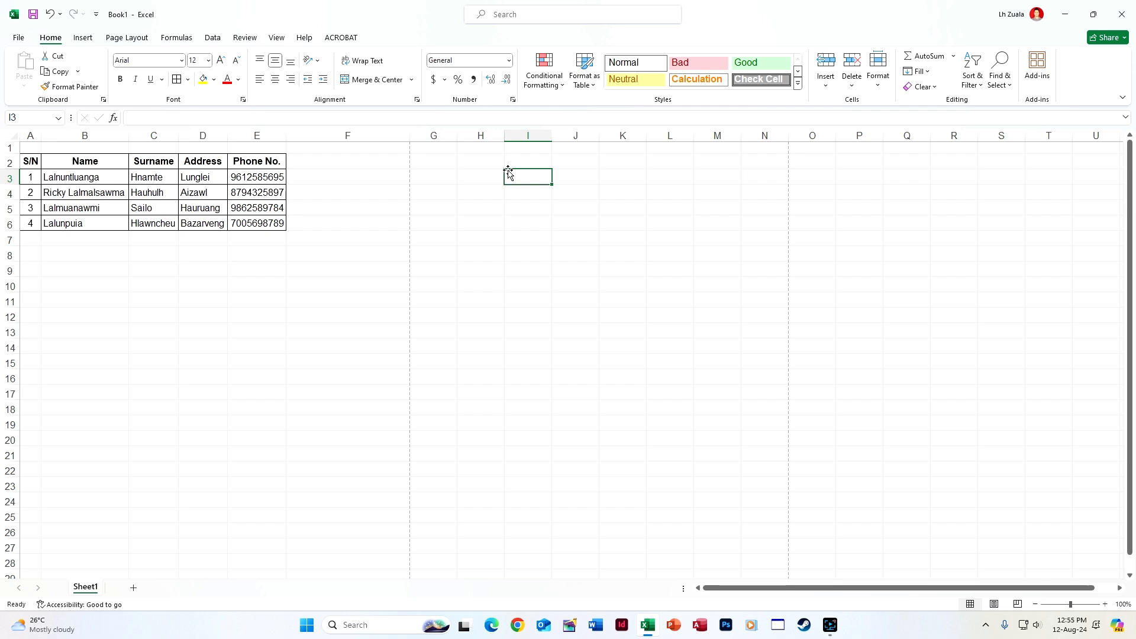
Copy the four names from B3:B6 and paste them as values into J3:J6
left_click_drag(90, 177, 93, 223)
key("ctrl+c")
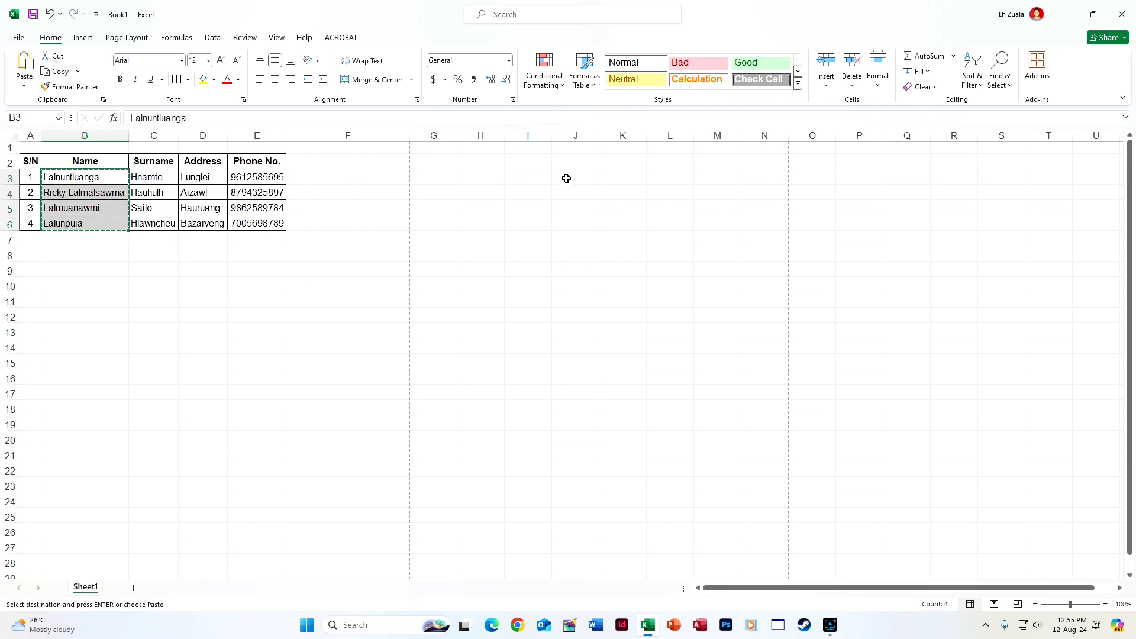
left_click(566, 177)
key("ctrl+v")
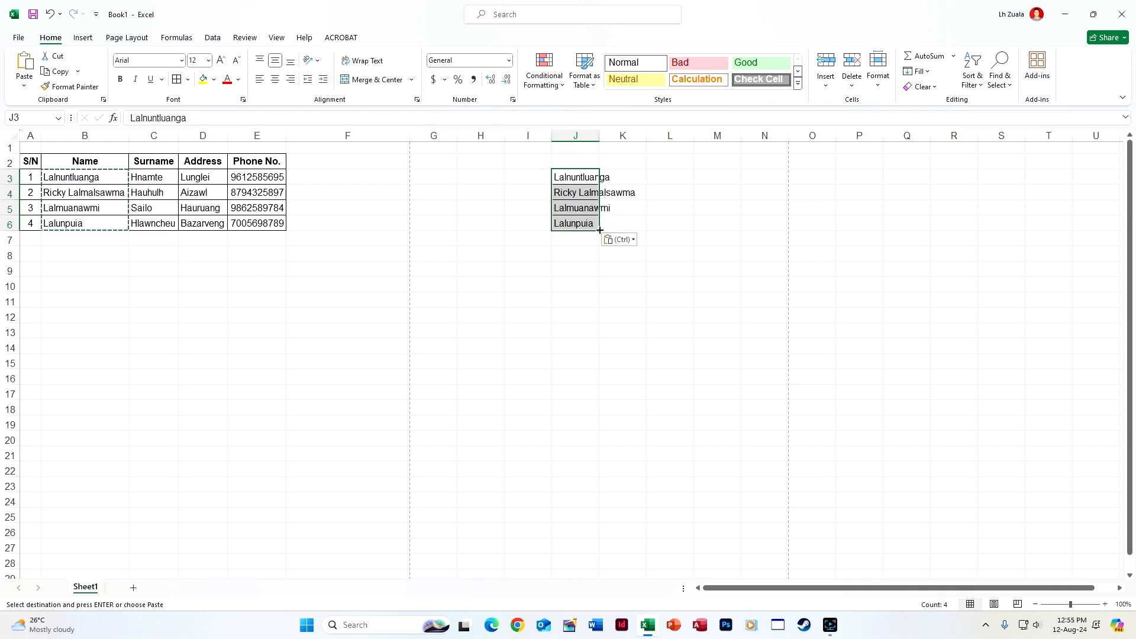
key("ctrl+z")
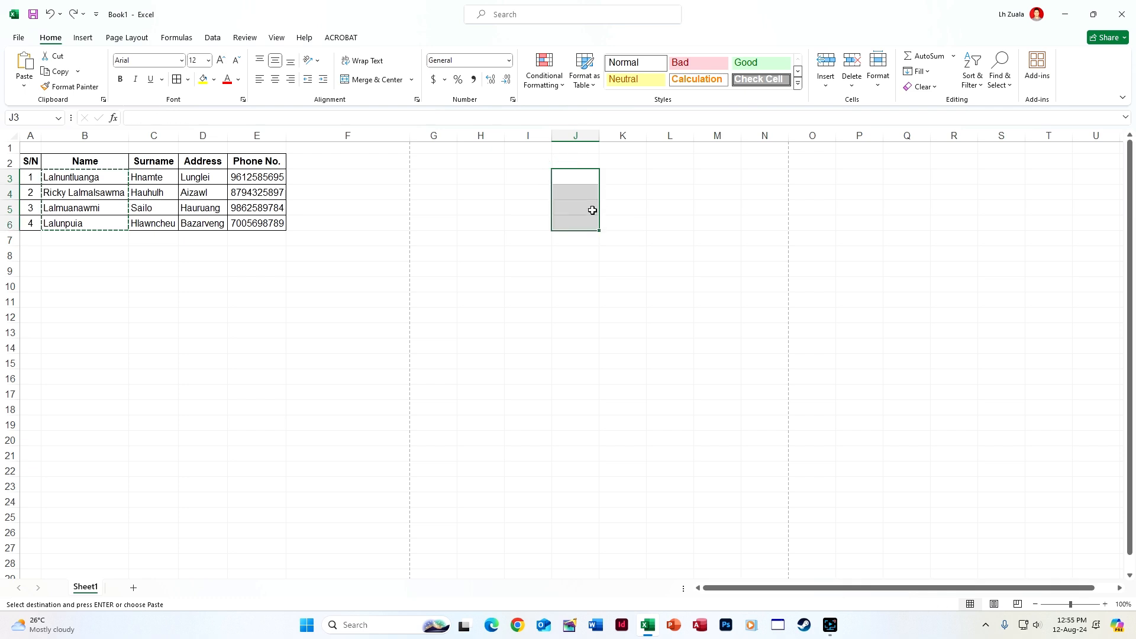
left_click(585, 179)
key("ctrl+v")
left_click(597, 282)
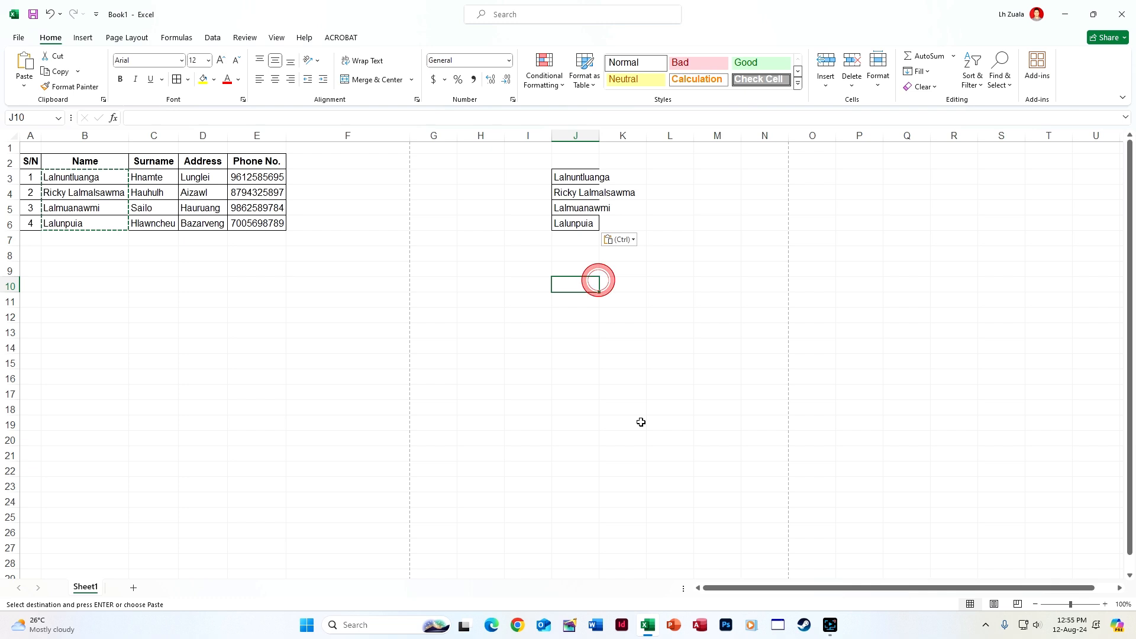
key("ctrl+z")
right_click(579, 172)
left_click(571, 171)
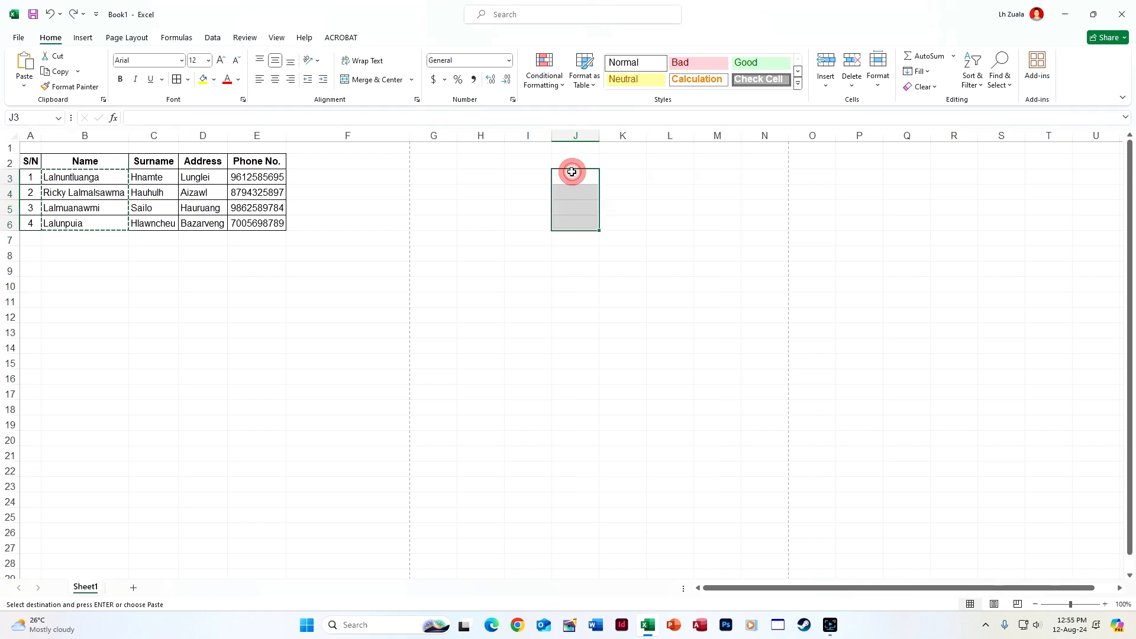
right_click(571, 171)
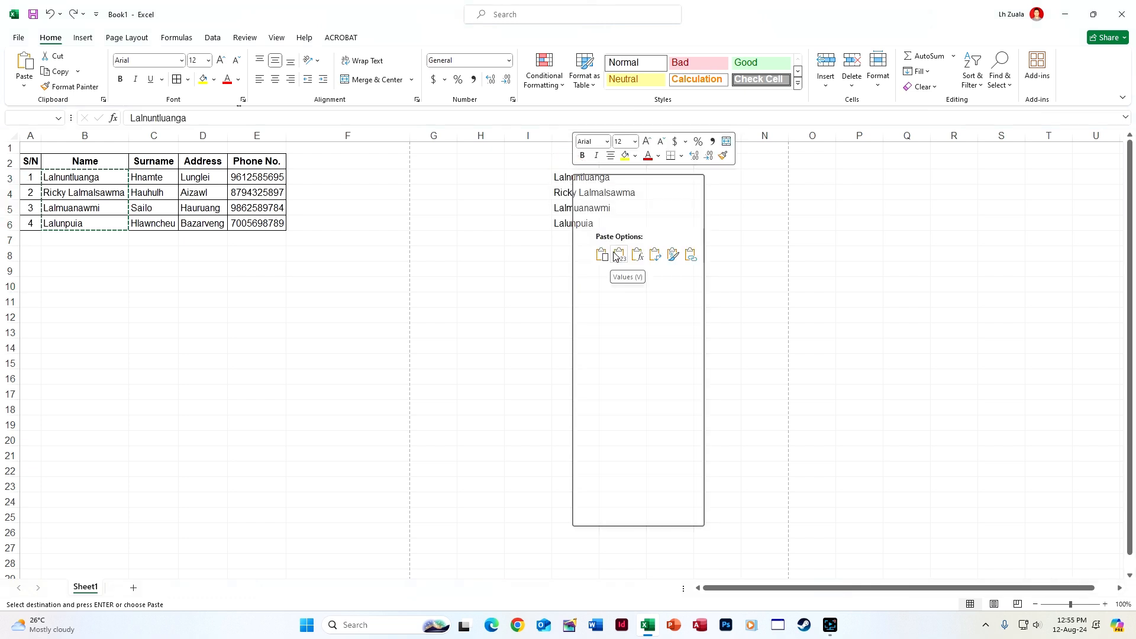
left_click(615, 254)
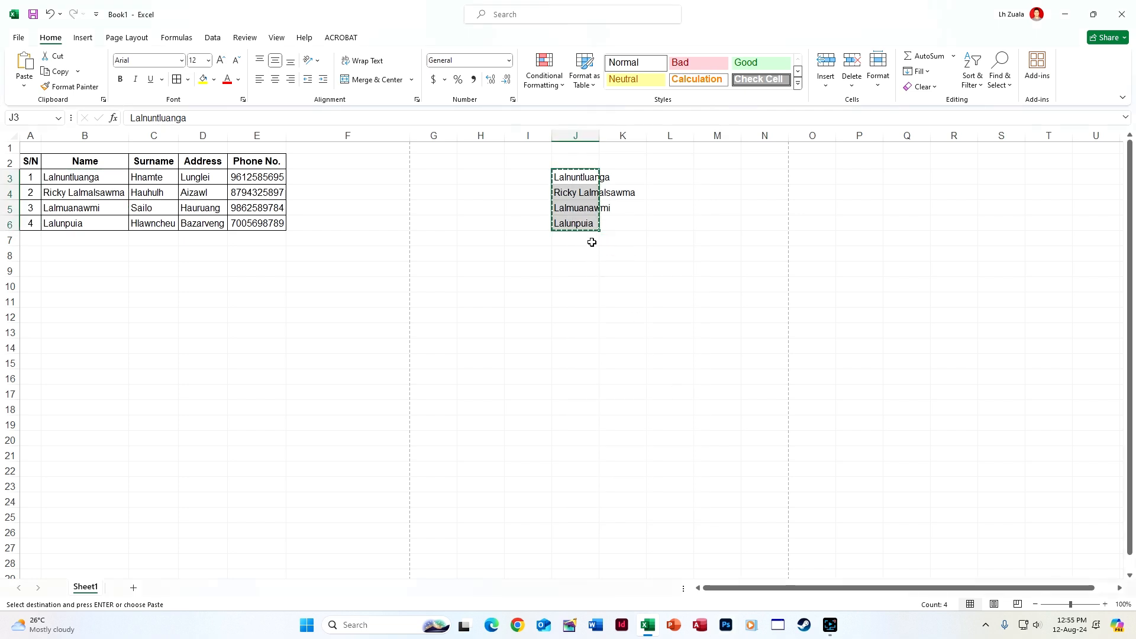
Repeat the four names down column J to J34 and autofit column J
left_click(591, 242)
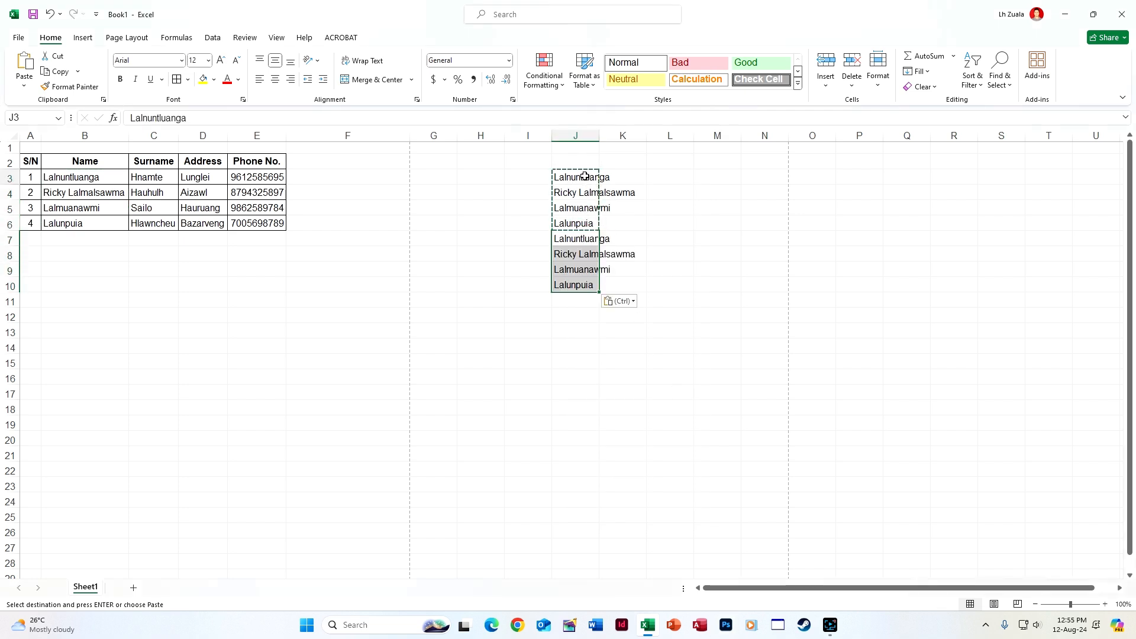
left_click(586, 297)
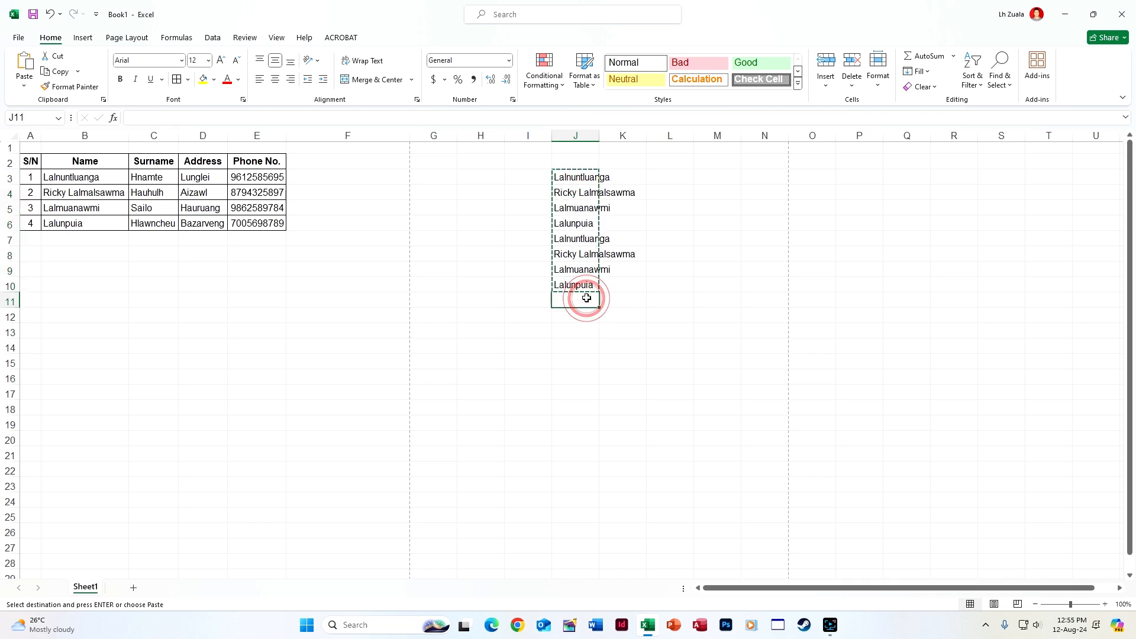
left_click_drag(585, 178, 582, 405)
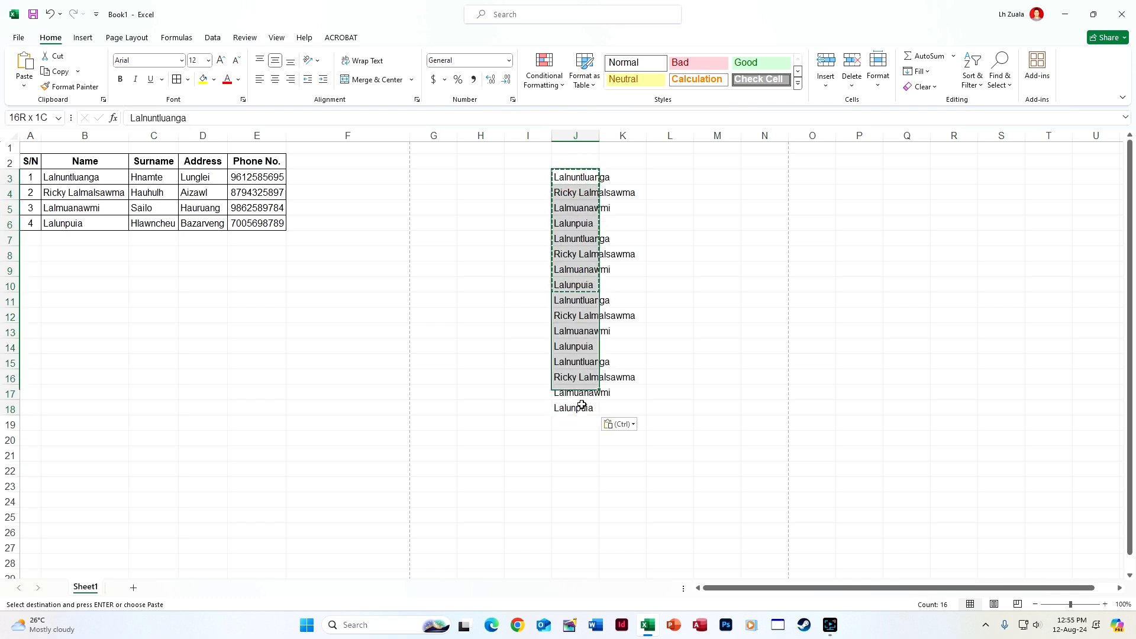
key("ctrl+c")
left_click(578, 423)
key("ctrl+v")
scroll(580, 418, "down", 4)
left_click(669, 390)
scroll(676, 178, "up", 4)
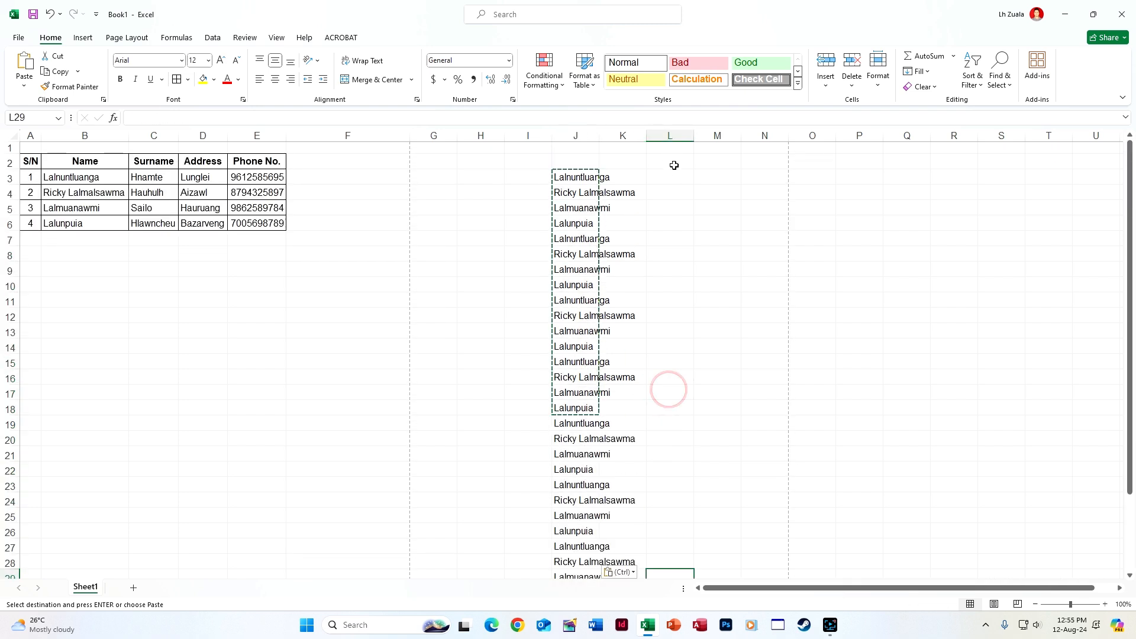
double_click(599, 135)
left_click(666, 177)
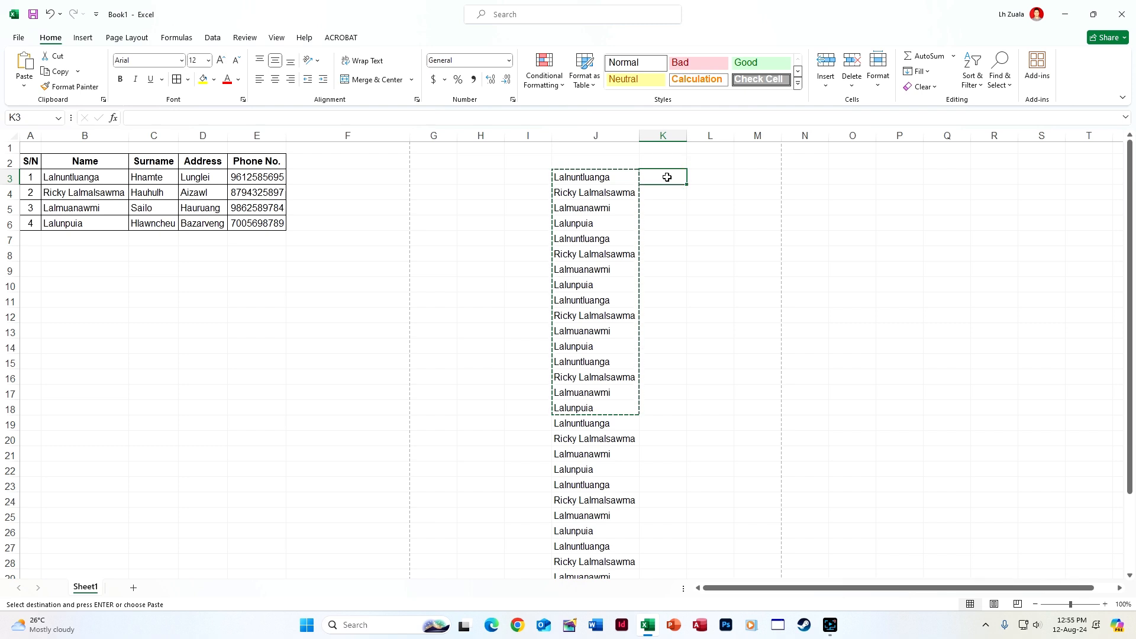
Enter Director in K3 and LDC in K14
type("Director")
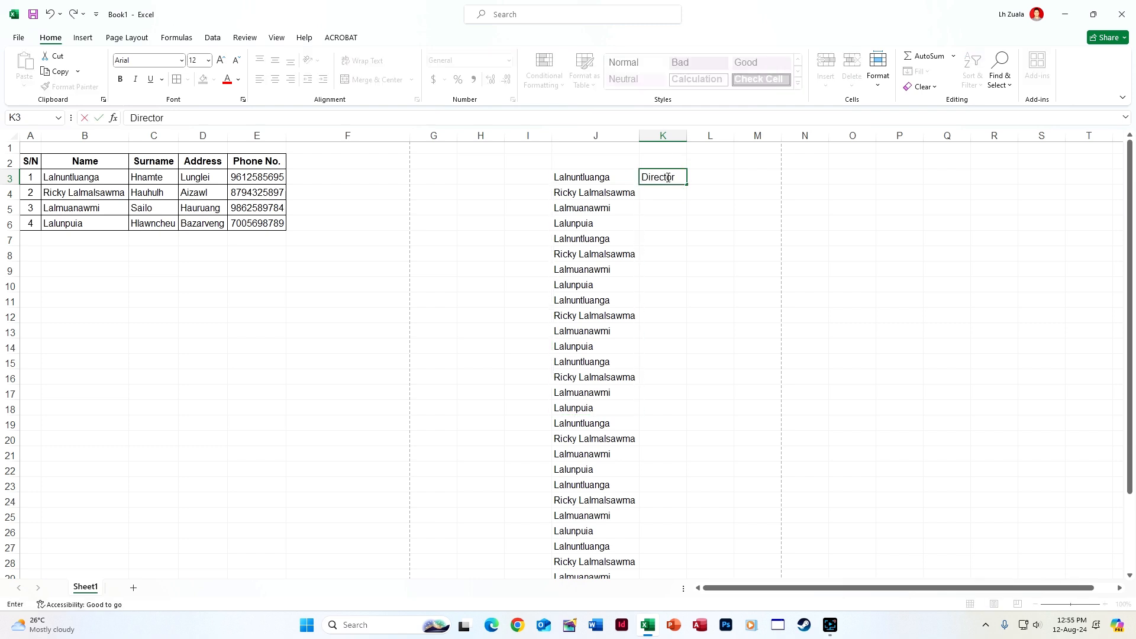
key("Return")
key("Down")
key("Down")
key("Down")
key("Down")
key("Down")
key("Down")
key("Down")
key("Down")
key("Down")
key("Down")
type("L")
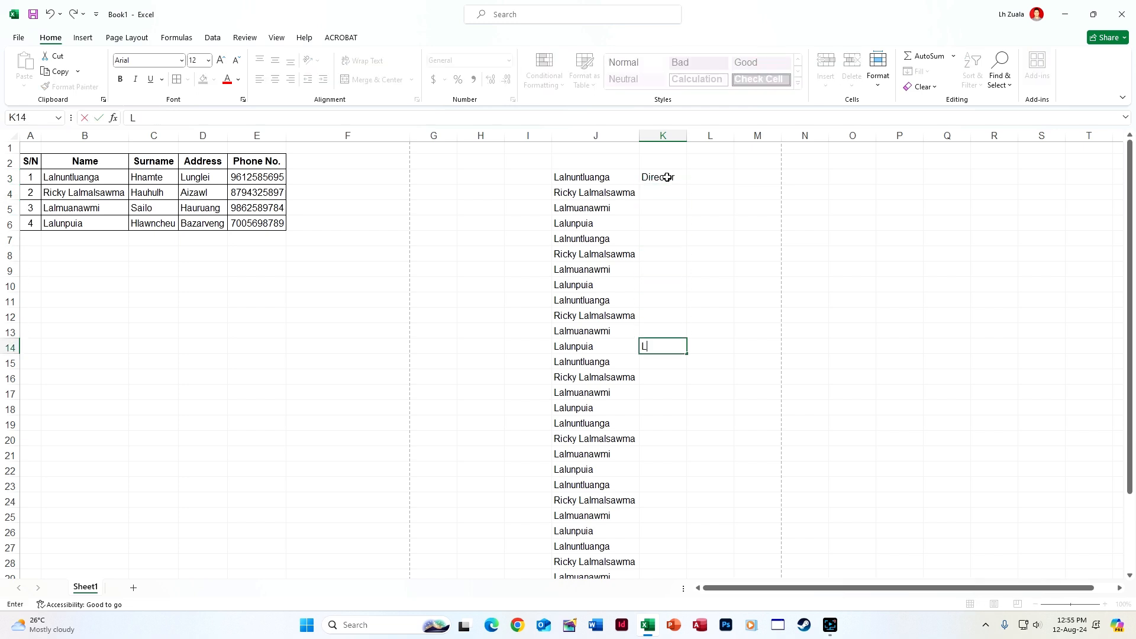
key("Return")
key("Down")
key("Down")
key("Down")
key("Down")
key("Down")
key("Down")
key("Down")
key("Down")
key("Down")
key("Down")
key("Down")
key("Down")
key("Down")
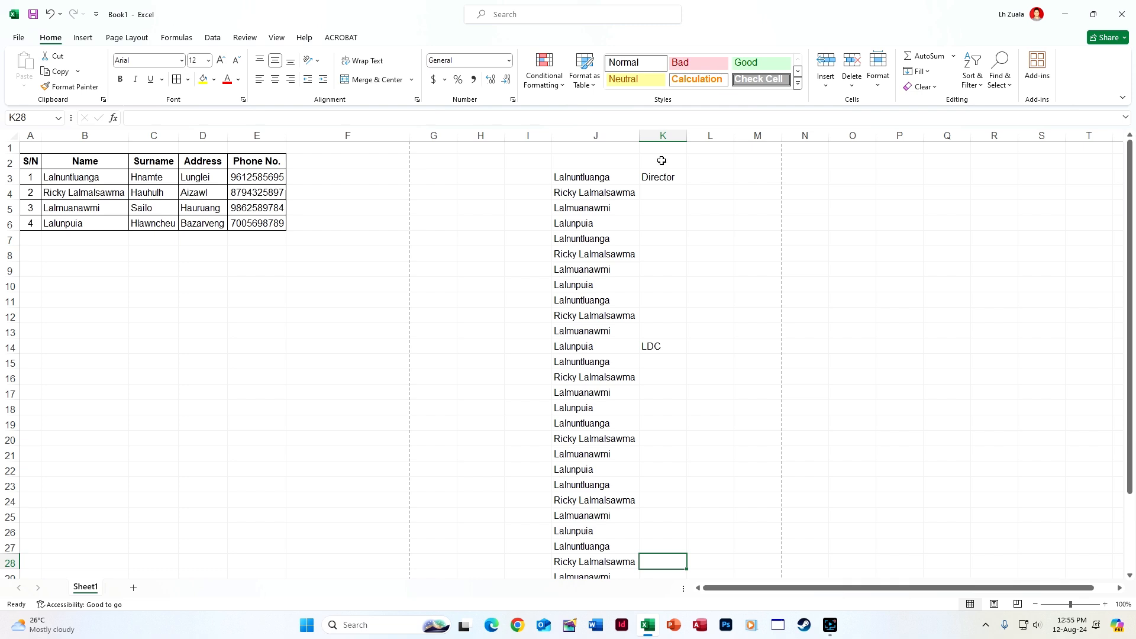
Enter Assistant Grade in K23 and Peon in K29
scroll(667, 177, "down", 5)
left_click(662, 259)
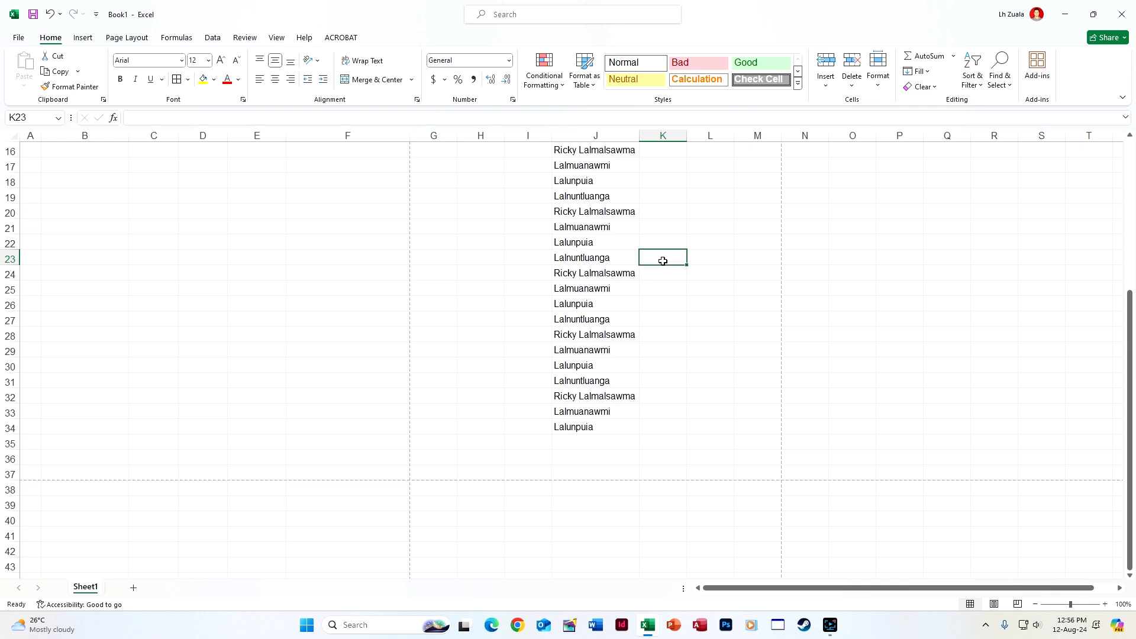
type("Assistant Grade")
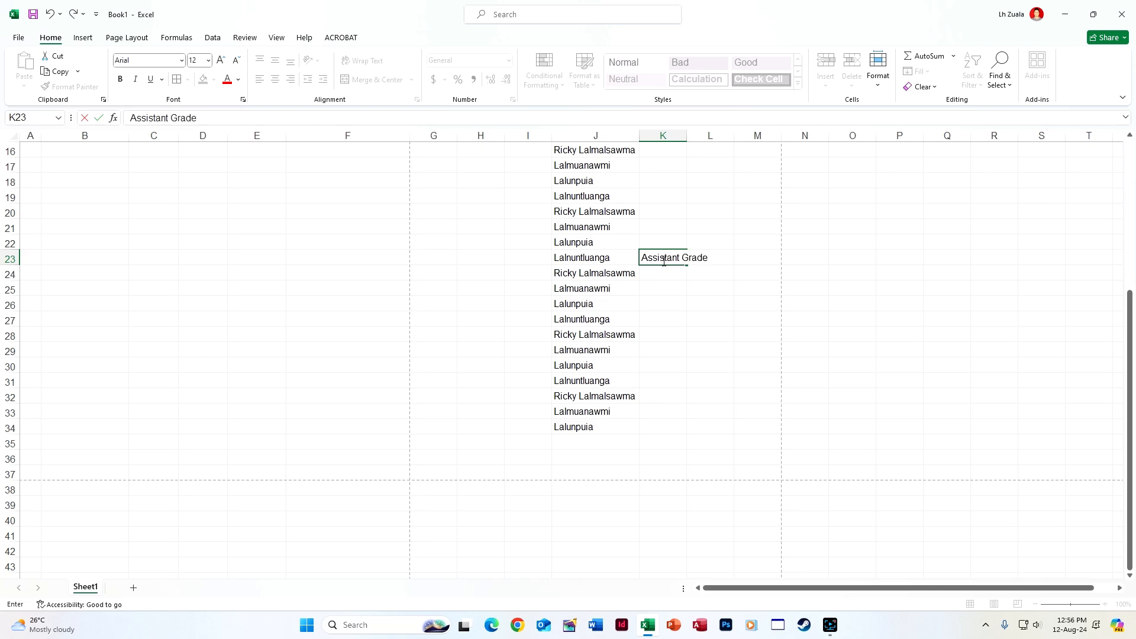
key("Return")
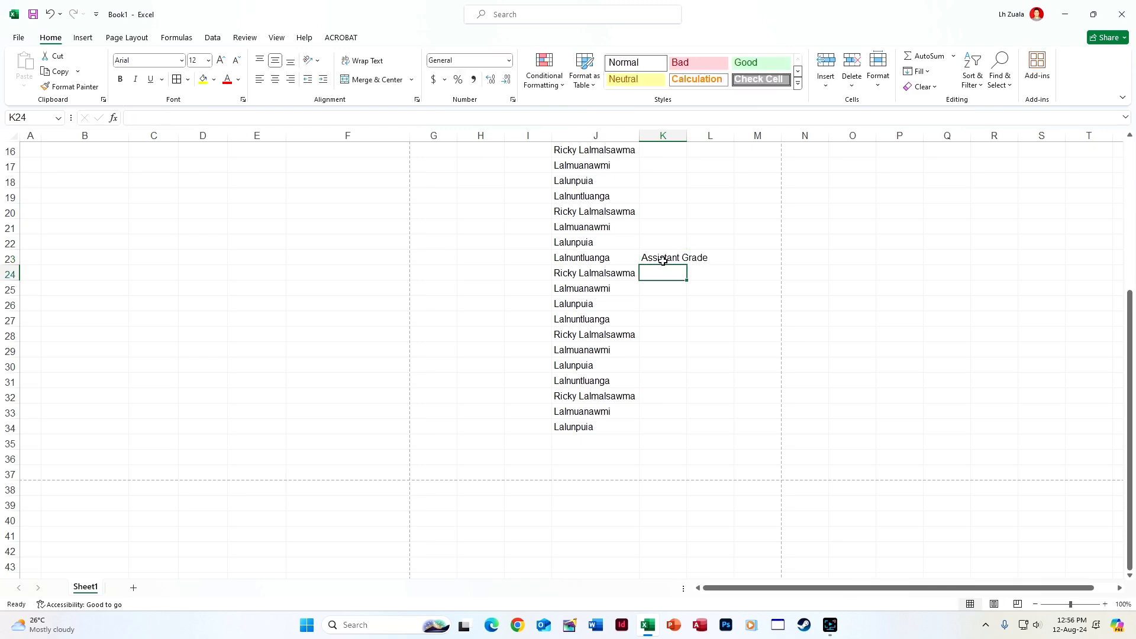
scroll(659, 261, "up", 5)
scroll(659, 342, "down", 4)
left_click(660, 394)
type("Peon")
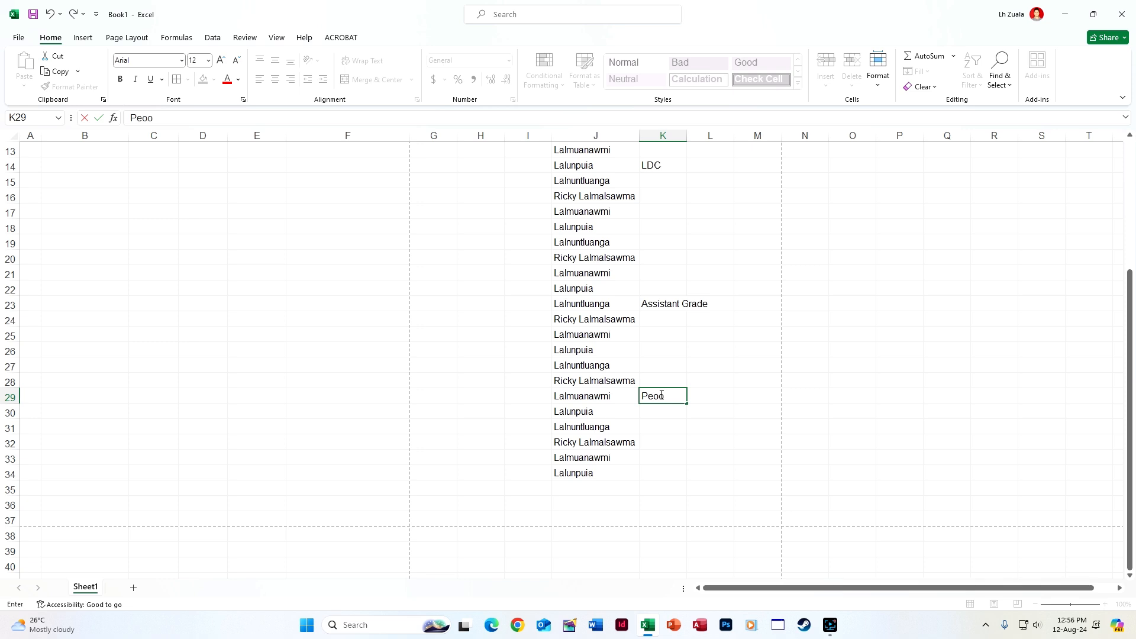
key("Return")
scroll(672, 377, "up", 4)
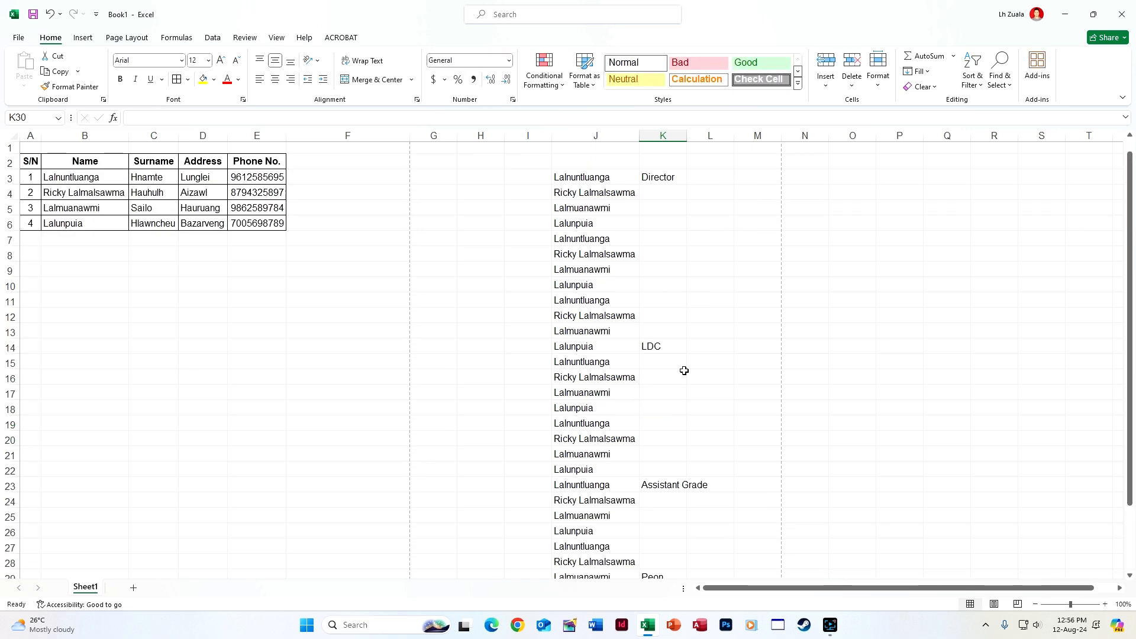
Autofit column K, then fill Director down K4:K13 and LDC down K15:K22, undoing both
left_click_drag(683, 135, 683, 135)
double_click(683, 135)
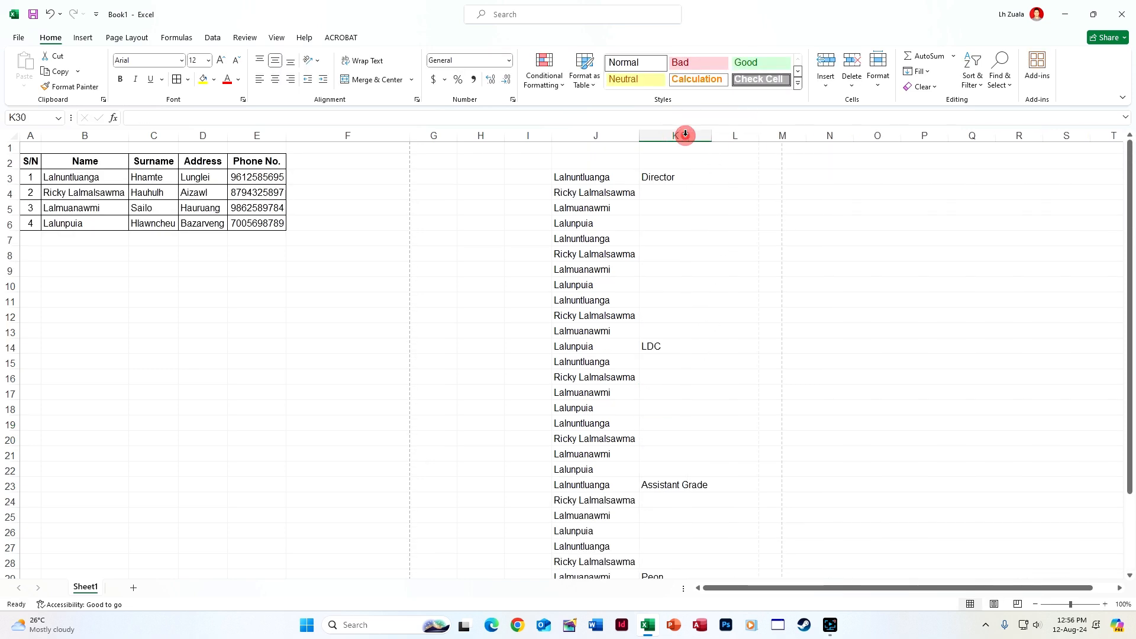
left_click(675, 178)
left_click(683, 331, "shift")
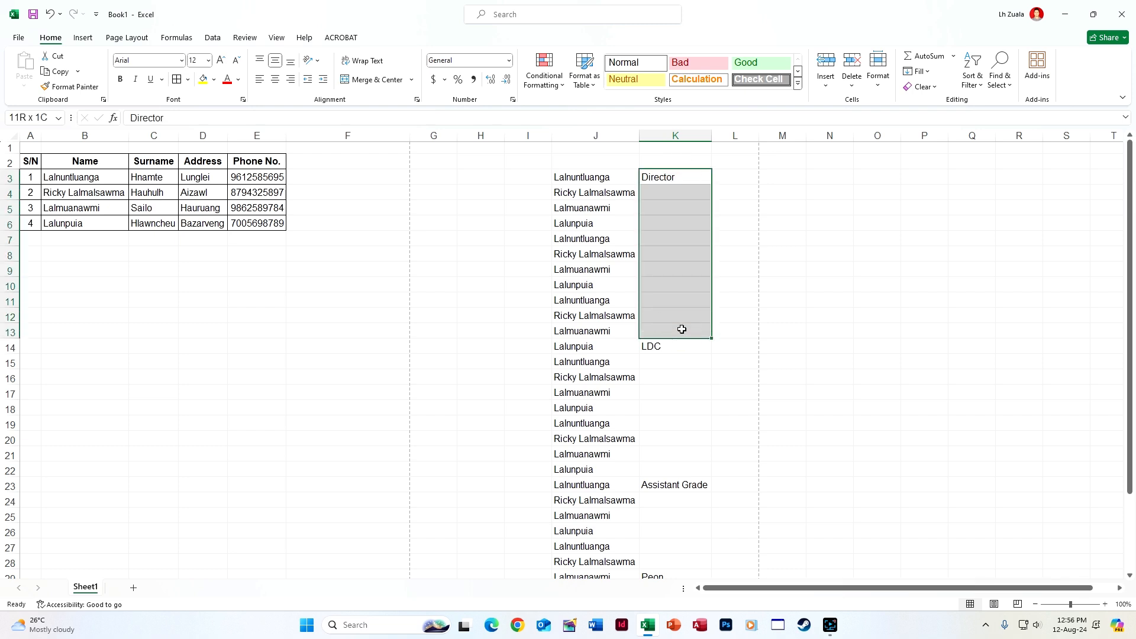
key("ctrl+d")
key("ctrl+z")
left_click(665, 346)
left_click(666, 467, "shift")
key("ctrl+d")
key("ctrl+z")
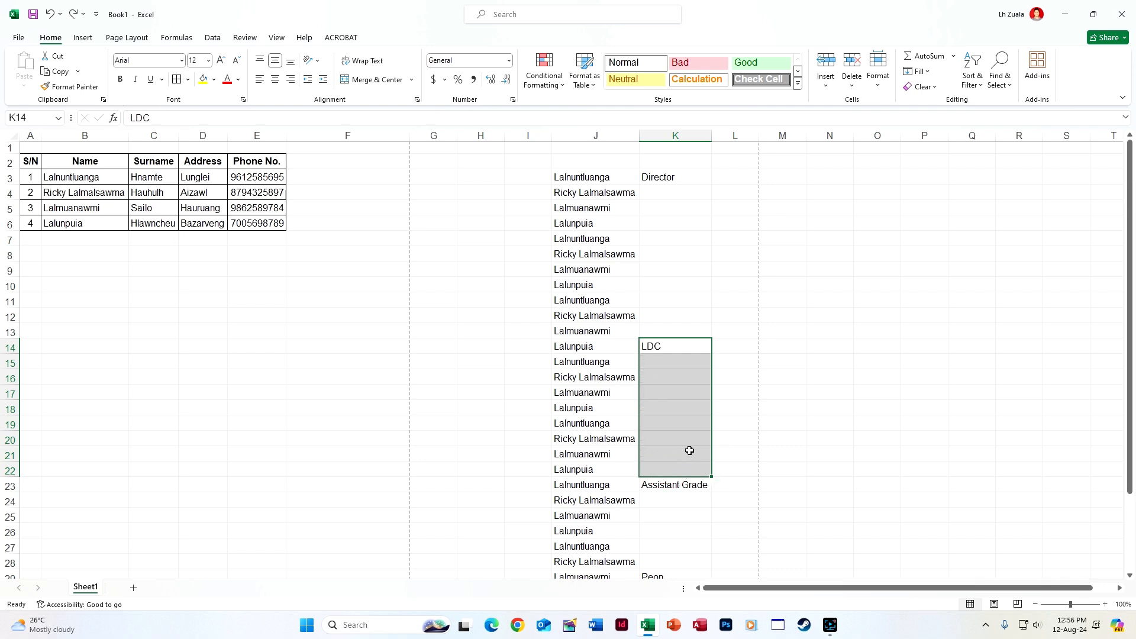
Paste Assistant Grade into K24:K28, then undo the paste
left_click(680, 491)
scroll(679, 494, "down", 3)
key("ctrl+c")
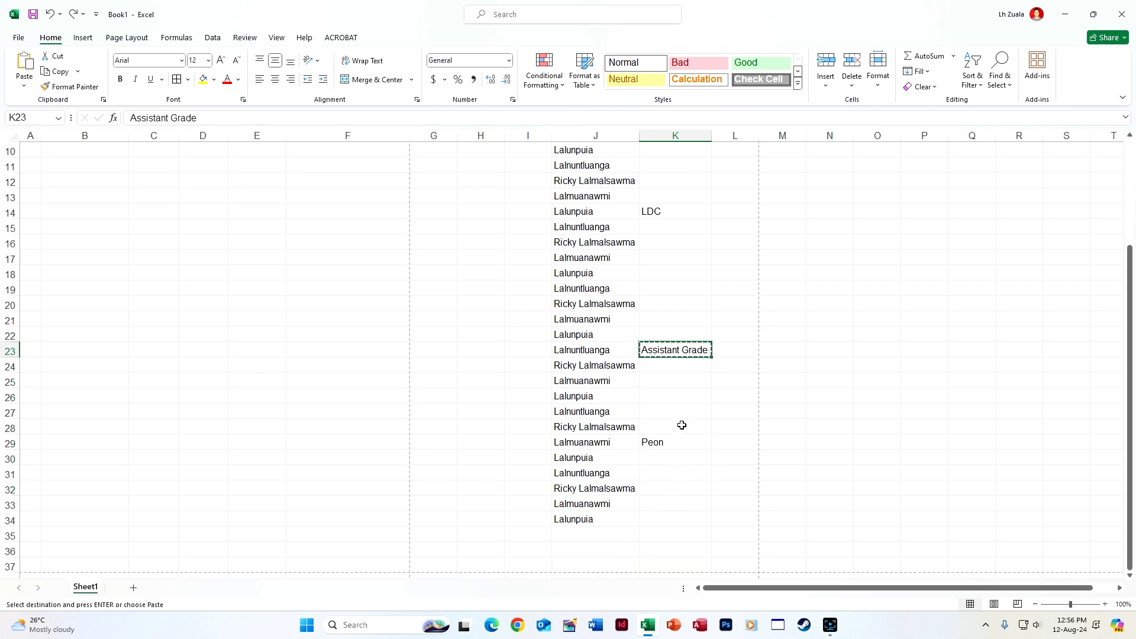
left_click(667, 432, "shift")
key("ctrl+v")
key("Escape")
key("ctrl+z")
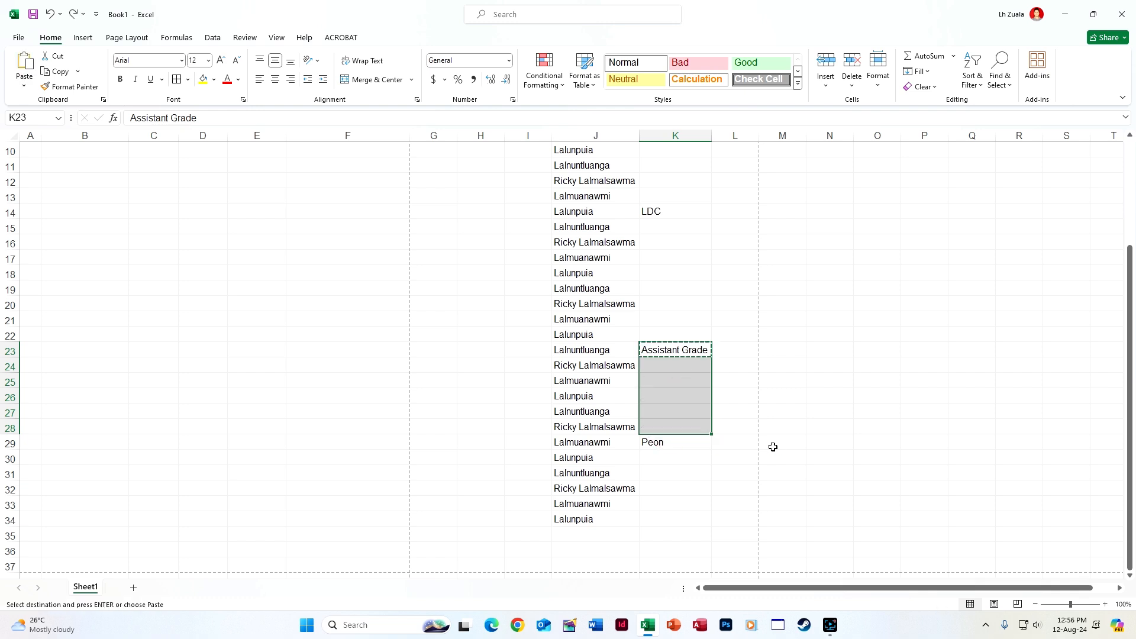
left_click(670, 426)
scroll(692, 217, "up", 3)
Select K3:K34 and open the Find & Select menu
left_click(670, 176)
scroll(692, 408, "down", 6)
left_click(672, 379, "shift")
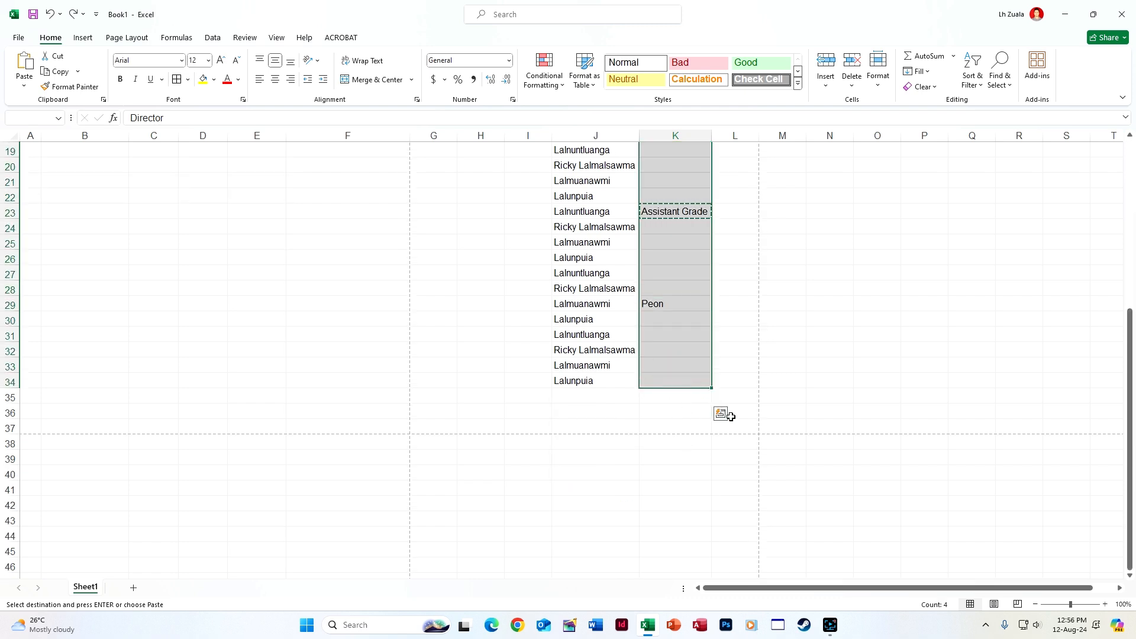
left_click(997, 90)
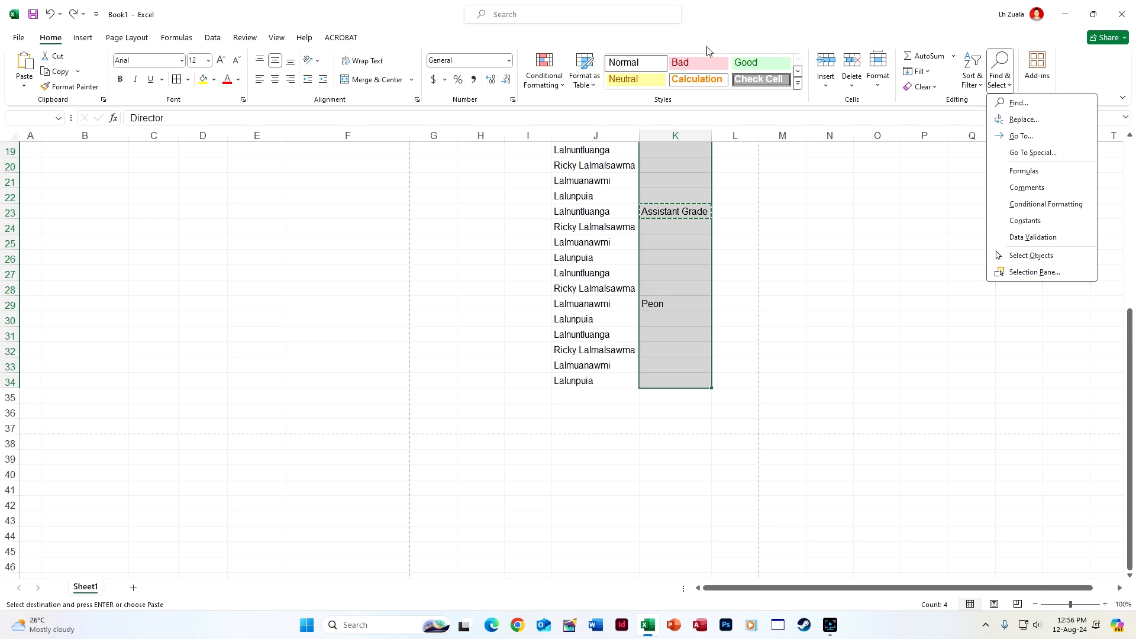
Select only the blanks in K3:K34 and fill them all with =K3 using Ctrl+Enter
left_click(1046, 152)
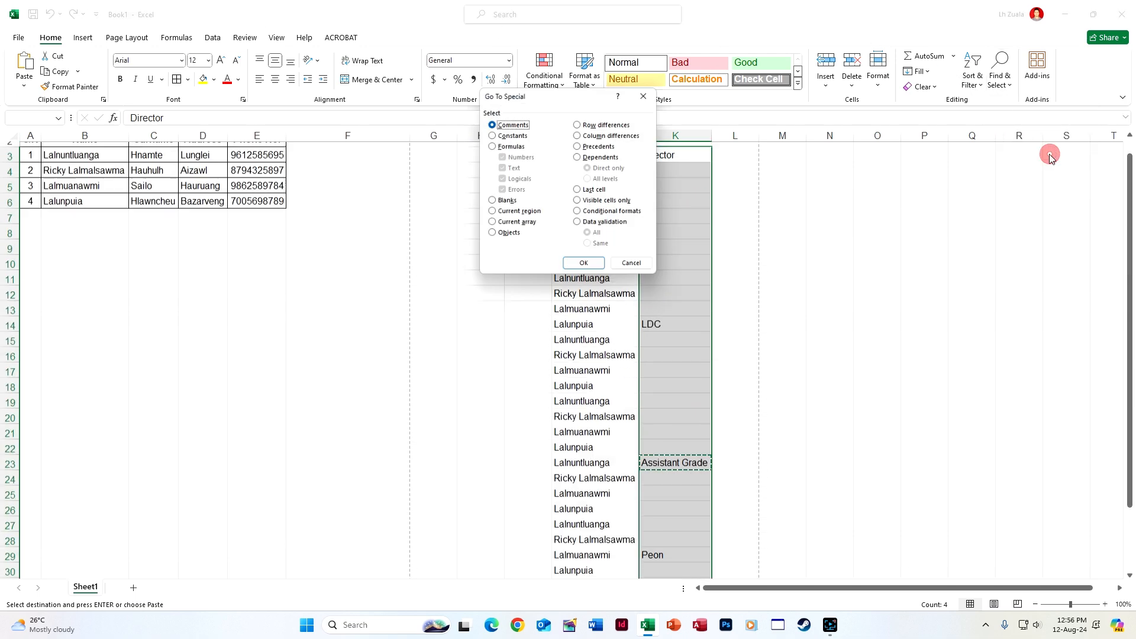
left_click(491, 202)
left_click(586, 268)
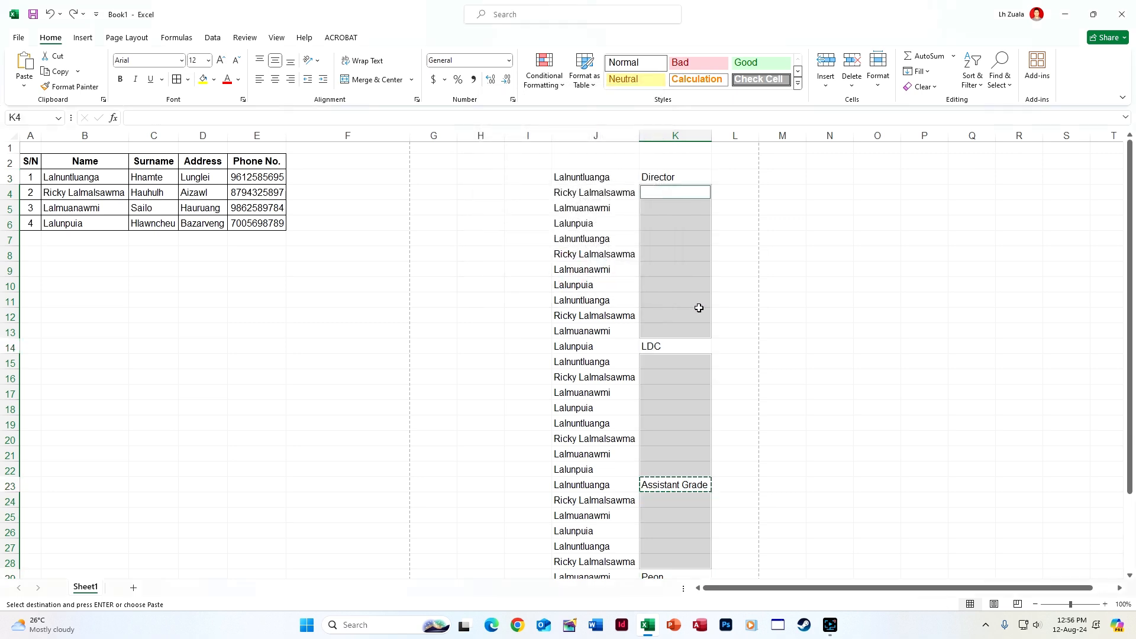
type("=")
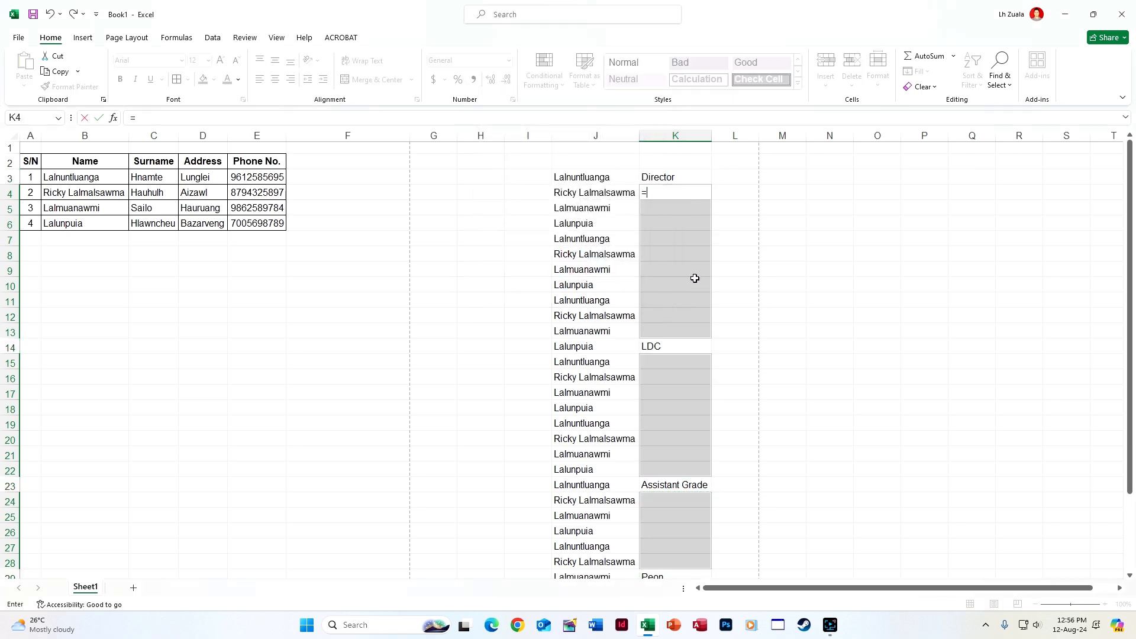
left_click(682, 174)
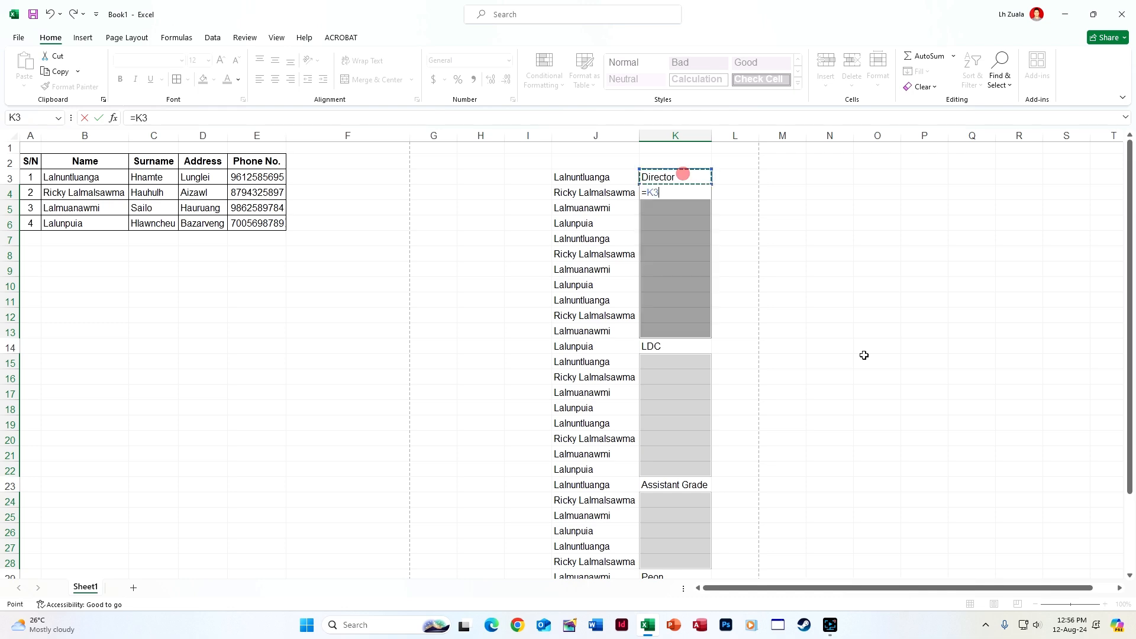
key("ctrl+Return")
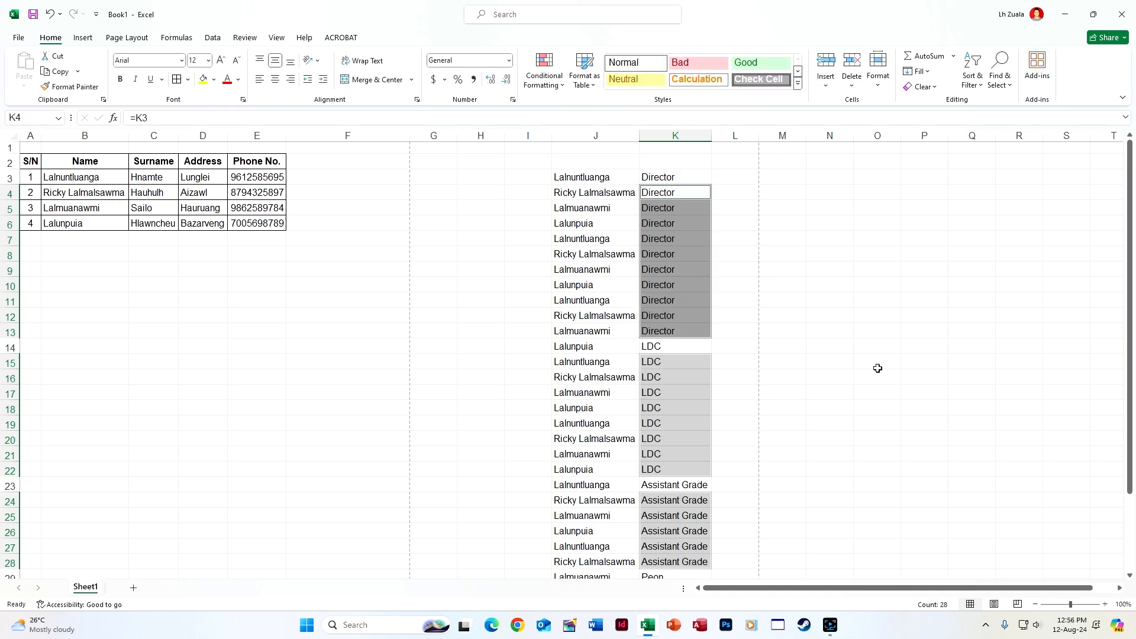
Check K4's filled formula, then clear the contents of columns J through L
scroll(654, 370, "down", 6)
left_click(705, 376)
scroll(705, 378, "up", 6)
scroll(692, 410, "down", 4)
scroll(690, 413, "up", 4)
left_click(674, 182)
left_click(673, 191)
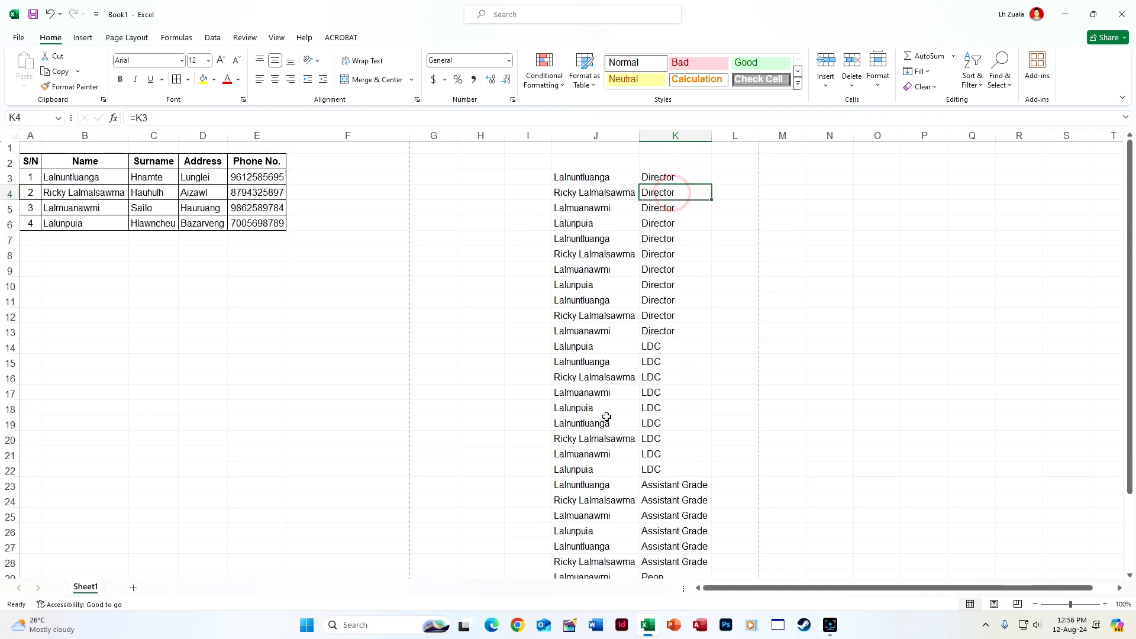
double_click(686, 197)
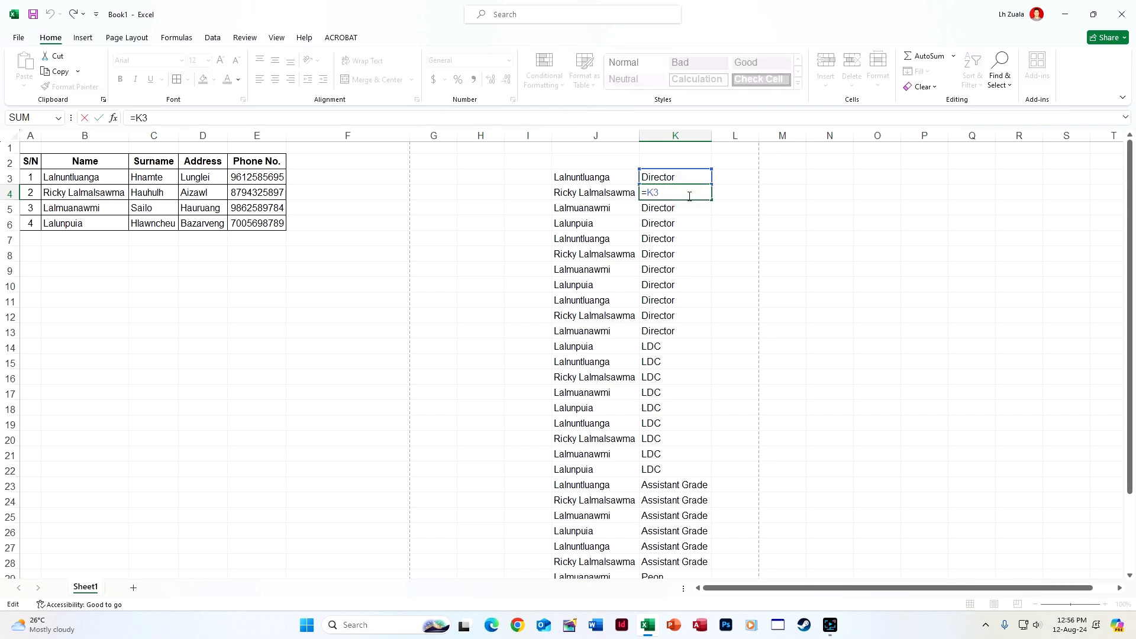
key("Return")
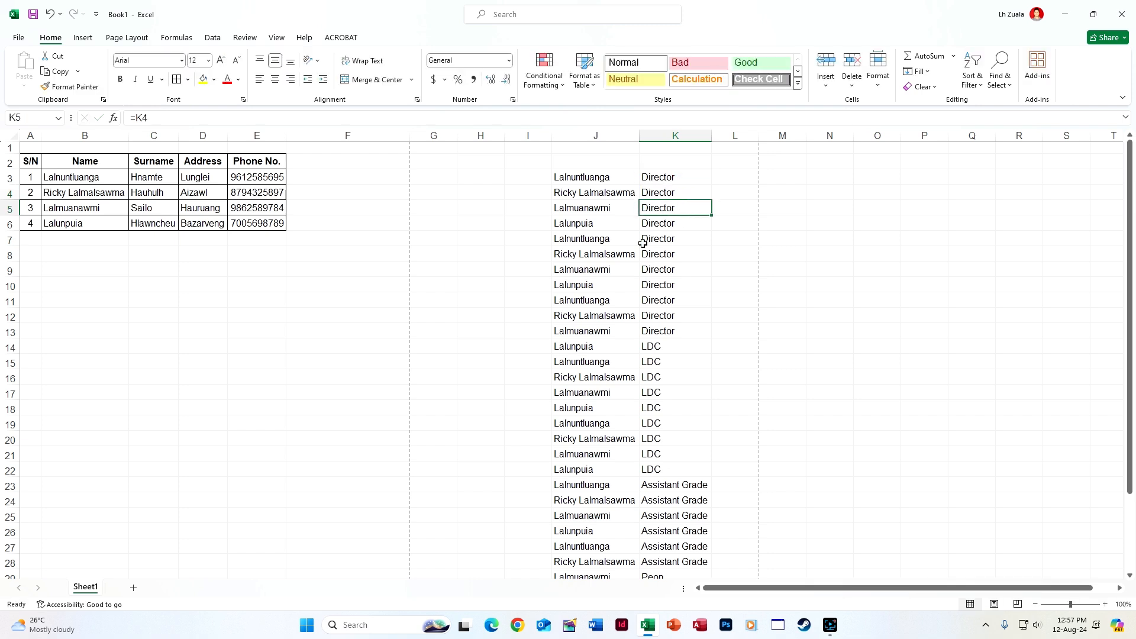
left_click_drag(580, 137, 712, 147)
key("Delete")
Select columns A–E and apply Clear Rules from Selected Cells under Conditional Formatting
left_click(380, 406)
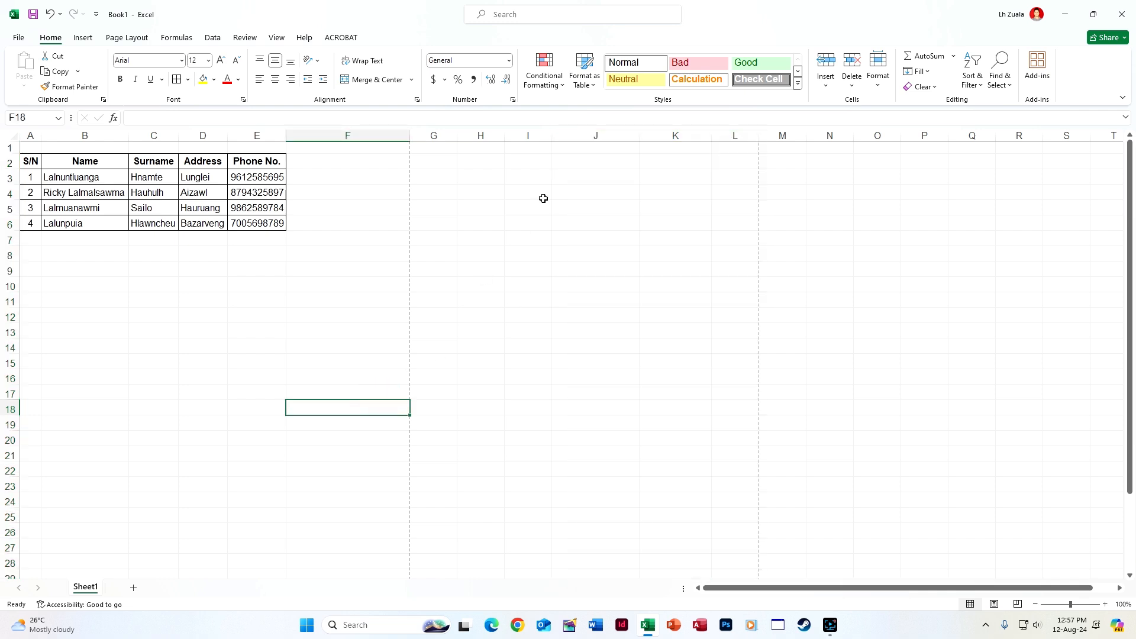
left_click(519, 195)
left_click(29, 135)
left_click_drag(225, 149, 258, 136)
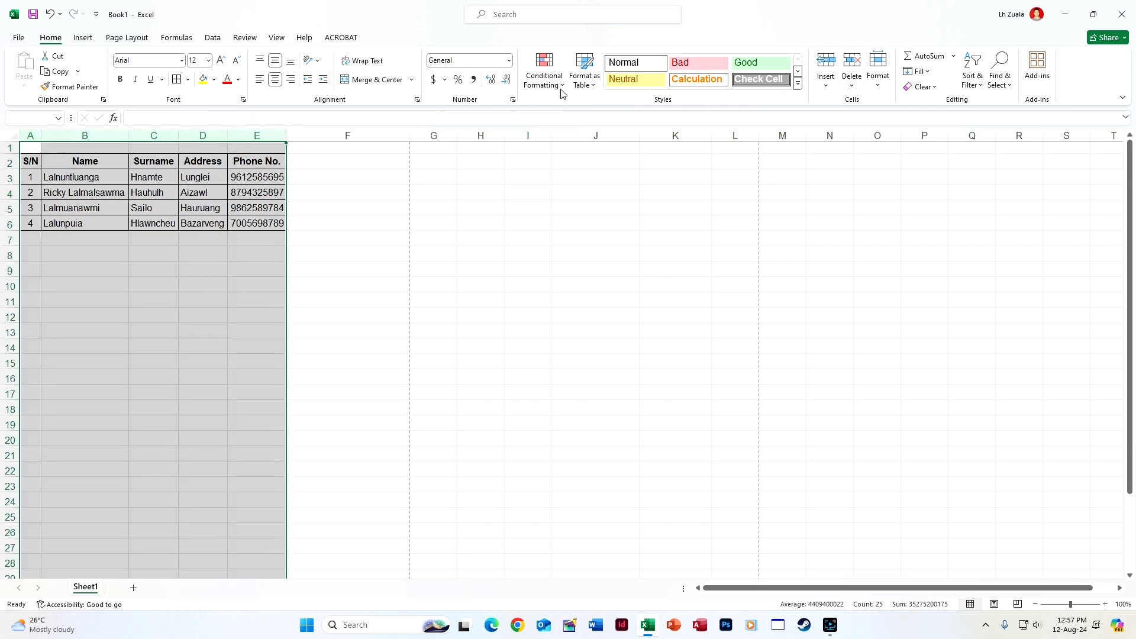
left_click(544, 77)
mouse_move(568, 255)
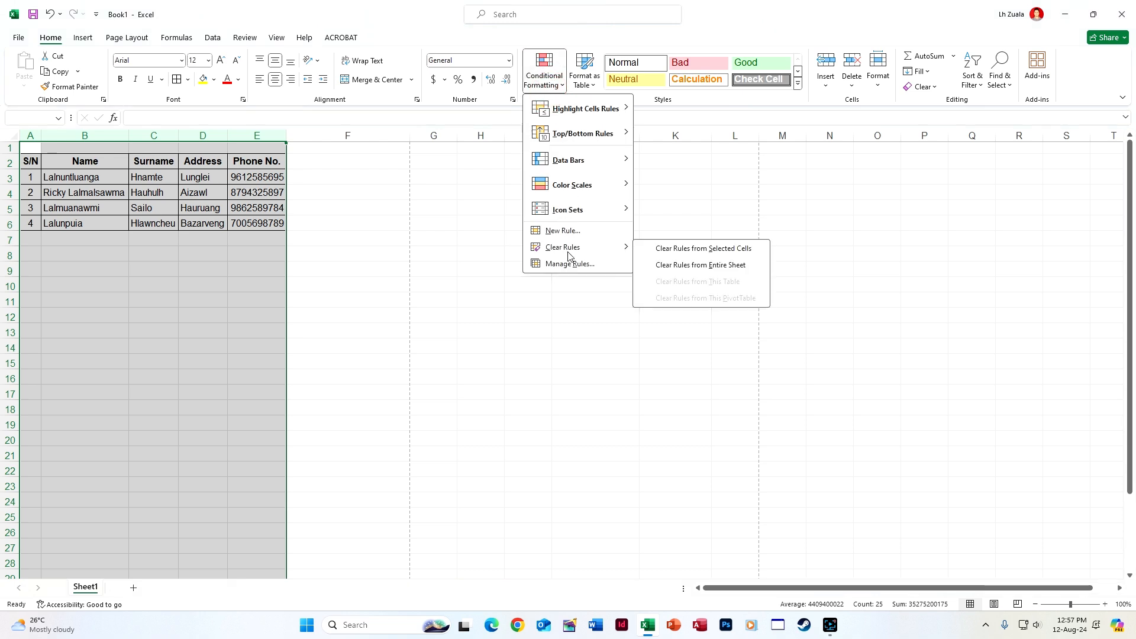
left_click(676, 249)
left_click(530, 377)
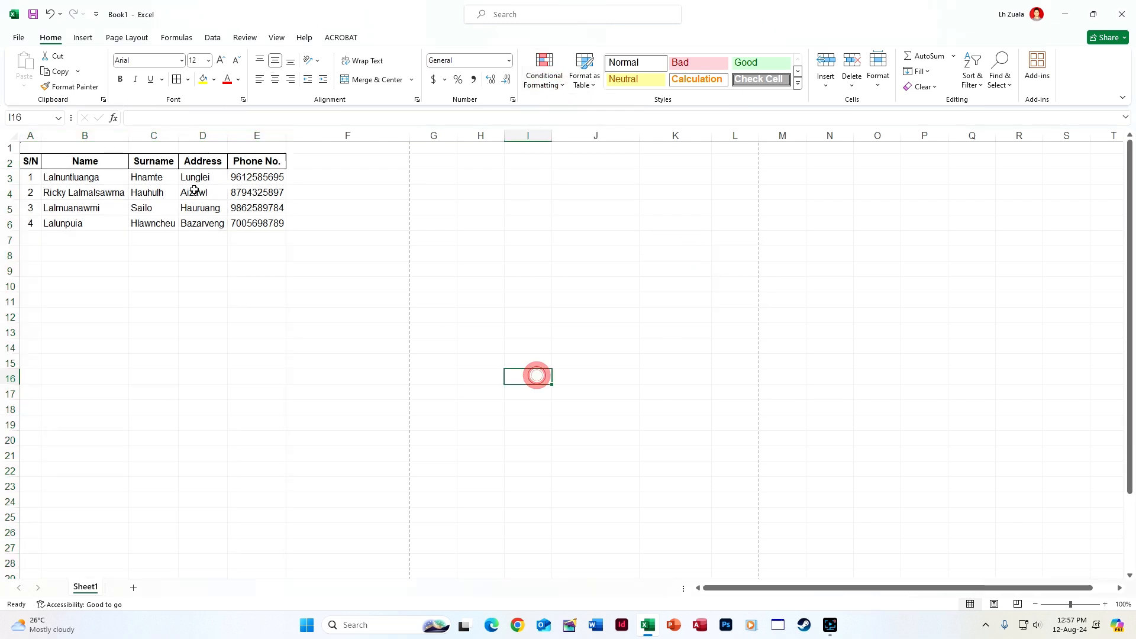
Delete the contact data in B3:E6, leaving only the headers
left_click_drag(44, 163, 260, 162)
left_click(277, 284)
left_click_drag(50, 180, 273, 219)
key("Delete")
left_click(235, 324)
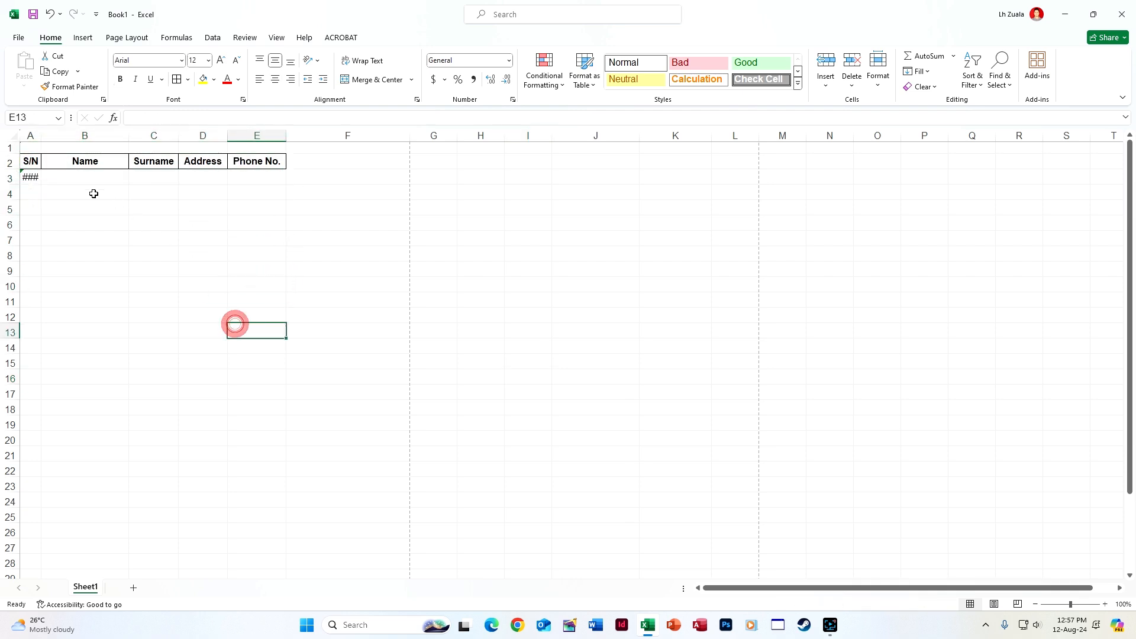
left_click(30, 176)
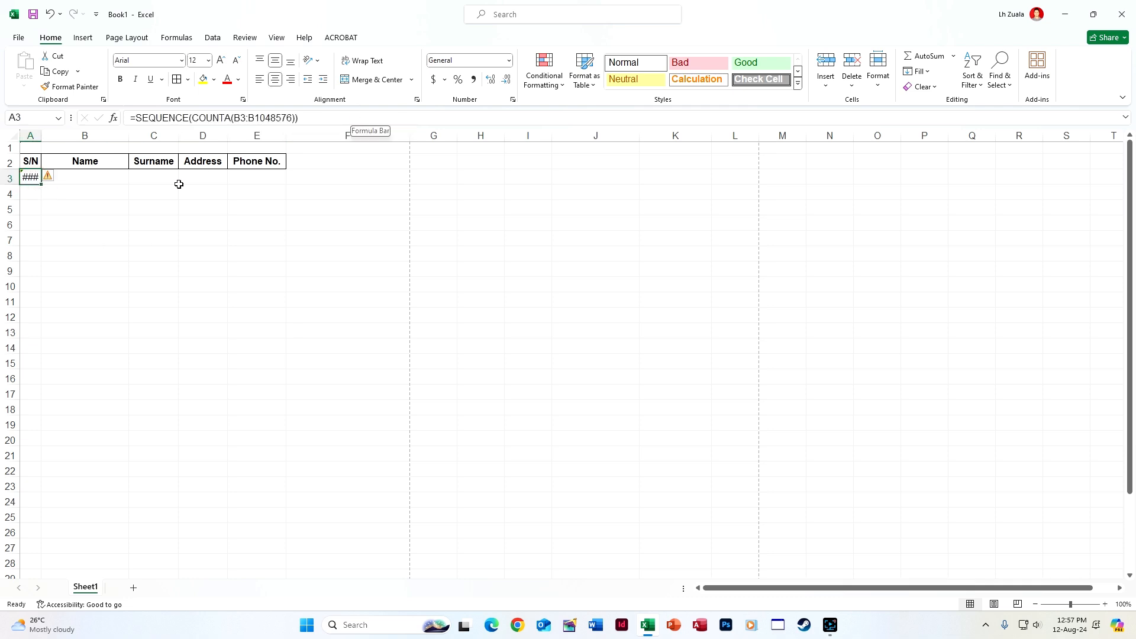
Enter =SEQUENCE(COUNTA(B3:B1048576)) in A3 and accept Excel's suggested correction
type("=seq")
double_click(66, 197)
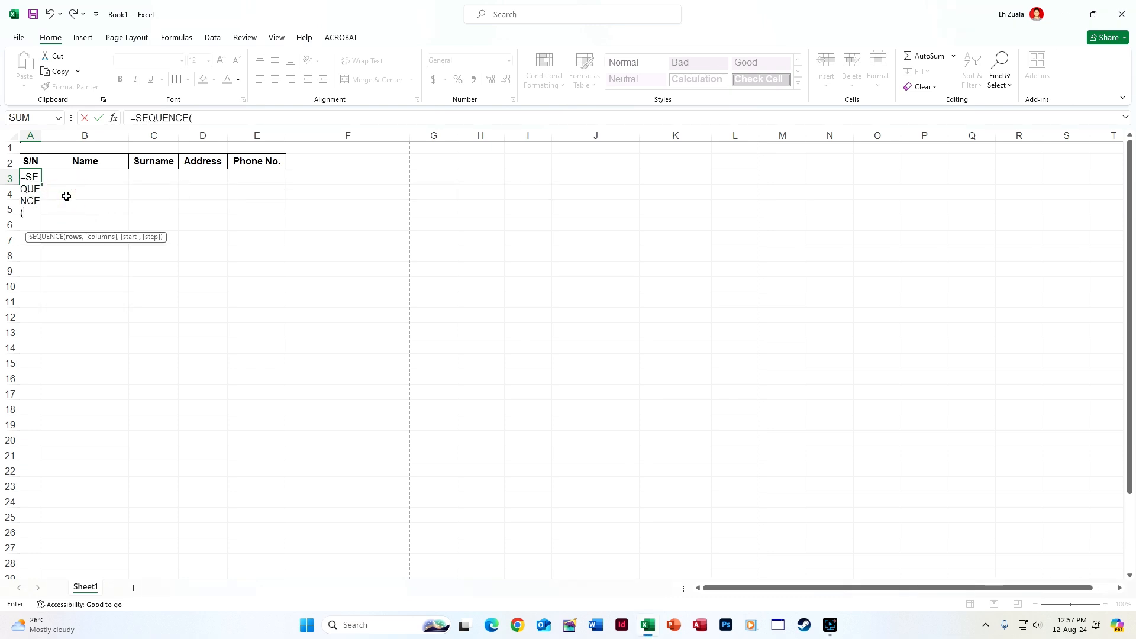
type("count")
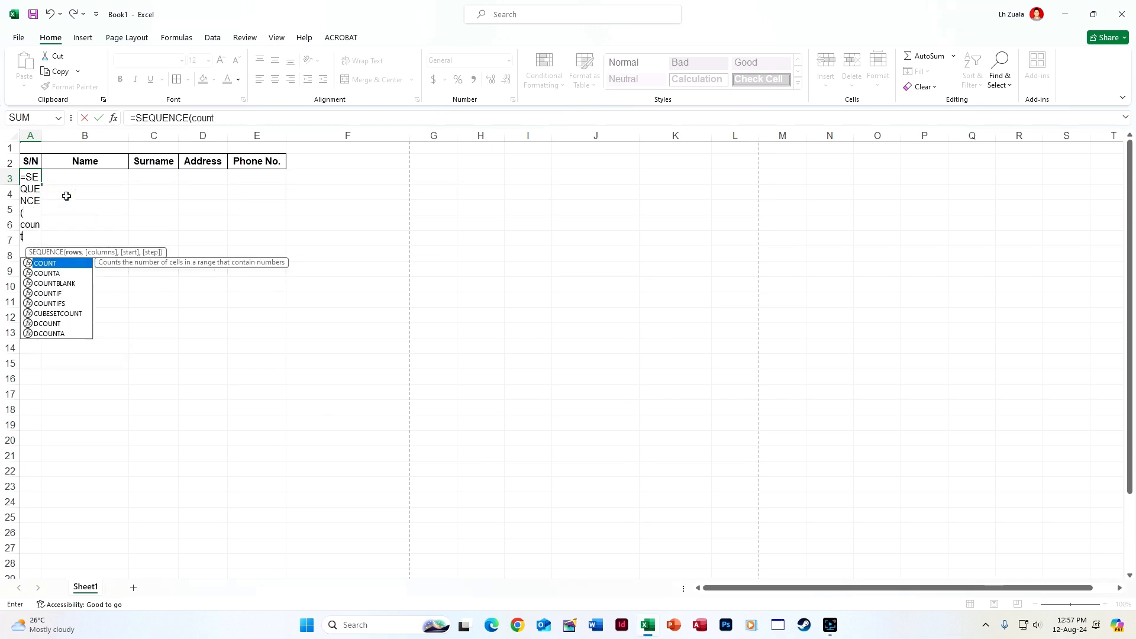
double_click(57, 274)
left_click(112, 178)
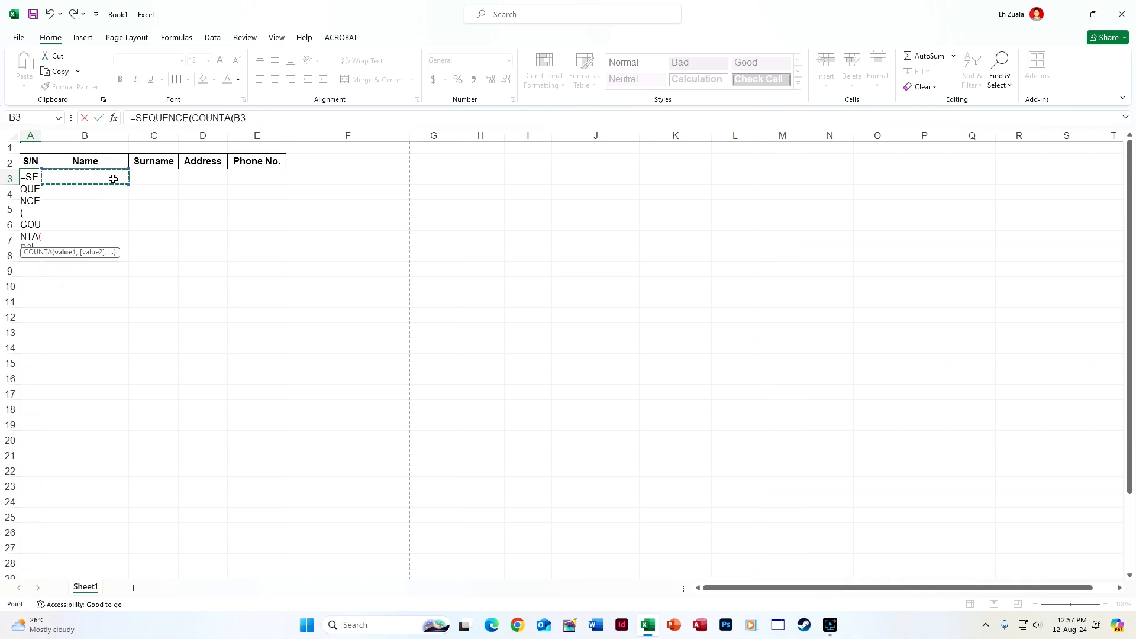
key("ctrl+shift+Down")
key("Return")
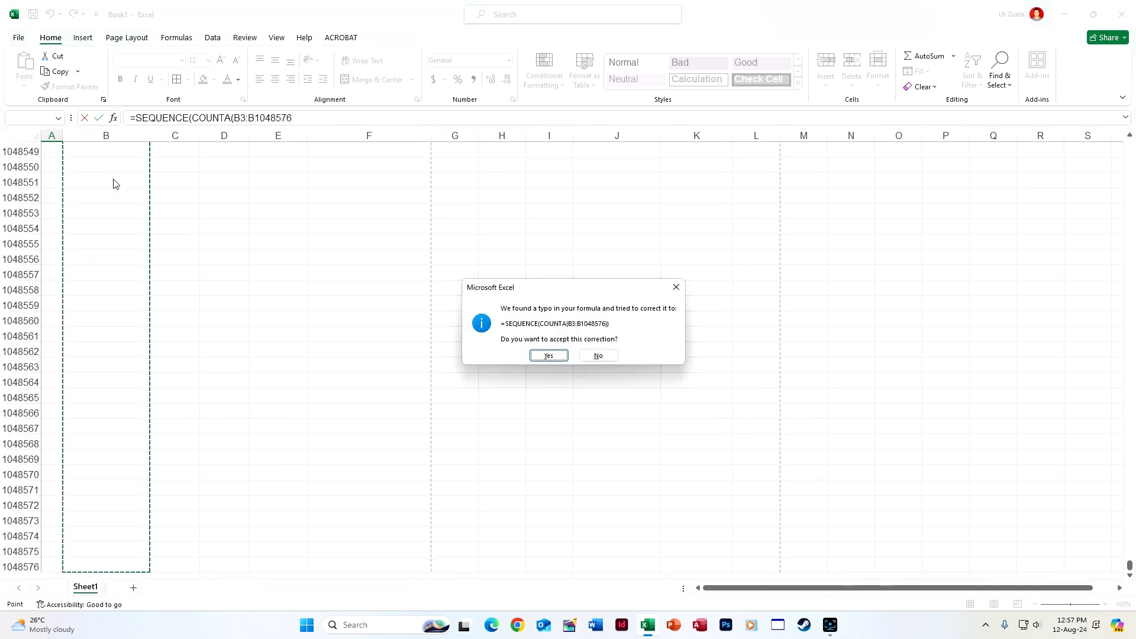
key("Return")
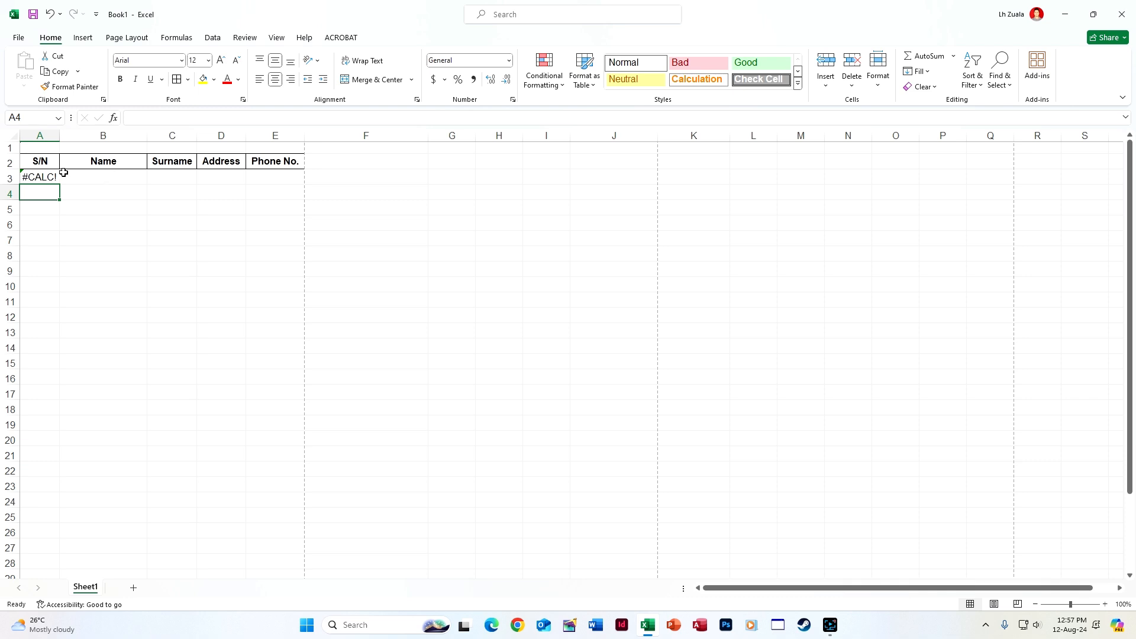
Select the table from header row A2:E2 down to the sheet's last row
left_click_drag(45, 161, 287, 161)
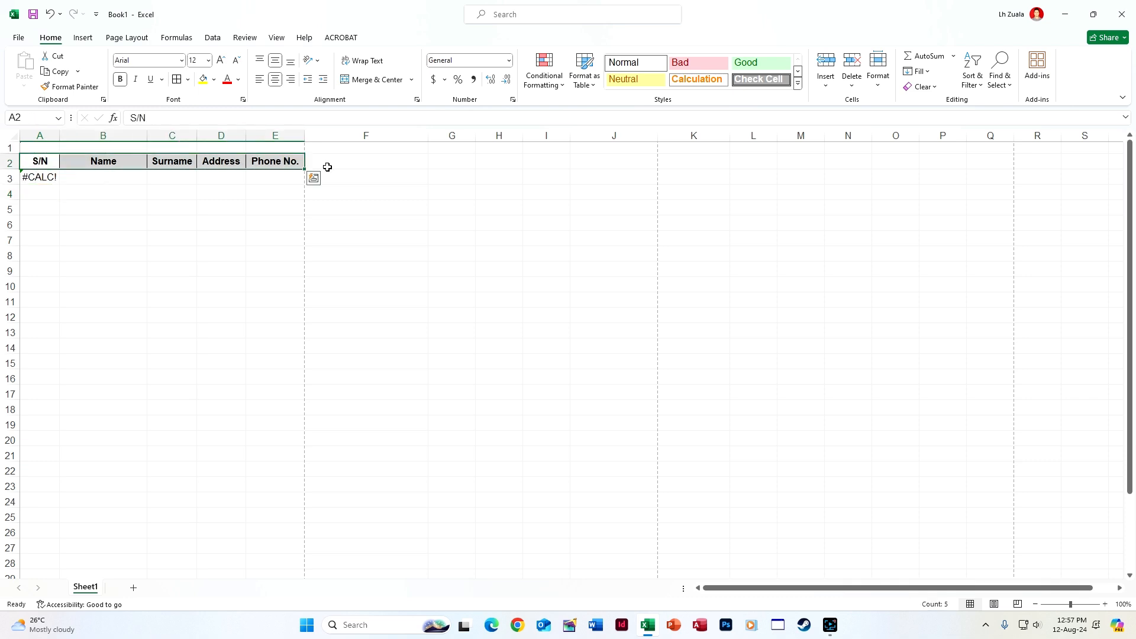
key("shift+Down")
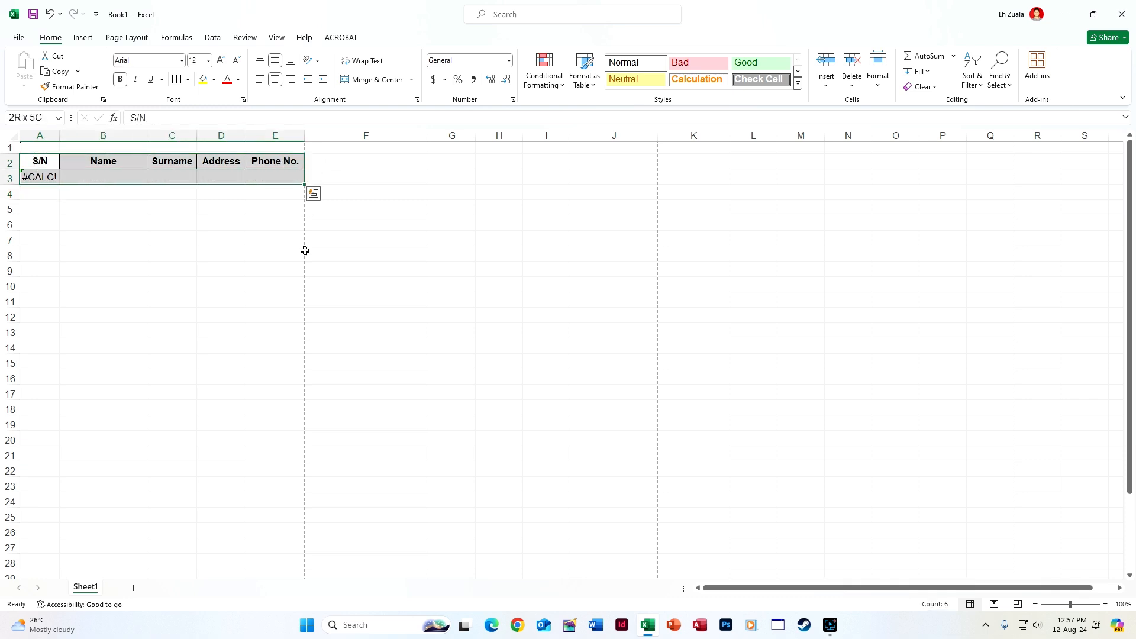
key("ctrl+shift+Down")
scroll(362, 304, "up", 12)
scroll(367, 302, "up", 14)
left_click_drag(1131, 565, 1121, 132)
left_click(402, 317)
Add a blank Sheet2 and enter headers Sl. No., Name, Address, Phone No. across A1:D1
left_click(133, 587)
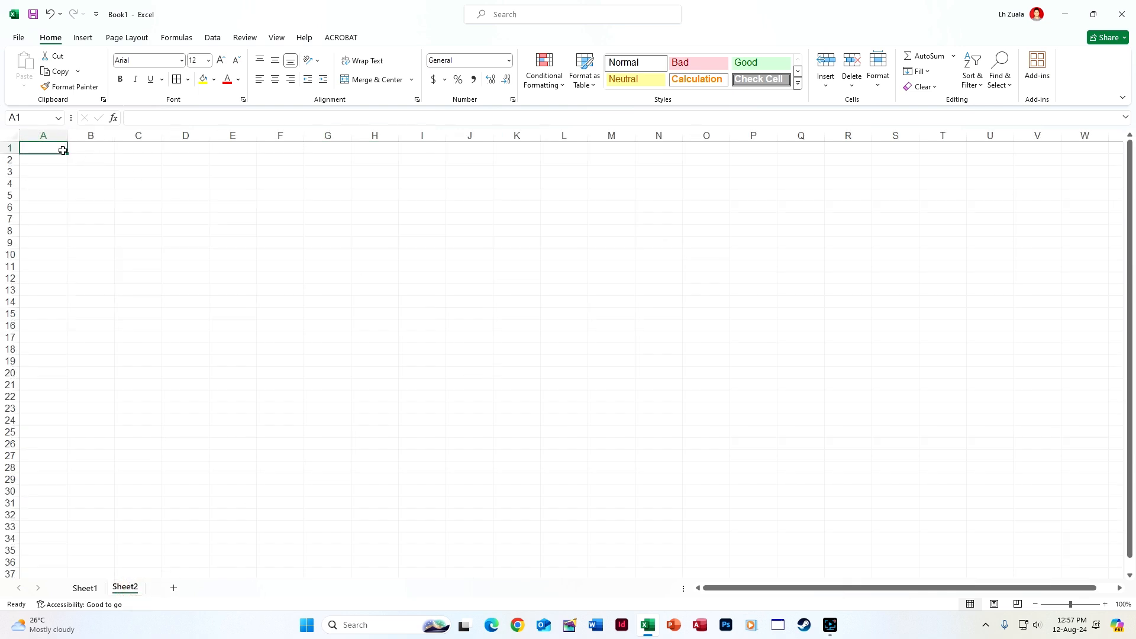
type("Sl. ")
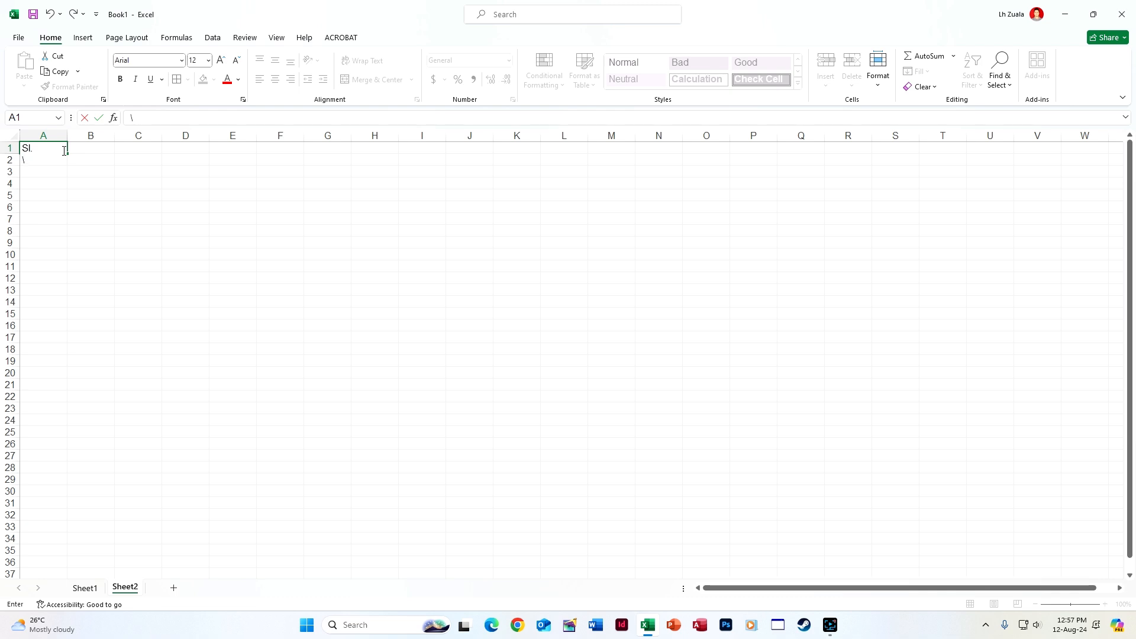
type("No.")
key("Tab")
type("Name")
key("Tab")
type("Ad")
key("Tab")
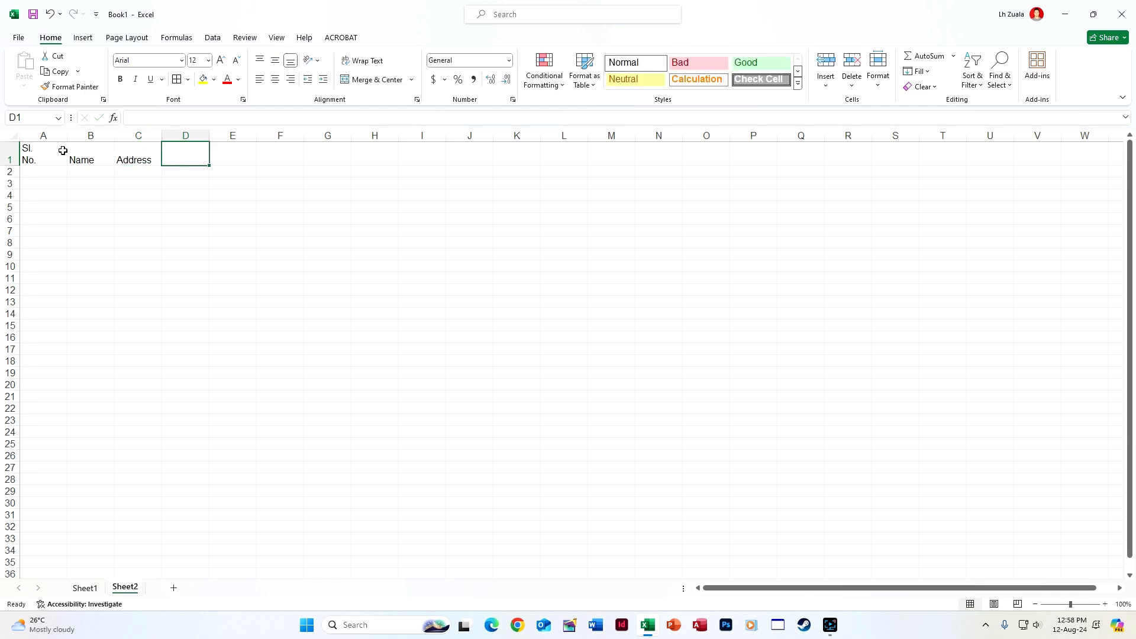
type("Phone No")
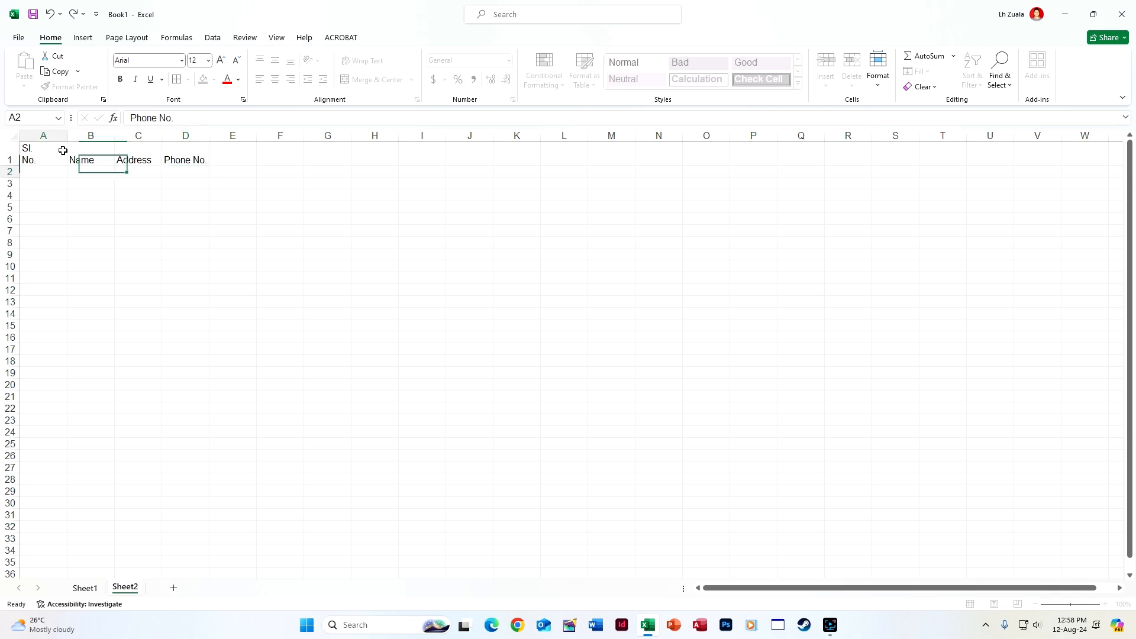
type(".")
key("Return")
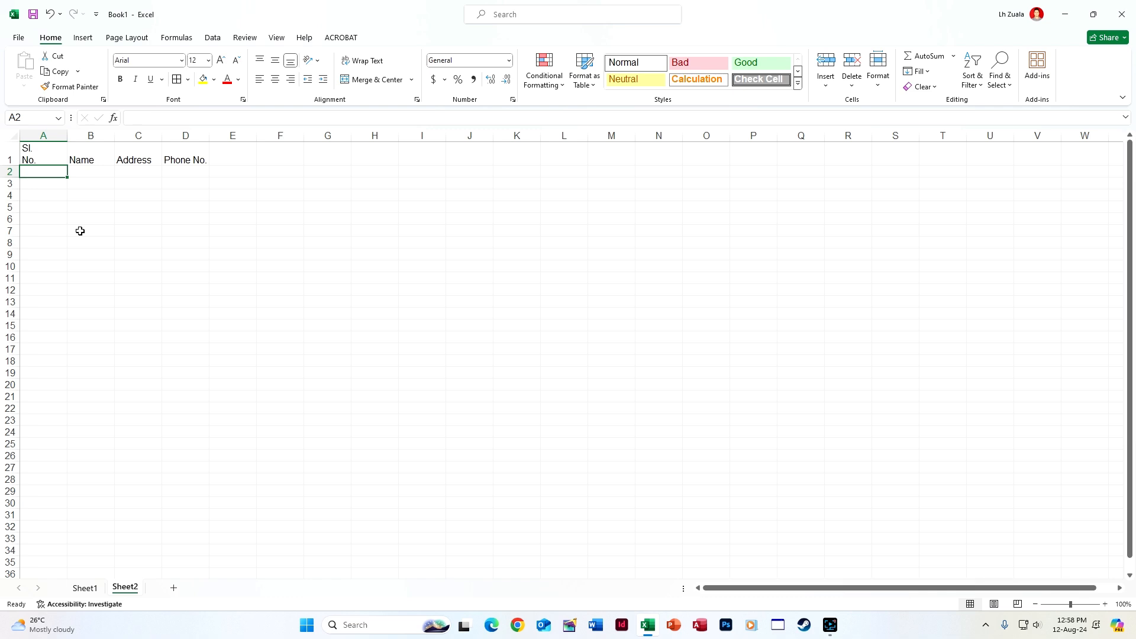
Enter ="No. "&SEQUENCE(COUNTA(B2:B1048576)) in Sheet2 cell A2, which shows #CALC! for now
type("=")
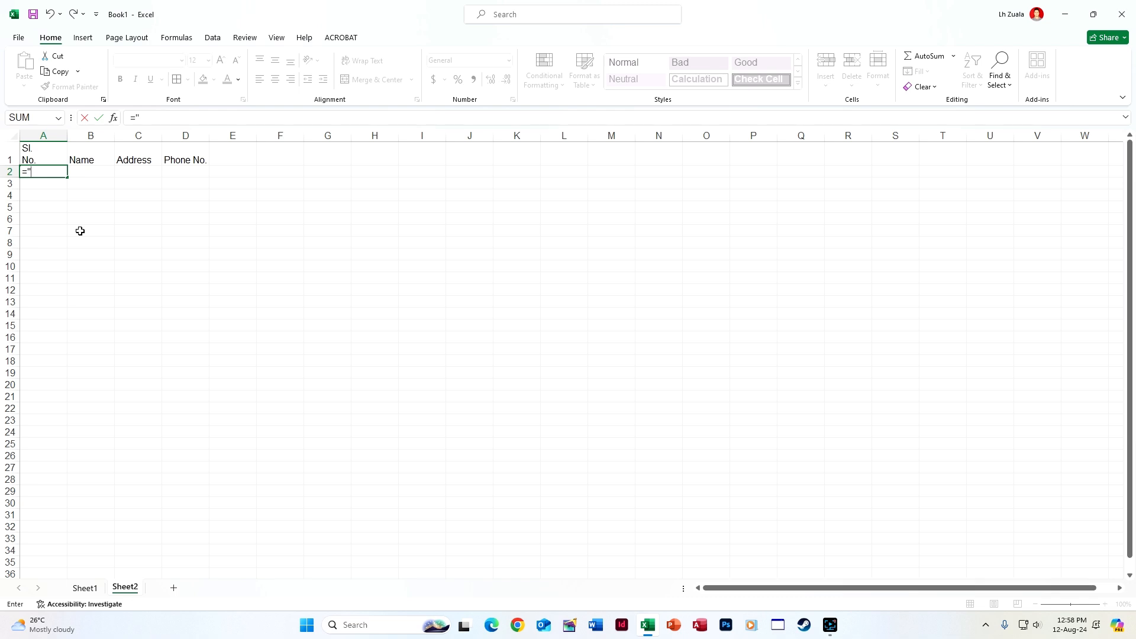
type("\"No. \"&")
key("BackSpace")
type("&seq")
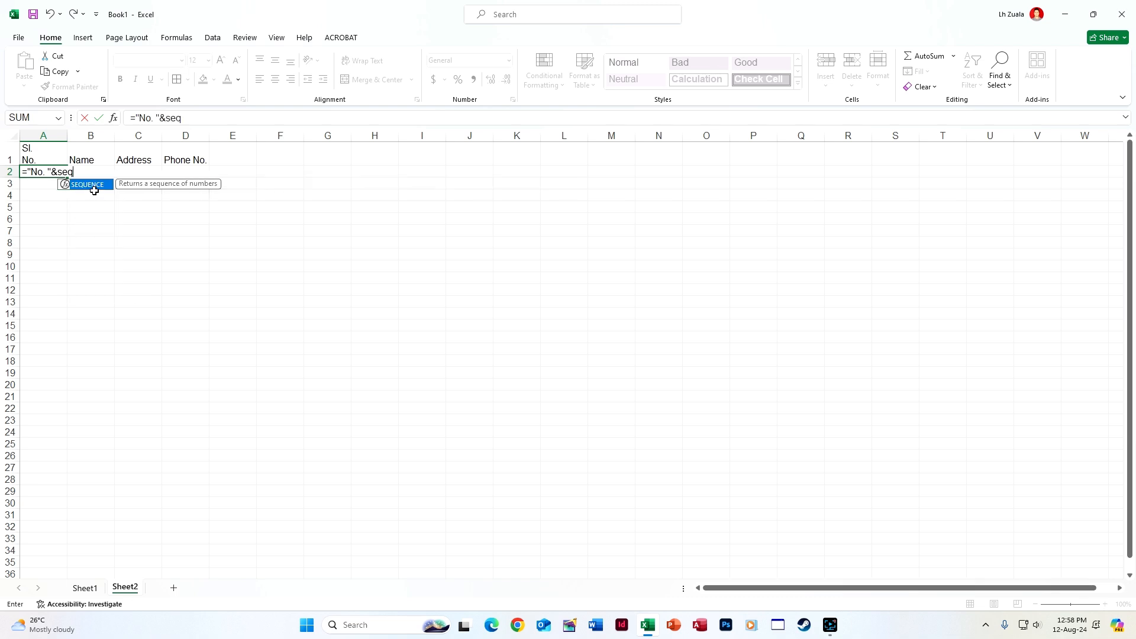
double_click(97, 185)
type("count")
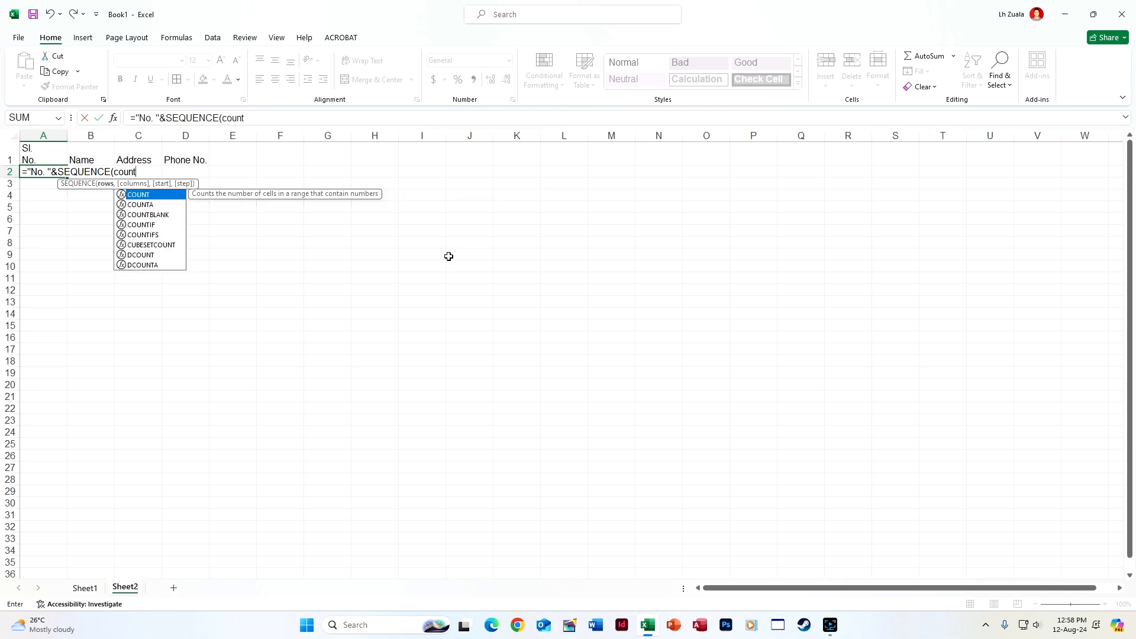
double_click(140, 204)
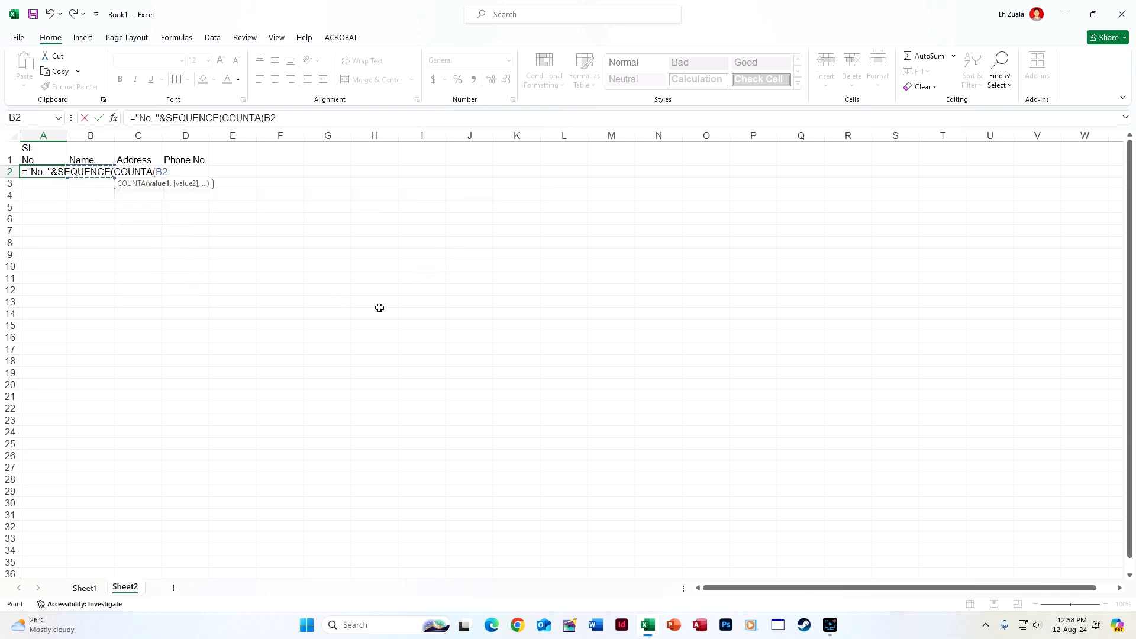
key("Right")
key("ctrl+shift+Down")
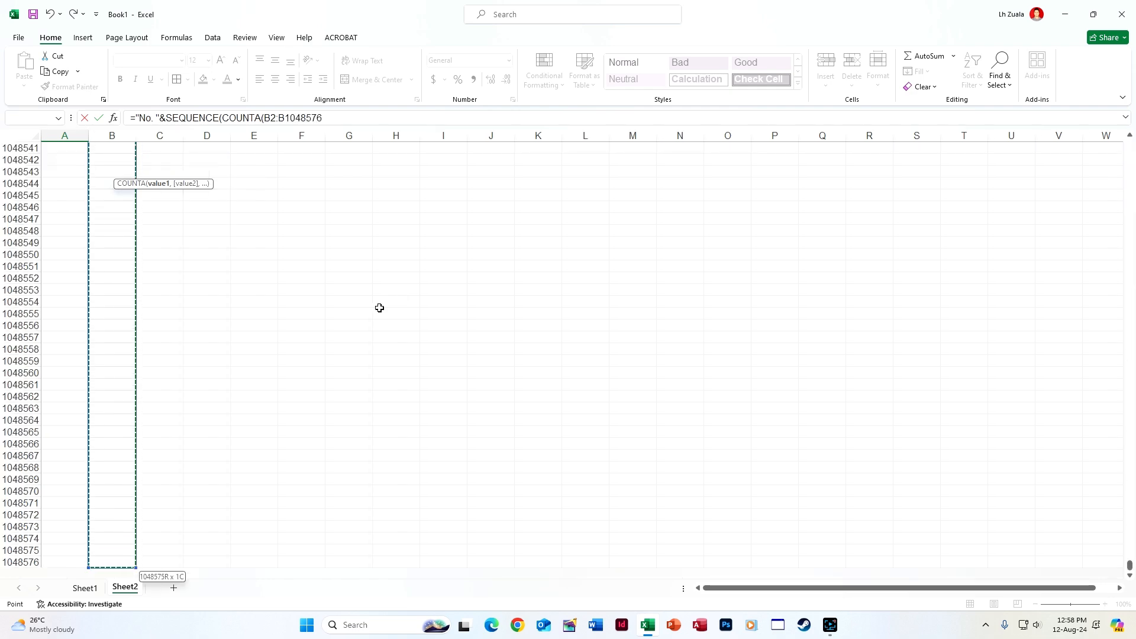
key("Return")
key("Return")
left_click(97, 171)
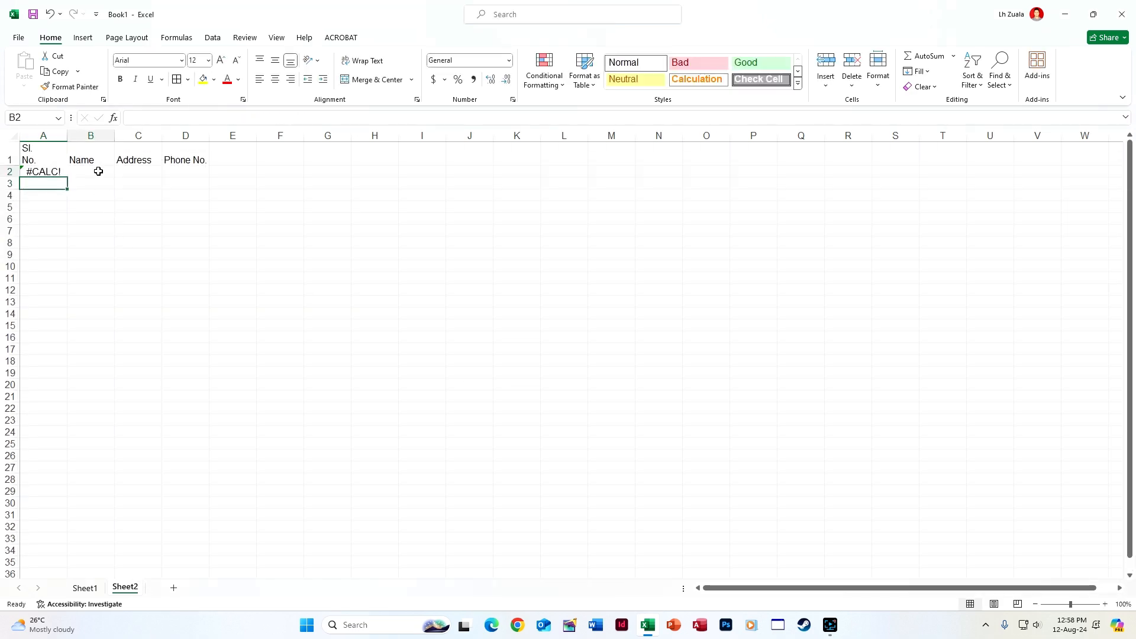
Select columns A–D and start a new formula-based conditional formatting rule
left_click(57, 155)
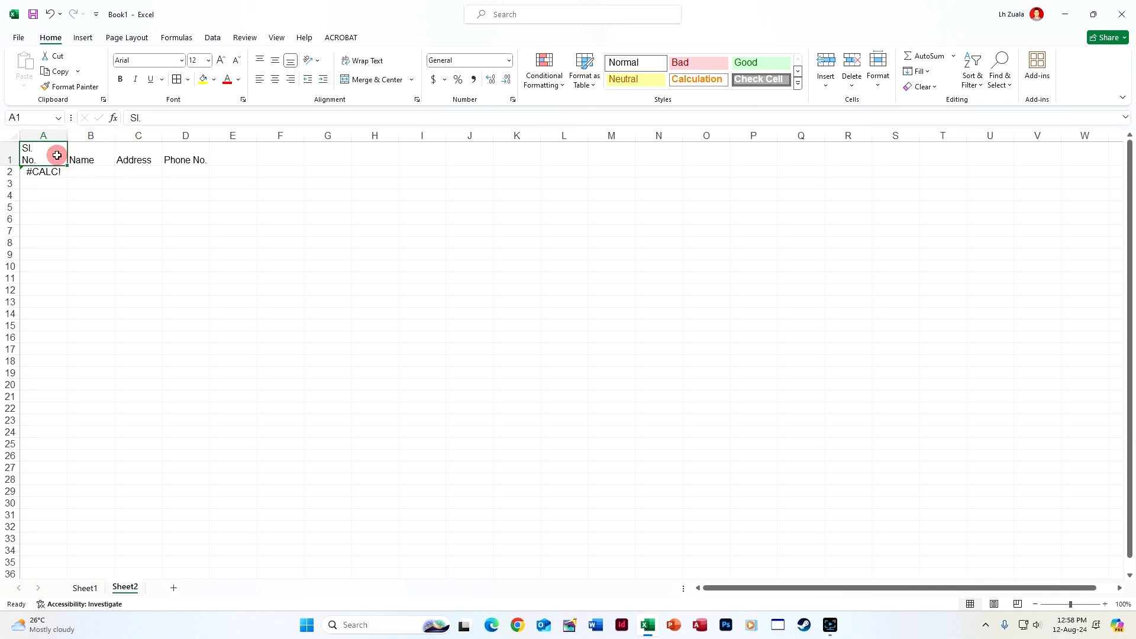
left_click_drag(43, 135, 195, 136)
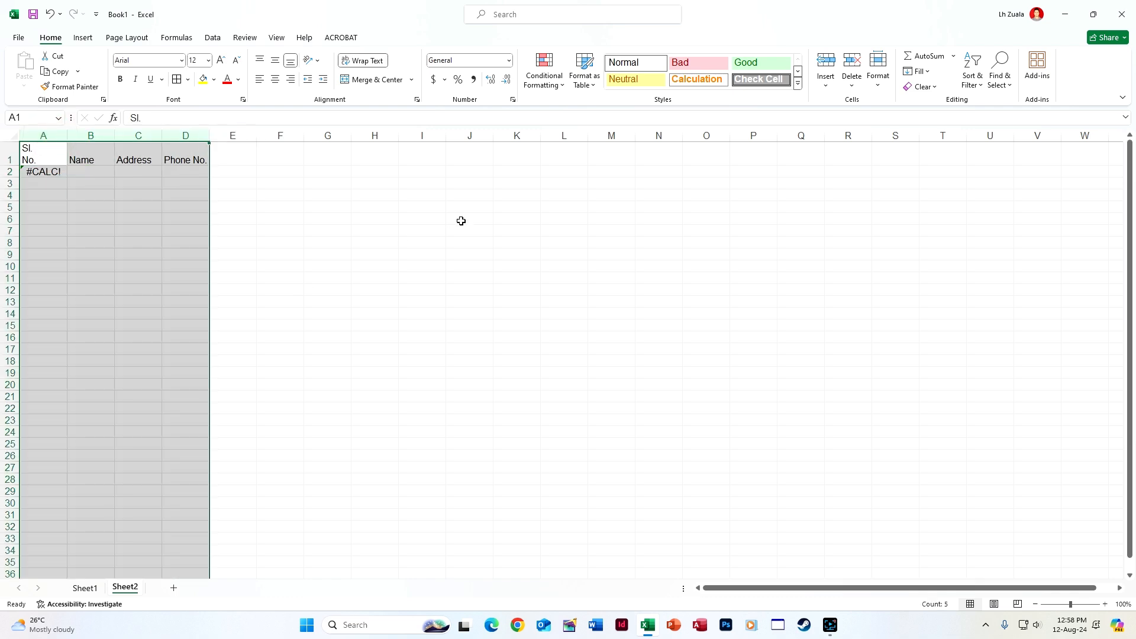
left_click(549, 83)
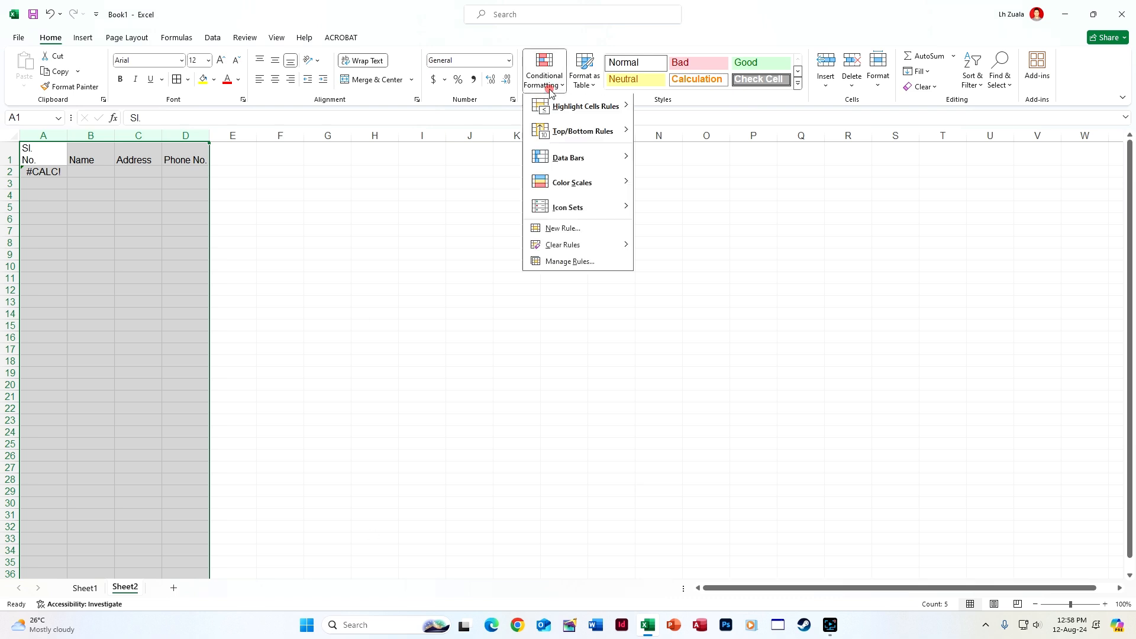
left_click(569, 231)
left_click(462, 177)
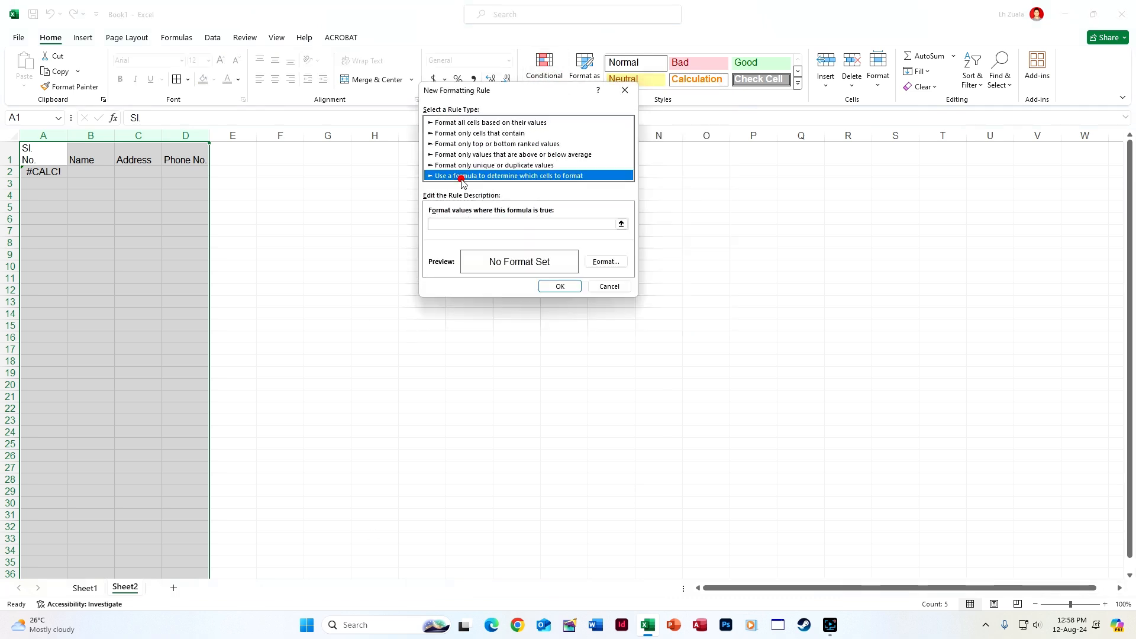
left_click(457, 225)
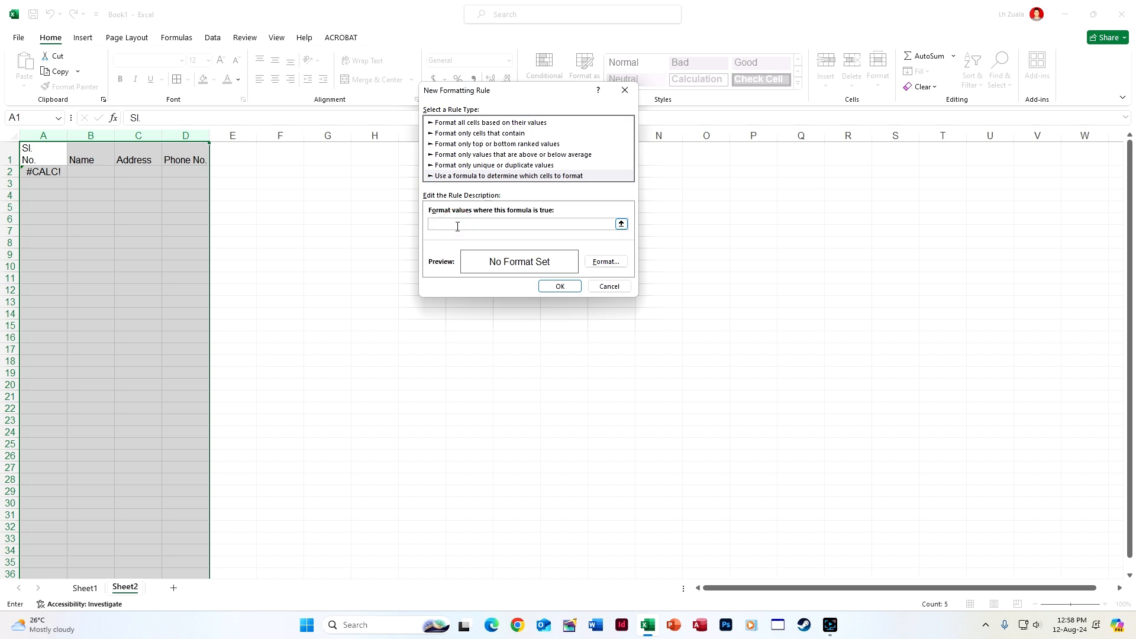
Set the rule formula to =$A1 with an outline border format and save it
left_click(41, 149)
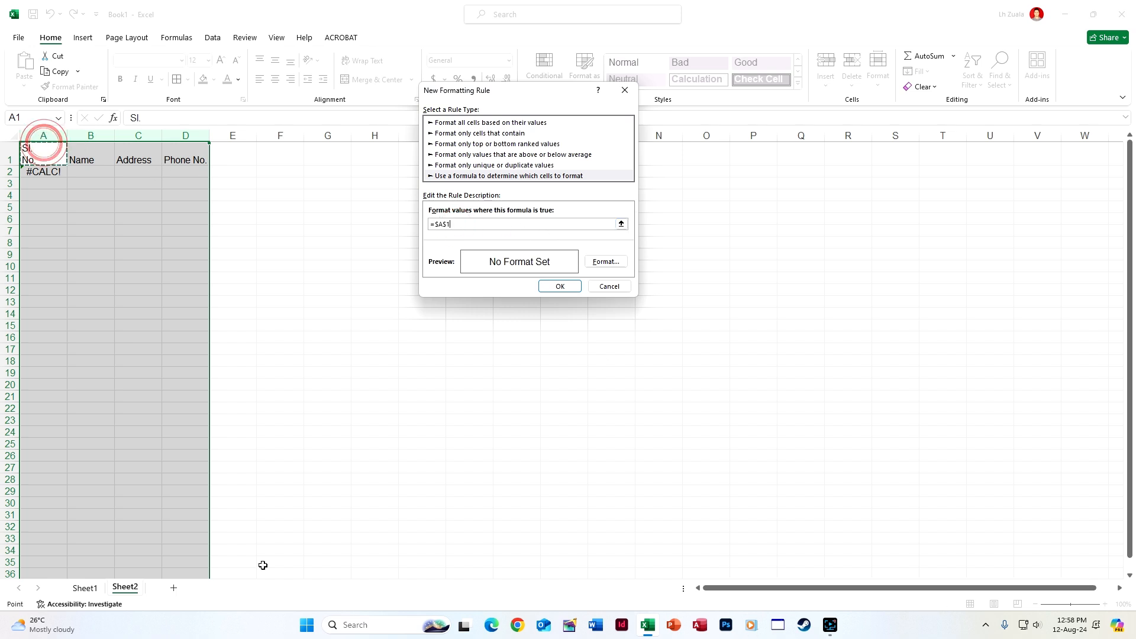
left_click(447, 224)
key("BackSpace")
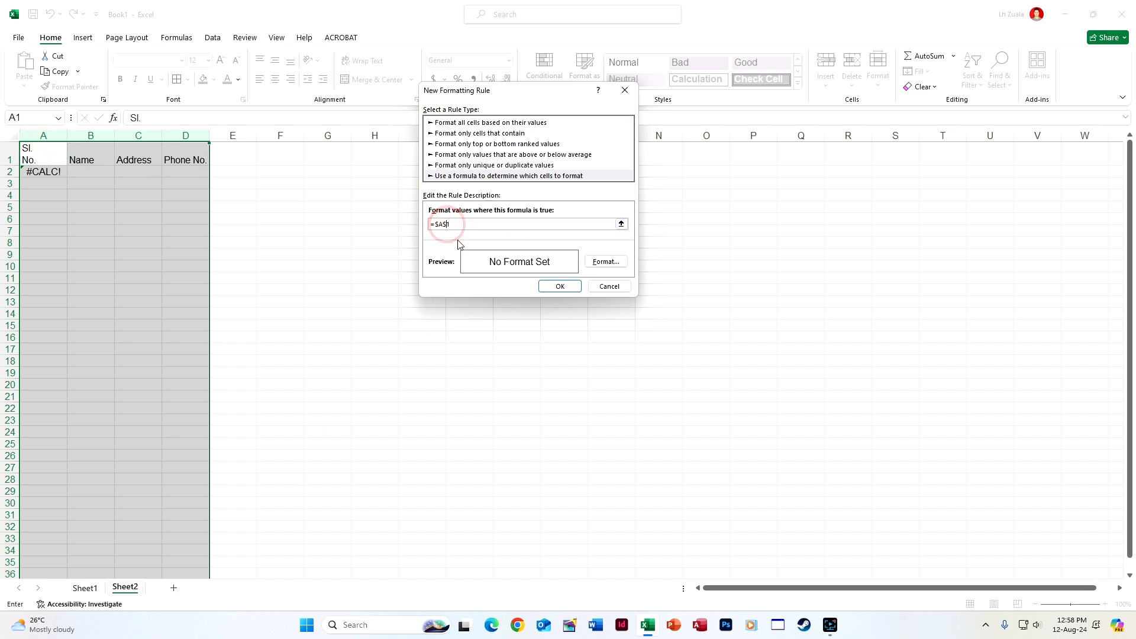
left_click(615, 263)
left_click(578, 93)
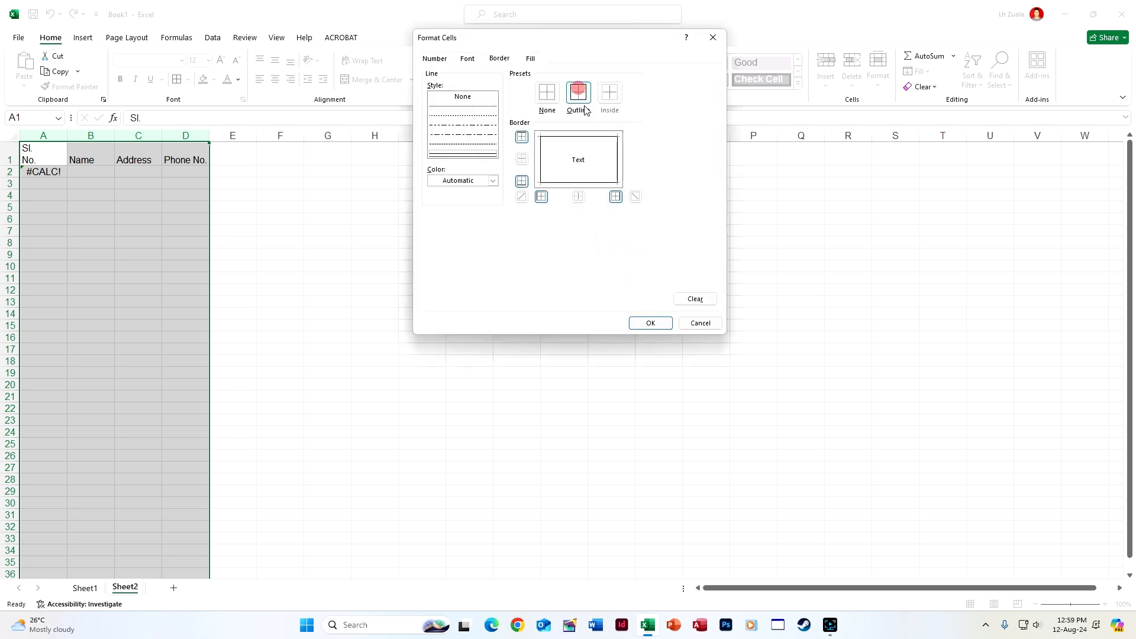
left_click(650, 323)
left_click(556, 286)
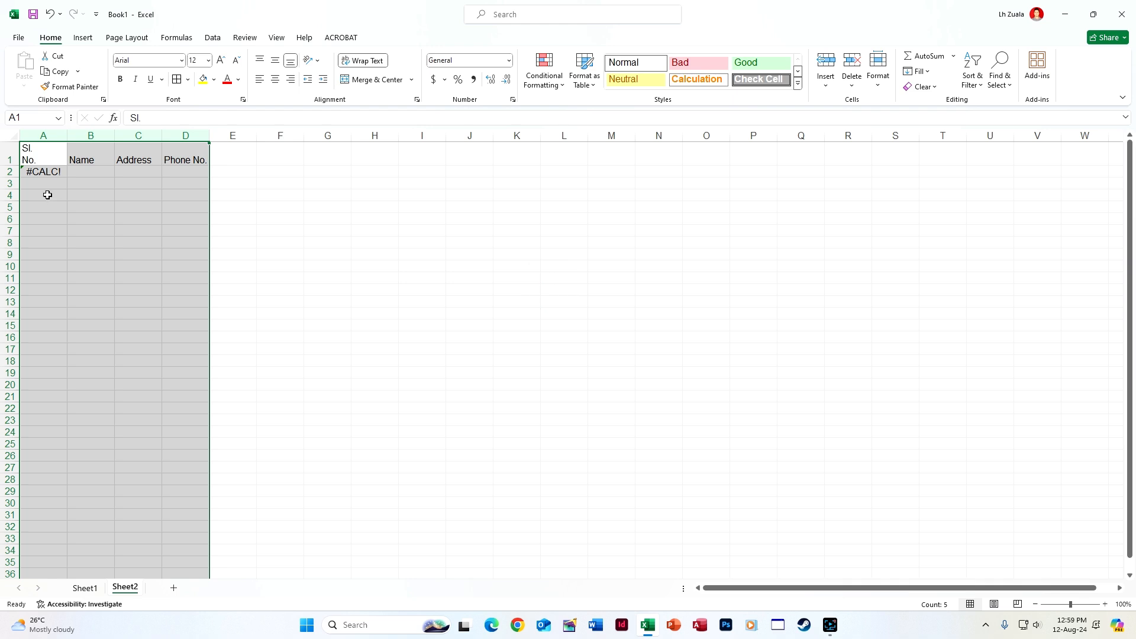
left_click(77, 171)
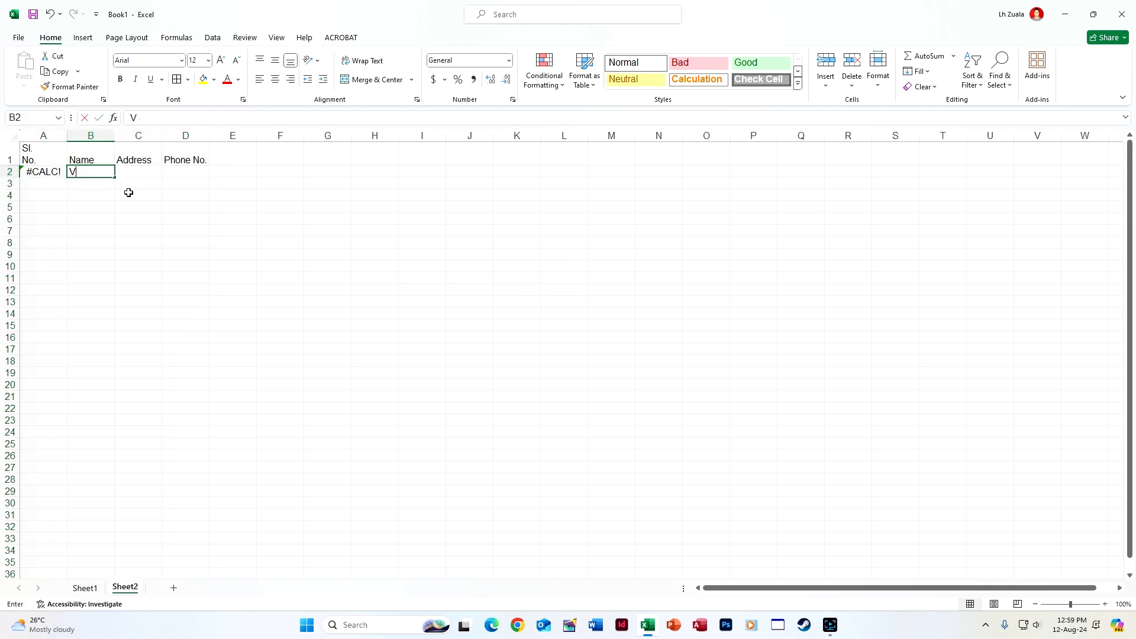
Enter the first contact's name, address and phone number across B2:D2
type("Vanlal")
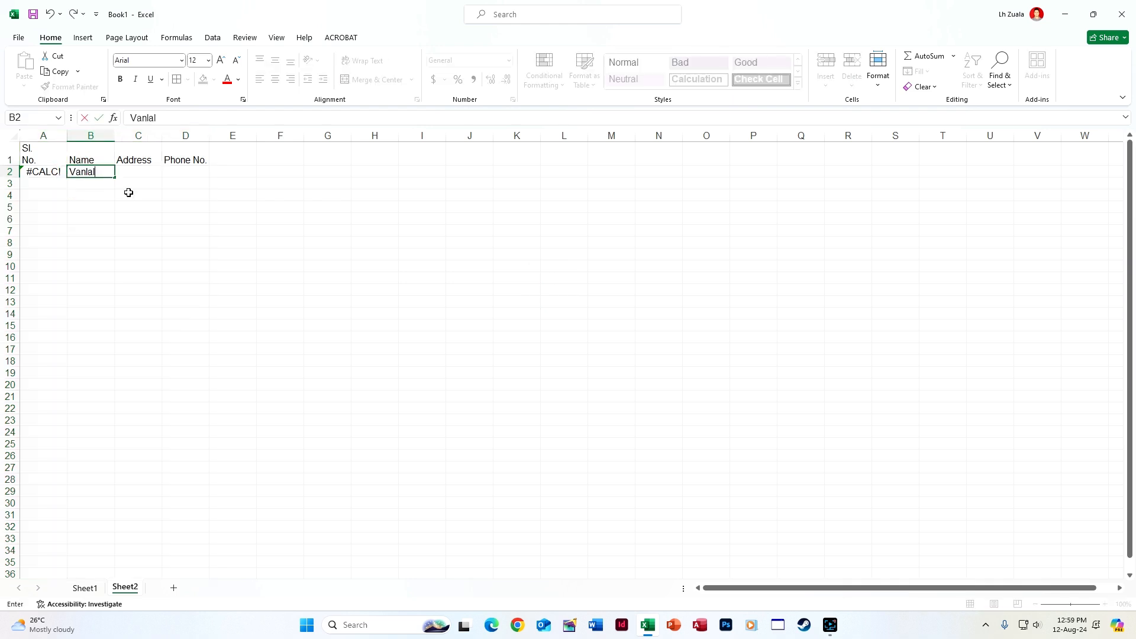
type("siam")
type("a")
key("Tab")
type("Lungrang")
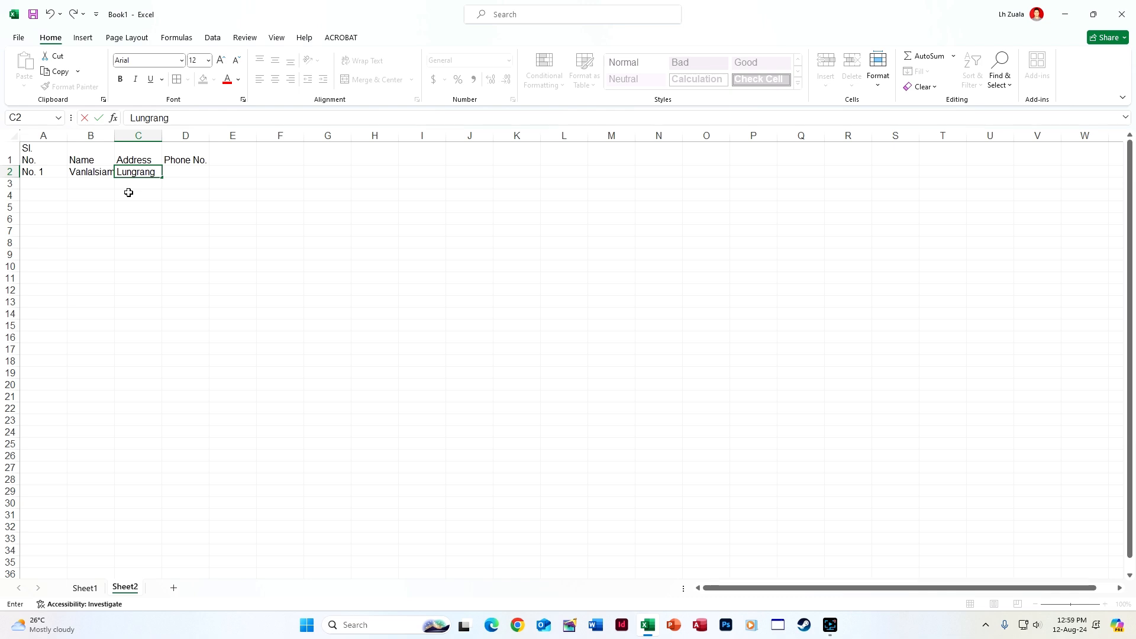
key("Tab")
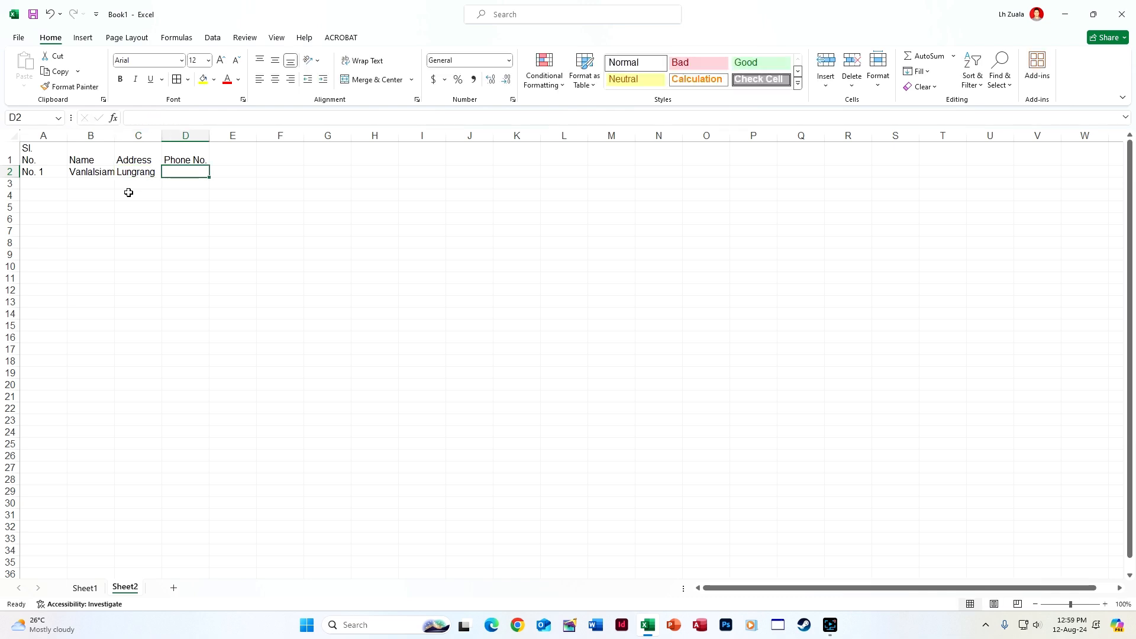
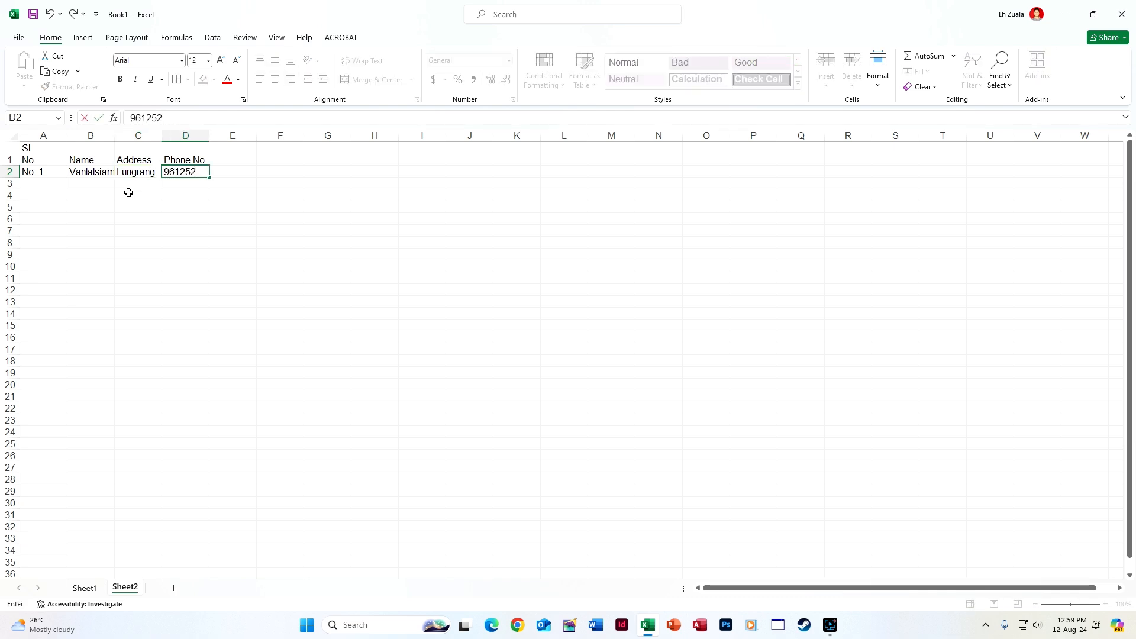
key("Return")
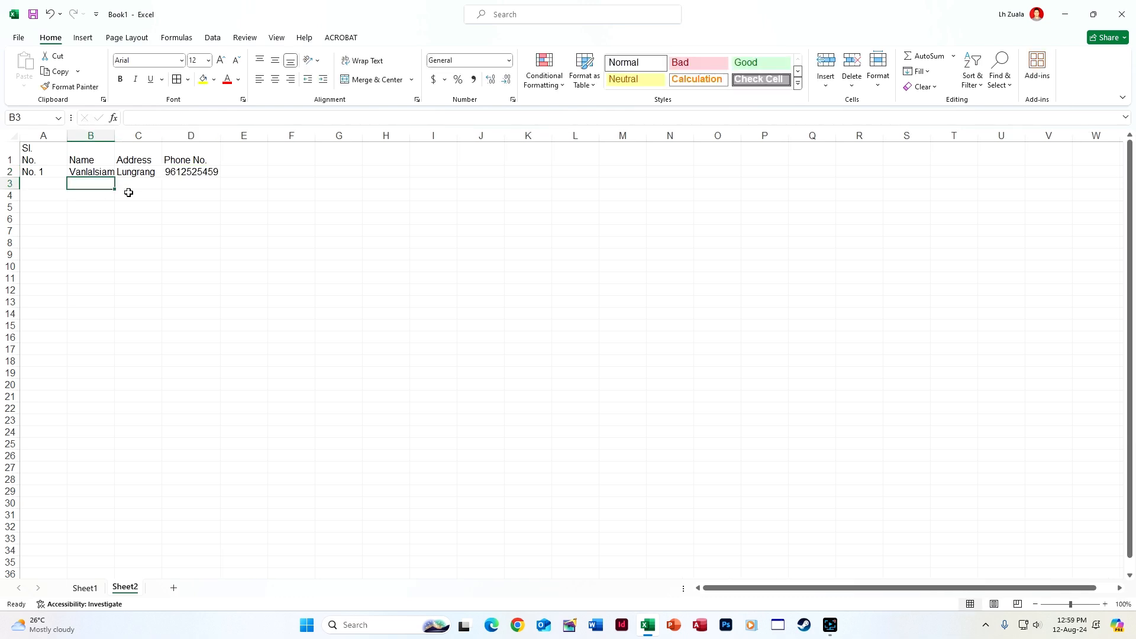
Enter a second contact's name in B3, auto-numbered No. 2
type("Lalduhawma")
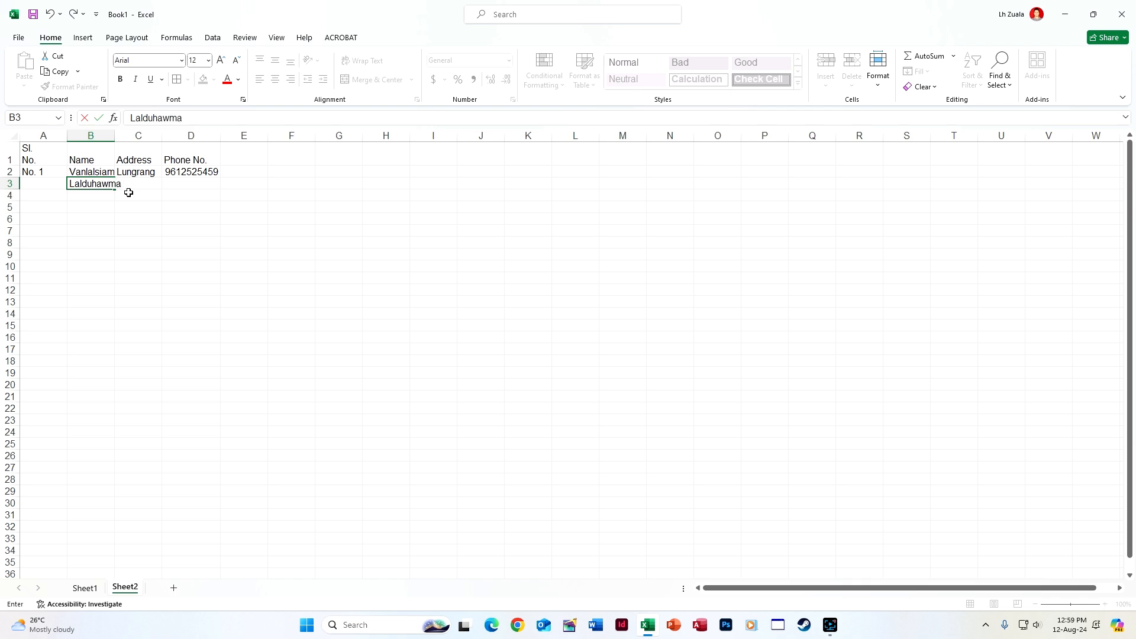
key("Return")
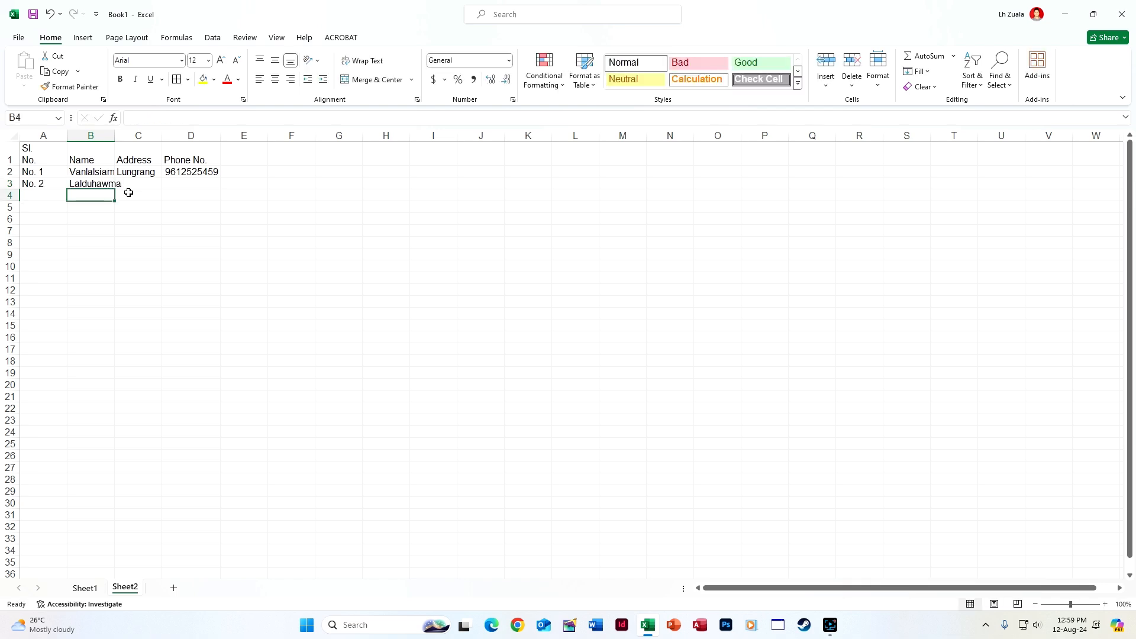
left_click(709, 587)
Reselect columns A–D and check the conditional formatting menu without changing anything
left_click(63, 151)
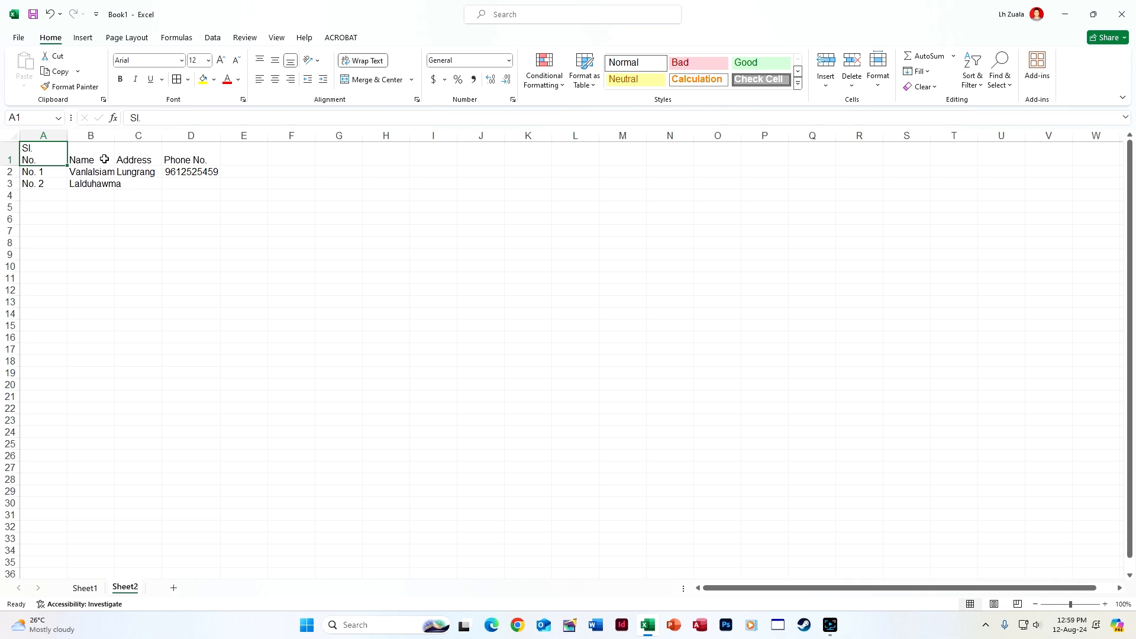
left_click_drag(42, 135, 191, 135)
left_click(553, 84)
left_click(322, 370)
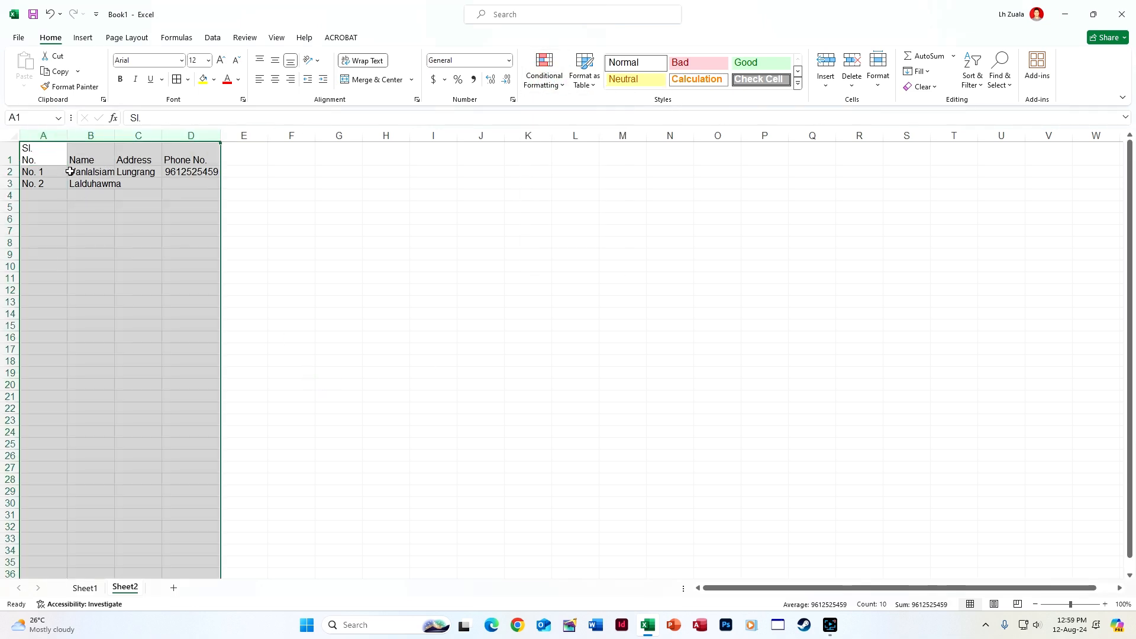
left_click(55, 183)
left_click(95, 187)
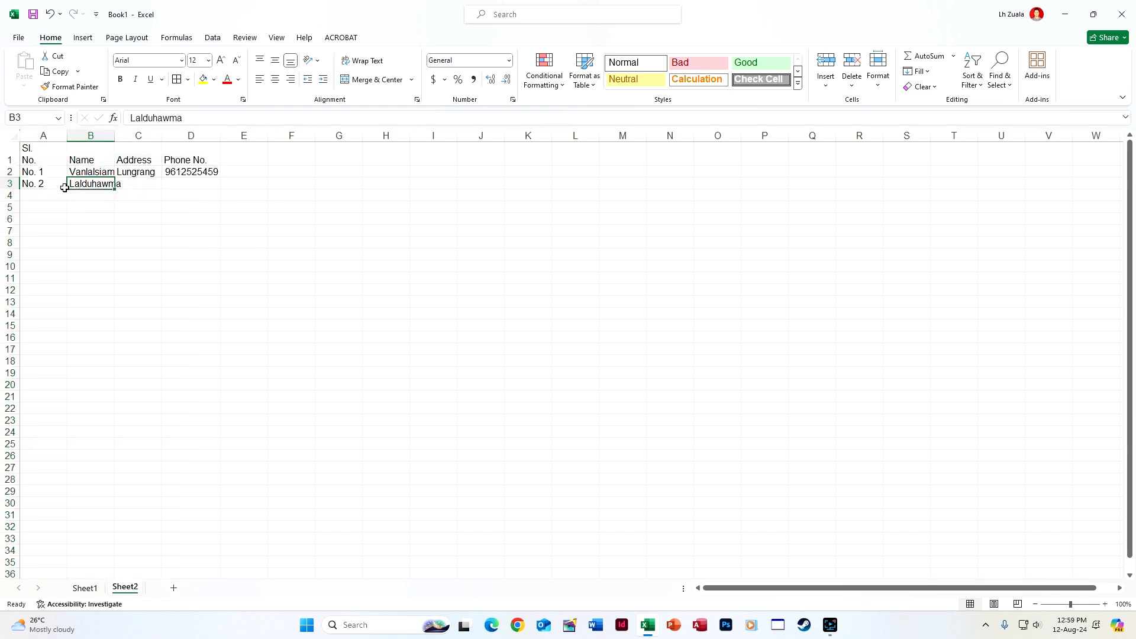
Add Sheet3 with headings two-line 'Sl. No.', Name, Address and Phone No. across A1:D1
left_click(173, 587)
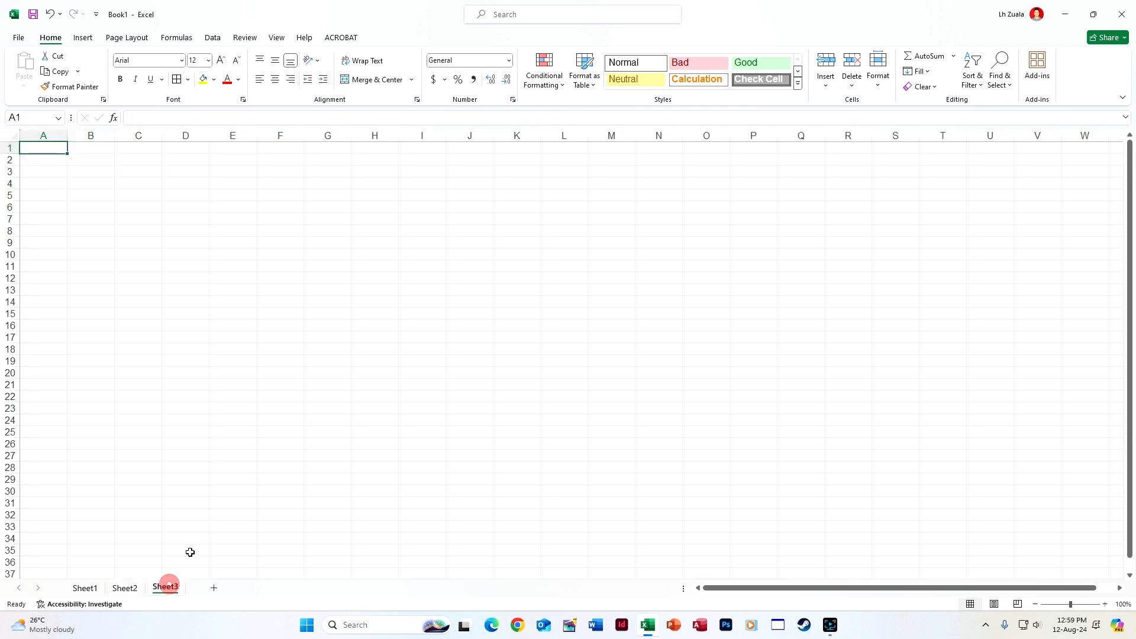
type("S")
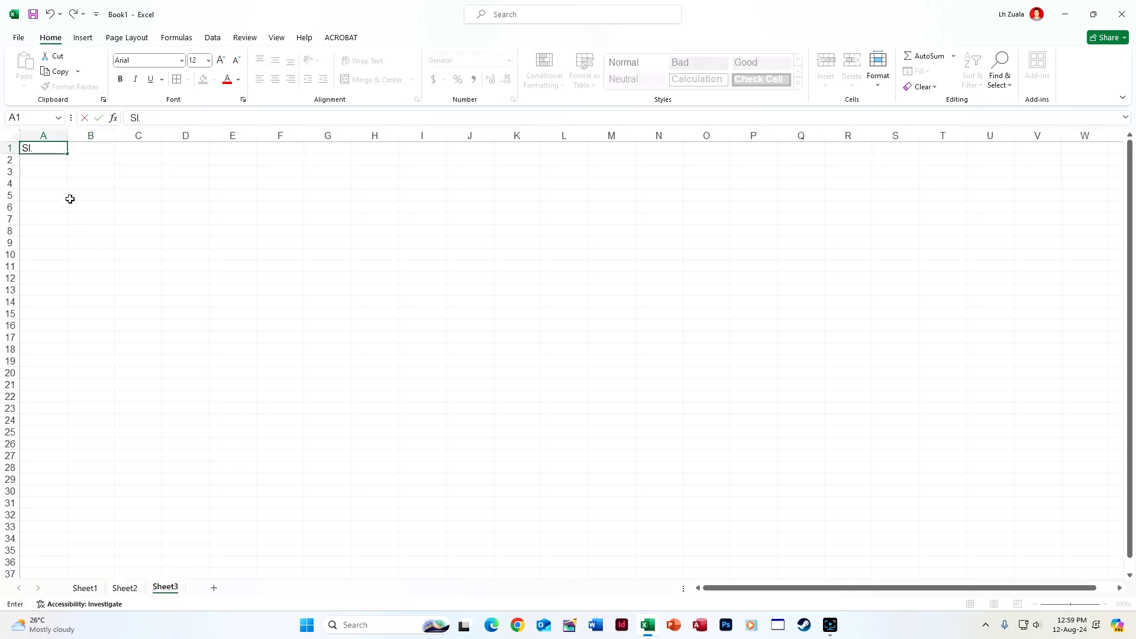
type("l.")
key("alt+Return")
type("No.")
key("Tab")
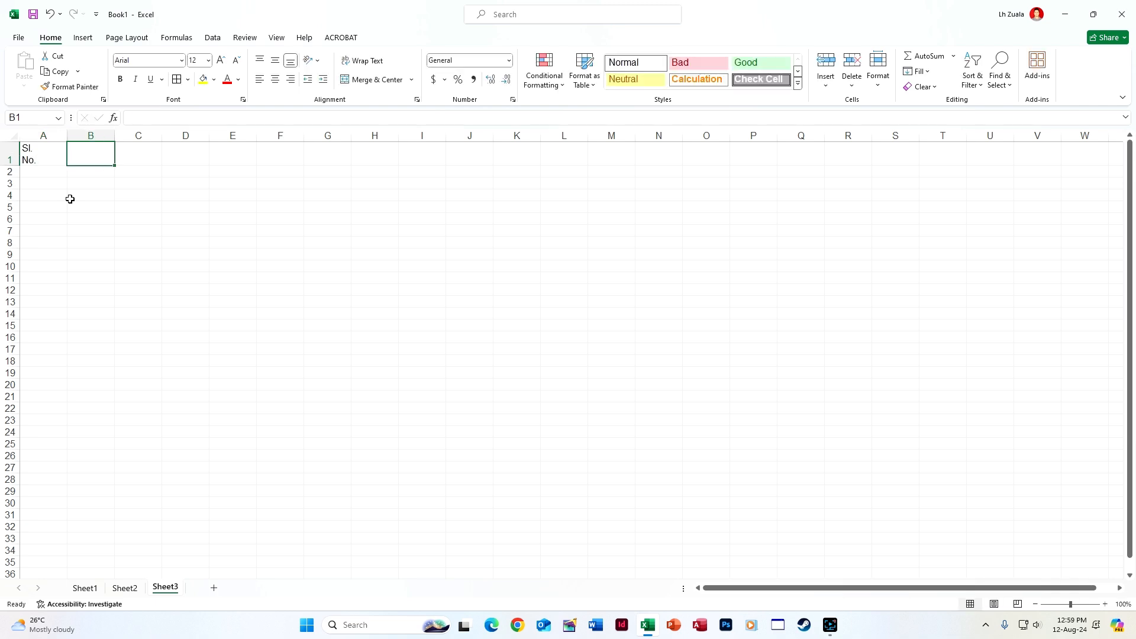
type("Name")
key("Tab")
type("Ad")
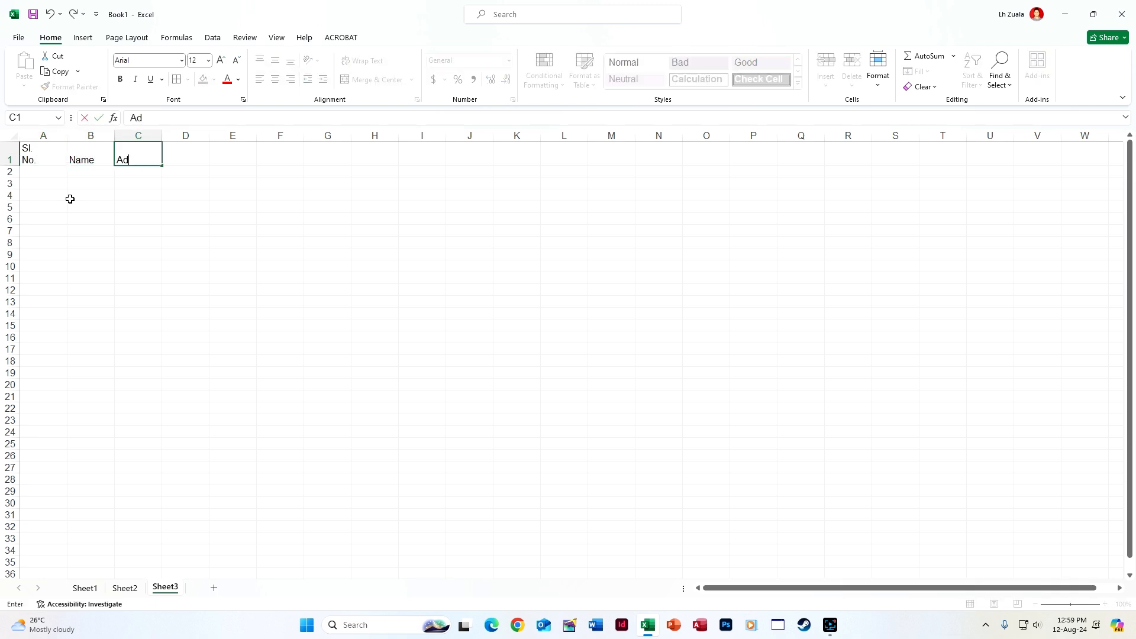
type("dress")
key("Tab")
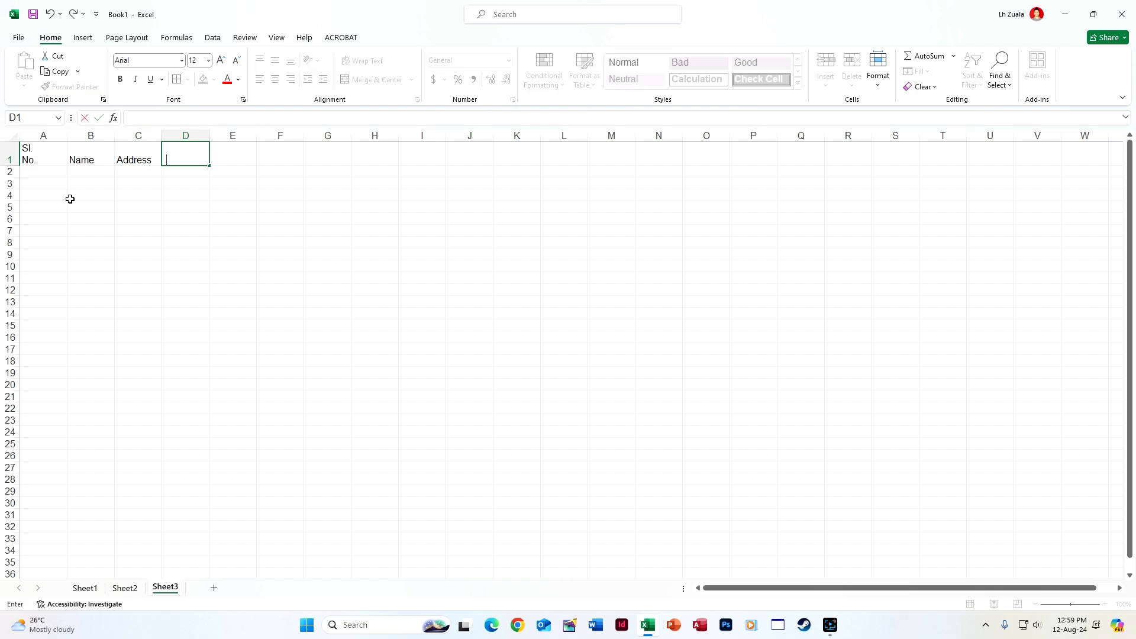
type("Phone No.")
key("Return")
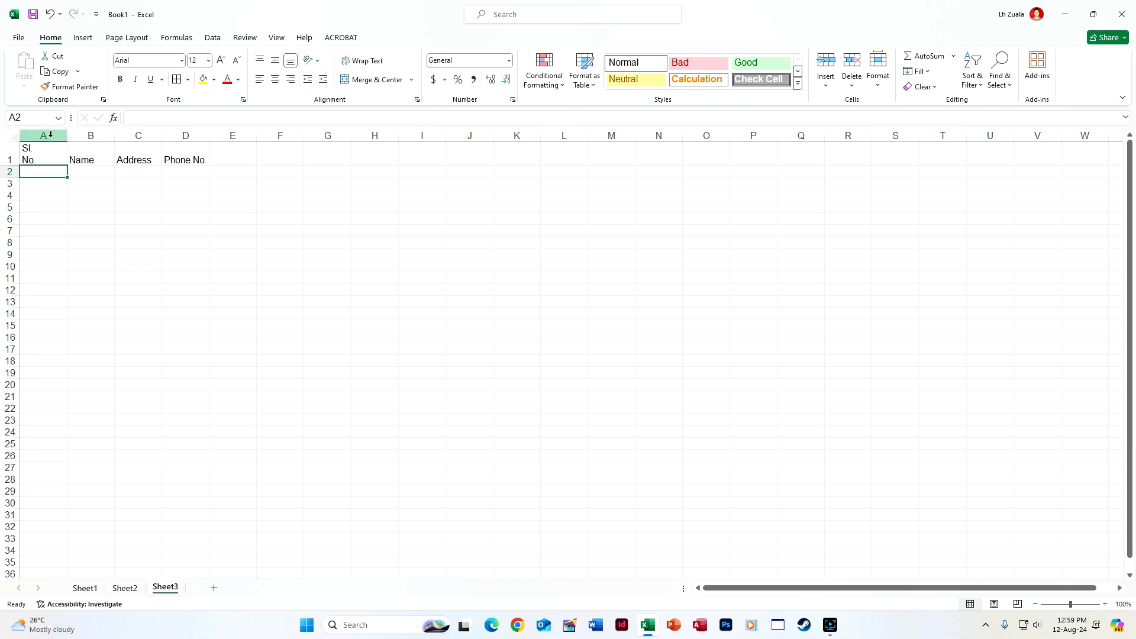
On columns A–D, build a formula rule =$A1 with an outline border format
left_click_drag(50, 134, 185, 135)
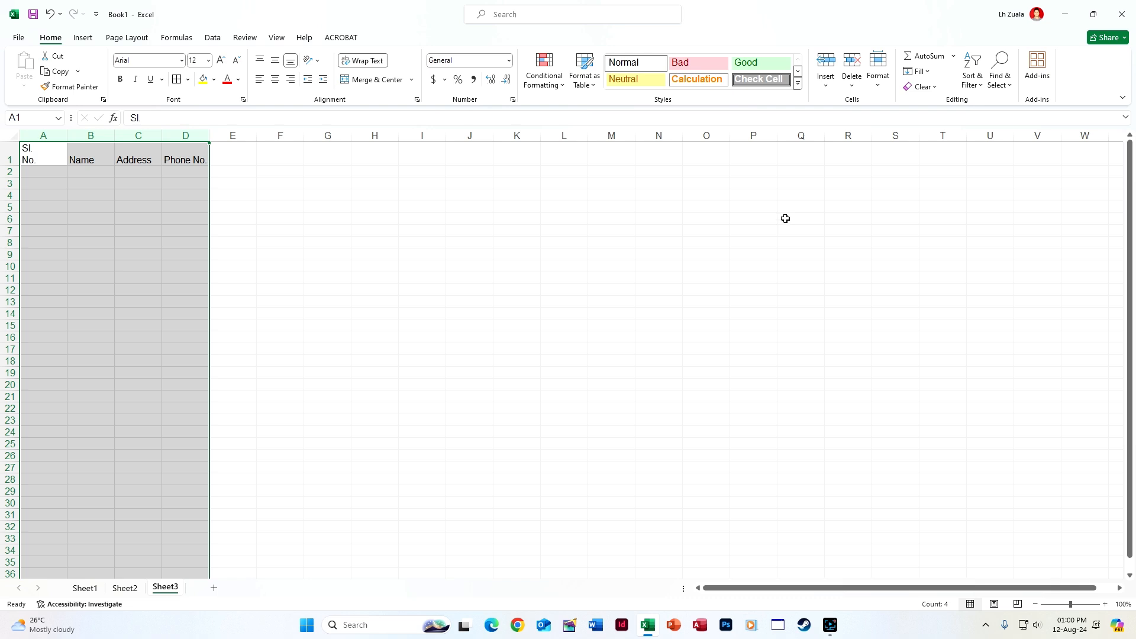
left_click(556, 84)
left_click(550, 230)
left_click(421, 166)
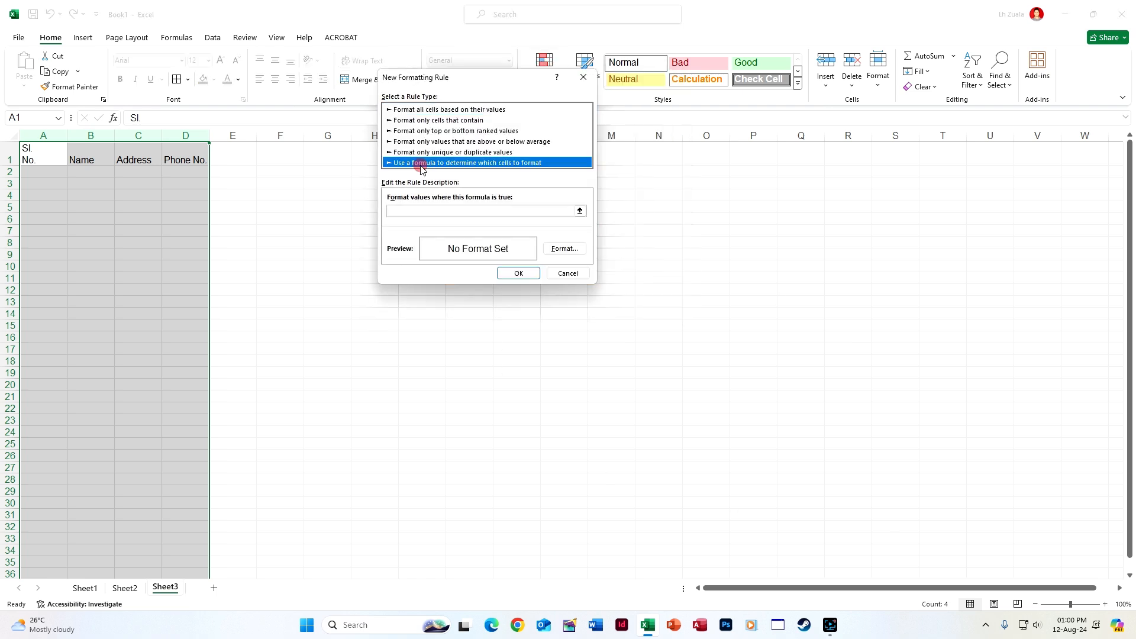
left_click(461, 211)
left_click(51, 152)
left_click(407, 212)
key("BackSpace")
left_click(564, 249)
left_click(536, 80)
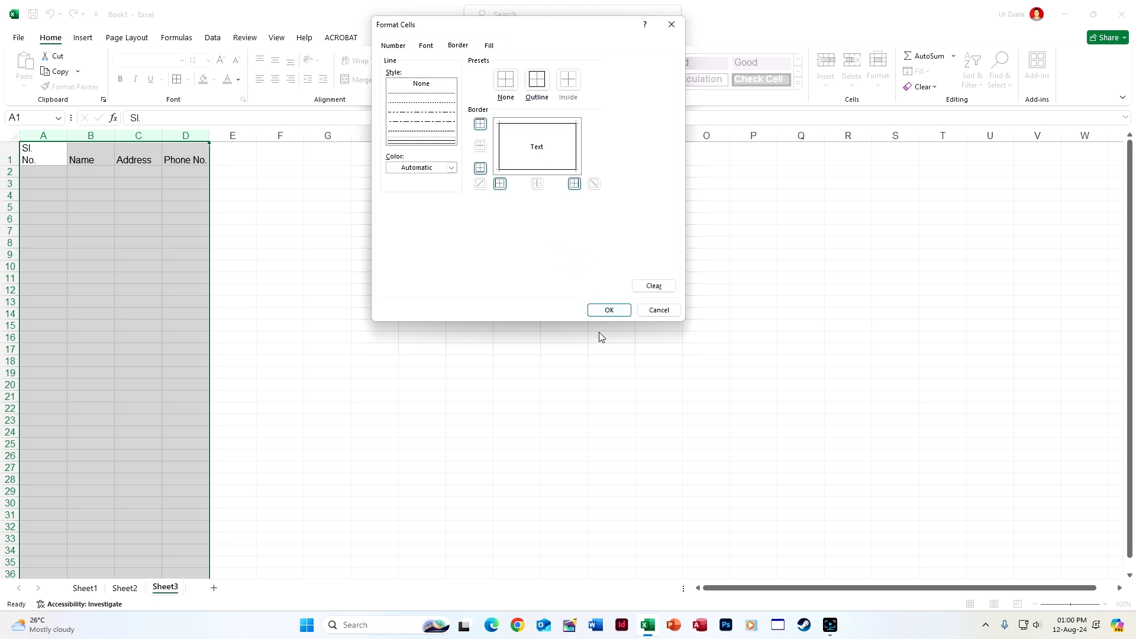
left_click(609, 310)
Save the border rule, then enter =SEQUENCE(COUNTA(B2:B1048576)) in A2, showing #CALC!
left_click(521, 271)
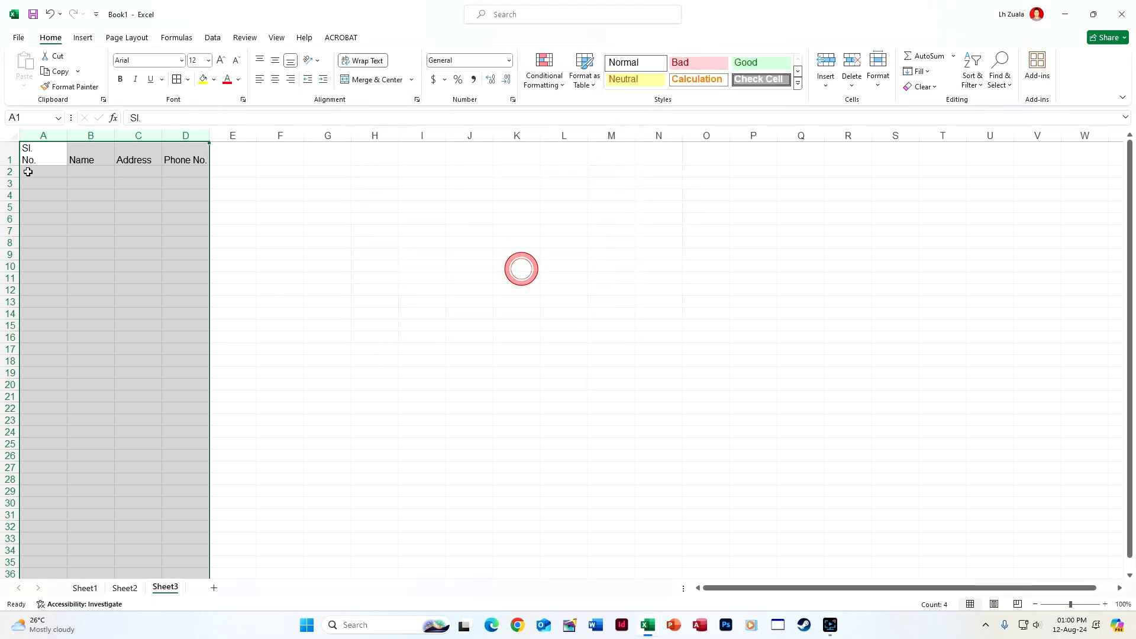
left_click(28, 172)
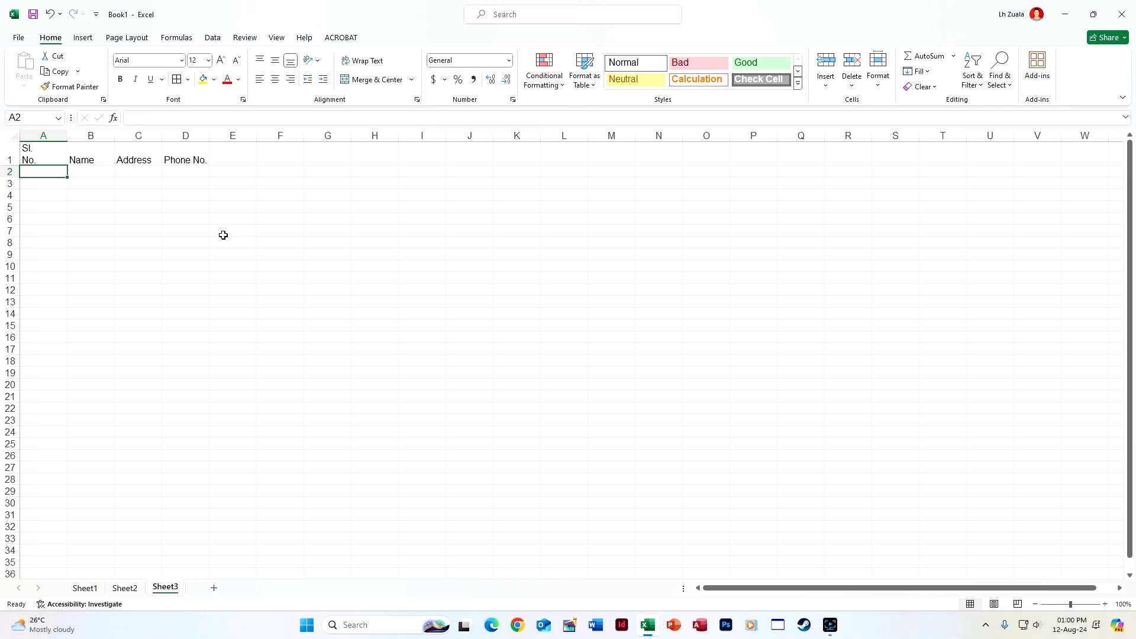
type("=seq")
double_click(63, 185)
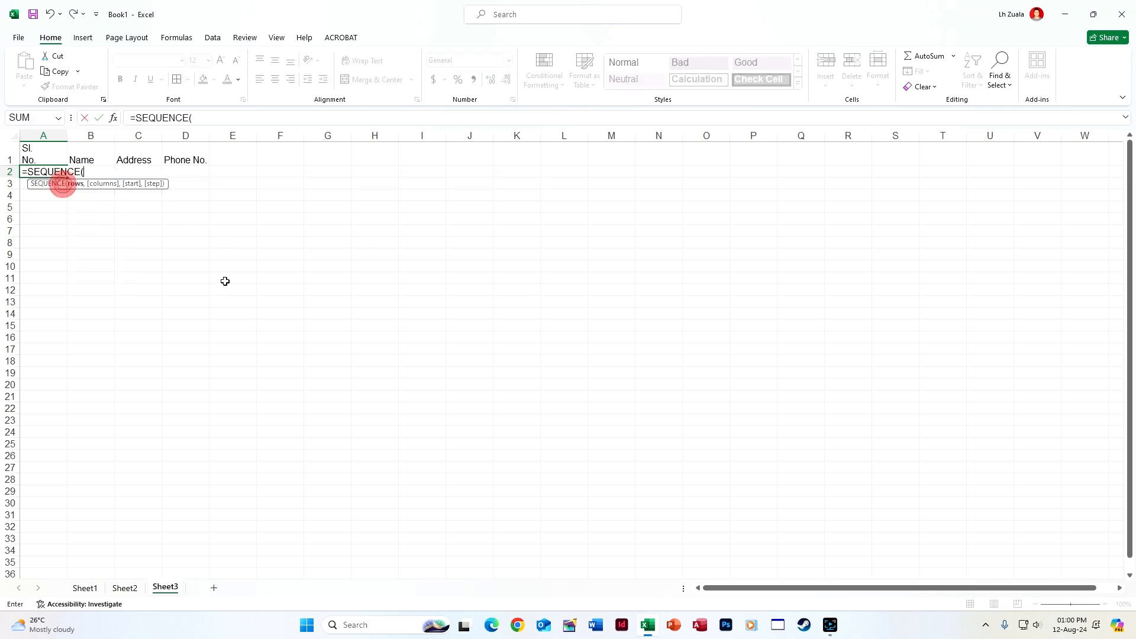
type("count")
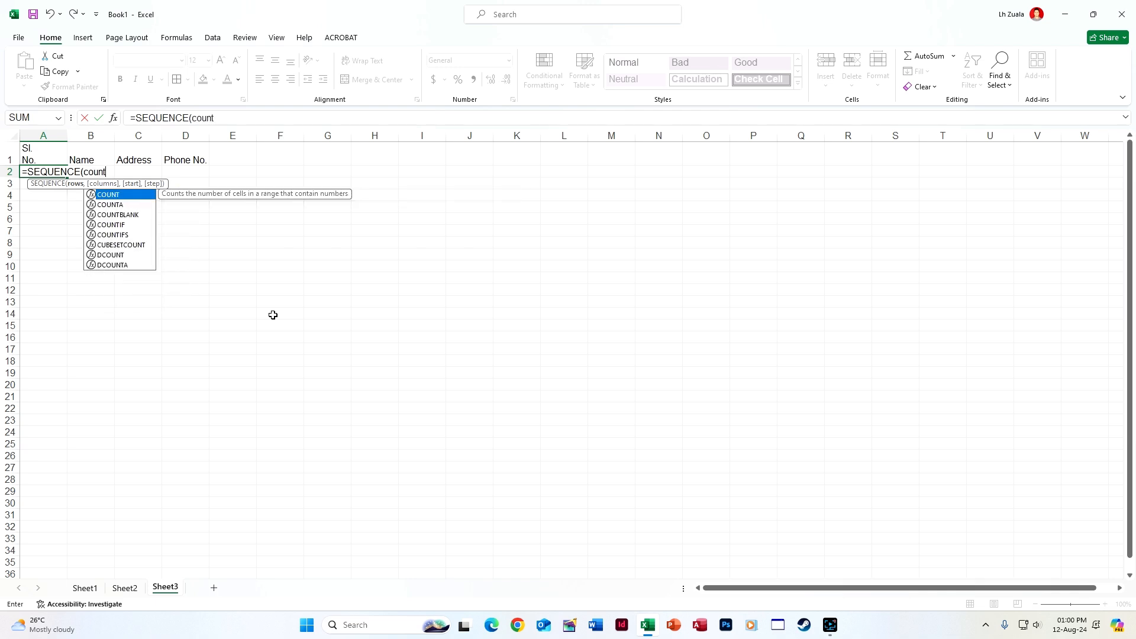
key("Down")
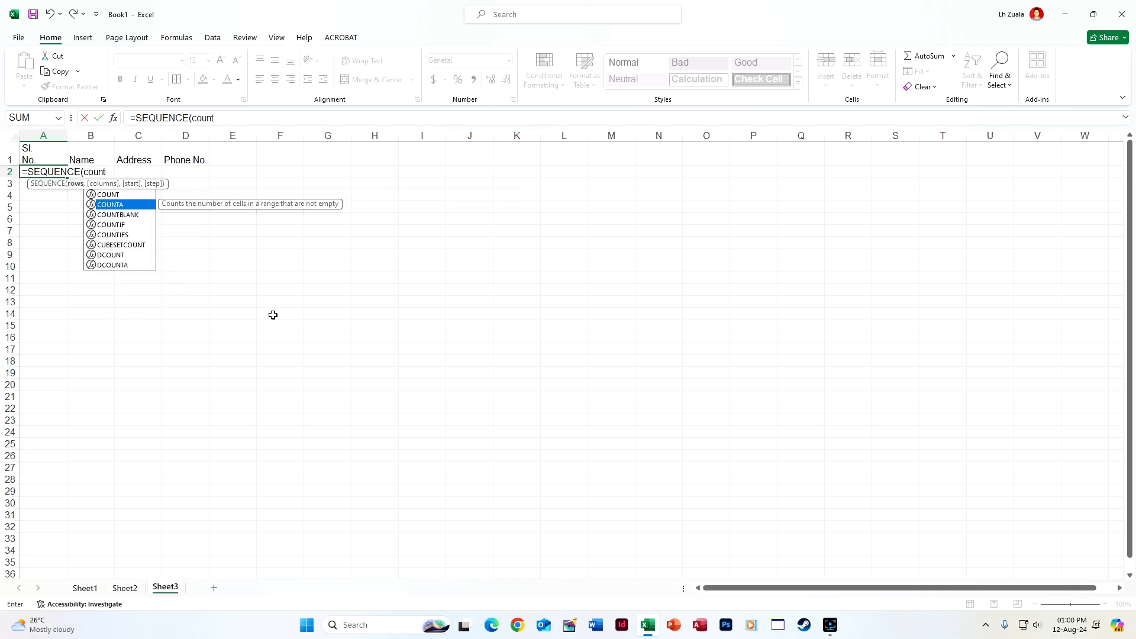
double_click(133, 204)
key("Right")
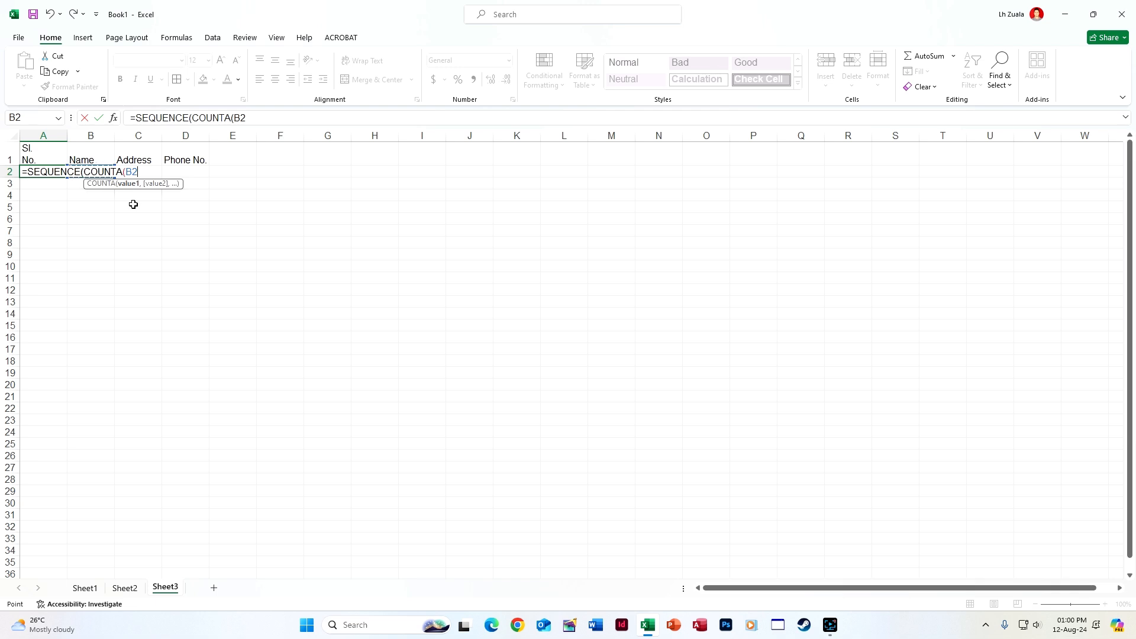
key("ctrl+shift+Down")
key("Return")
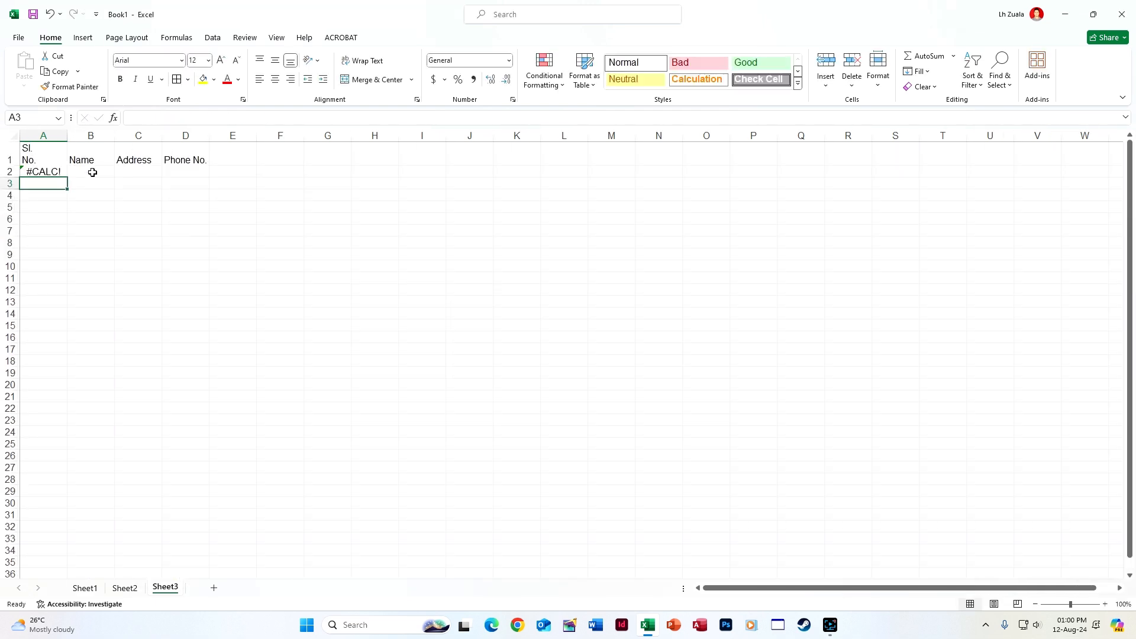
Fill in the first contact's name, address and phone number in B2:D2
left_click(91, 171)
type("La")
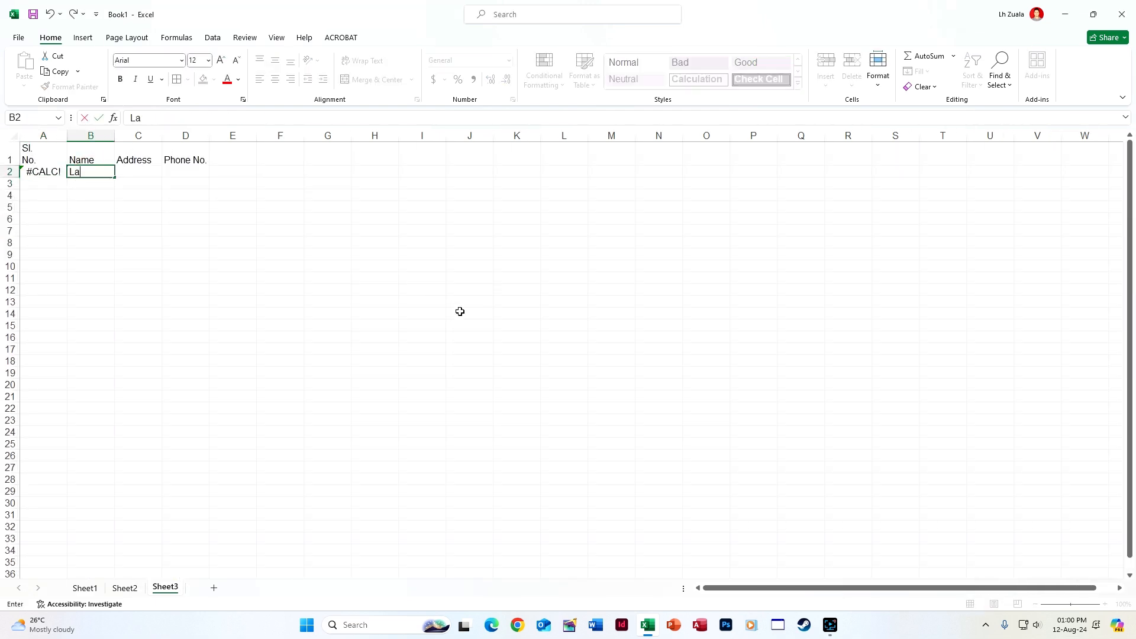
type("lnunhlimi")
key("Tab")
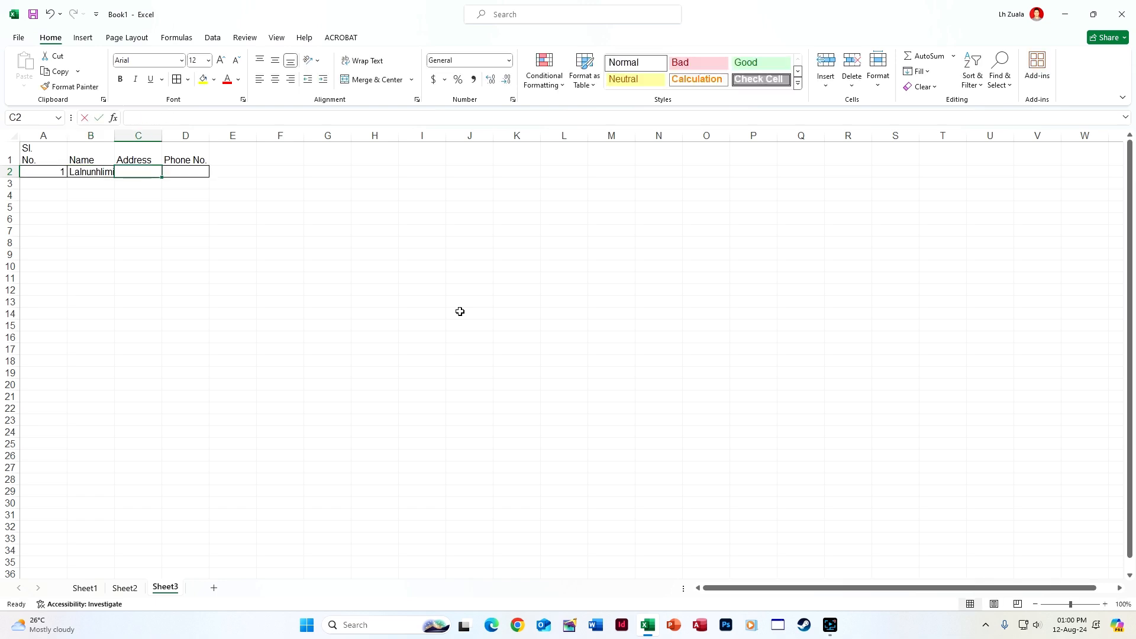
type("Chanmari")
key("Tab")
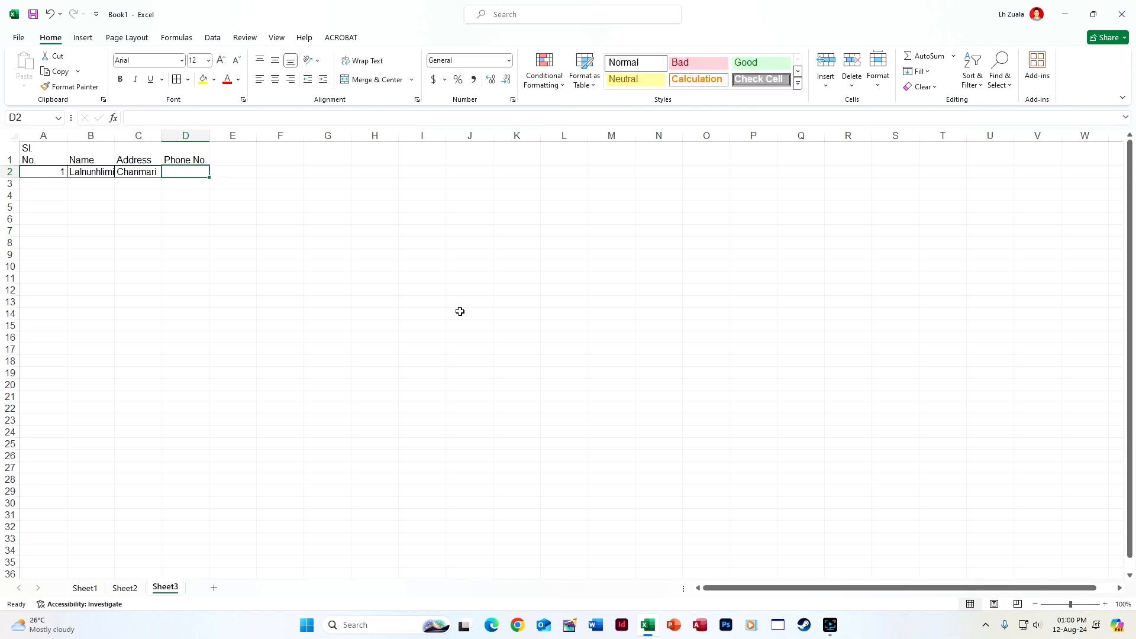
key("Return")
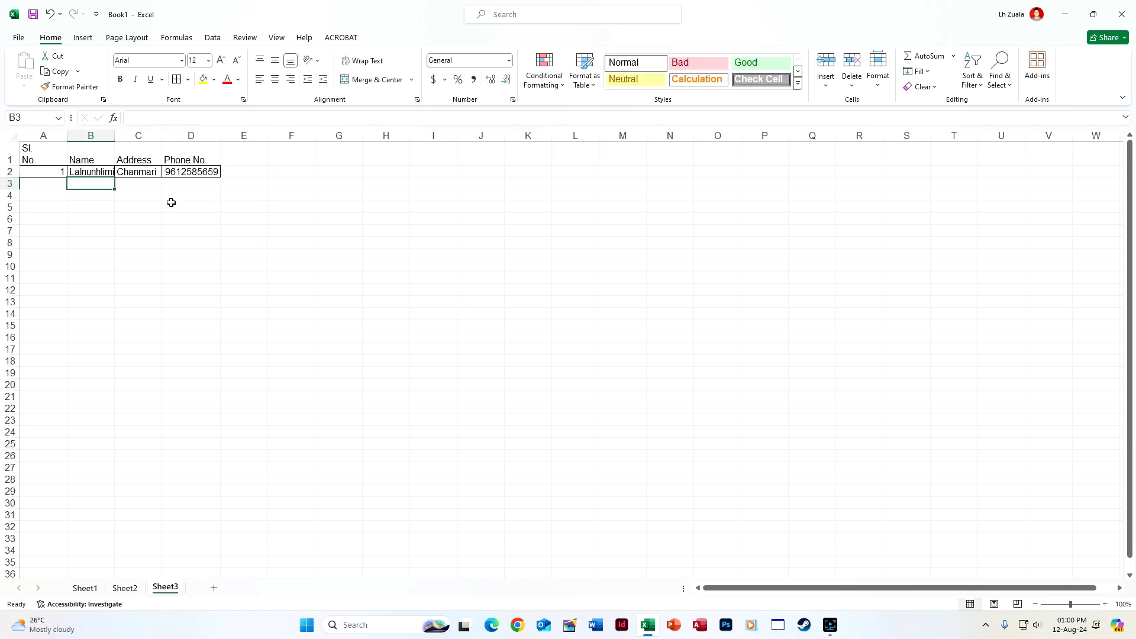
Enter the second contact's name and address in B3:C3
type("L")
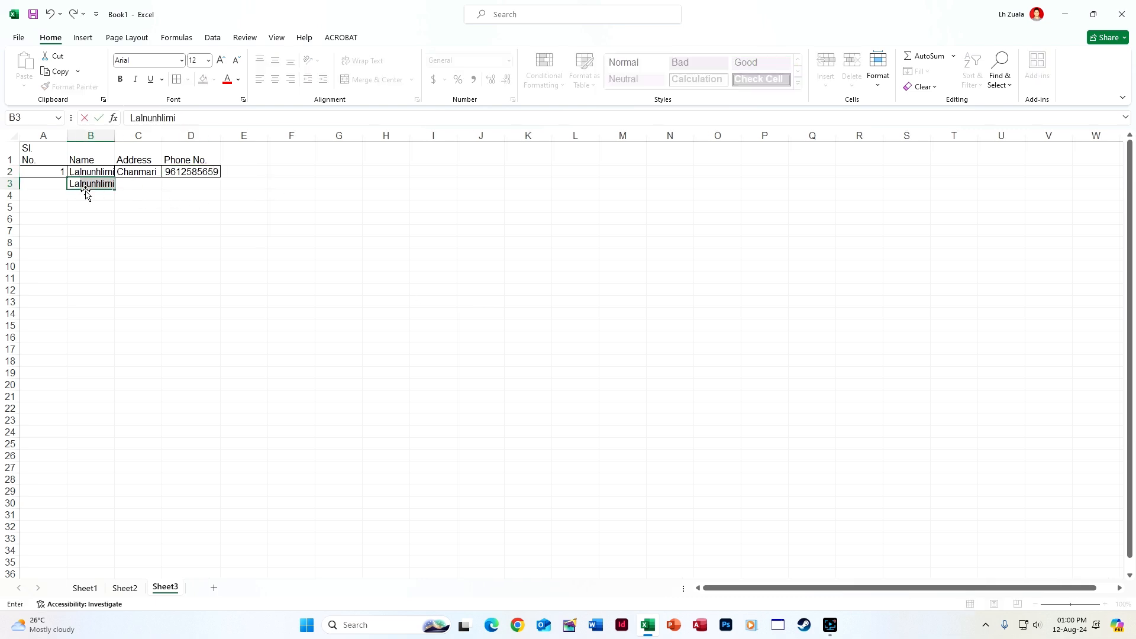
type("alhmunsia")
key("Tab")
type("Bazarven")
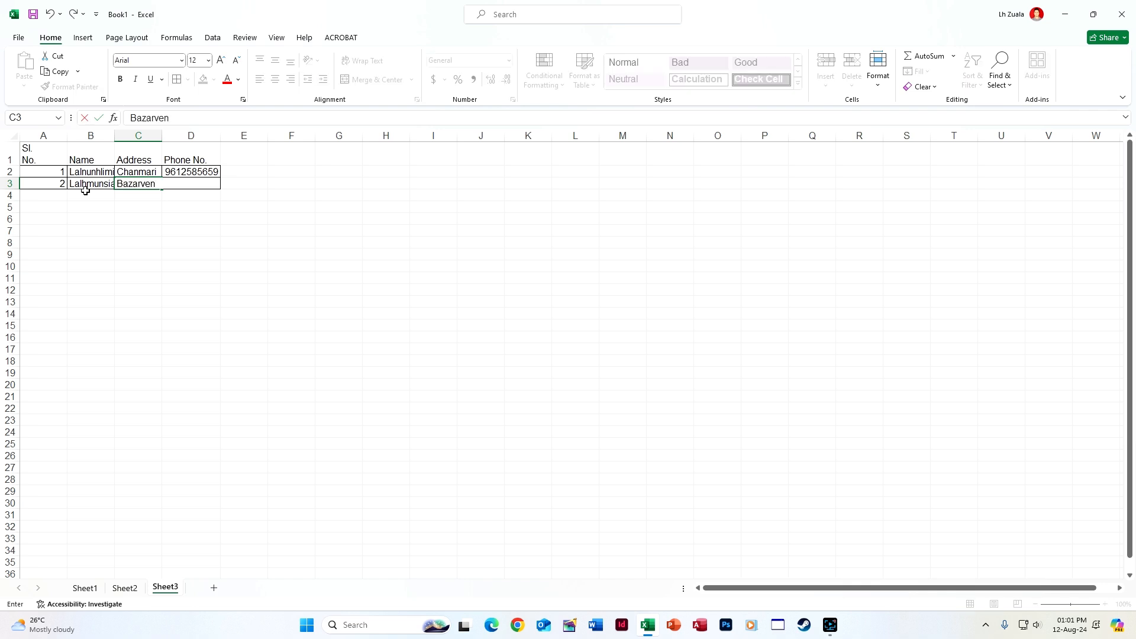
type("g")
key("Tab")
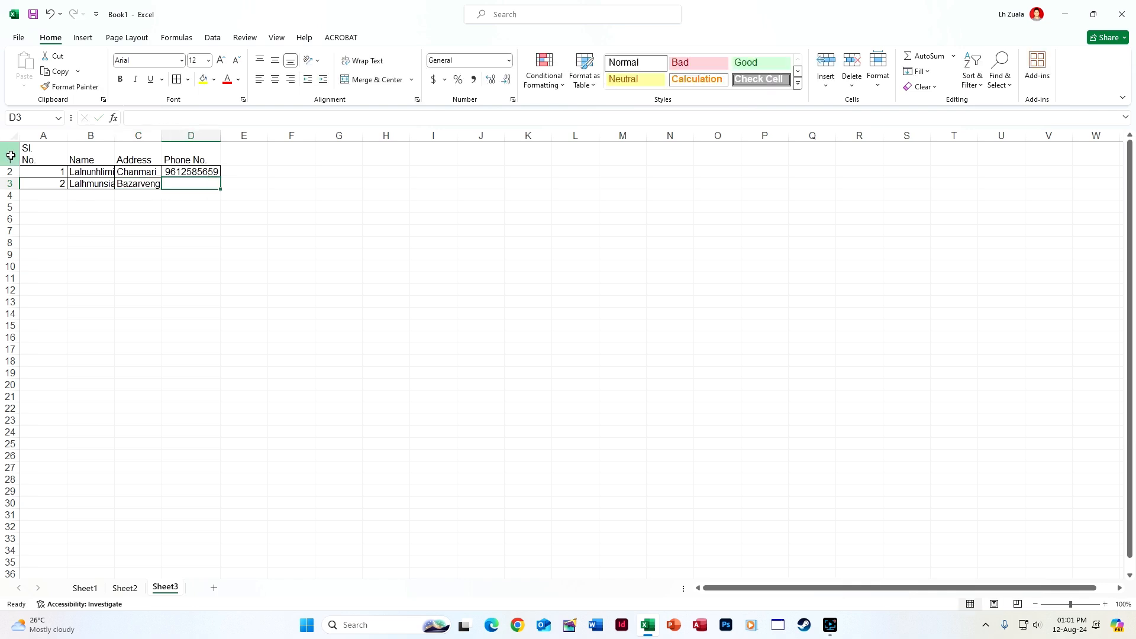
Center the headings horizontally and vertically, middle-align the sheet, and bold the heading row
left_click(10, 155)
left_click(275, 79)
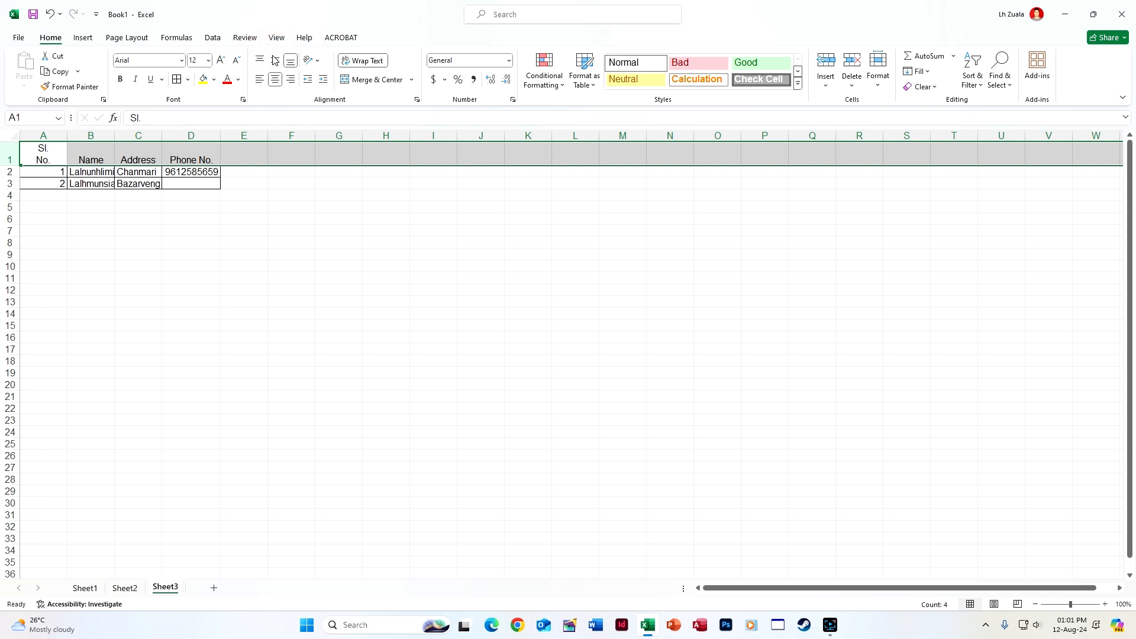
left_click(275, 59)
key("ctrl+a")
left_click(272, 60)
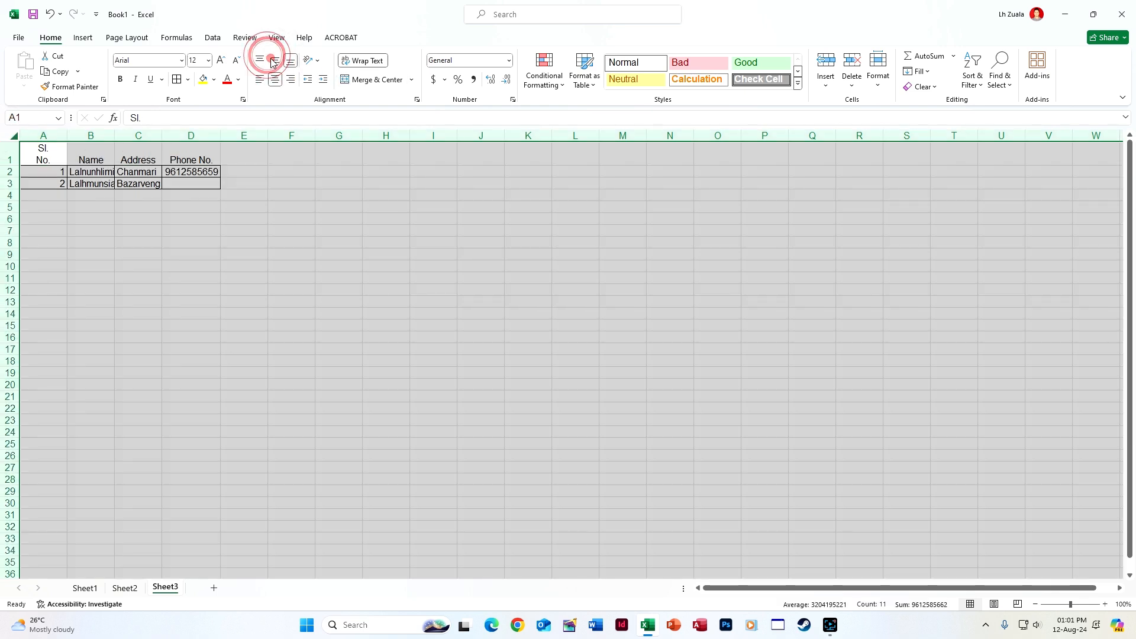
left_click(271, 59)
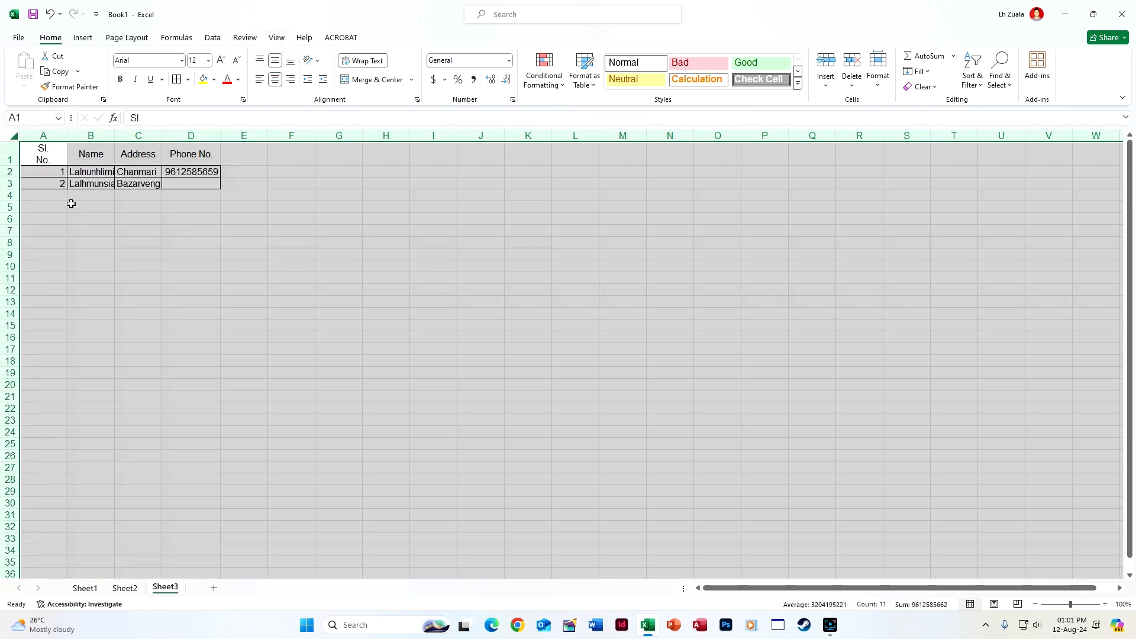
left_click(7, 158)
key("ctrl+b")
Autofit columns A–D and center the serial numbers in column A
left_click_drag(44, 135, 188, 135)
double_click(223, 135)
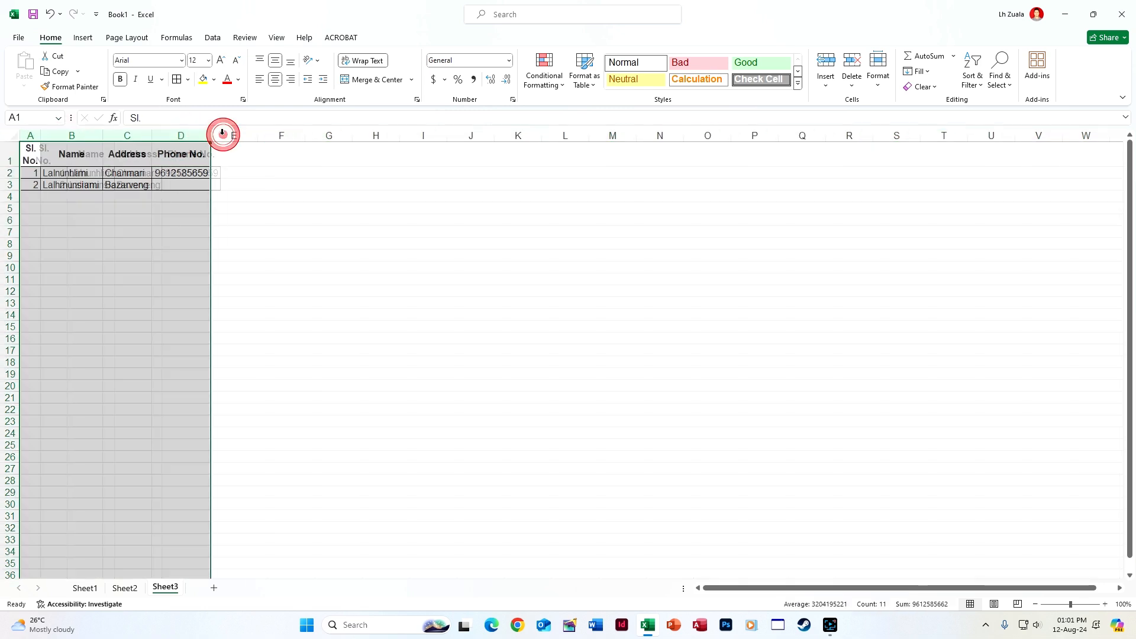
left_click(32, 135)
left_click(275, 78)
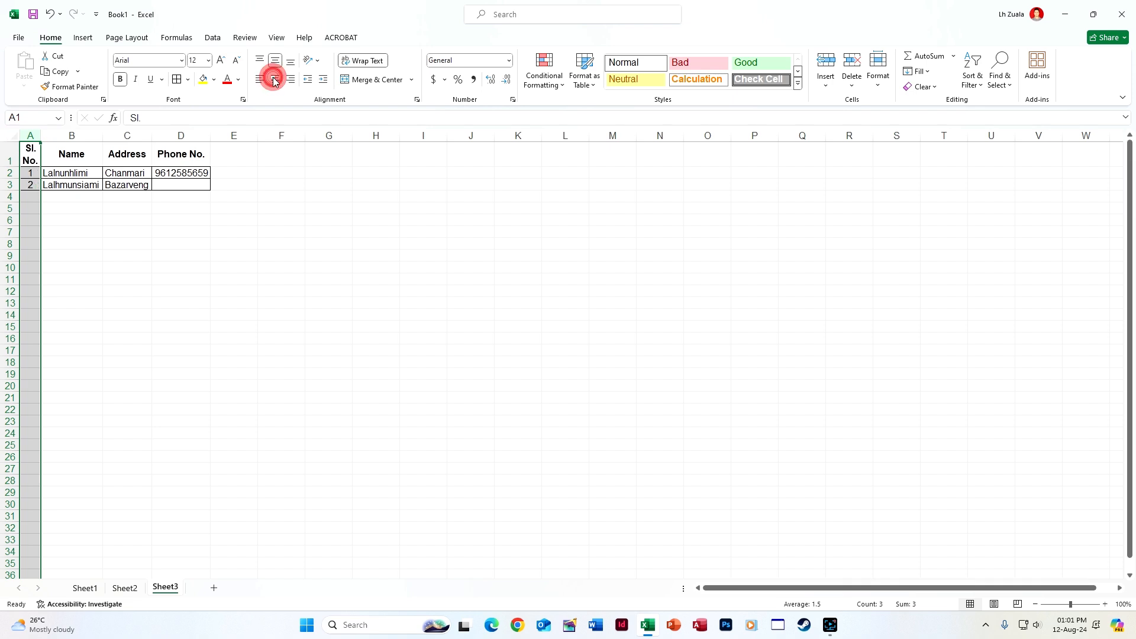
left_click(286, 315)
Insert a blank row above the table's header row
left_click_drag(35, 152, 211, 156)
left_click(176, 77)
right_click(8, 156)
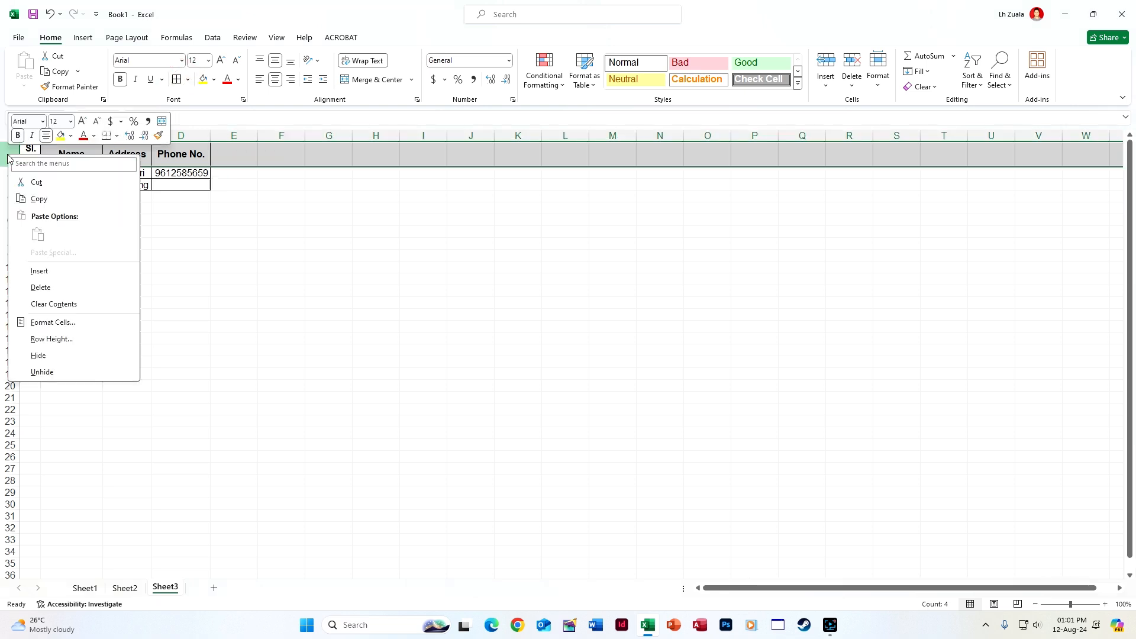
left_click(45, 271)
left_click(276, 334)
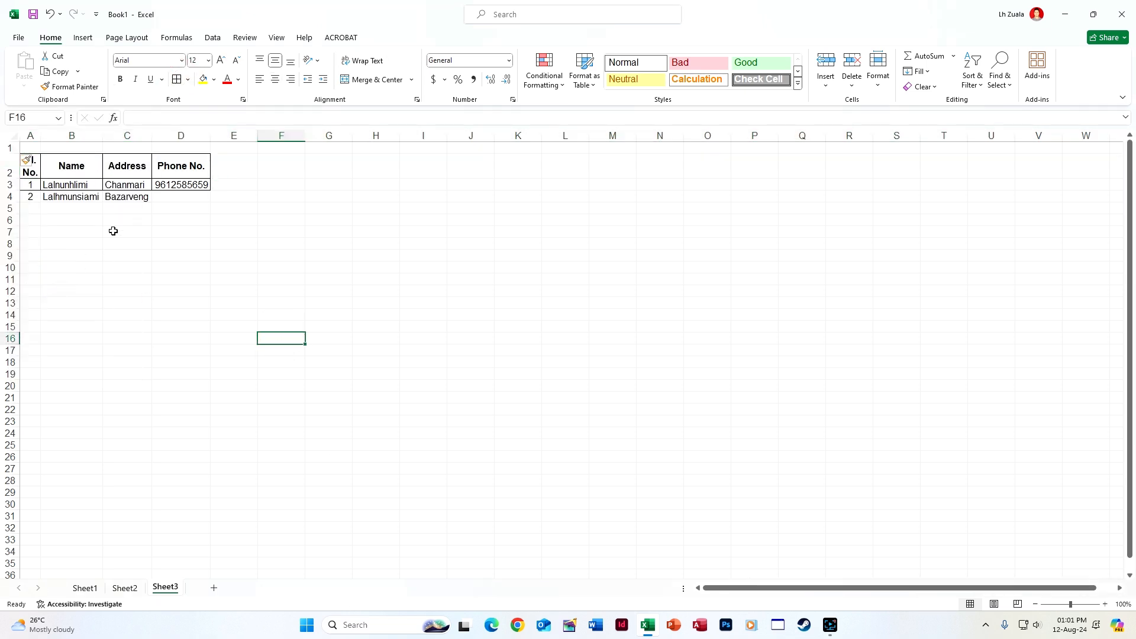
Enter a placeholder phone number in D4
left_click(108, 208)
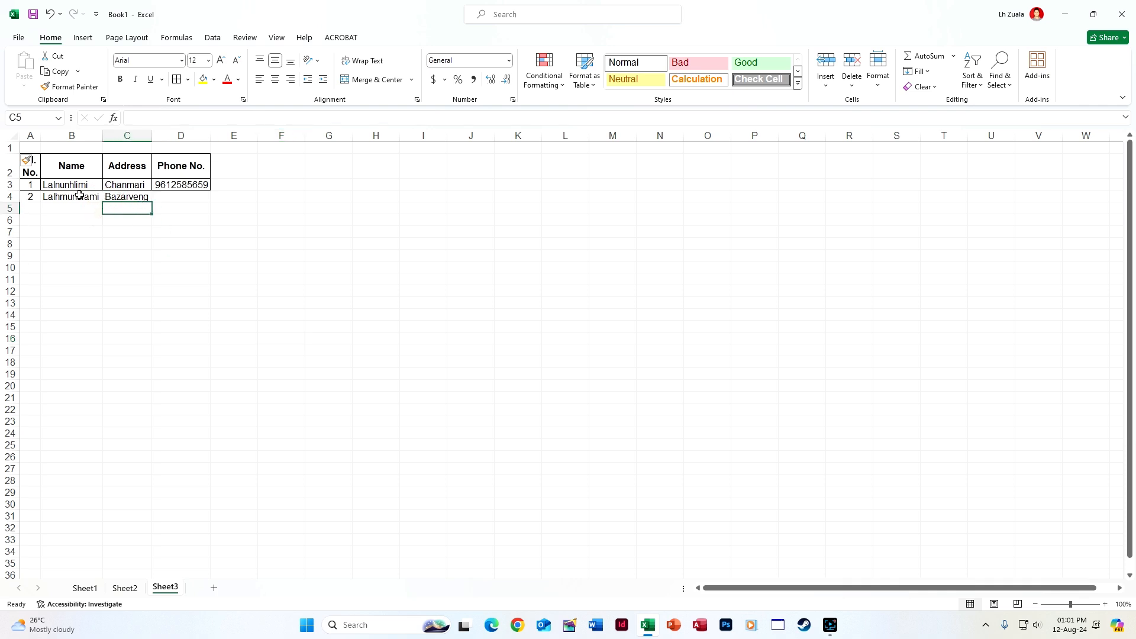
left_click(170, 198)
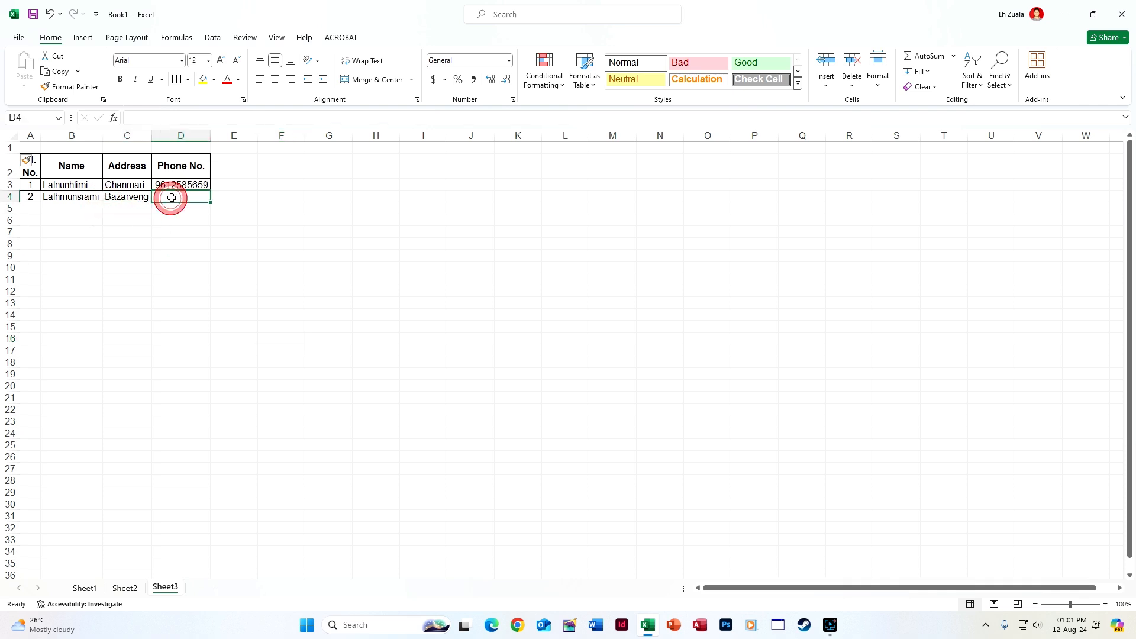
type("6+5646")
key("Return")
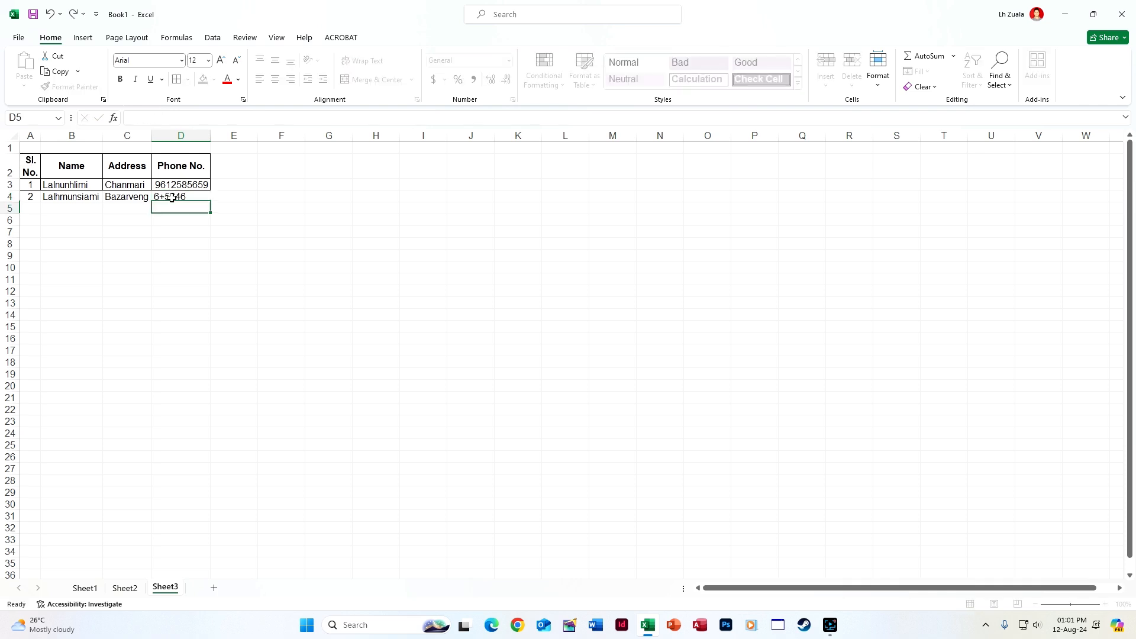
Fill row 5 with a placeholder third contact's name, address and phone number
left_click(83, 209)
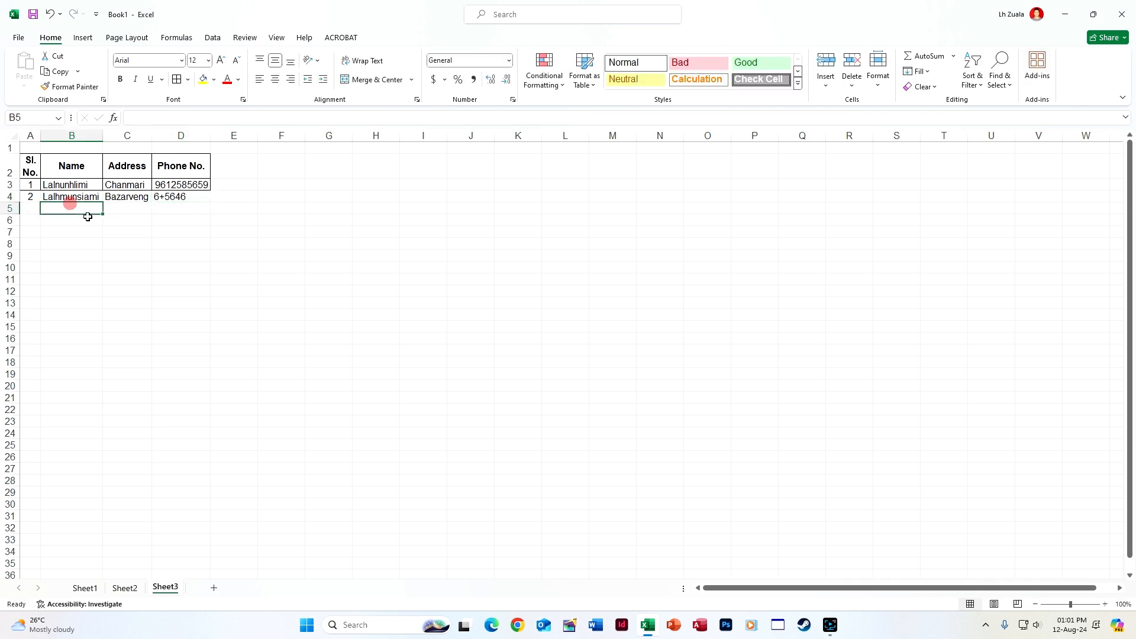
type("dfjajdf")
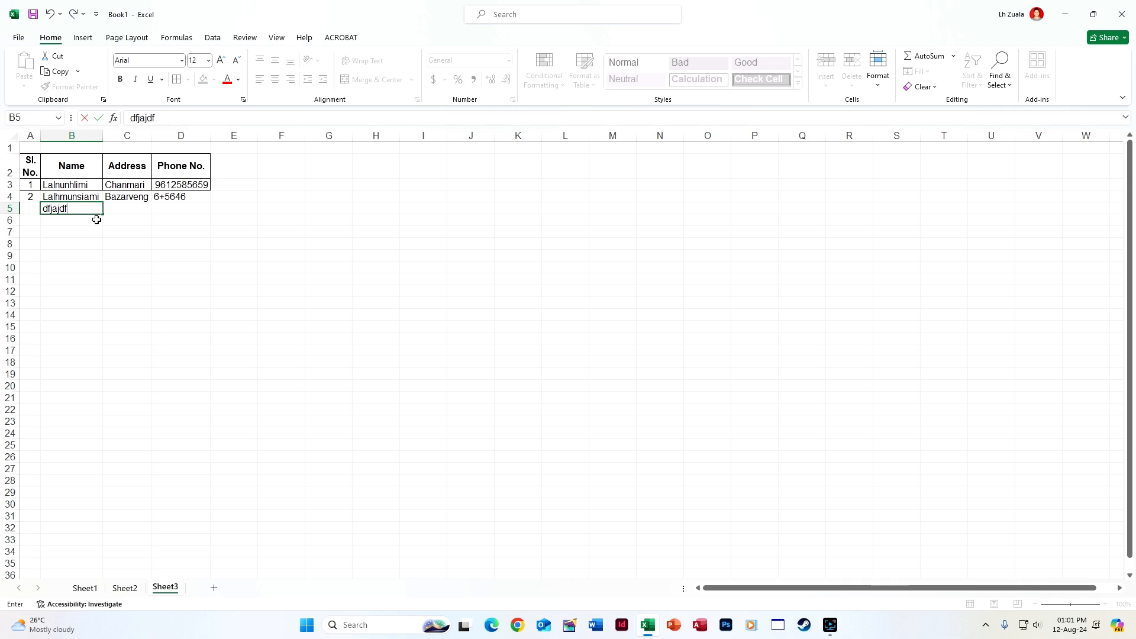
key("Return")
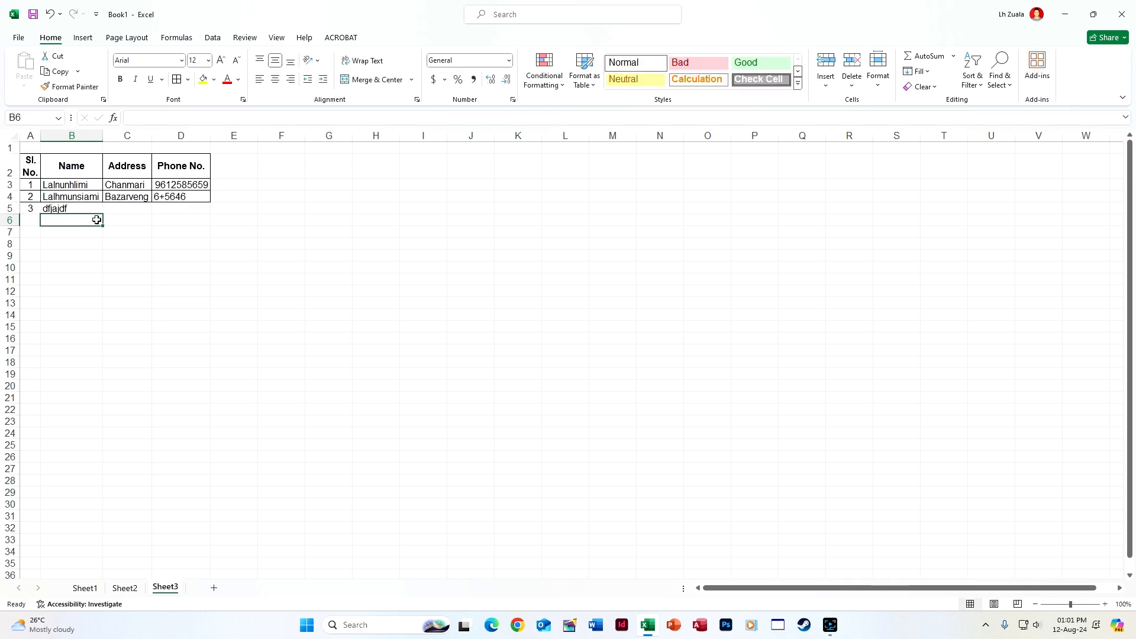
left_click(132, 208)
type("jfjaj")
key("Tab")
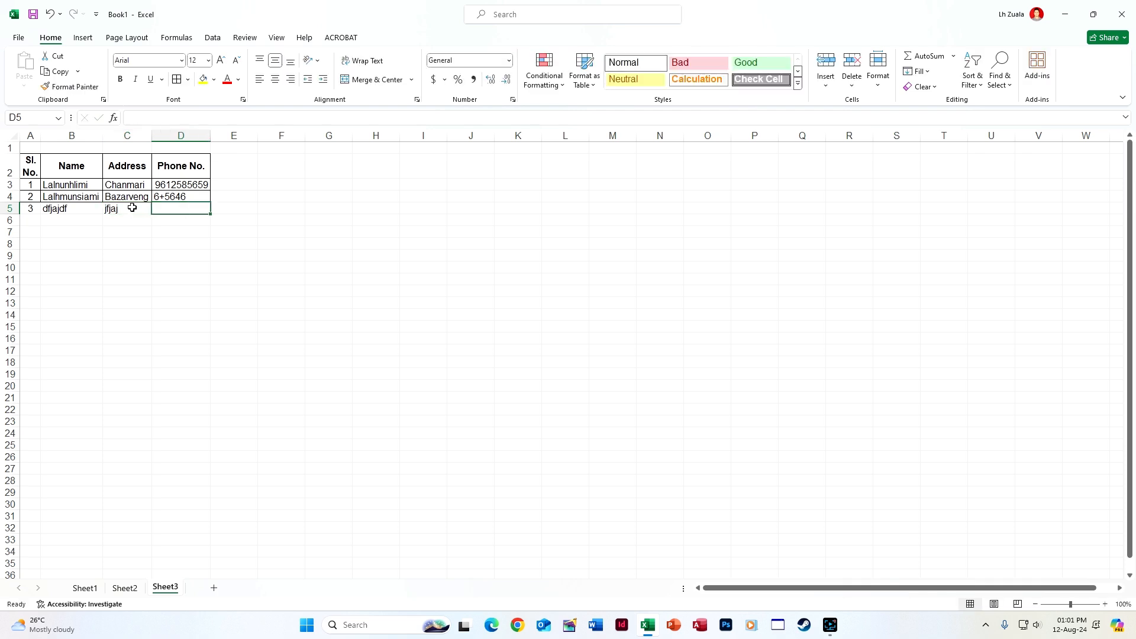
type("65465464")
key("Return")
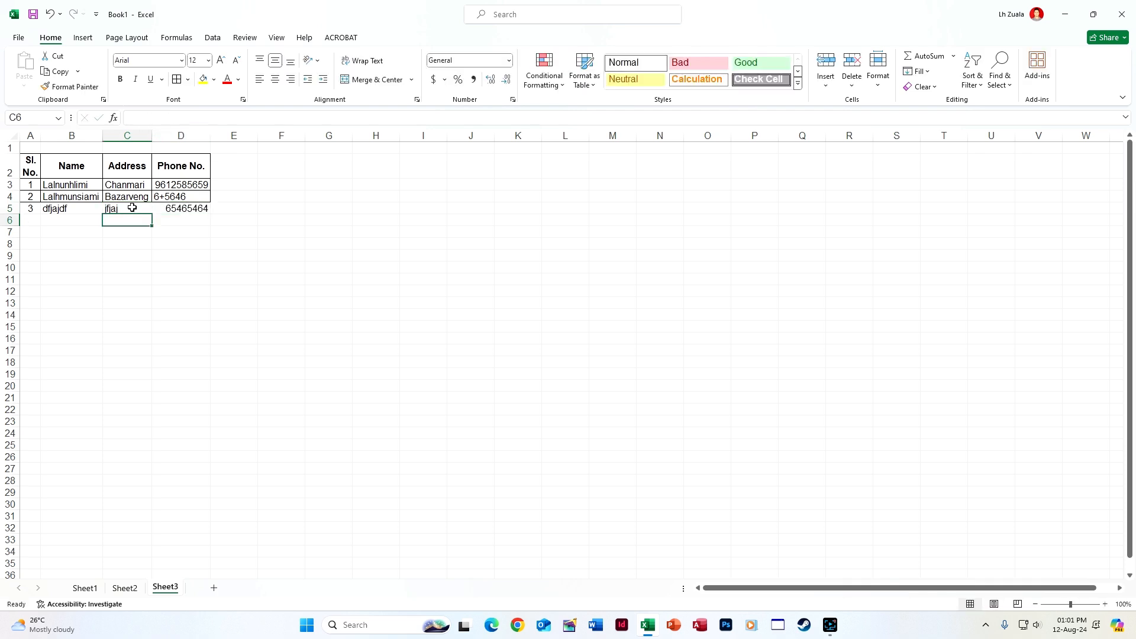
Enter a fourth contact's name in B6, auto-numbered 4, and check the row
left_click(87, 224)
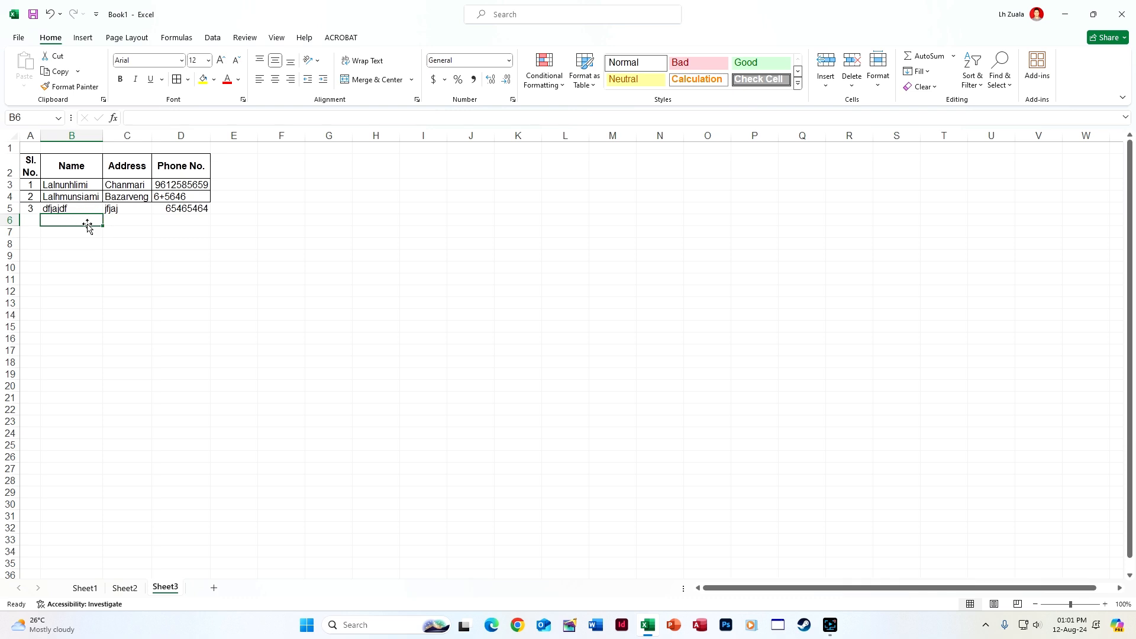
type("Lalduhawma")
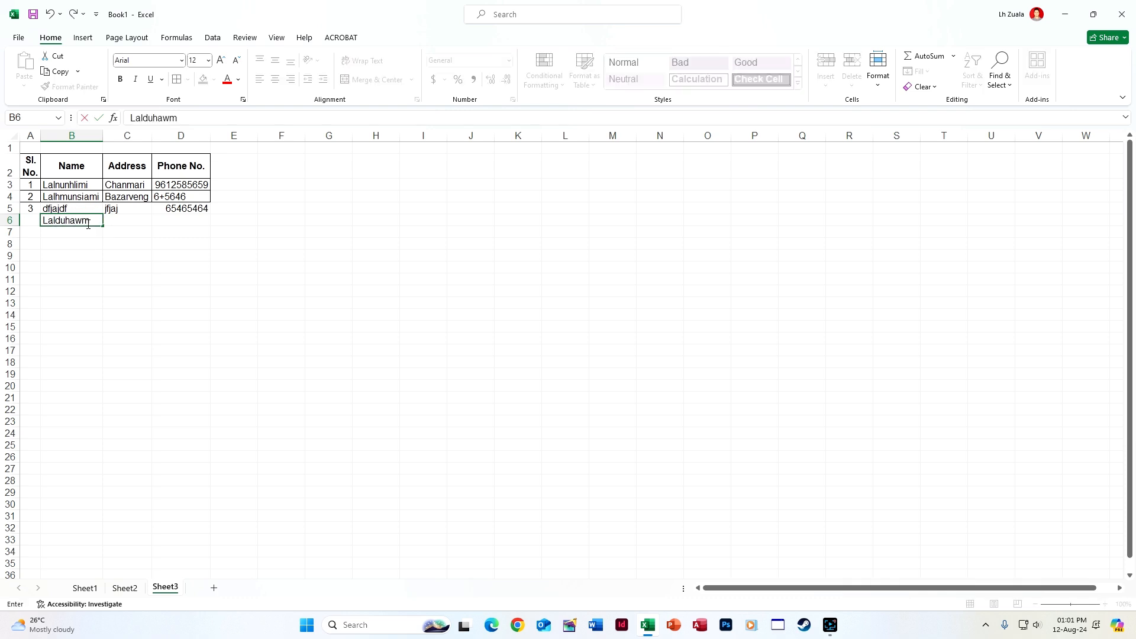
key("Tab")
left_click(104, 277)
left_click_drag(33, 220, 254, 296)
left_click(237, 350)
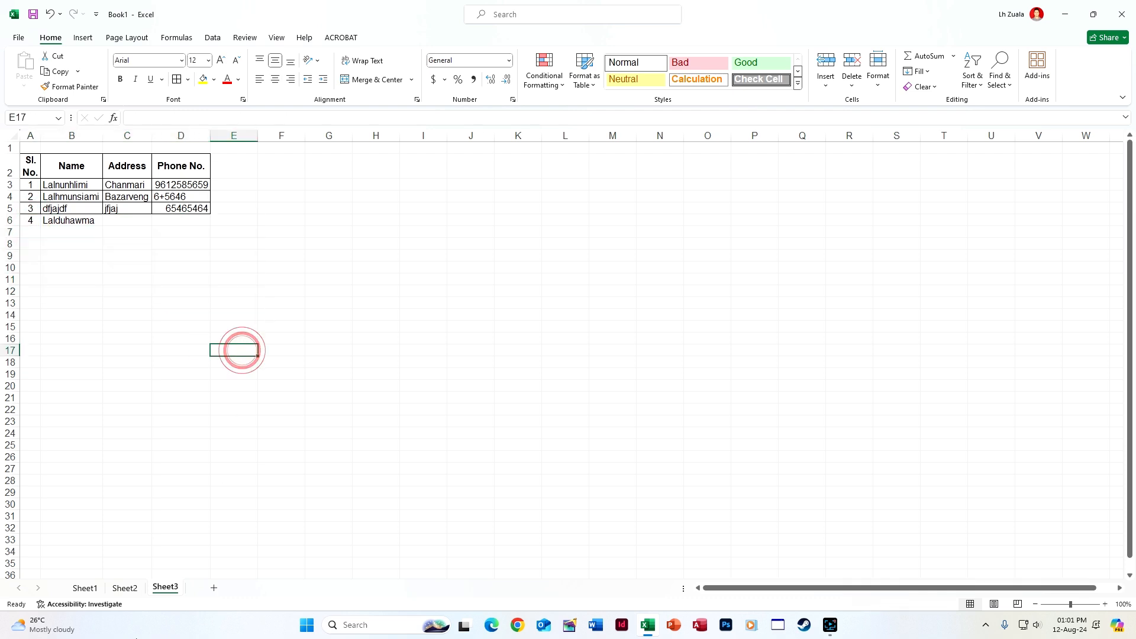
Review Sheet2, Sheet1 and Sheet3, then inspect Sheet2's spilled SEQUENCE serial-number formula in column A
left_click(125, 588)
left_click(85, 587)
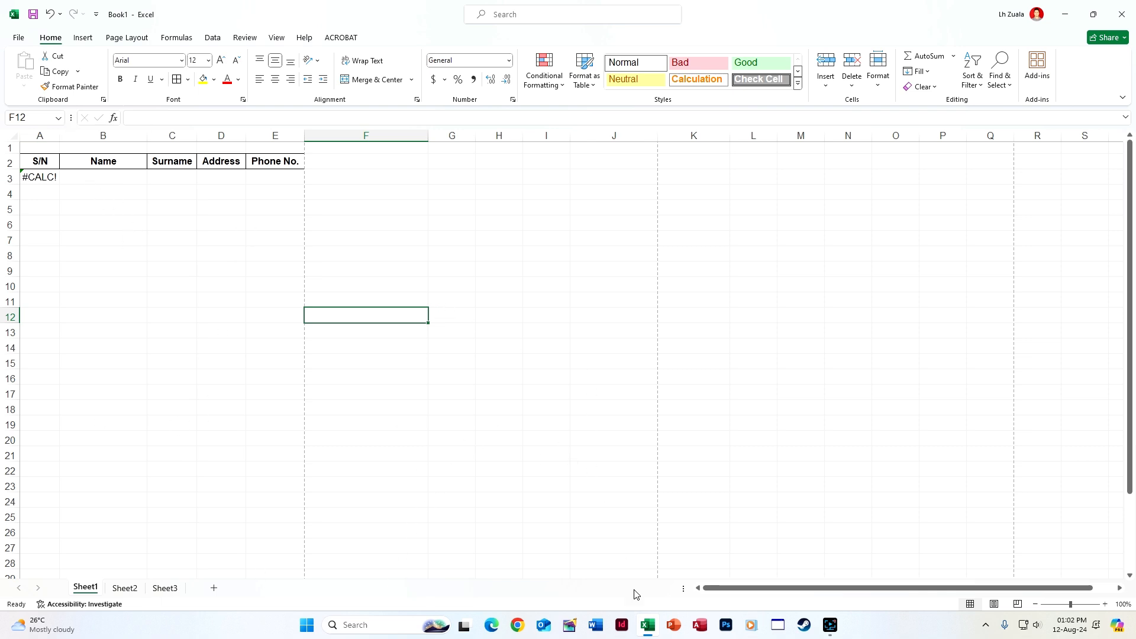
left_click(165, 588)
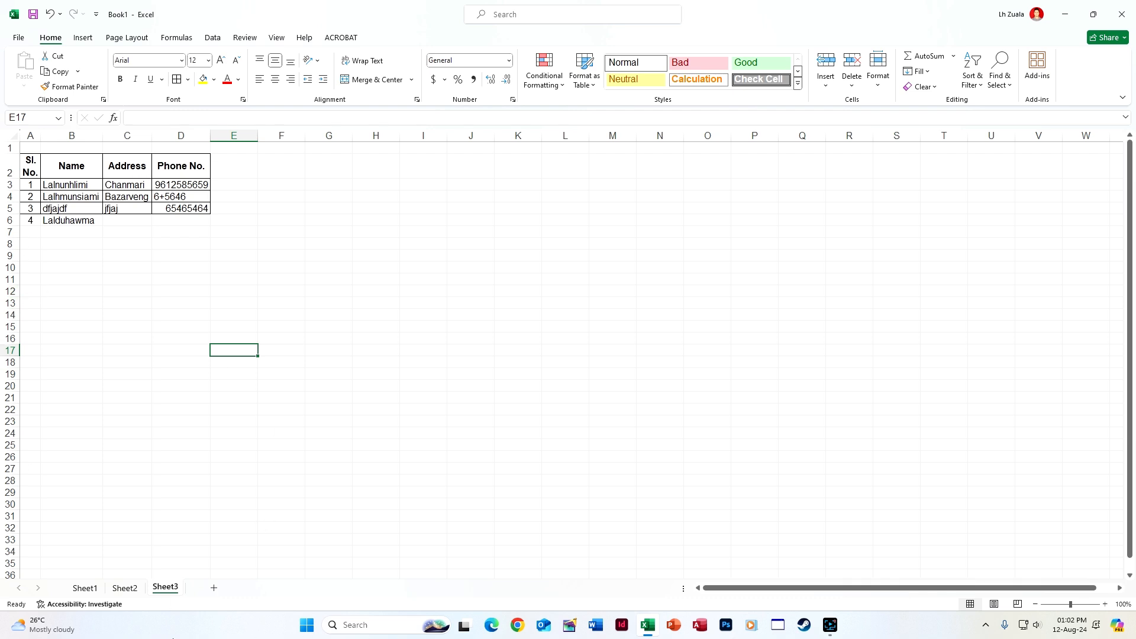
left_click(124, 588)
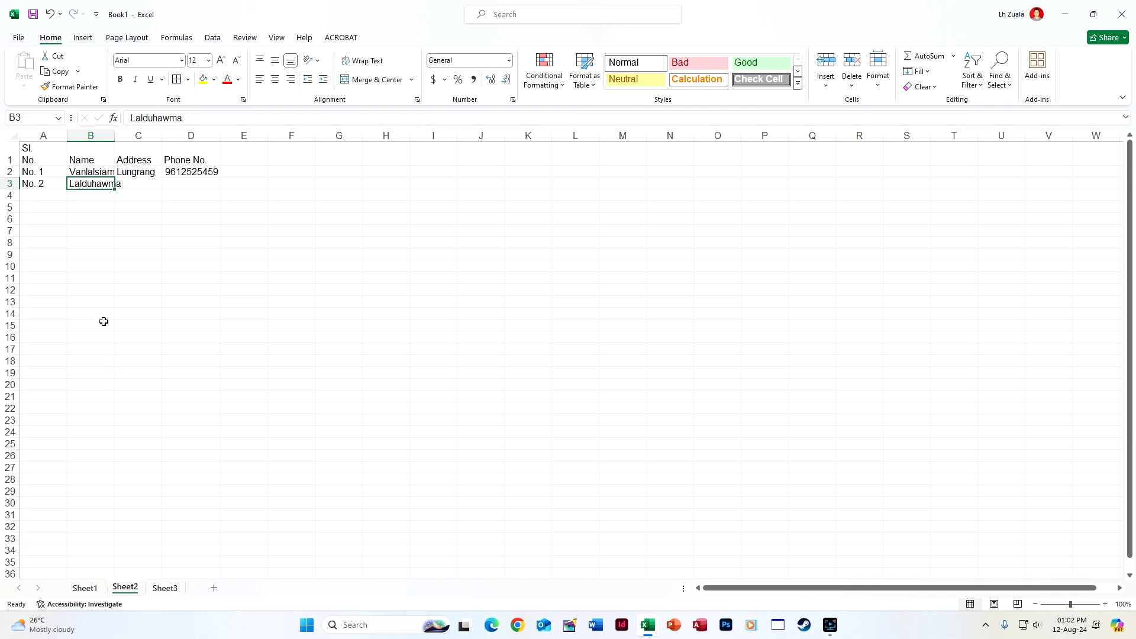
left_click(32, 172)
left_click(42, 183)
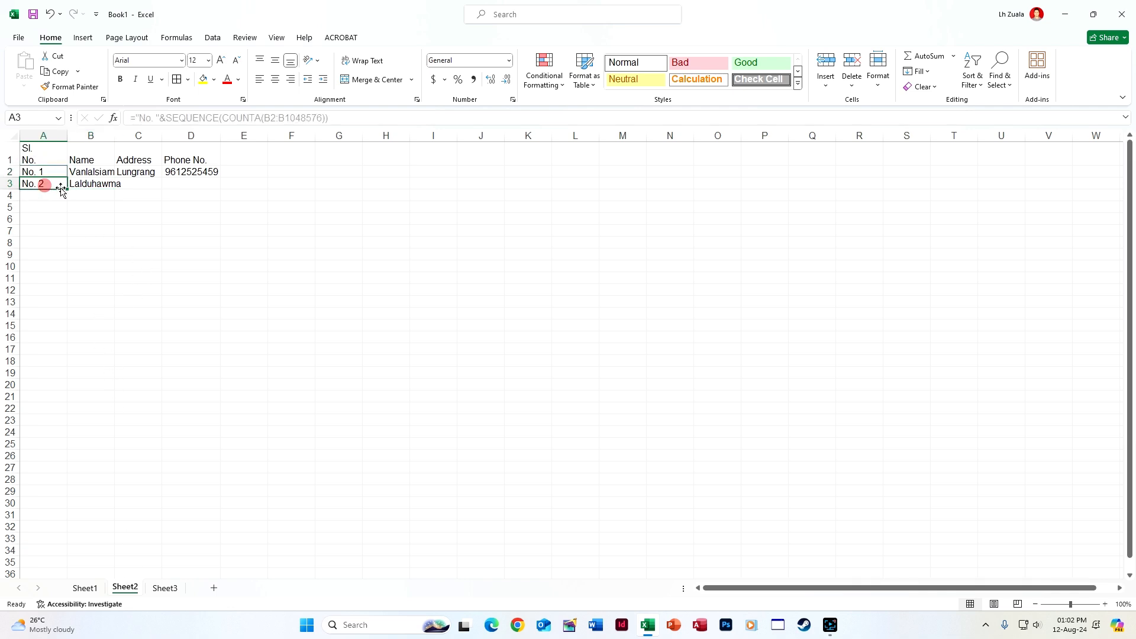
left_click(64, 183)
Fill the serial formula down column A and enter the test name 'cvdfvd' in B4
left_click_drag(68, 190, 81, 350)
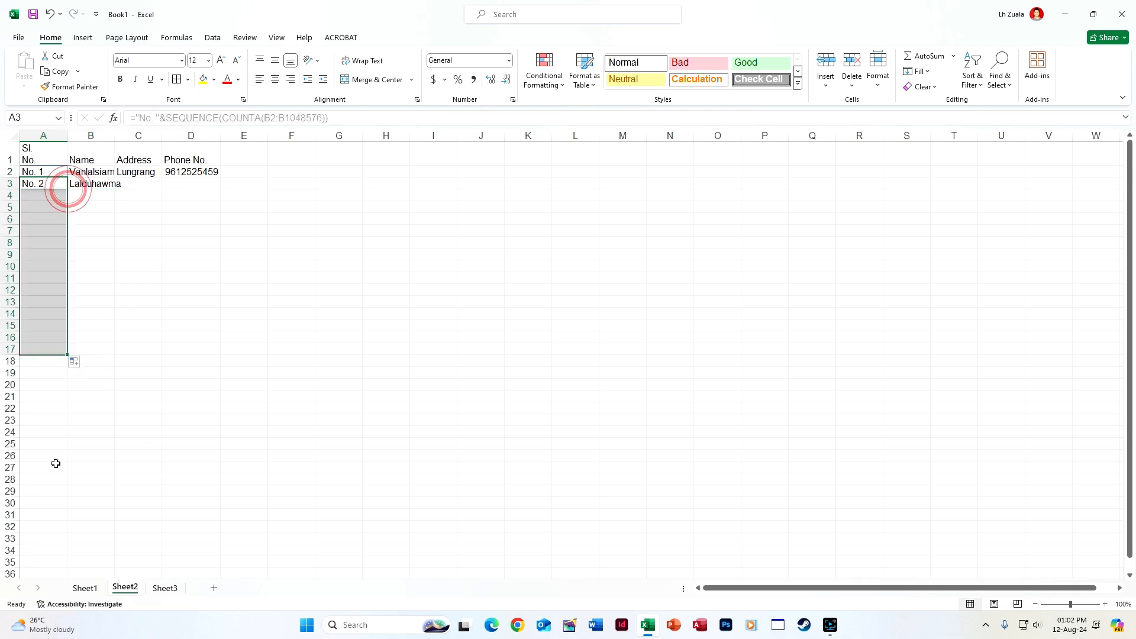
left_click(109, 195)
type("cvdfvd")
key("Return")
left_click(166, 305)
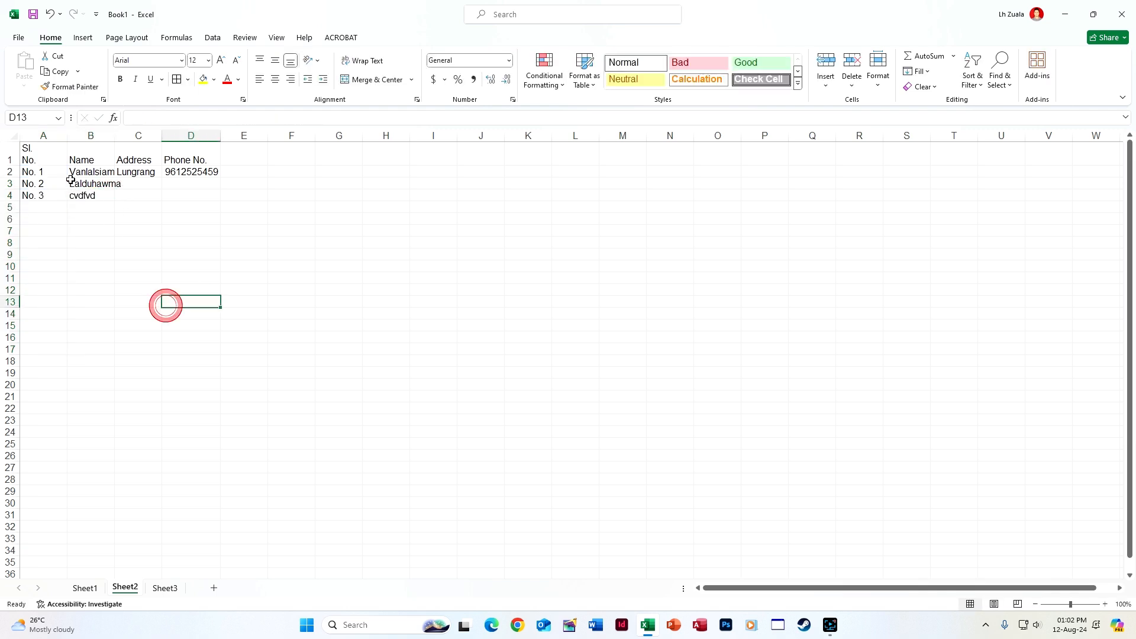
Insert an empty row above the headers and select A2:D down to the last row
right_click(9, 153)
left_click(55, 267)
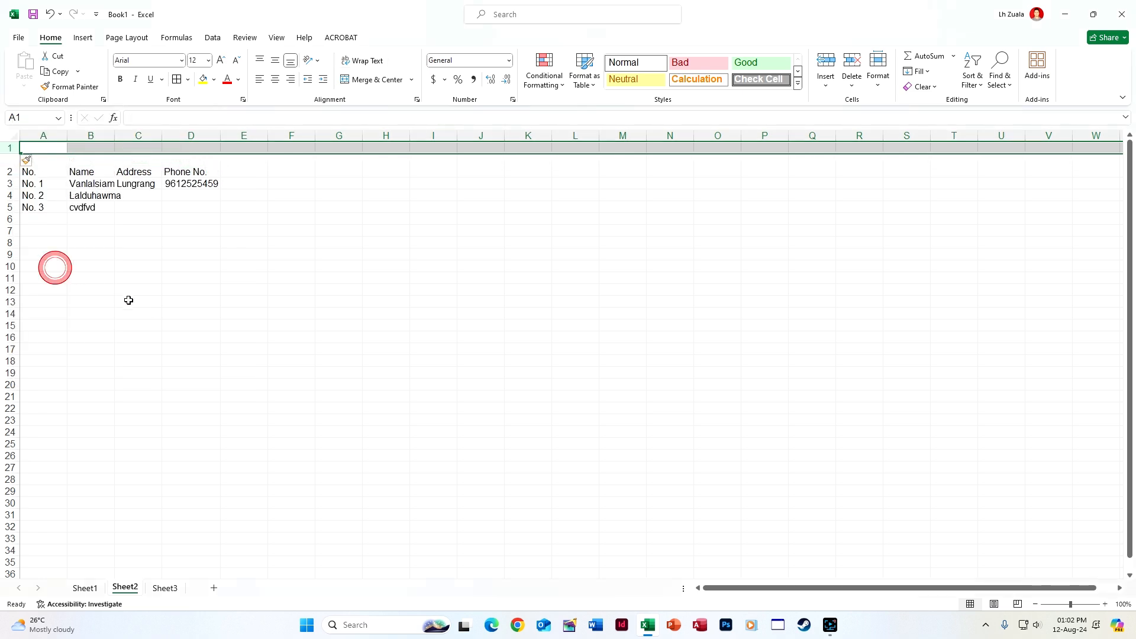
left_click(128, 300)
left_click_drag(47, 171, 191, 196)
key("ctrl+shift+Down")
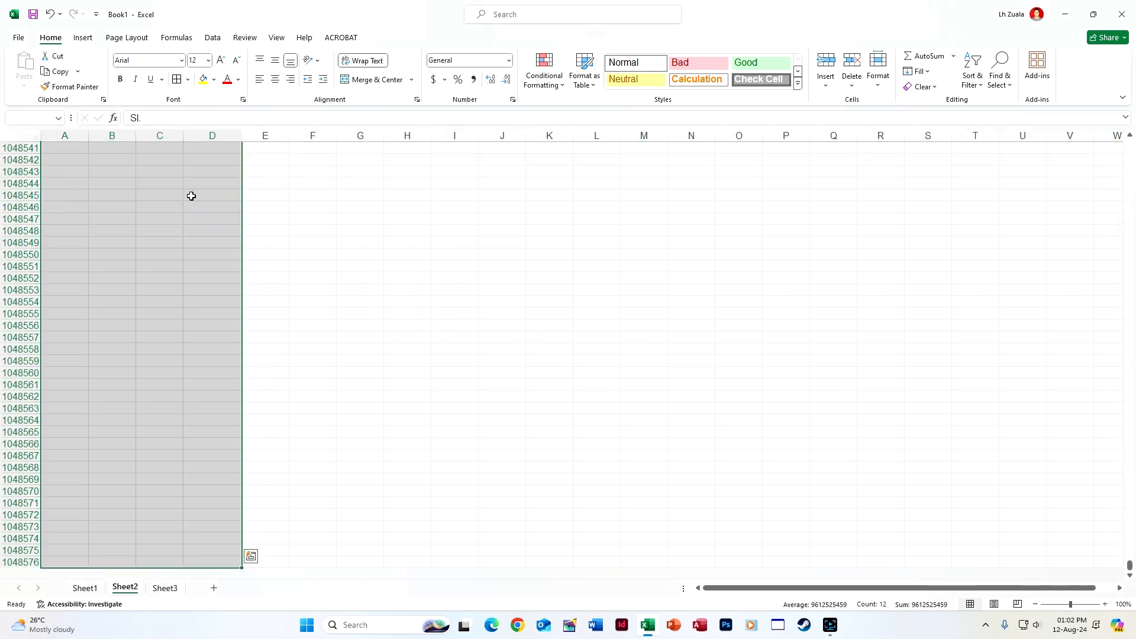
left_click_drag(1130, 566, 1131, 83)
Delete A3's serial formula and the B3:D5 sample entries, then select A2:D to the last row
left_click(46, 182)
key("Delete")
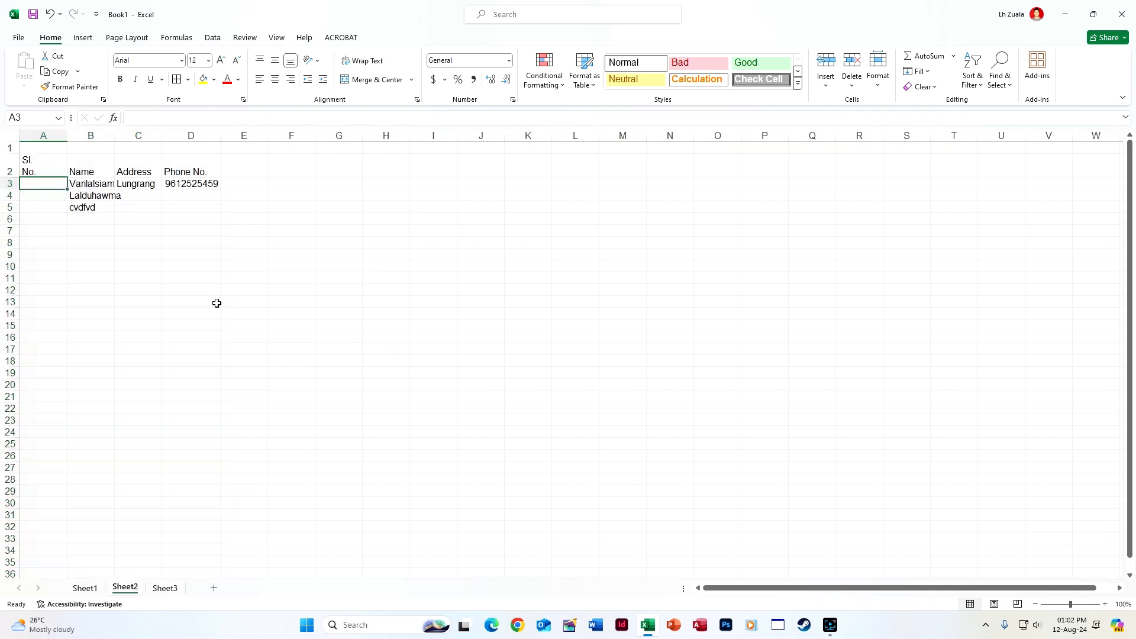
left_click_drag(89, 184, 229, 223)
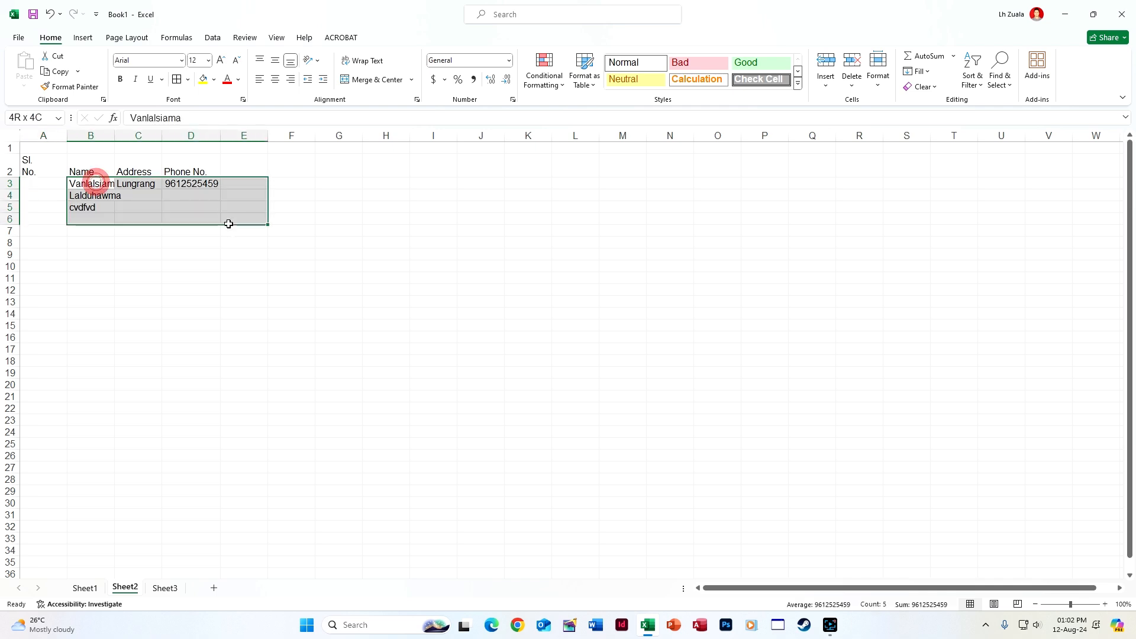
key("Delete")
left_click(60, 333)
left_click_drag(36, 171, 206, 166)
key("ctrl+shift+Down")
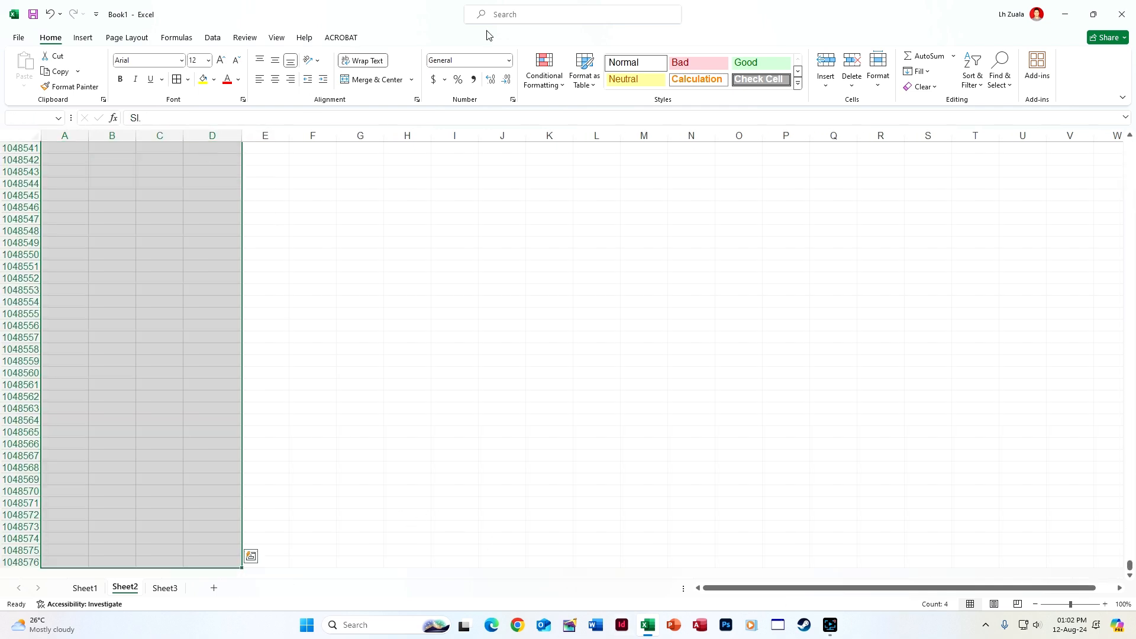
Begin a formula-based conditional formatting rule, then cancel it
left_click(556, 76)
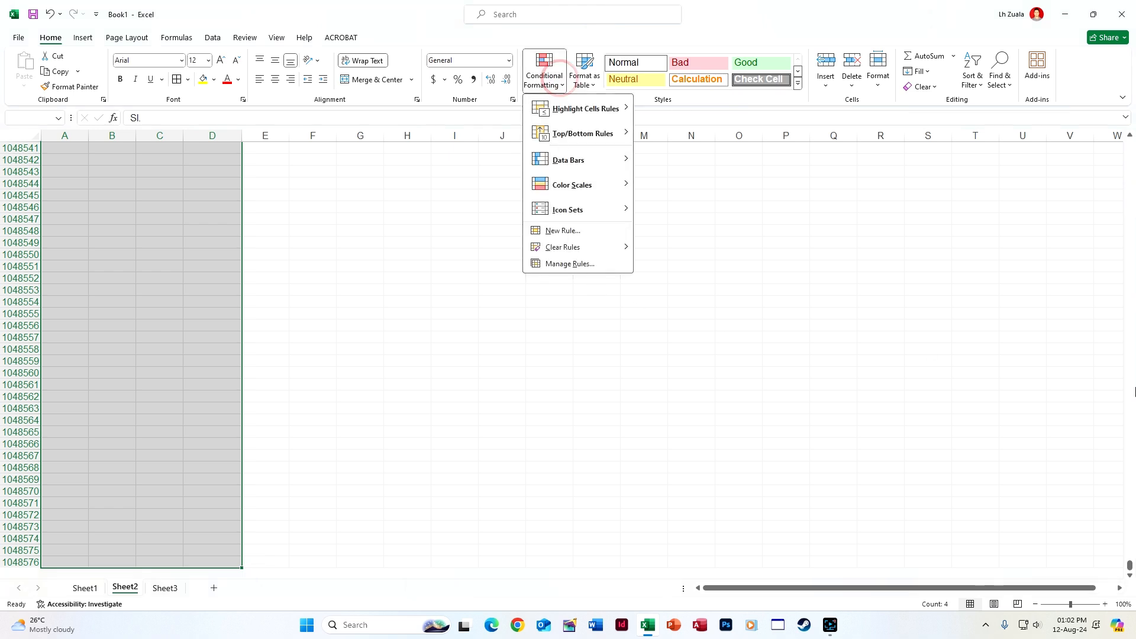
left_click(600, 230)
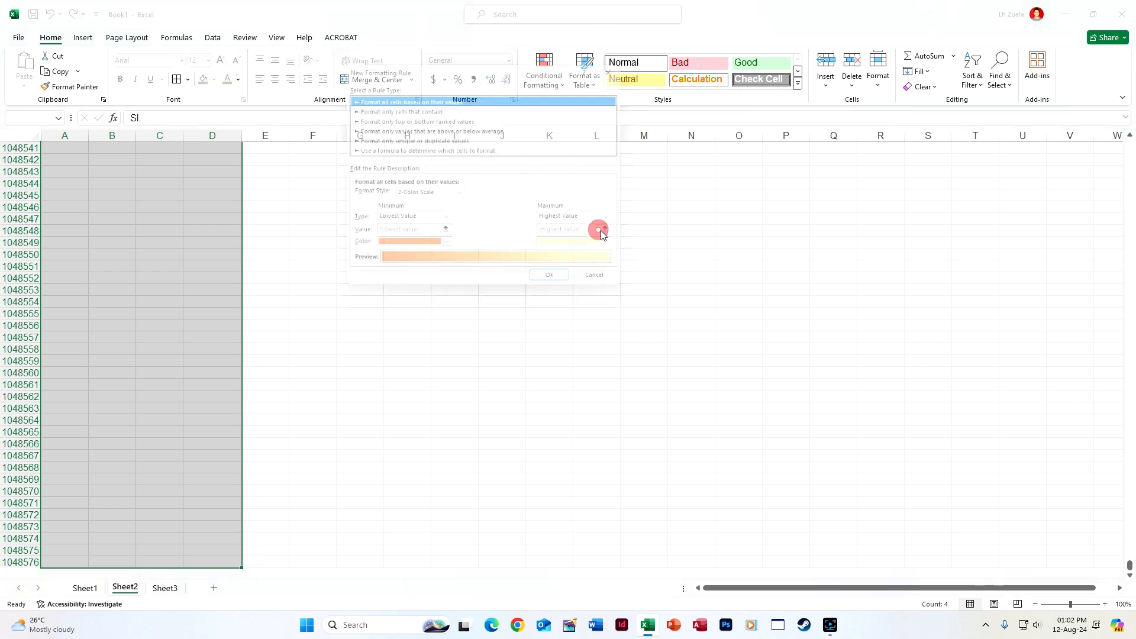
left_click(407, 150)
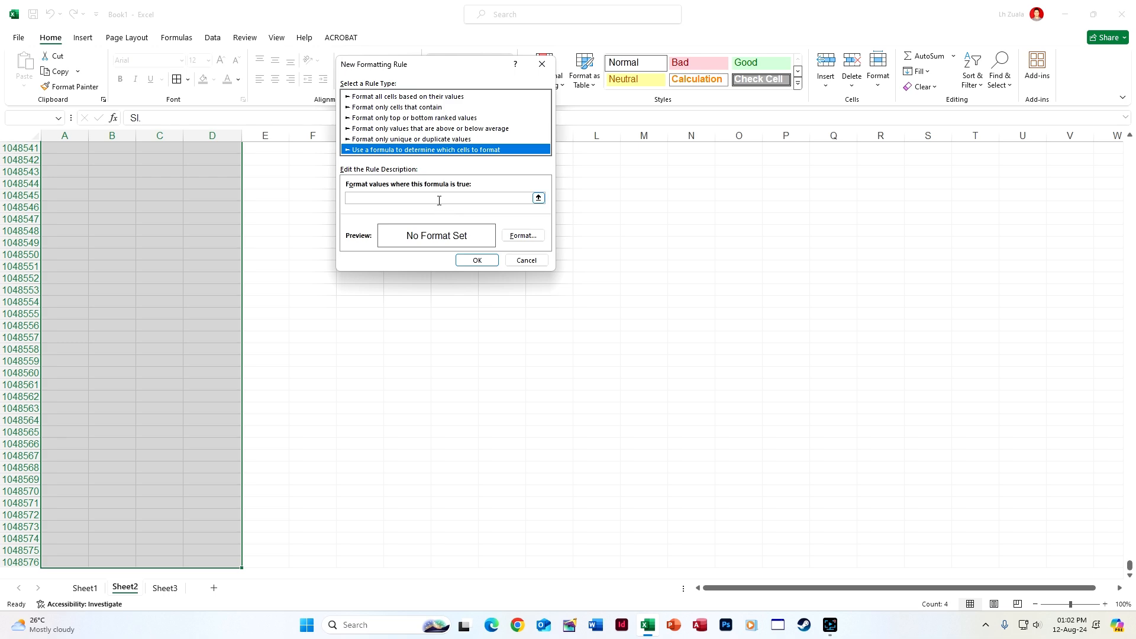
left_click(541, 63)
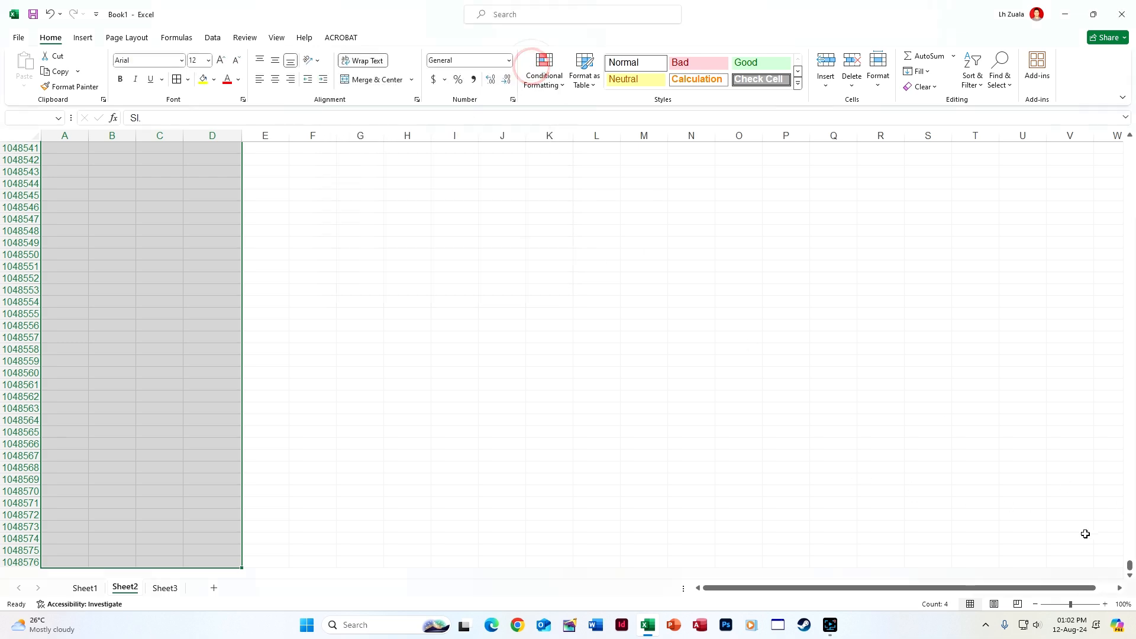
left_click_drag(1128, 562, 1134, 142)
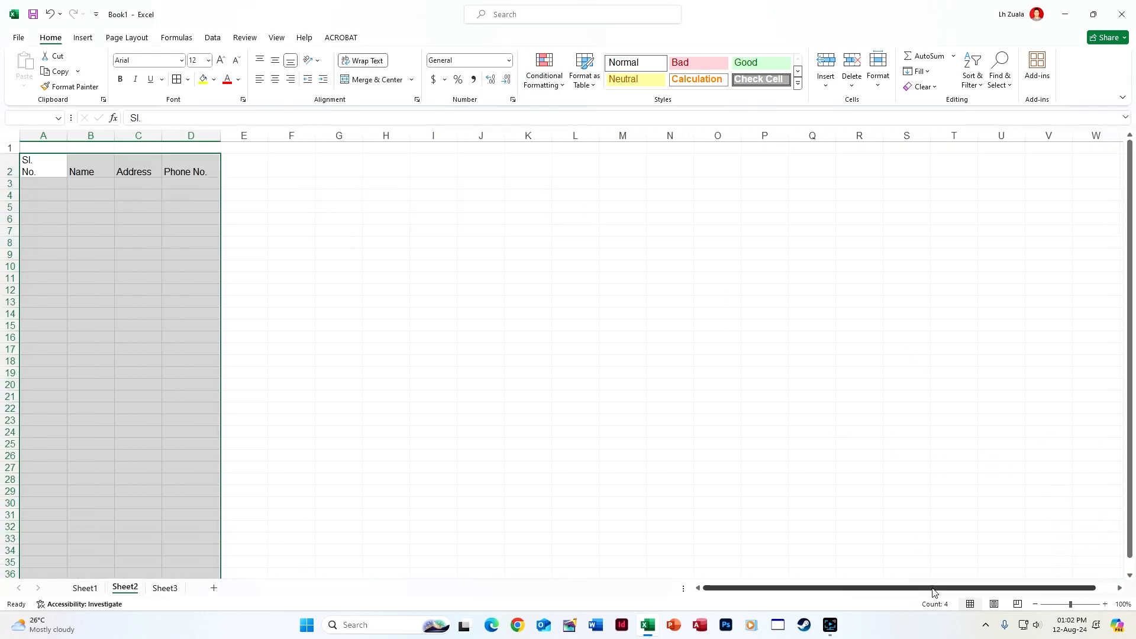
Create a new formula-based conditional formatting rule with the formula =$A2
left_click(539, 84)
left_click(555, 233)
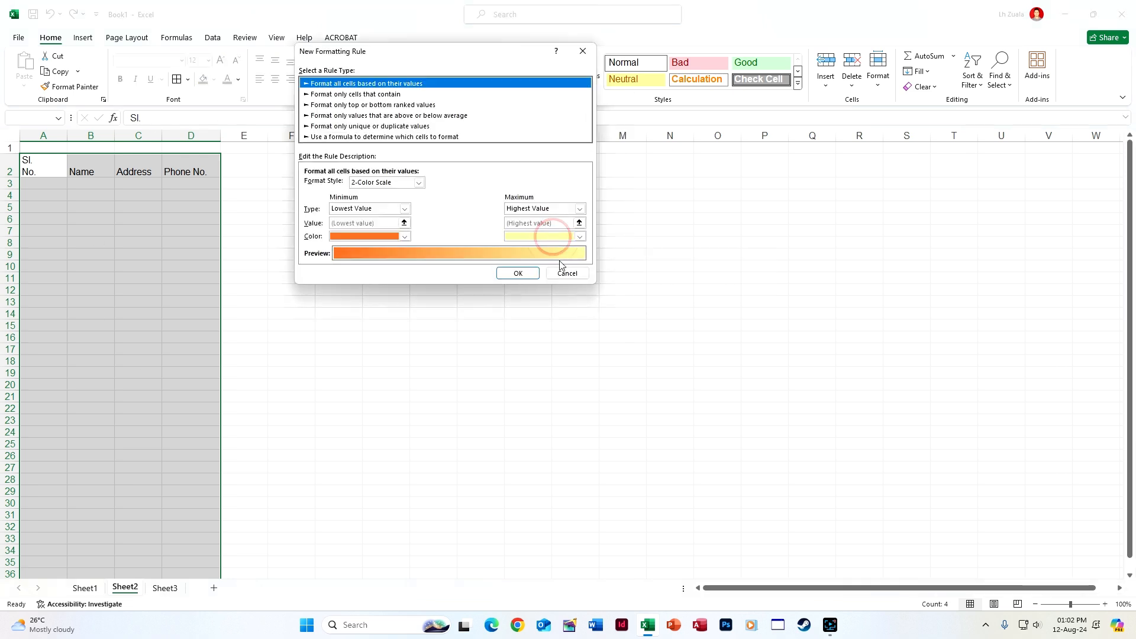
left_click(333, 136)
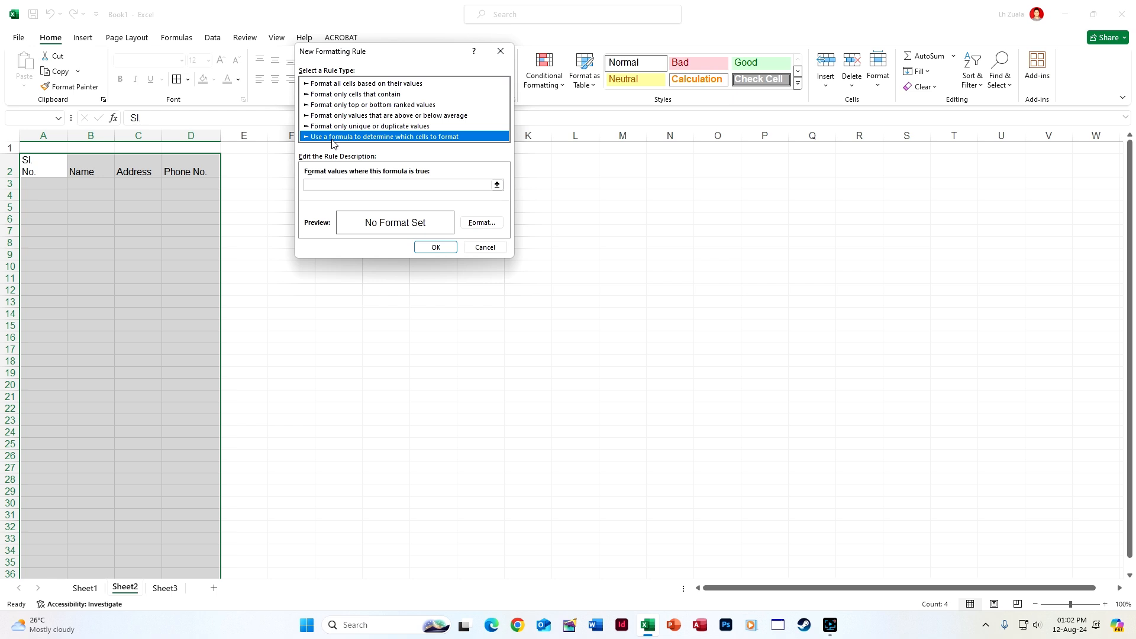
left_click(367, 185)
type("=")
left_click(43, 168)
left_click(325, 189)
key("BackSpace")
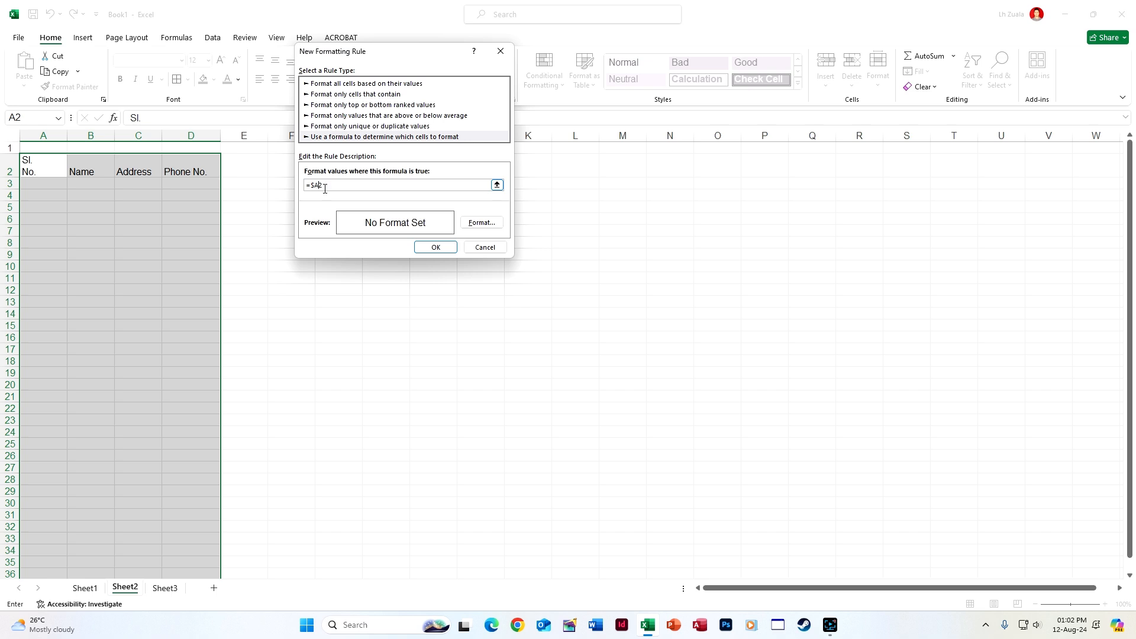
Give the =$A2 rule an outline border format and confirm the rule
left_click(482, 223)
left_click(453, 63)
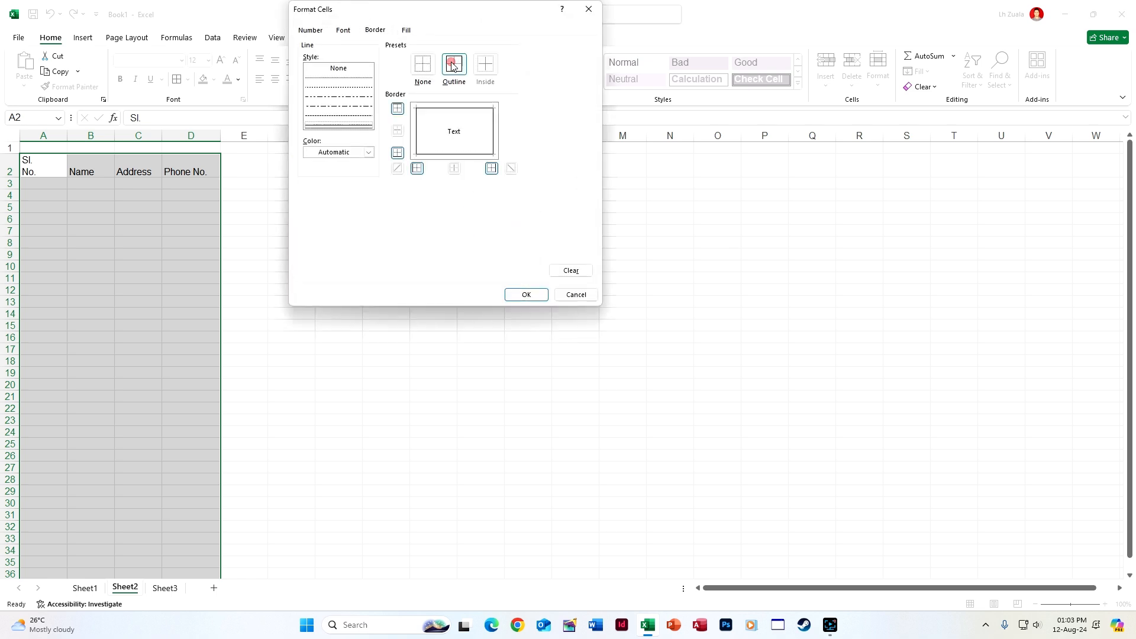
left_click(509, 294)
left_click(441, 247)
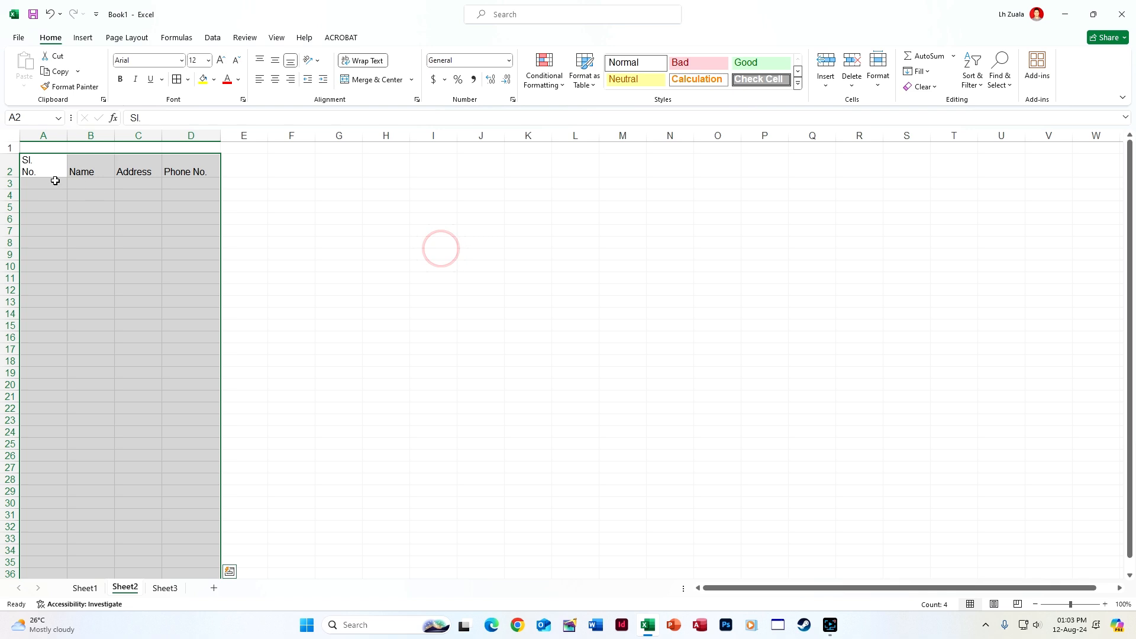
left_click(7, 167)
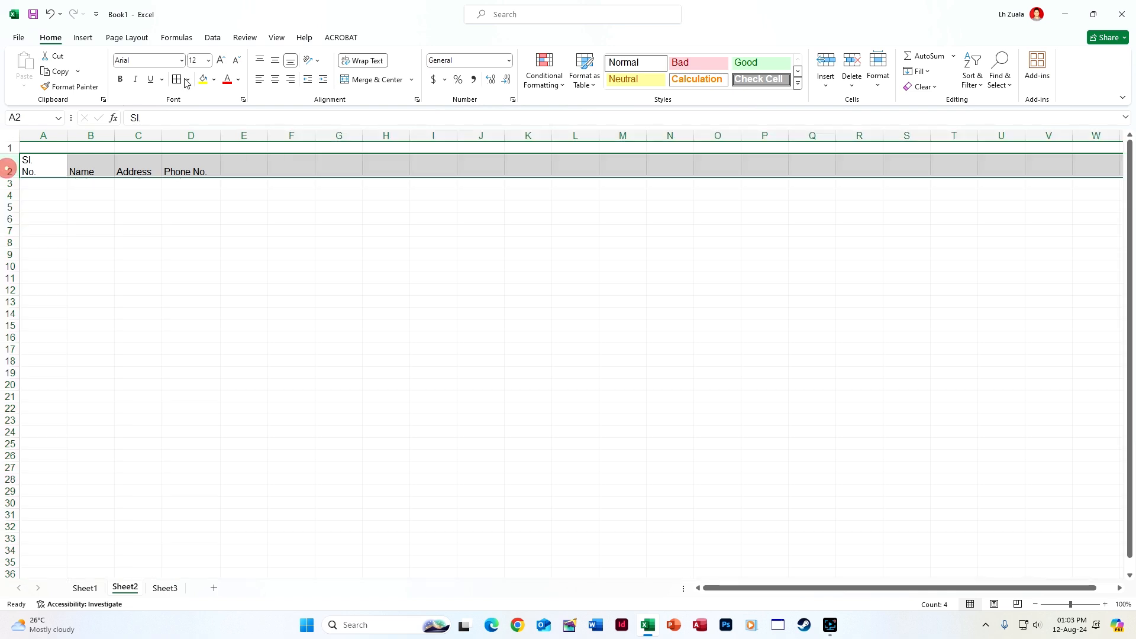
Middle-align the whole sheet, centre the row 2 headers, and auto-fit column A
left_click(9, 135)
left_click(274, 60)
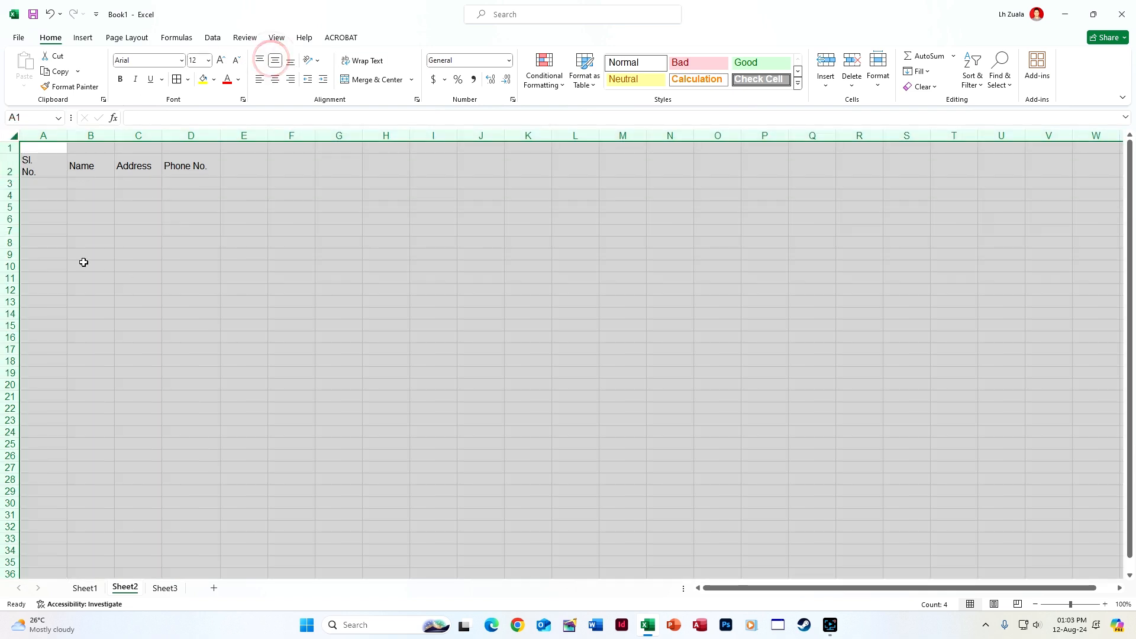
left_click(10, 167)
left_click(275, 78)
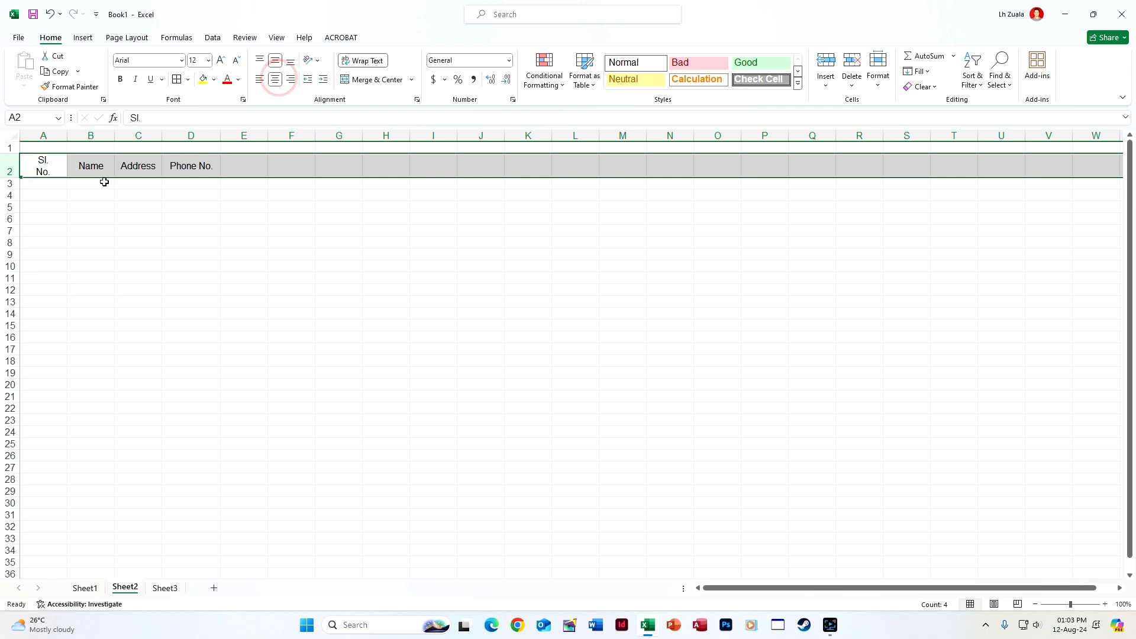
left_click(91, 182)
double_click(67, 136)
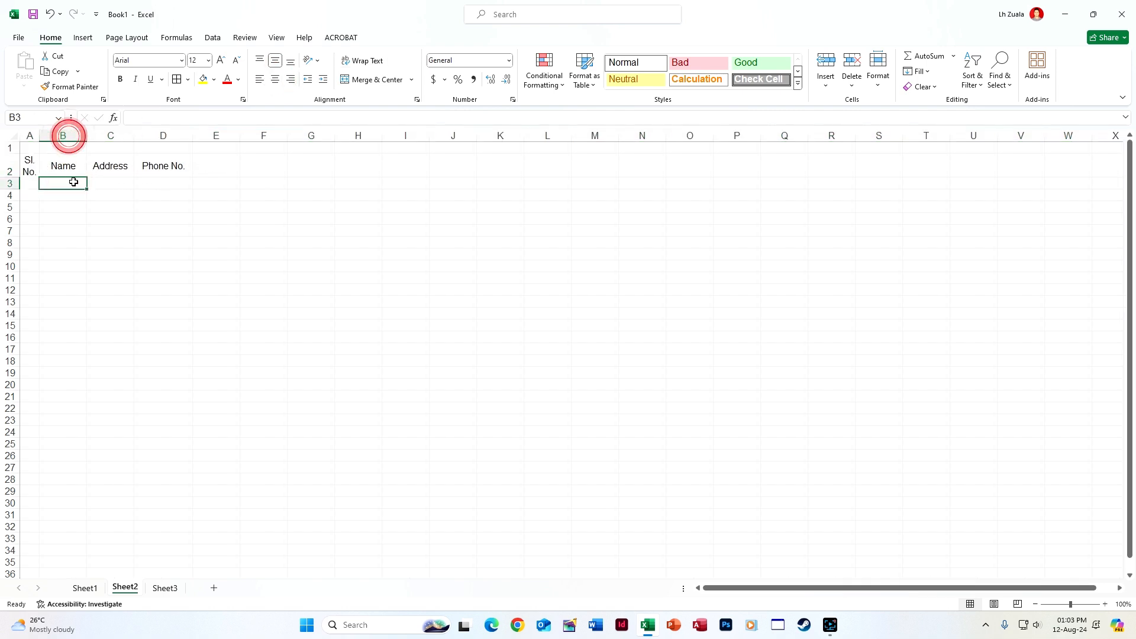
Enter =SEQUENCE(COUNTA(B3:B1048576)) in A3 to generate the serial numbers
left_click(30, 185)
type("=seq")
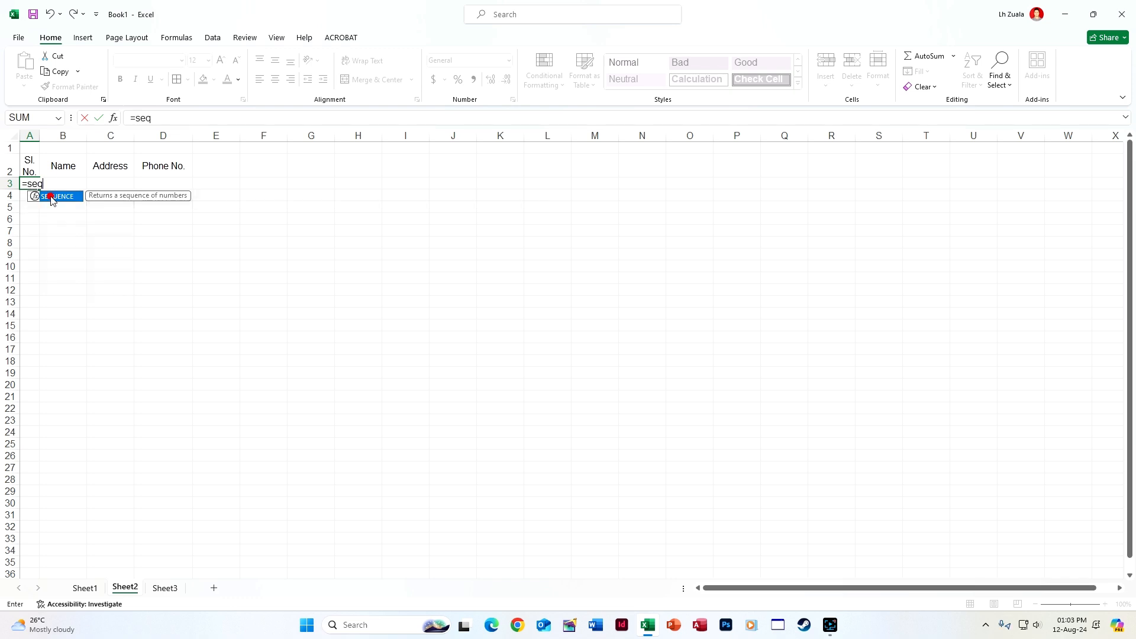
double_click(51, 196)
type("count")
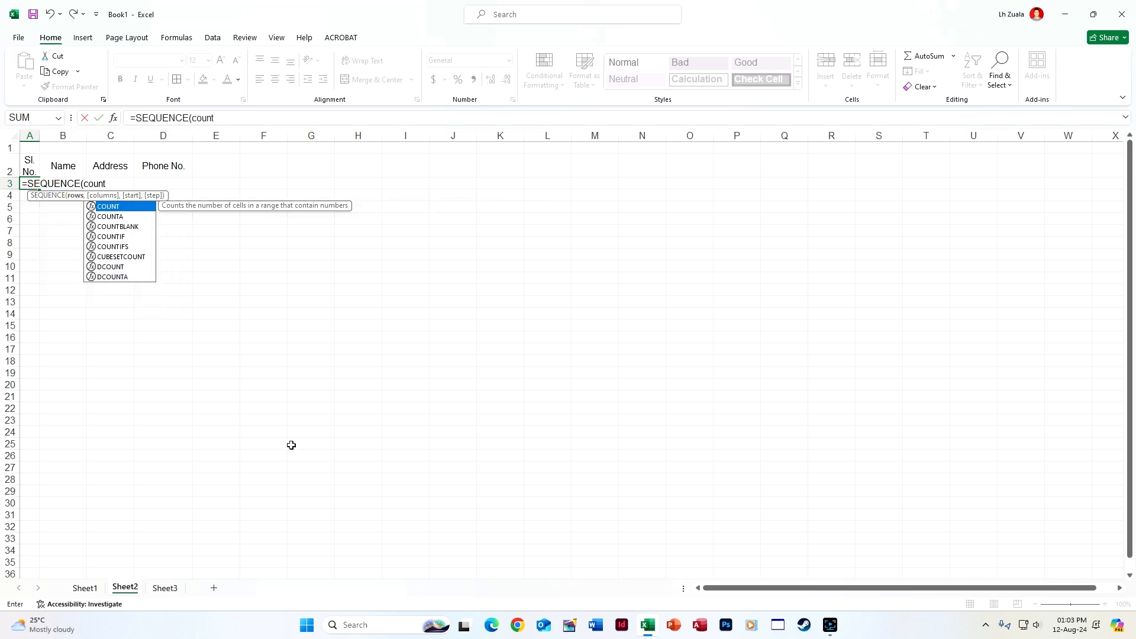
key("Down")
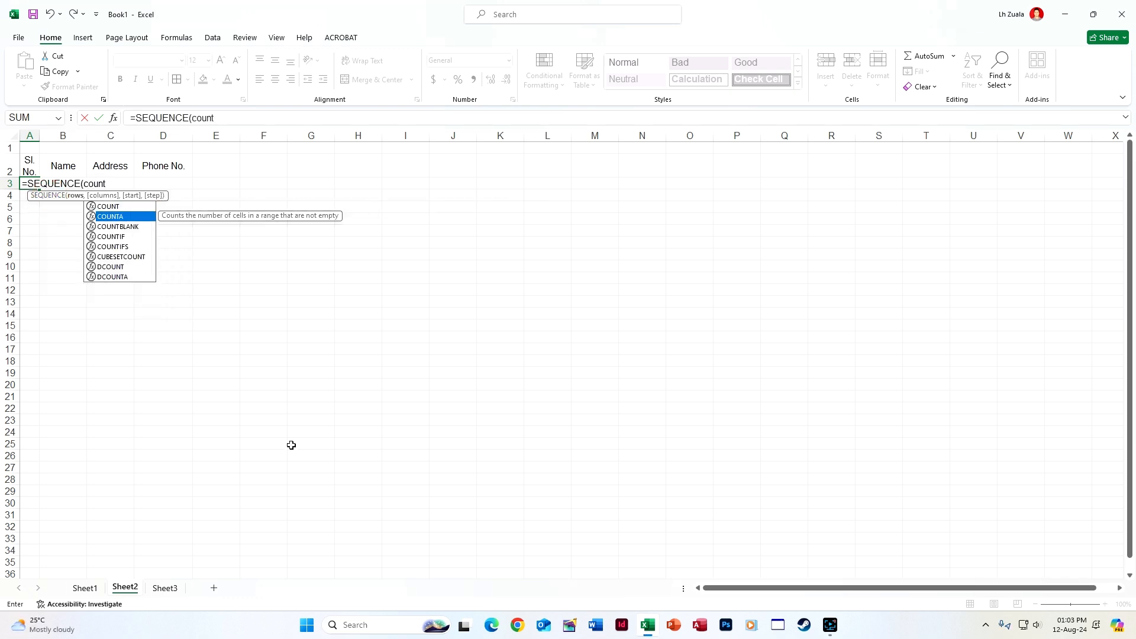
double_click(142, 216)
key("Right")
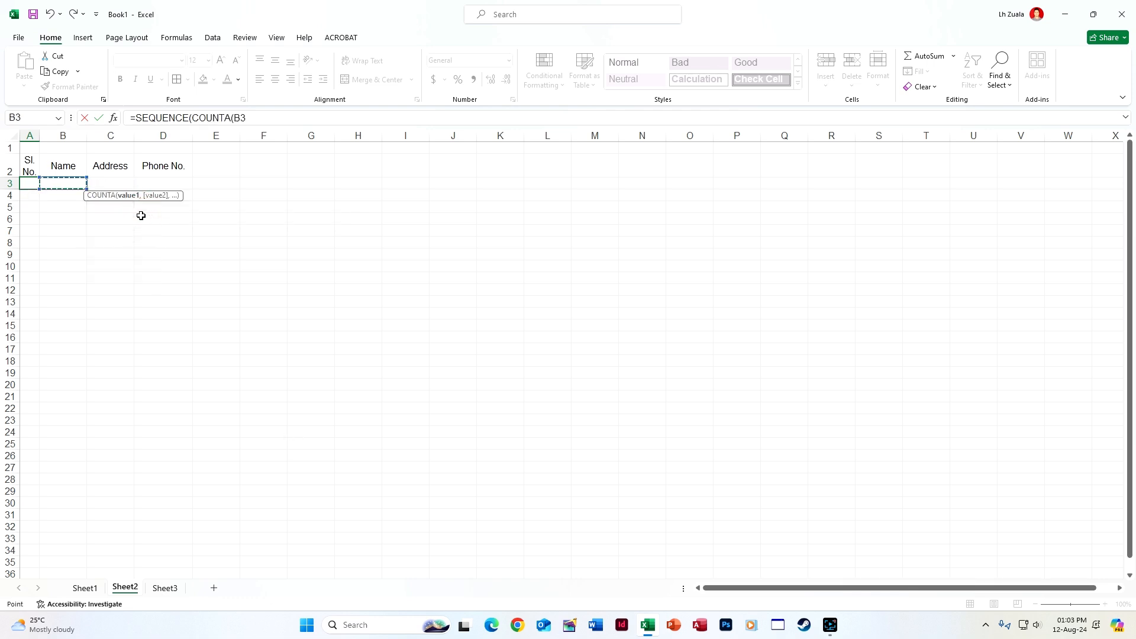
key("ctrl+shift+Down")
key("Return")
key("Return")
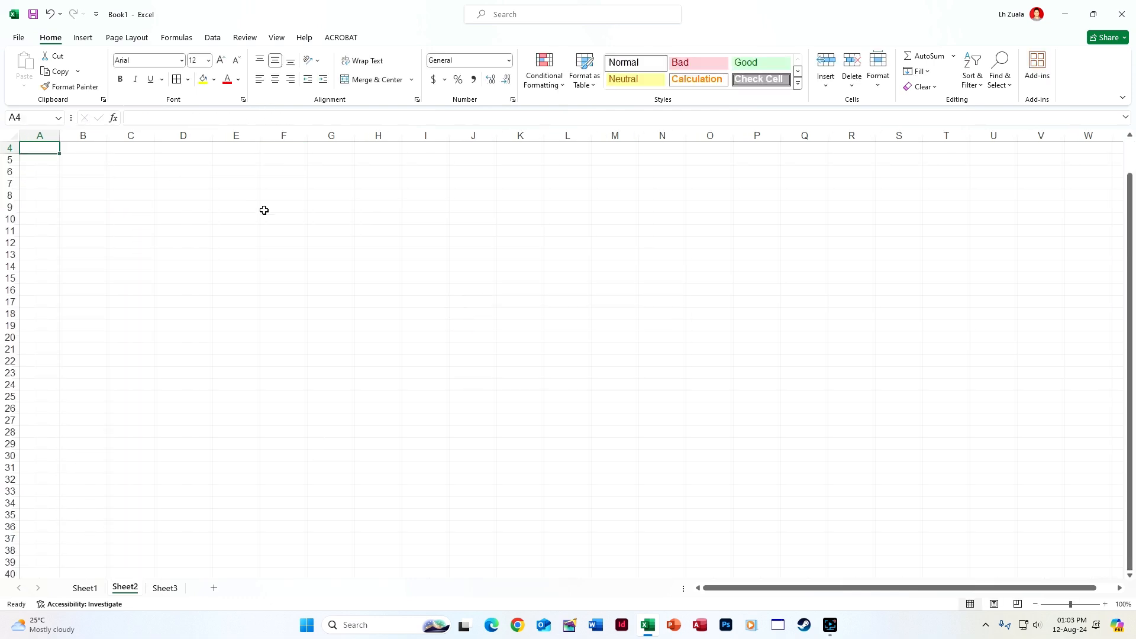
scroll(263, 210, "up", 1)
Enter a sample contact's name, address and phone number in row 3 and a second name in B4
left_click(86, 183)
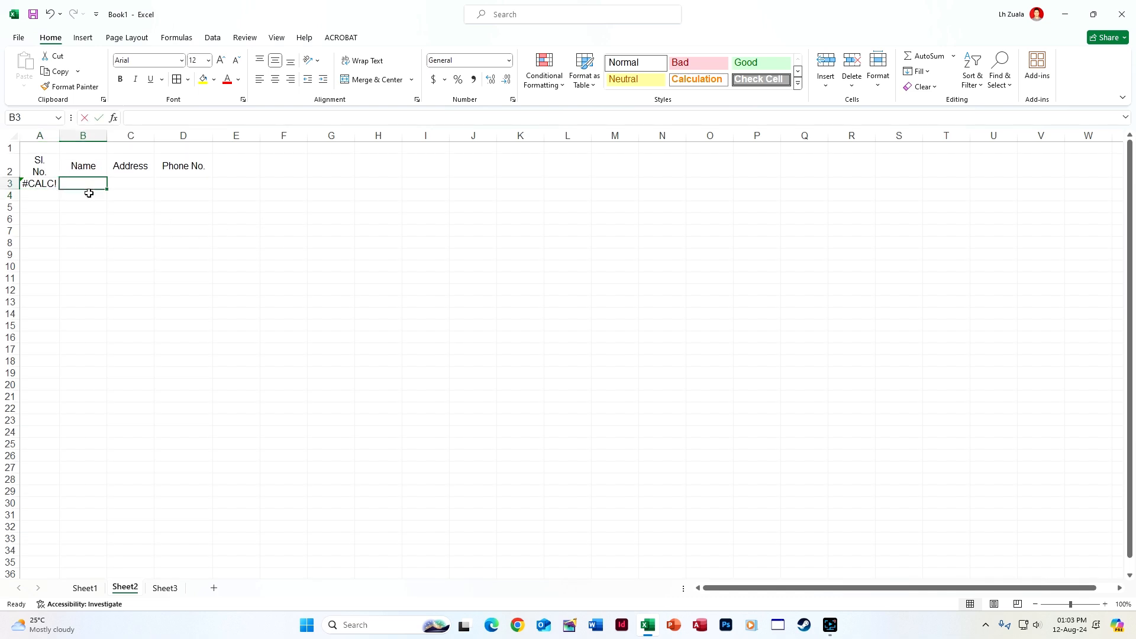
type("Lalropuia")
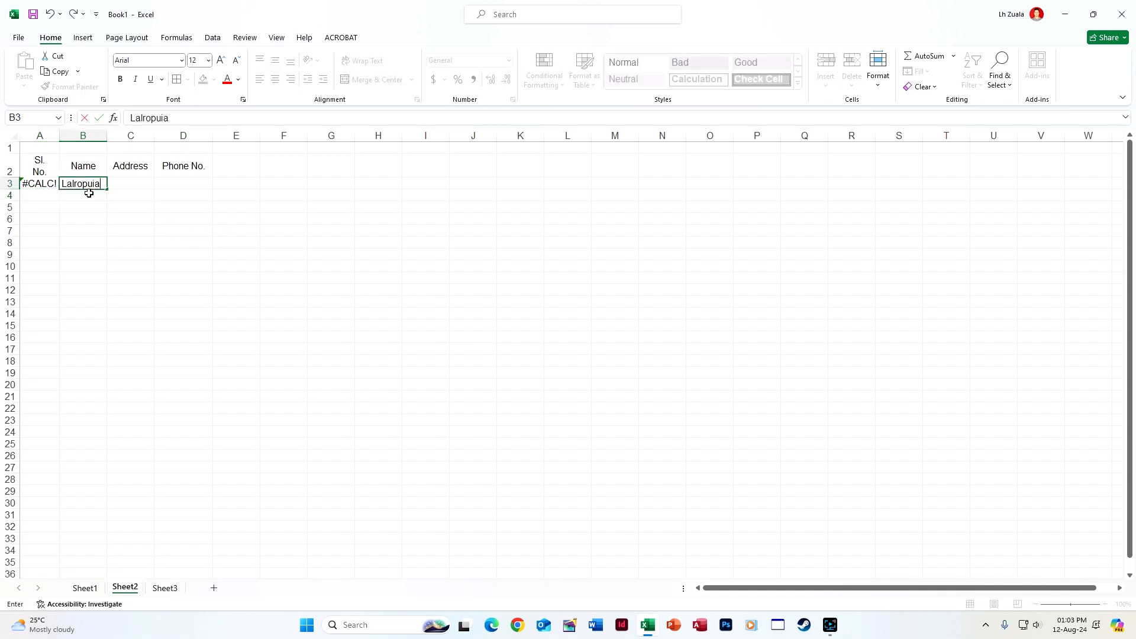
key("Tab")
type("Changpu")
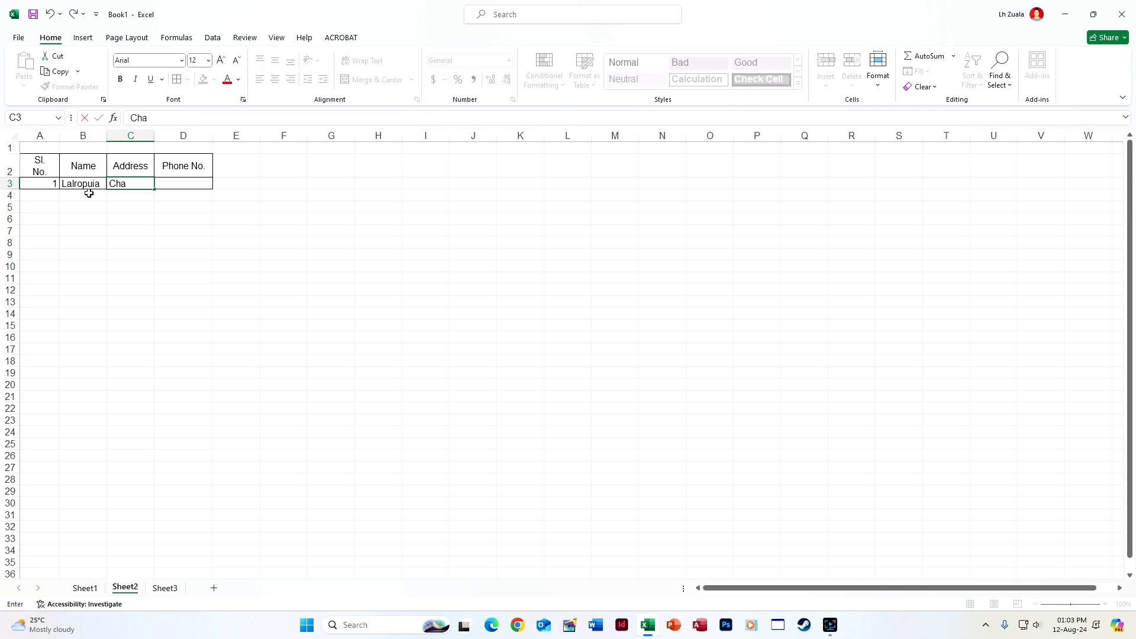
key("Tab")
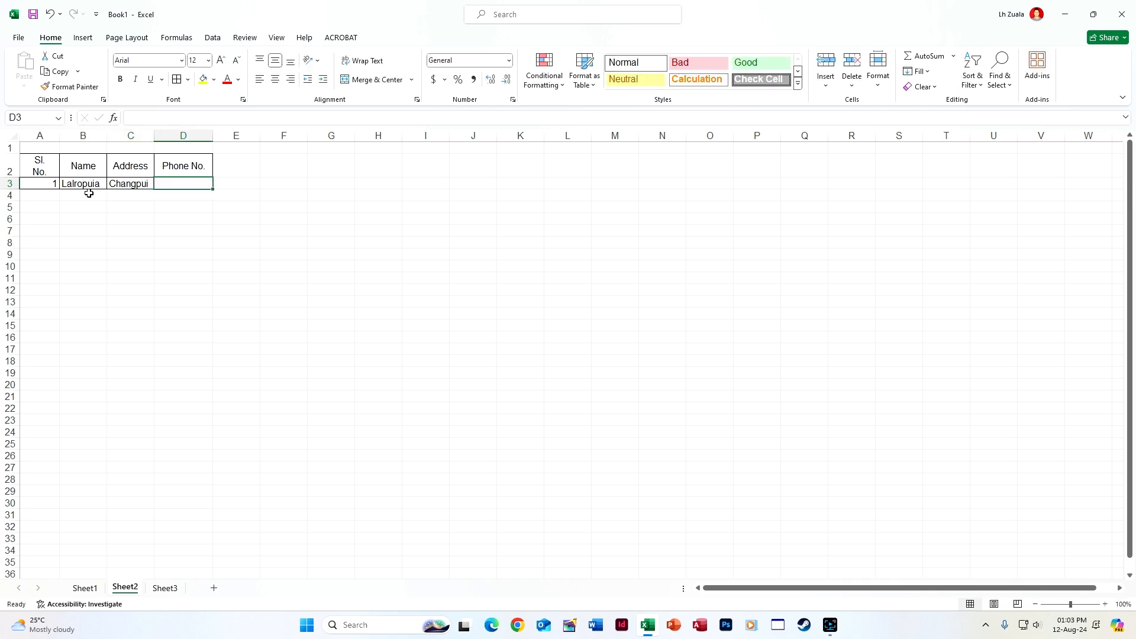
key("Return")
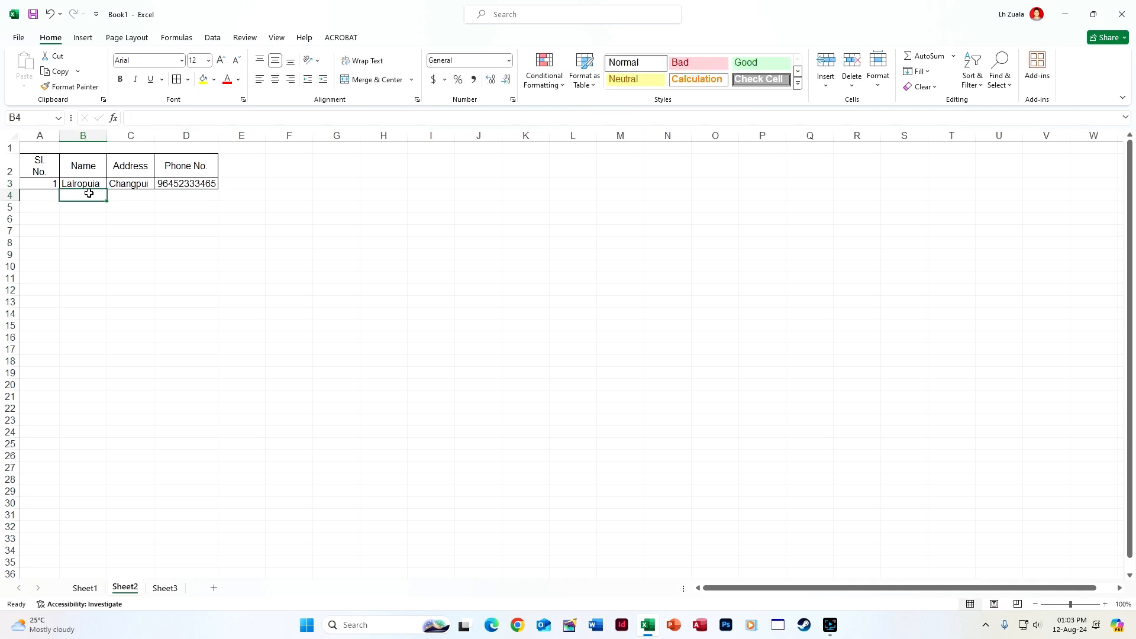
type("Laldu")
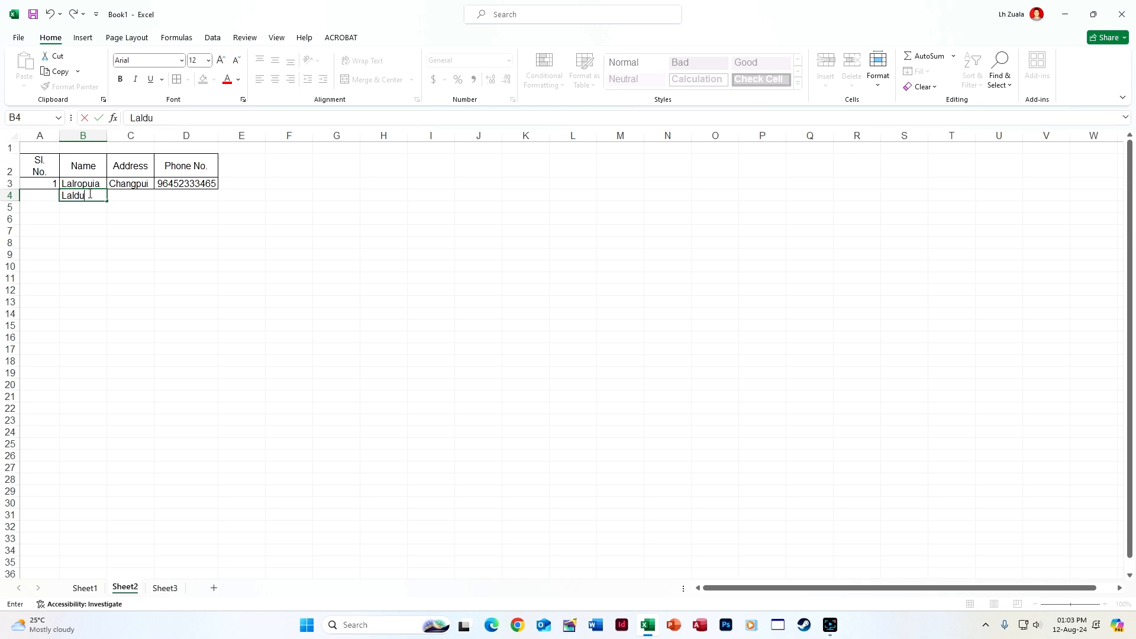
type("hkima")
key("Tab")
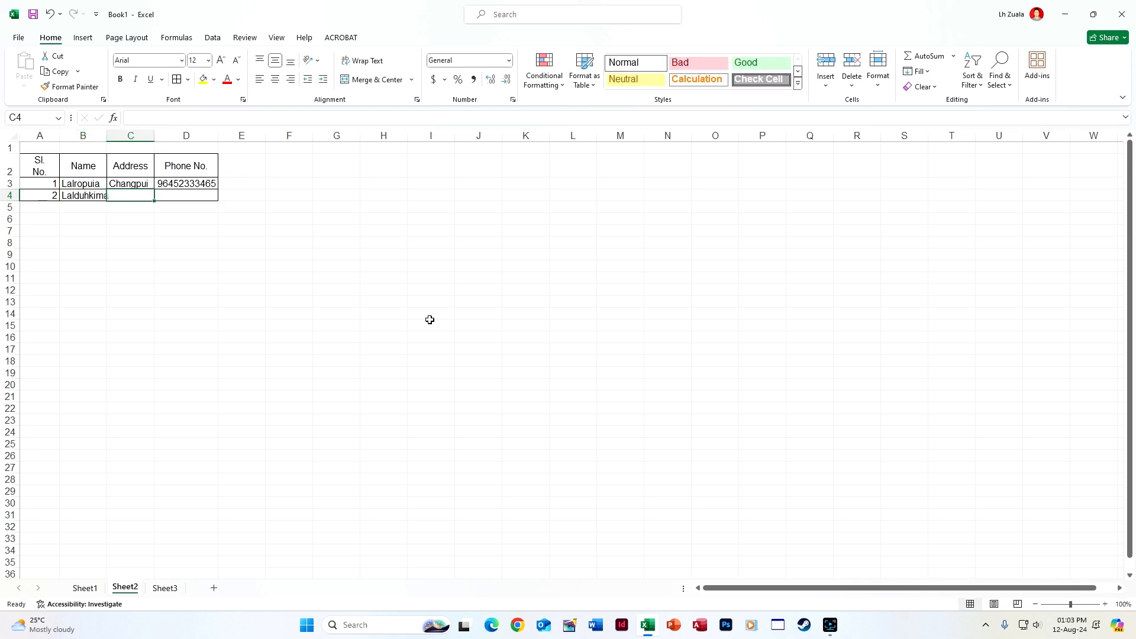
Undo the sample contact entries and close Excel without saving
left_click(117, 337)
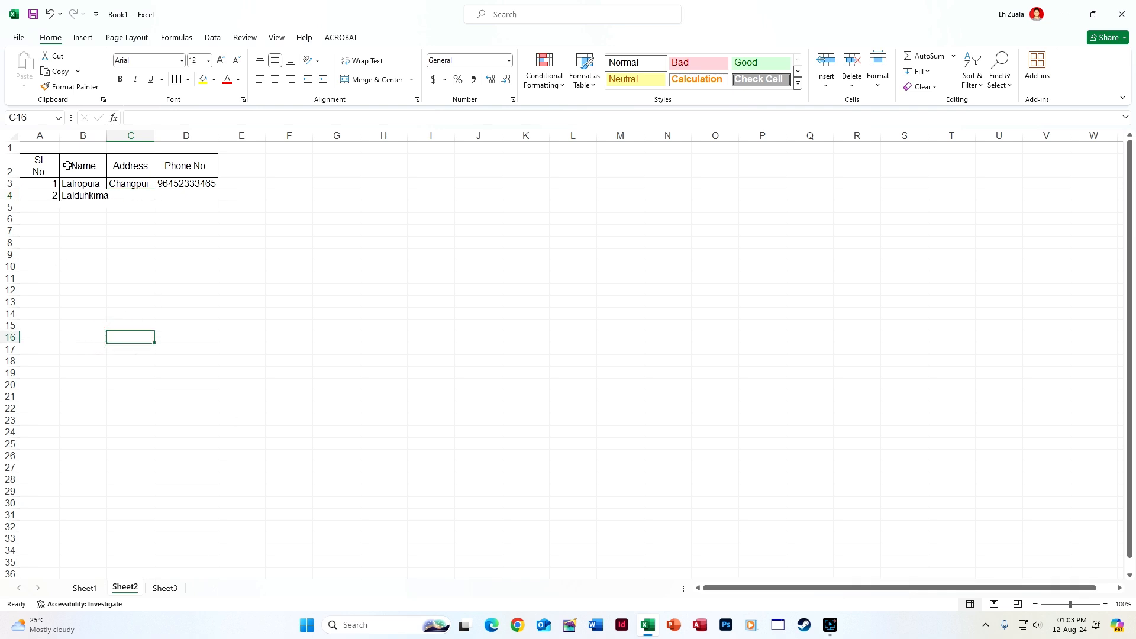
key("ctrl+z")
key("ctrl+z")
key("ctrl+z")
key("ctrl+z")
key("ctrl+z")
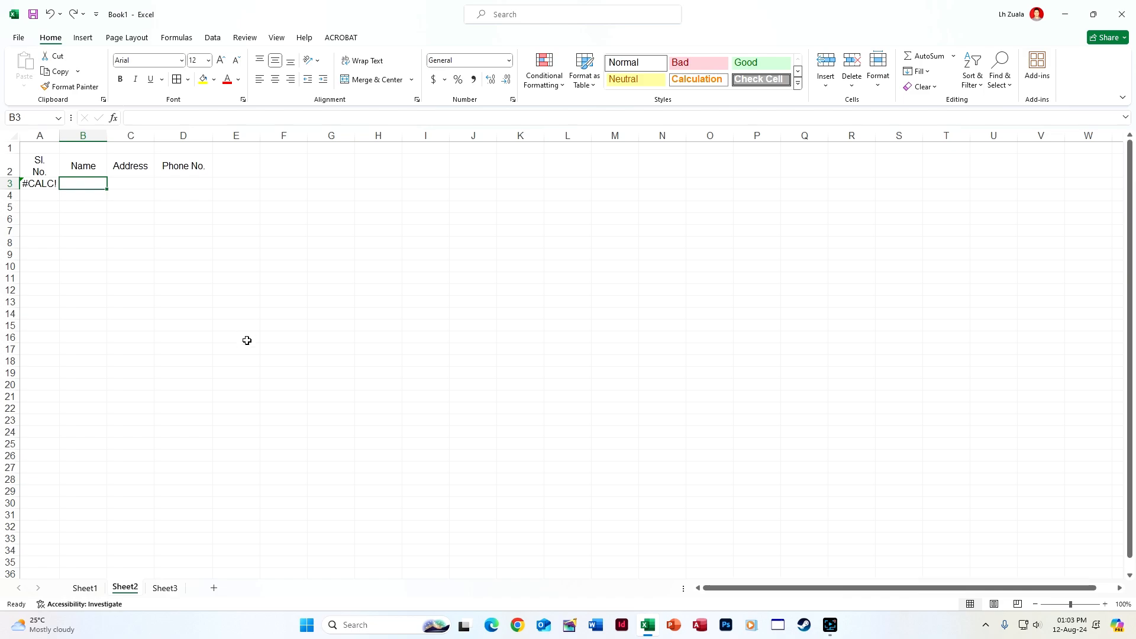
left_click(1123, 13)
left_click(628, 377)
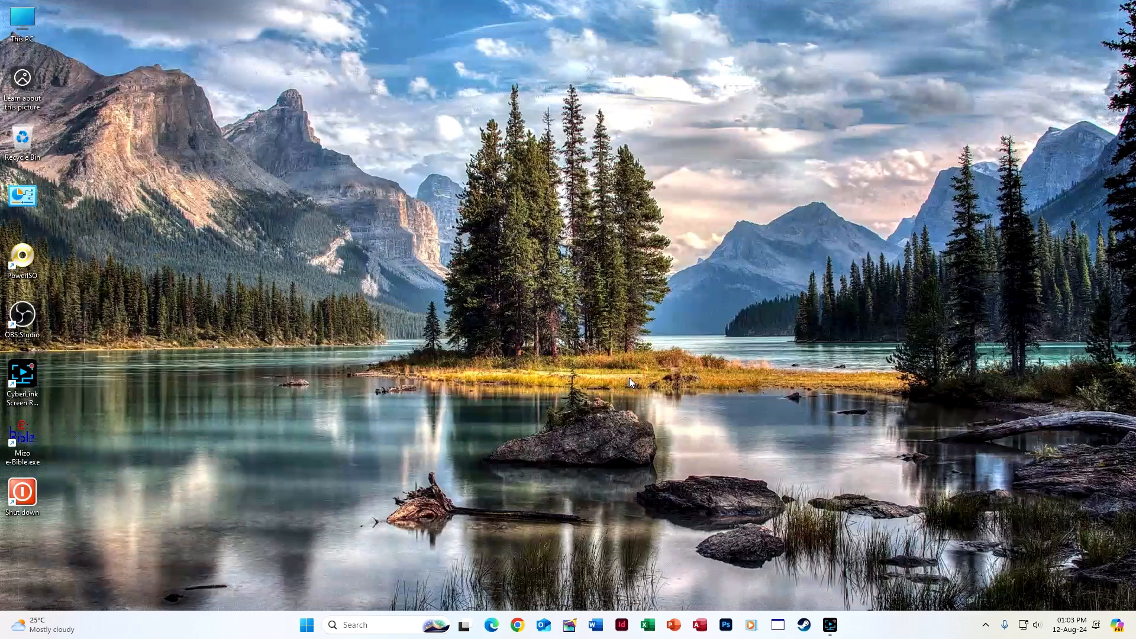